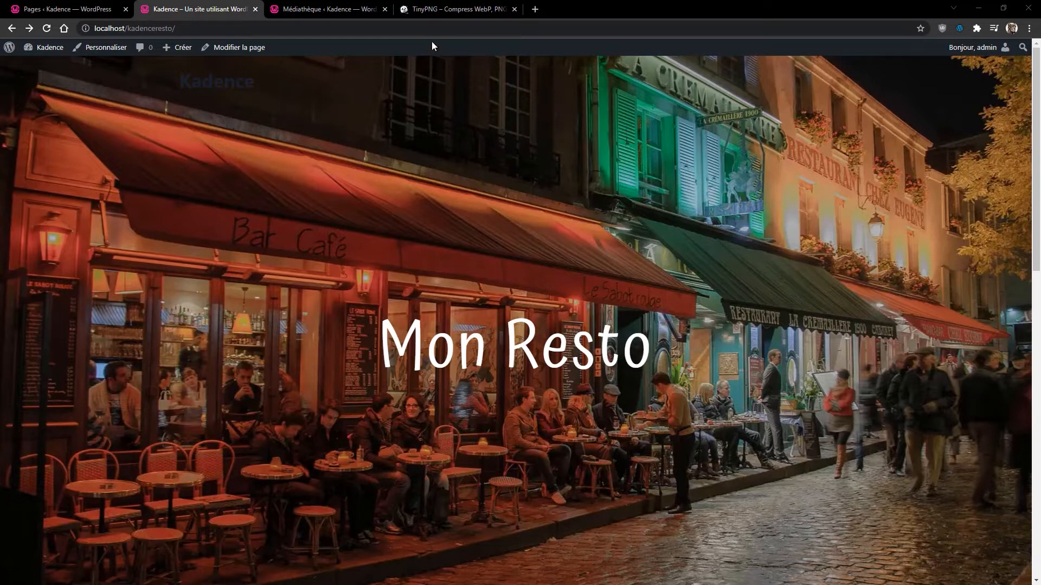
Switch to TinyPNG, compress the image file img 01.jpg there, and close the site
click(448, 10)
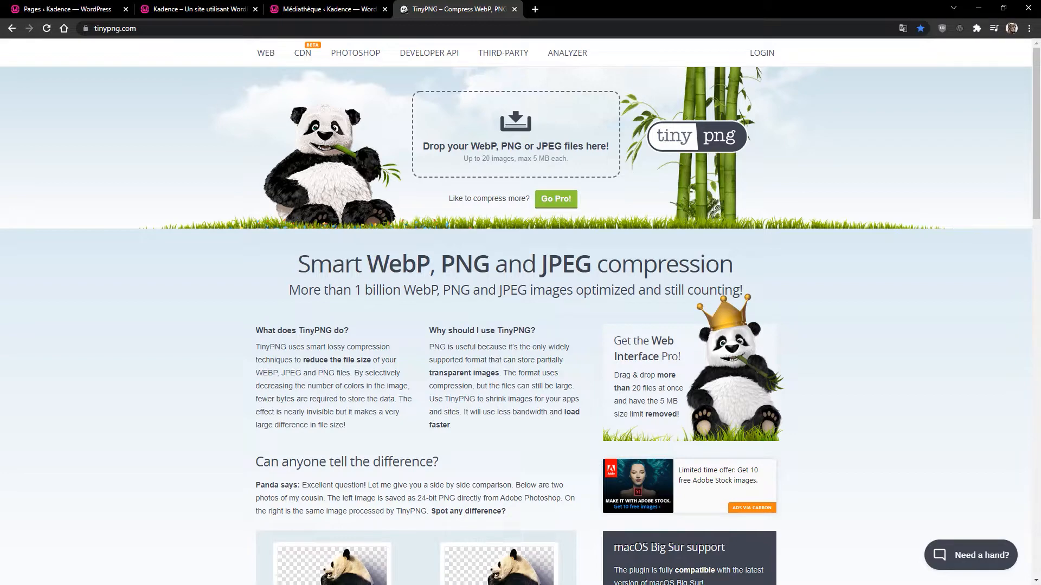
drag(933, 245, 472, 144)
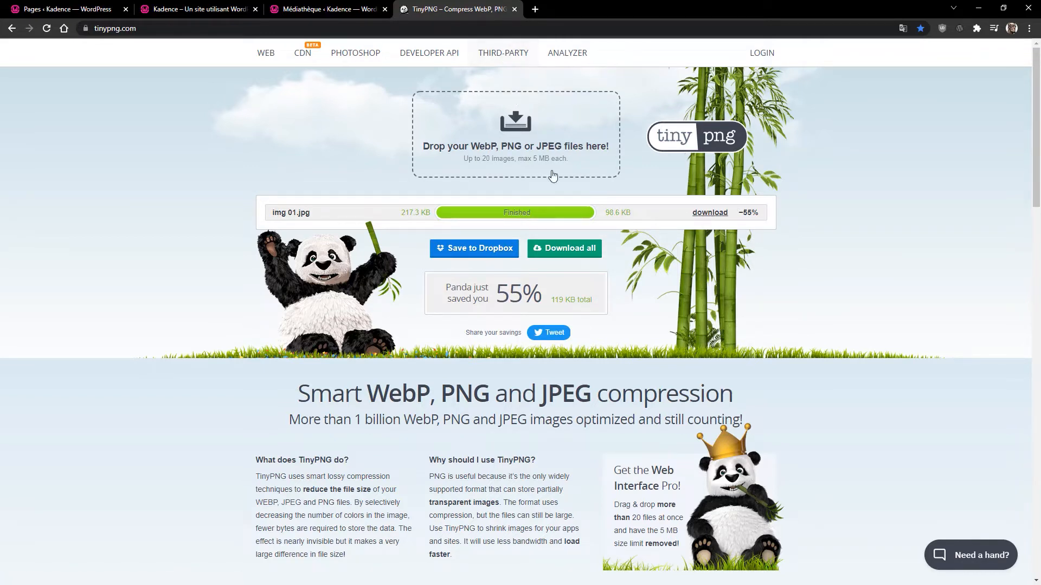
click(514, 9)
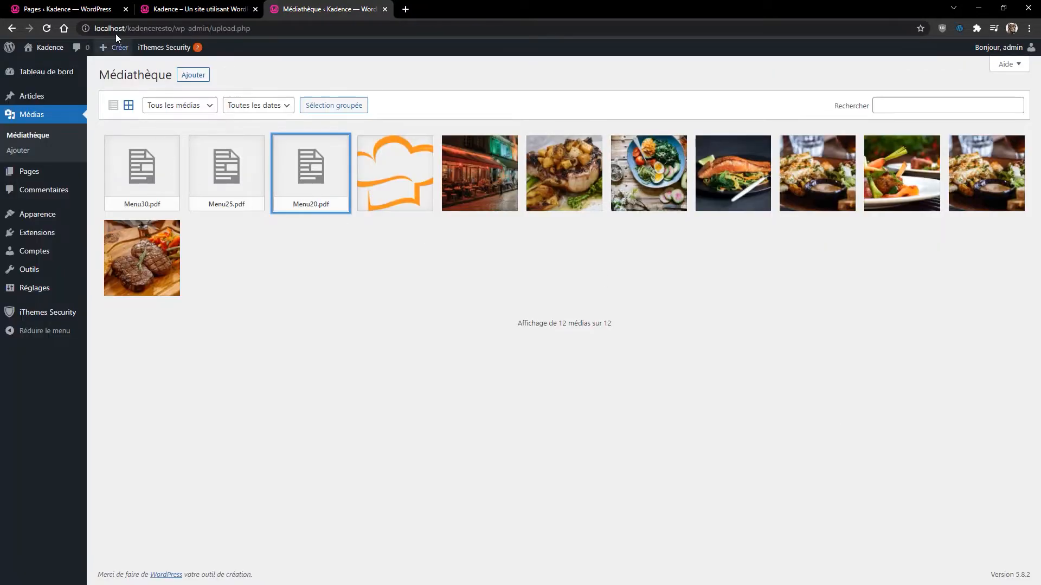
In the theme customizer's header settings, set the orange chef-hat image from the media library as the logo, without cropping
click(56, 12)
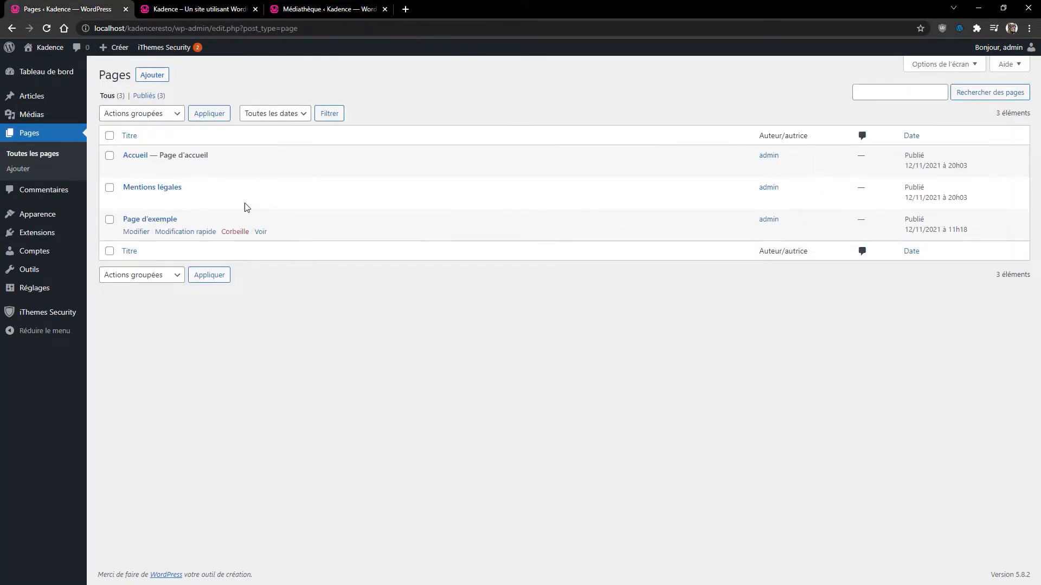
mouse_move(36, 217)
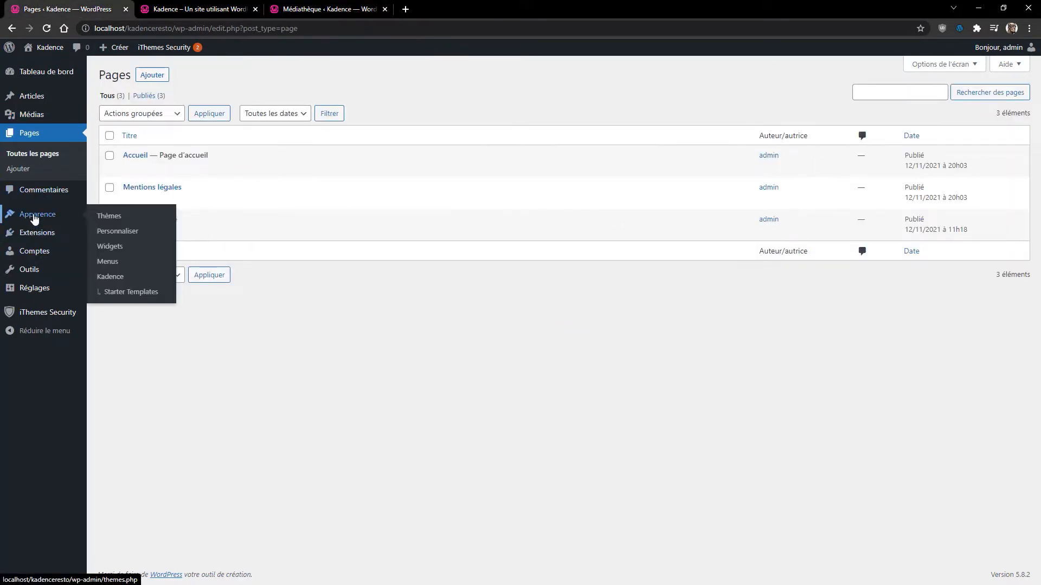
click(116, 233)
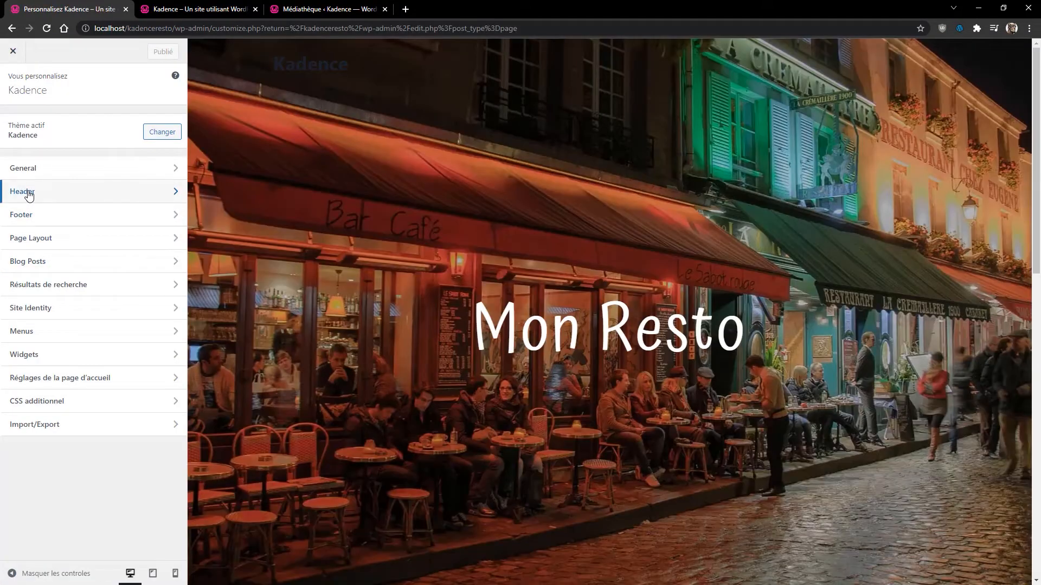
click(29, 197)
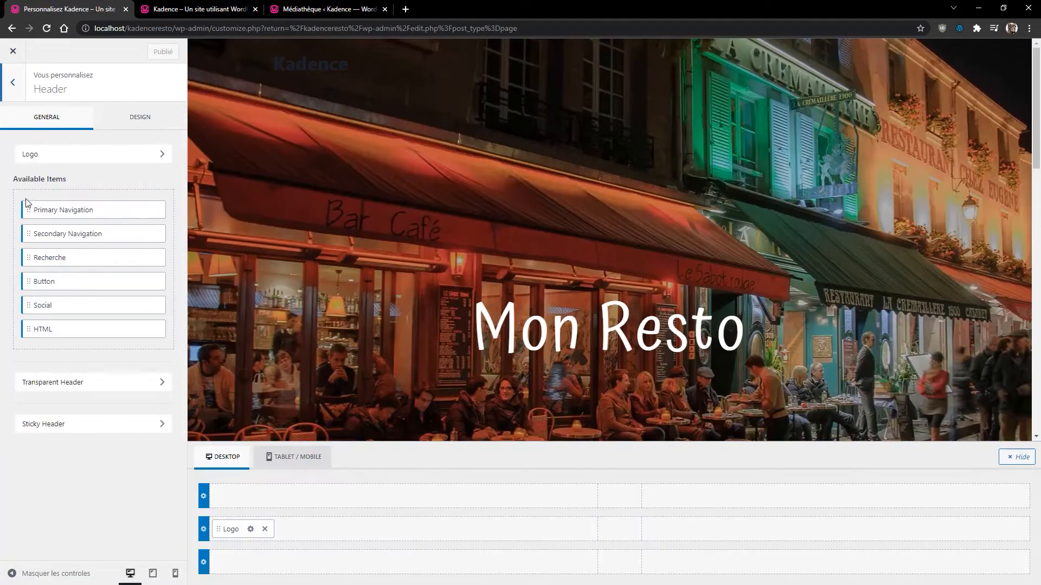
click(66, 156)
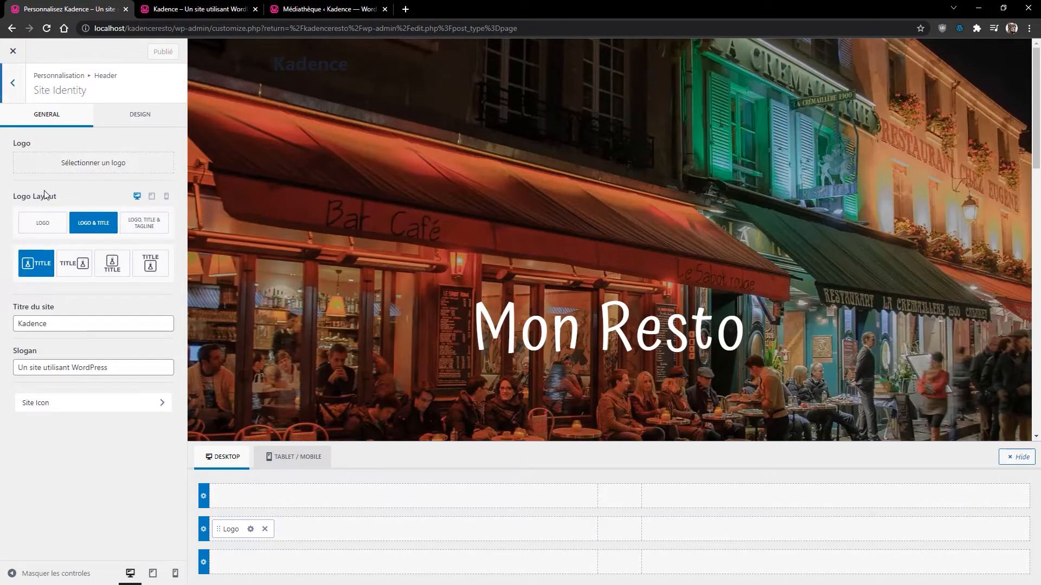
click(98, 175)
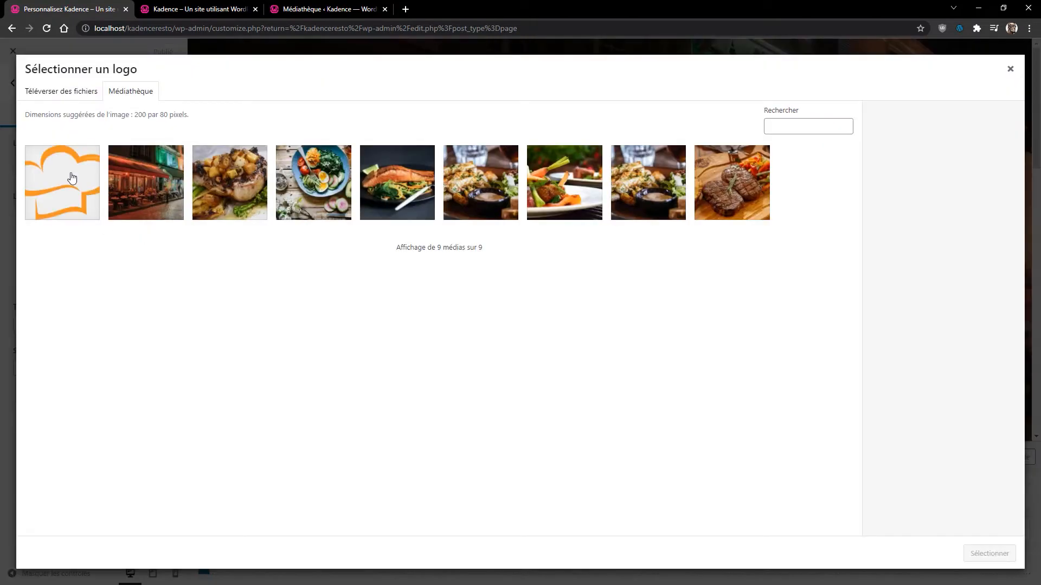
click(71, 177)
click(988, 553)
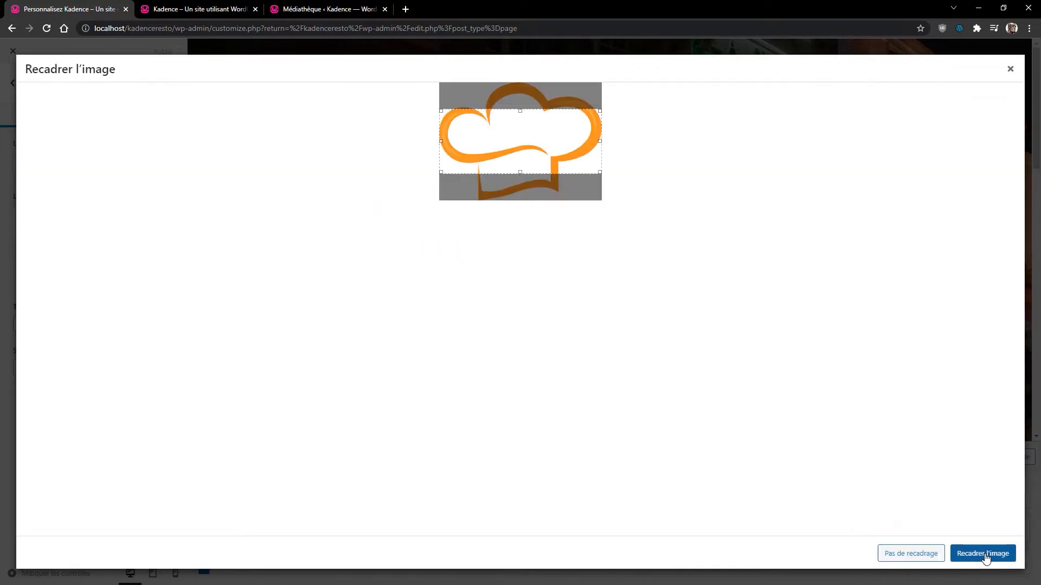
click(915, 553)
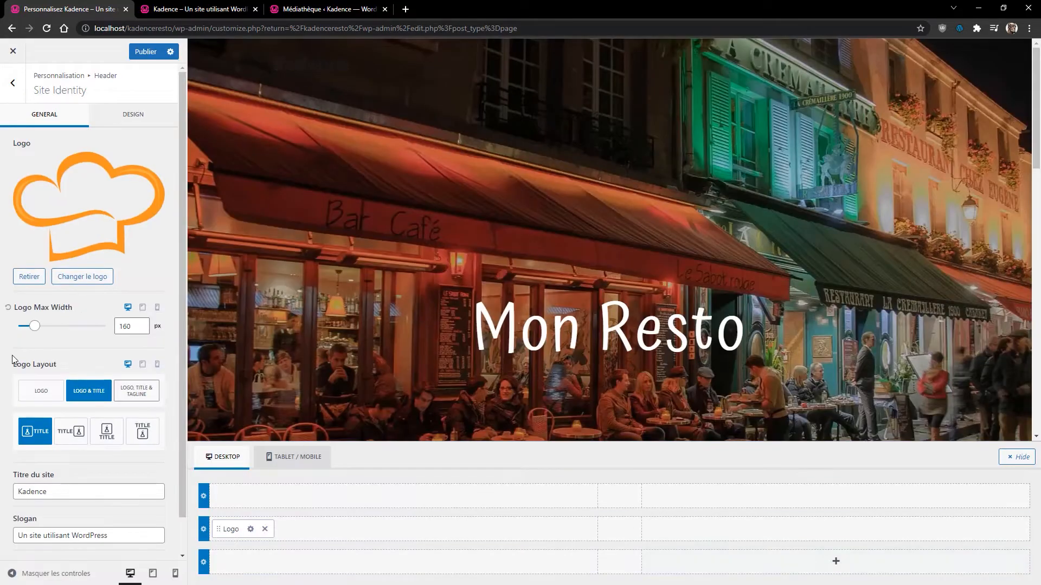
Set the logo's maximum width to 160 px and choose the logo-only layout without the site title
drag(30, 329, 33, 332)
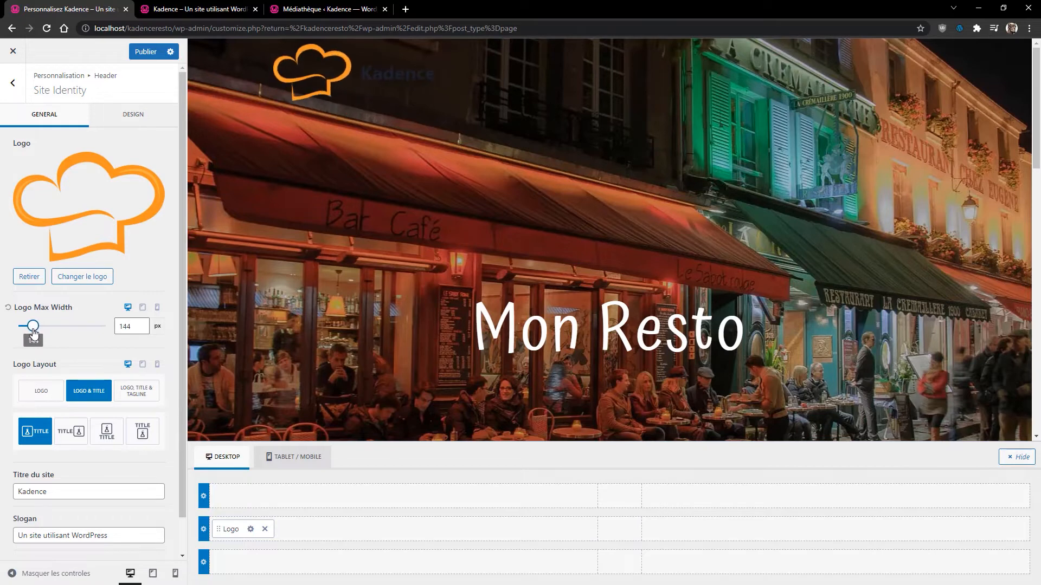
drag(130, 324, 118, 326)
text(160)
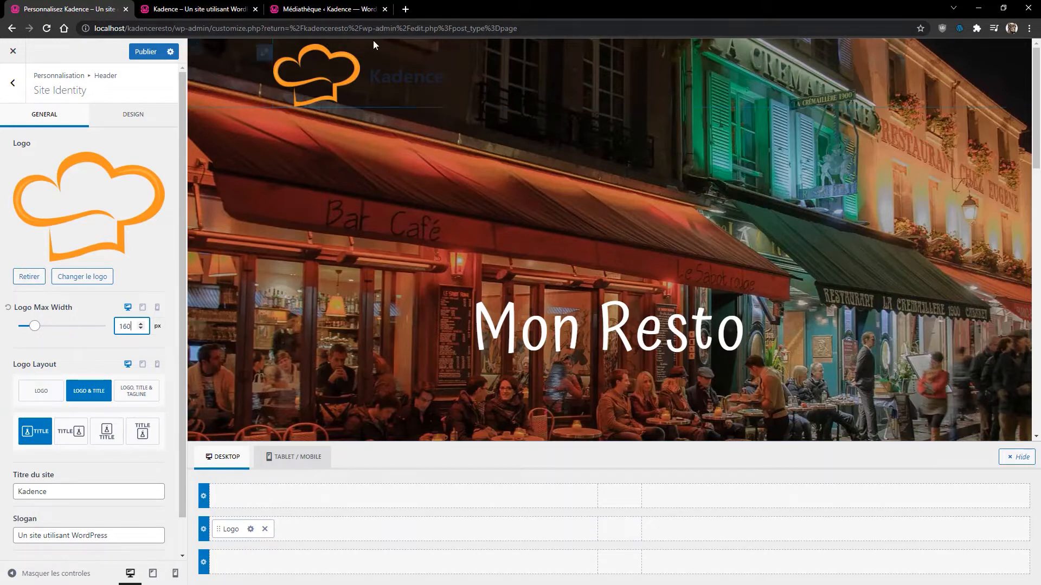
click(37, 393)
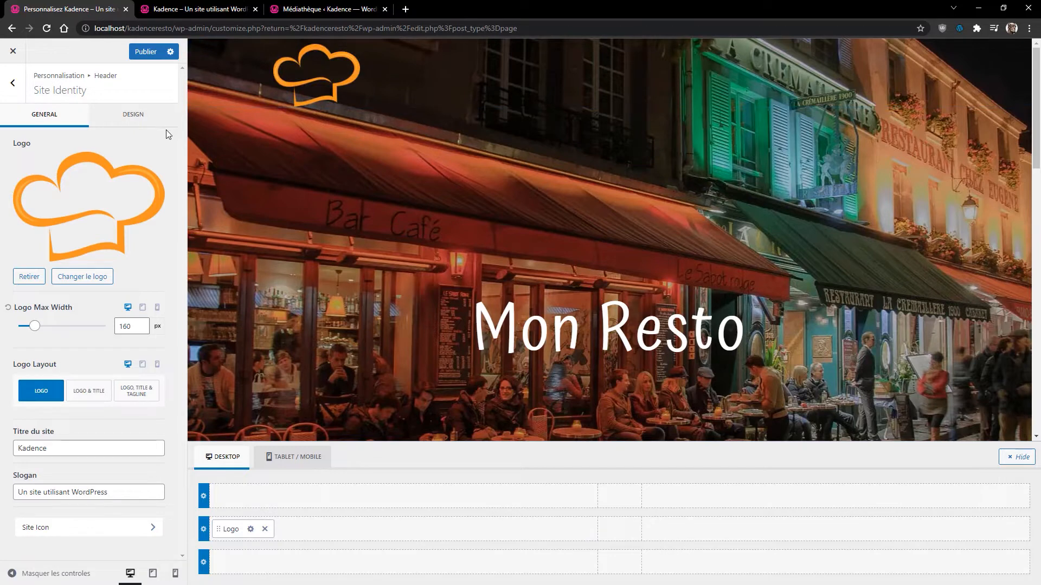
Set the header logo's top padding to 10 px and publish the theme customizations
click(134, 116)
click(38, 170)
click(38, 170)
click(39, 170)
click(38, 174)
click(39, 174)
click(39, 174)
click(38, 174)
key(BackSpace)
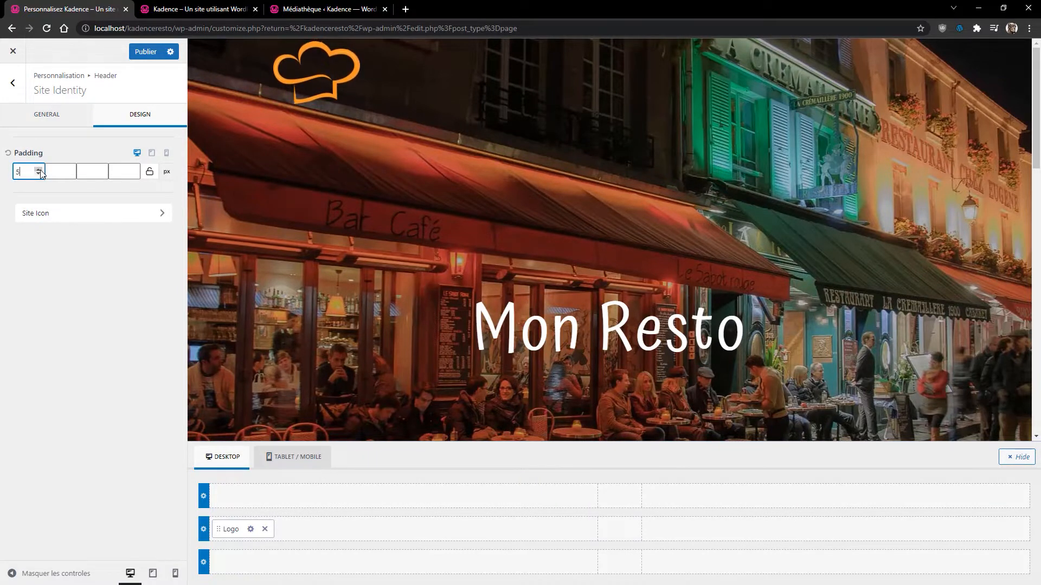
text(8)
key(BackSpace)
text(9)
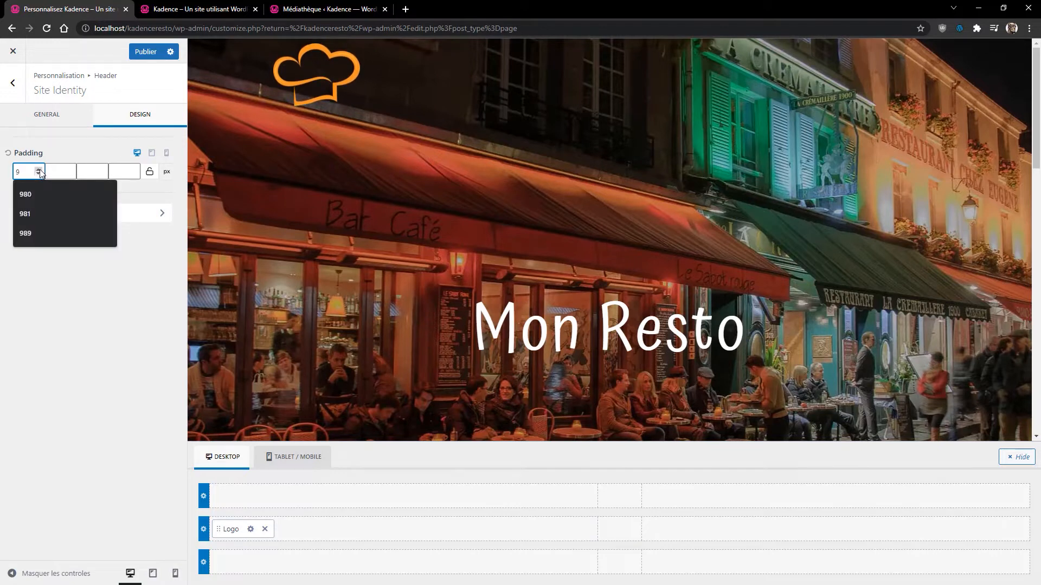
click(39, 170)
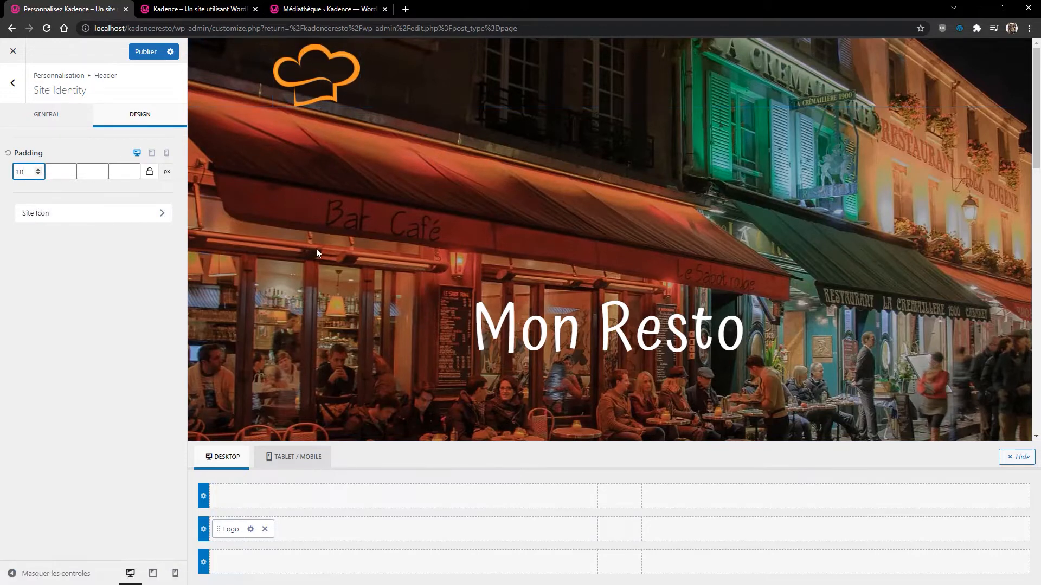
click(139, 52)
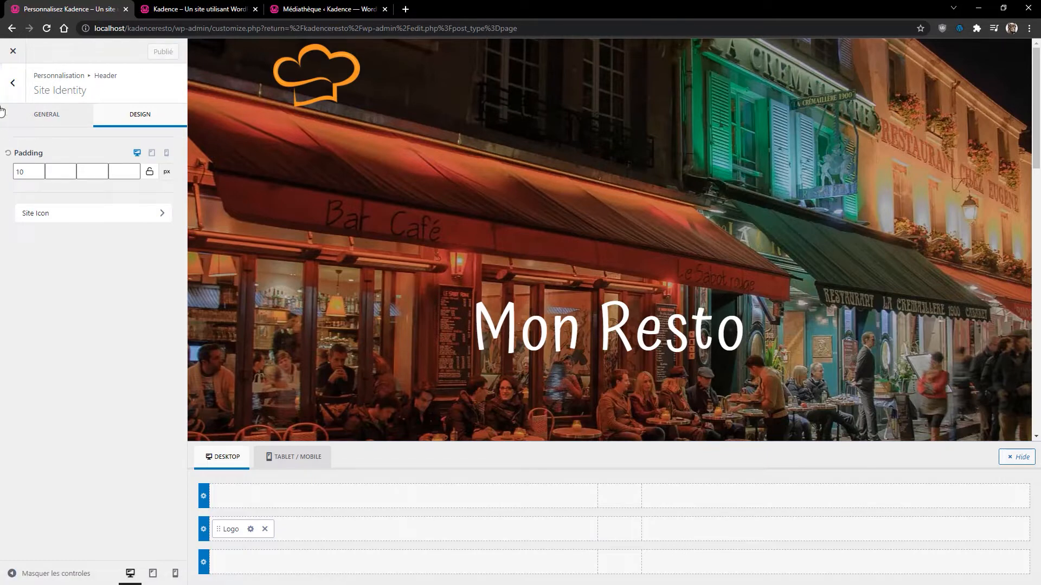
Leave the theme customizer and open the Accueil page for editing
click(16, 86)
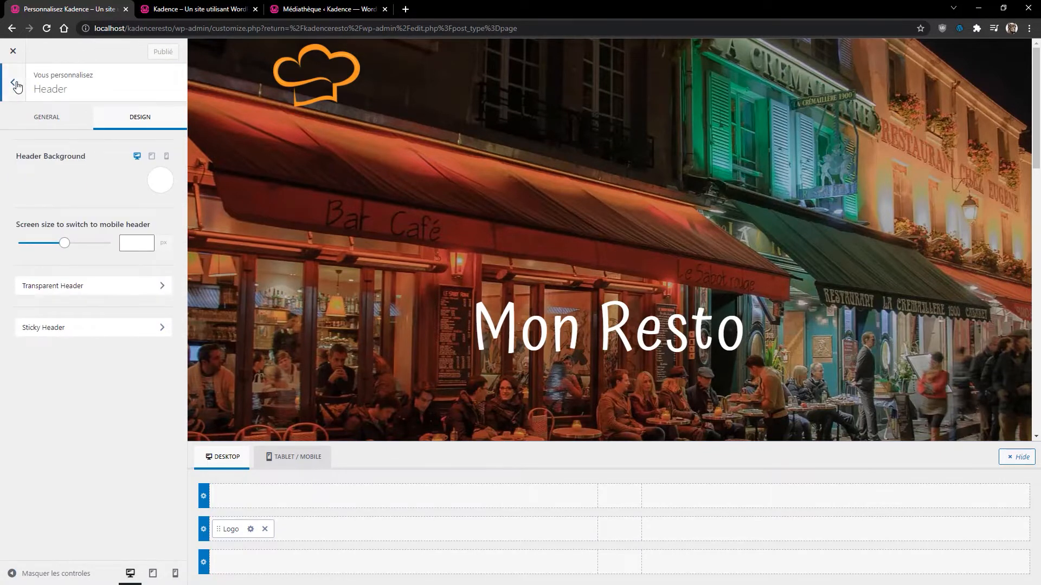
click(16, 86)
click(16, 86)
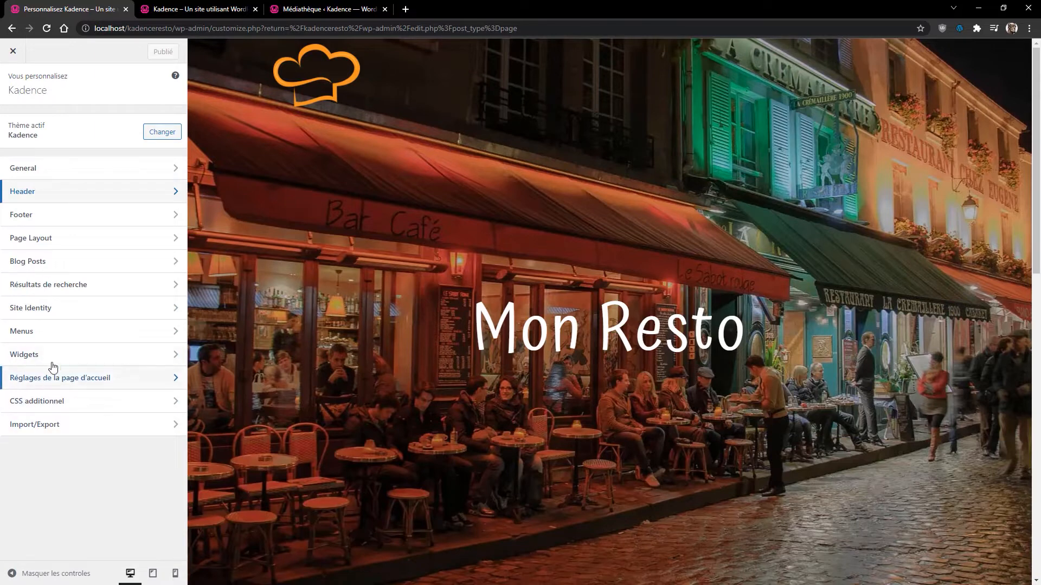
click(12, 59)
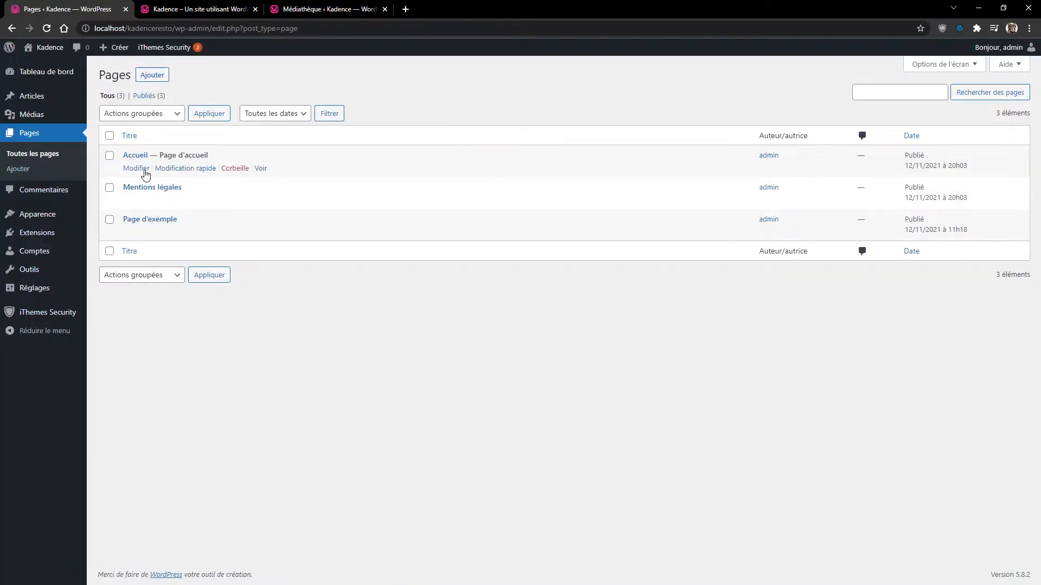
click(136, 158)
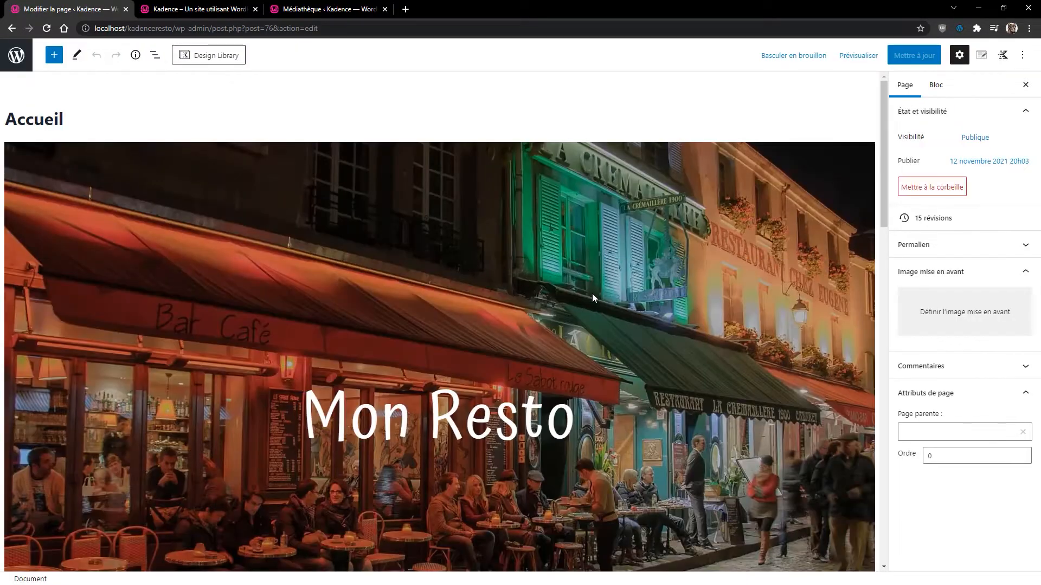
Add a Row Layout block with one column below the menu download buttons at the end of the page
scroll(596, 288, down, 15)
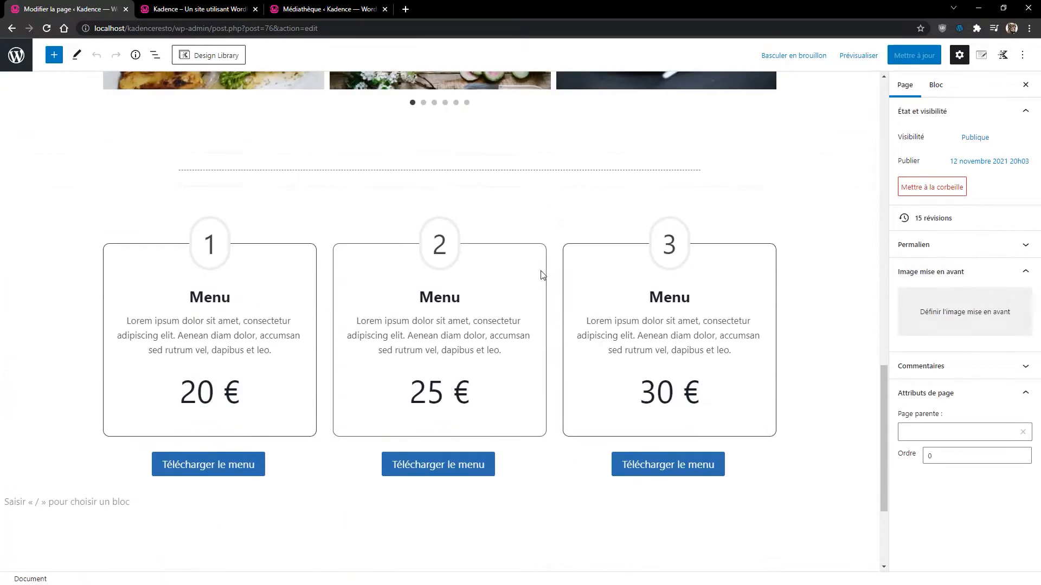
scroll(543, 275, down, 3)
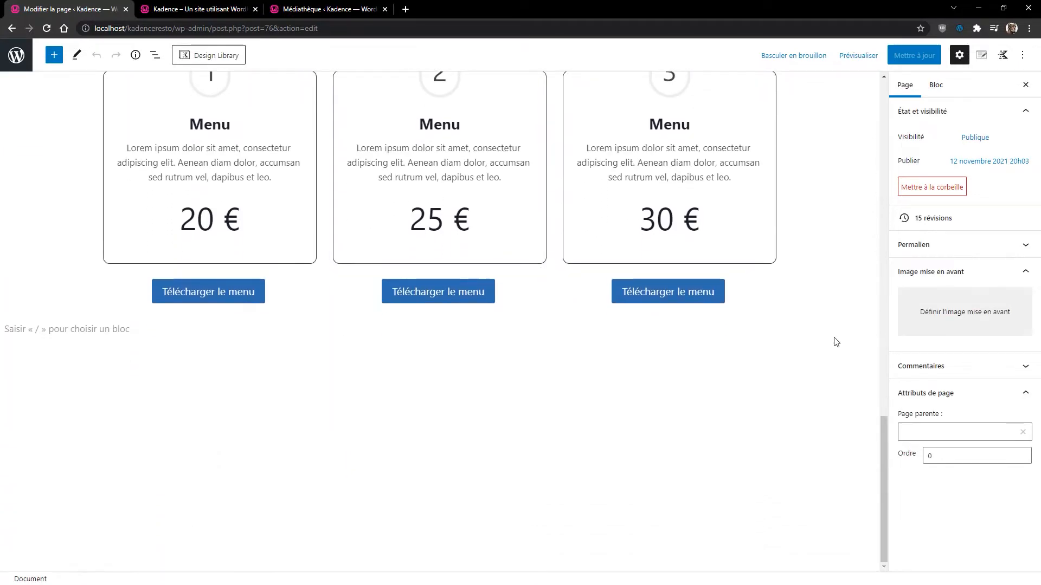
click(721, 384)
click(864, 384)
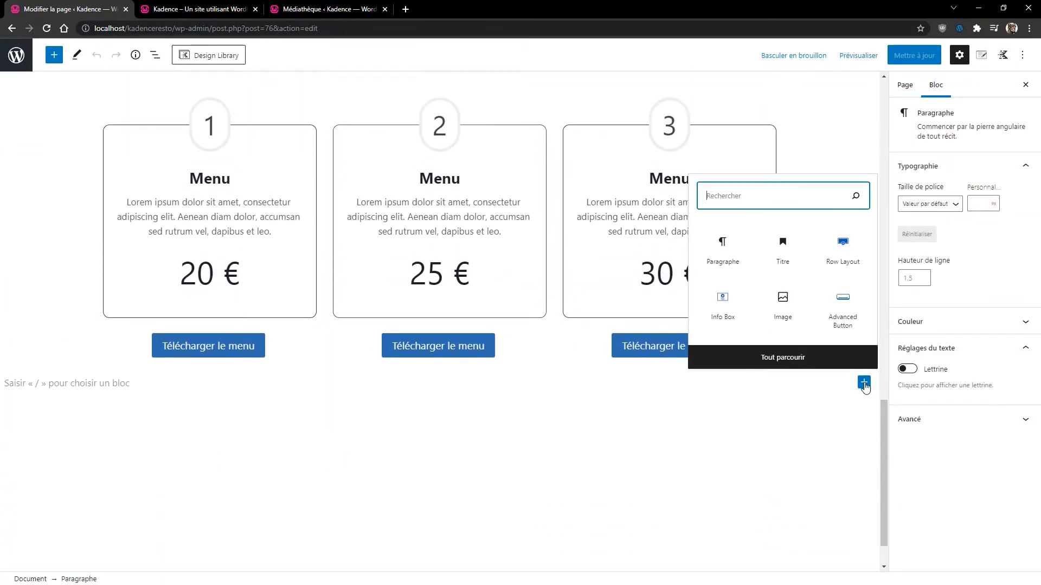
click(843, 252)
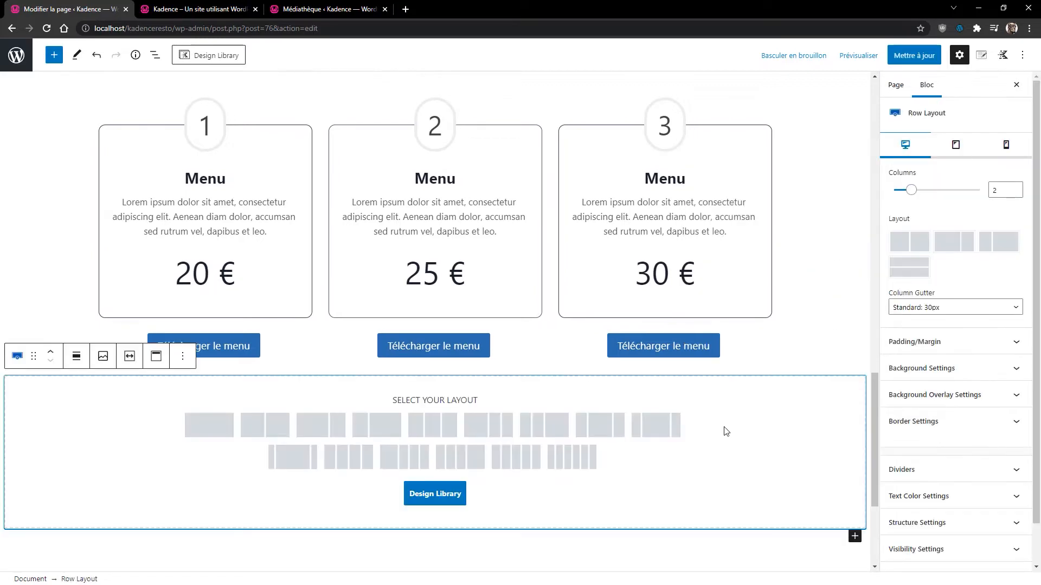
click(209, 429)
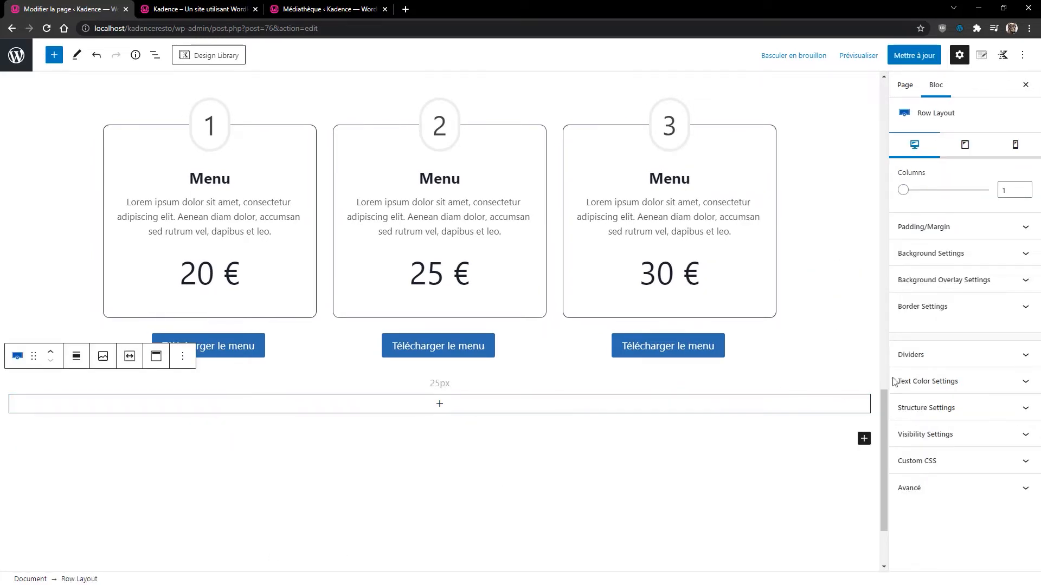
Clear the new row's top and bottom padding values
click(938, 230)
key(Tab)
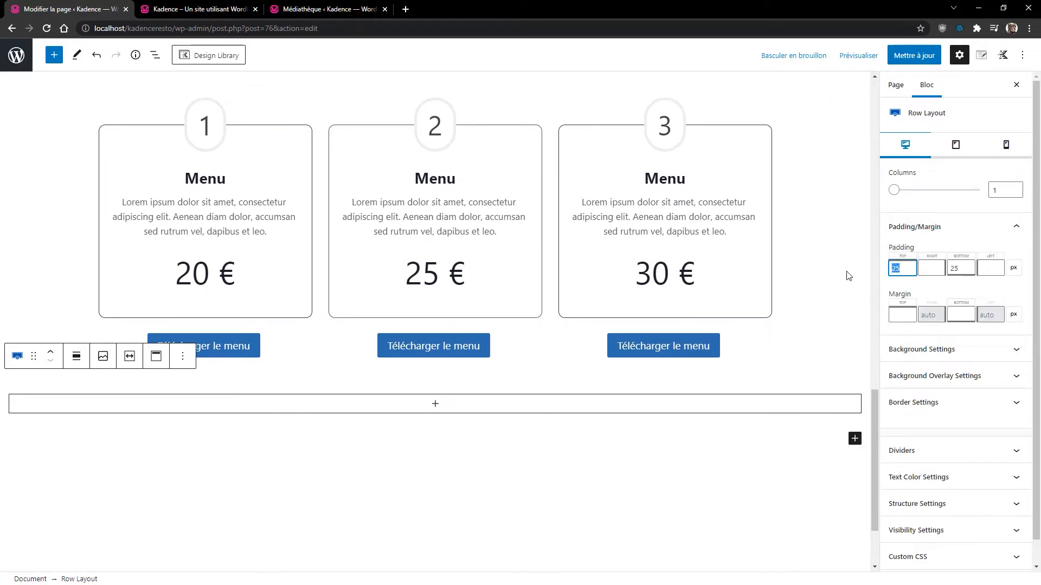
key(Tab)
key(BackSpace)
Set the grilled steak image food.webp from the media library as the new row's background image
click(924, 349)
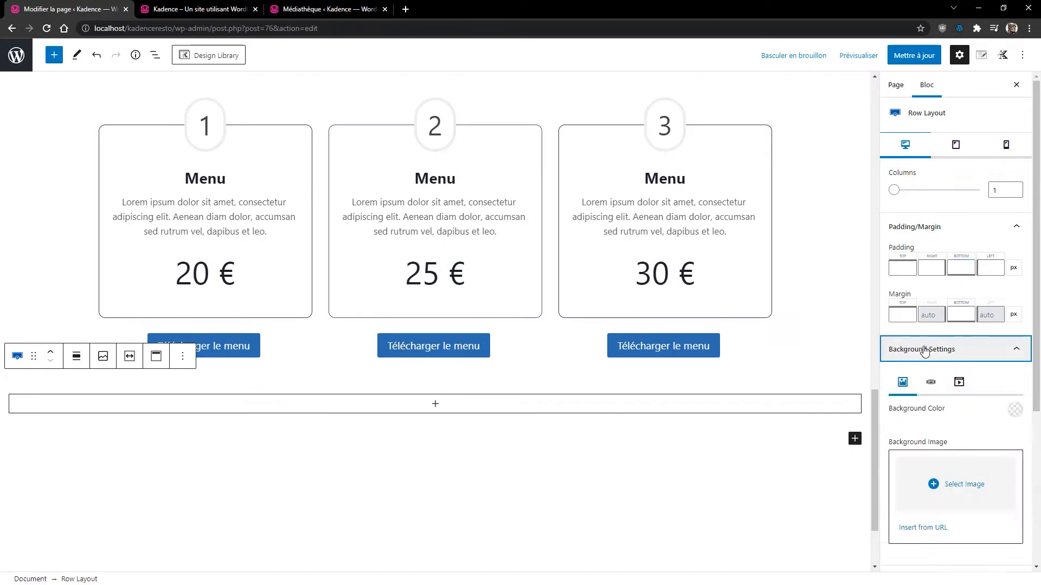
click(991, 488)
click(769, 187)
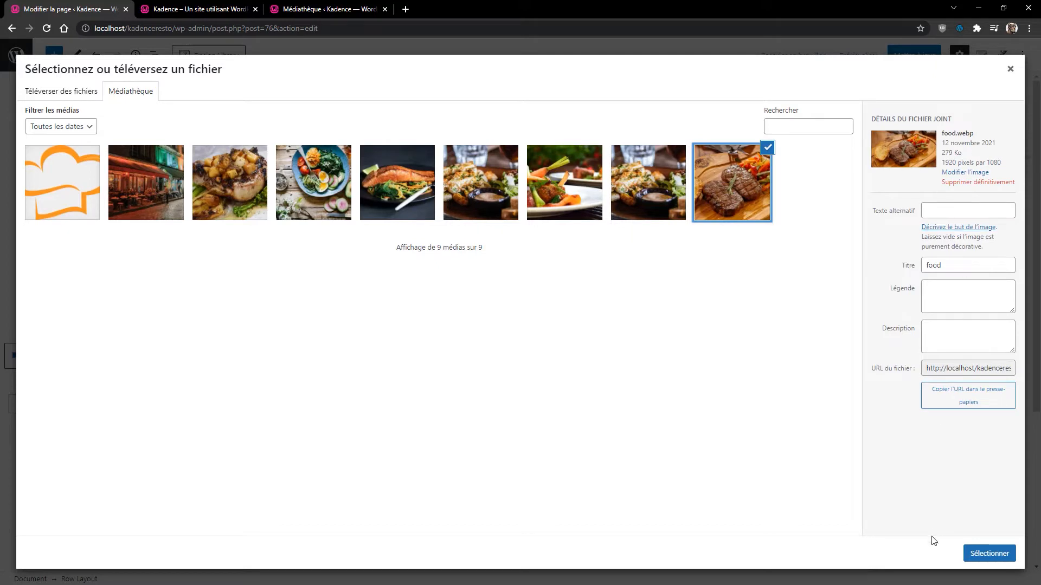
click(979, 555)
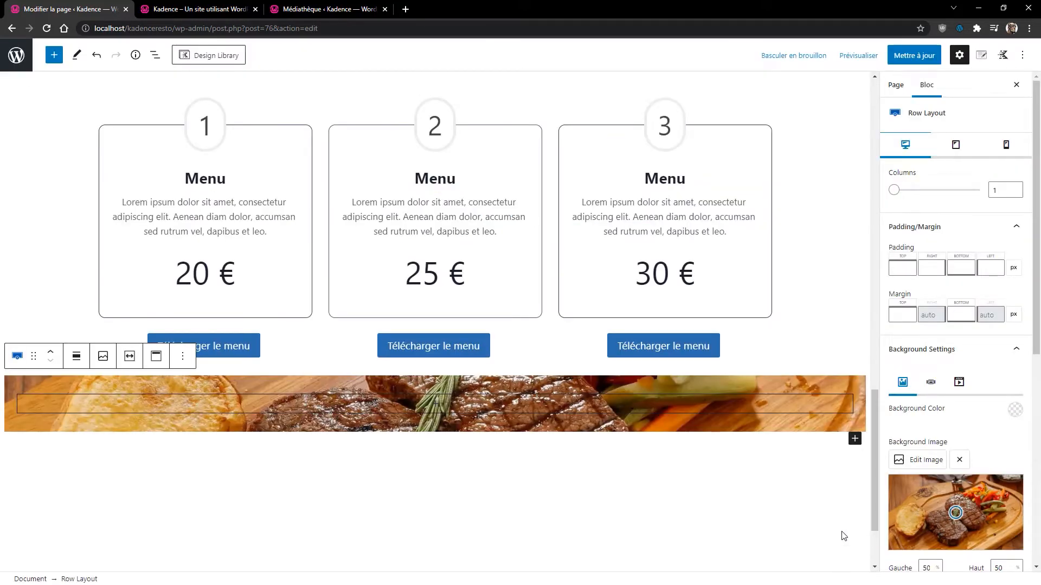
Set the steak image row's top and bottom padding to 250 px each
click(905, 270)
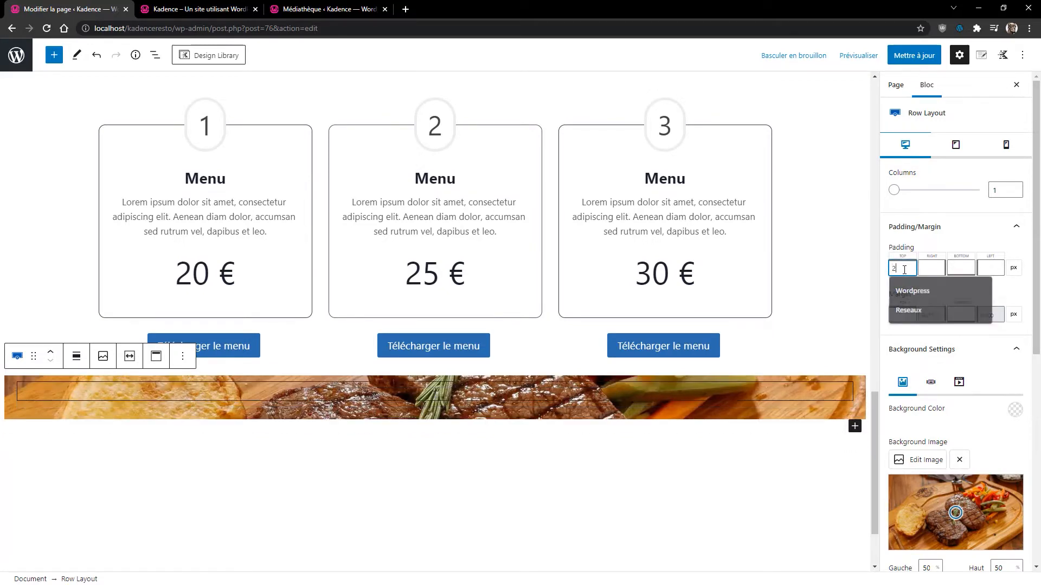
text(250)
key(Tab)
key(Tab)
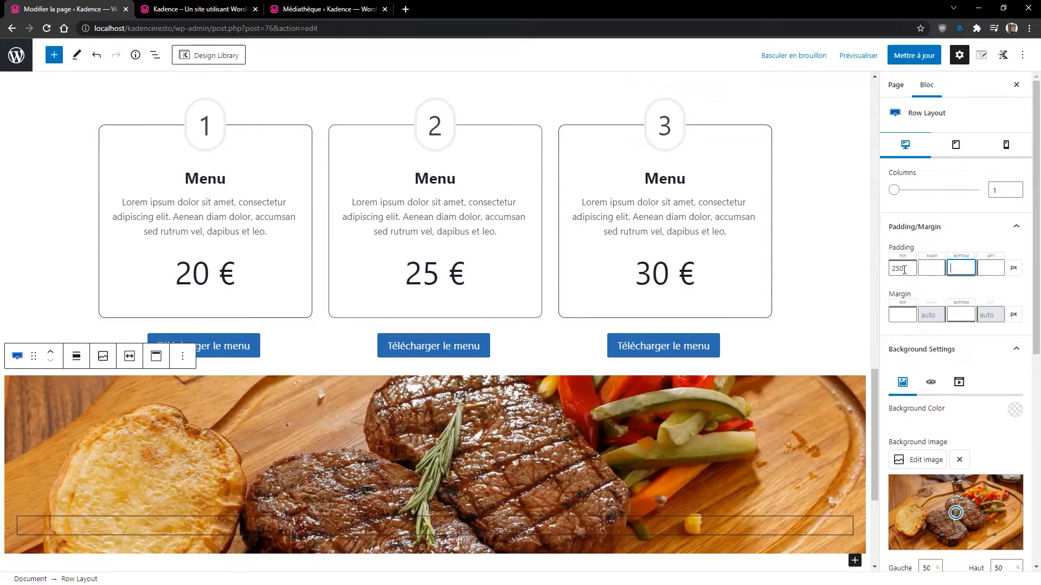
text(250)
scroll(931, 374, down, 6)
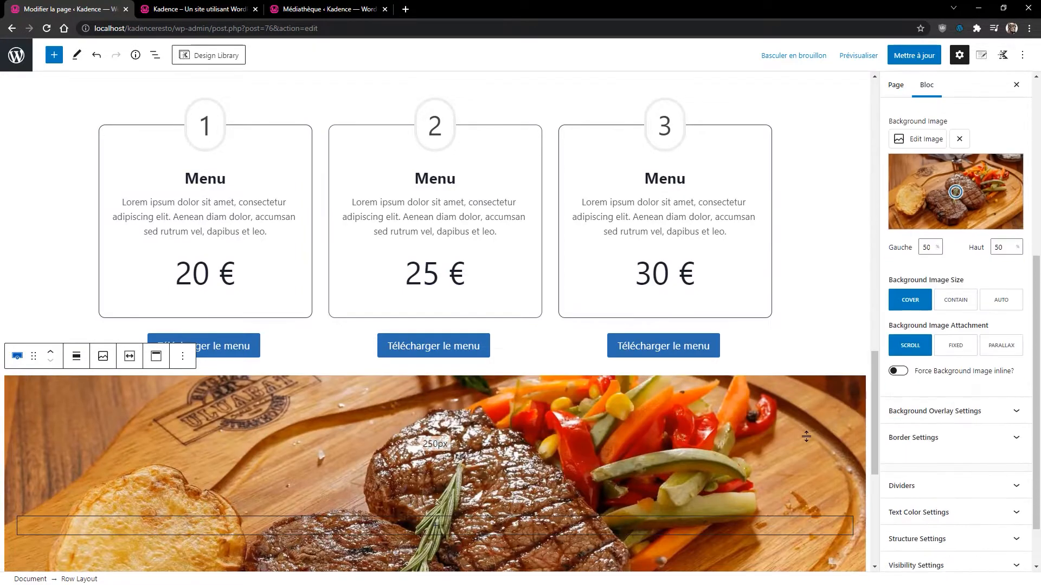
scroll(930, 379, up, 5)
scroll(755, 428, down, 5)
scroll(755, 428, up, 3)
scroll(931, 390, down, 3)
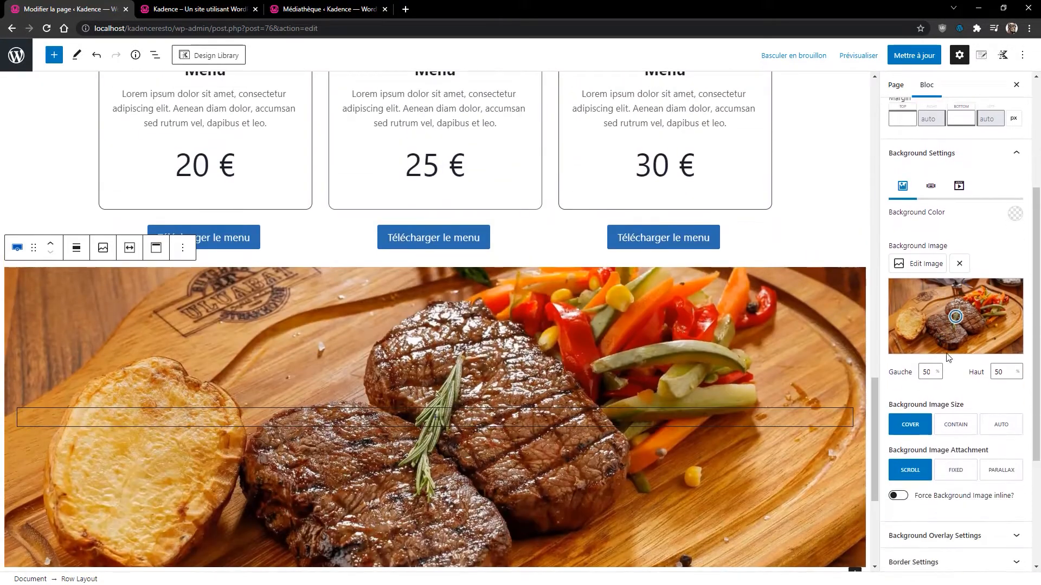
Set the steak image row's background image attachment to Fixed and check how it looks under the menus
click(954, 449)
scroll(715, 423, down, 5)
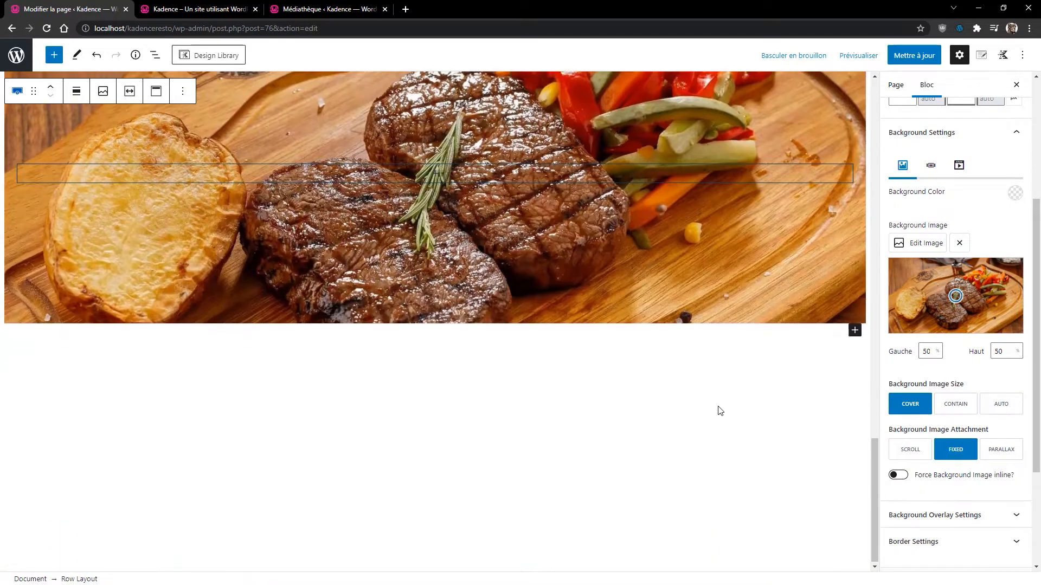
scroll(717, 411, up, 6)
scroll(717, 411, down, 3)
scroll(717, 406, up, 1)
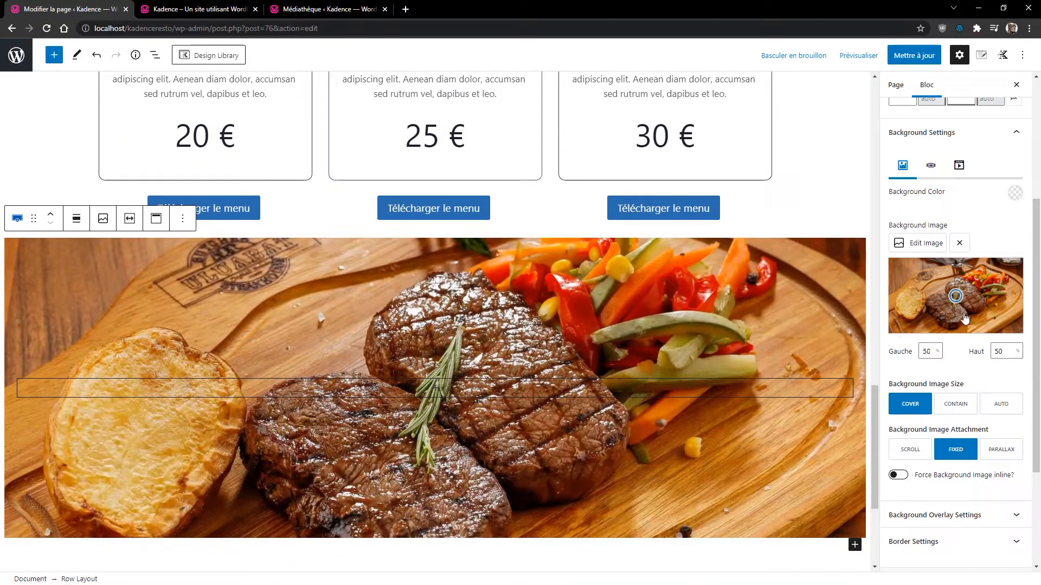
Apply a black background overlay at 30 opacity to the steak image row and update the page
scroll(933, 325, down, 2)
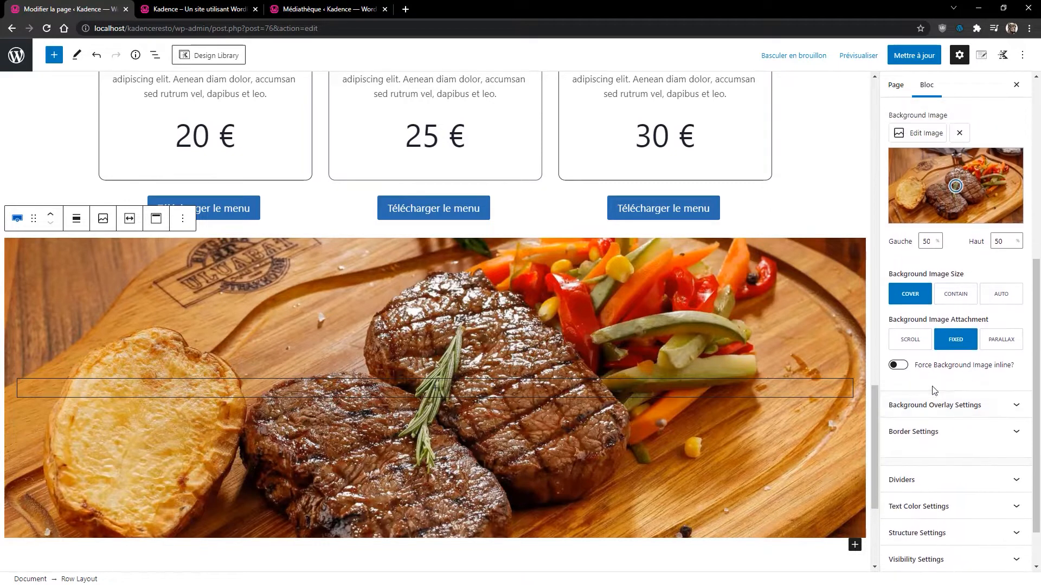
click(946, 412)
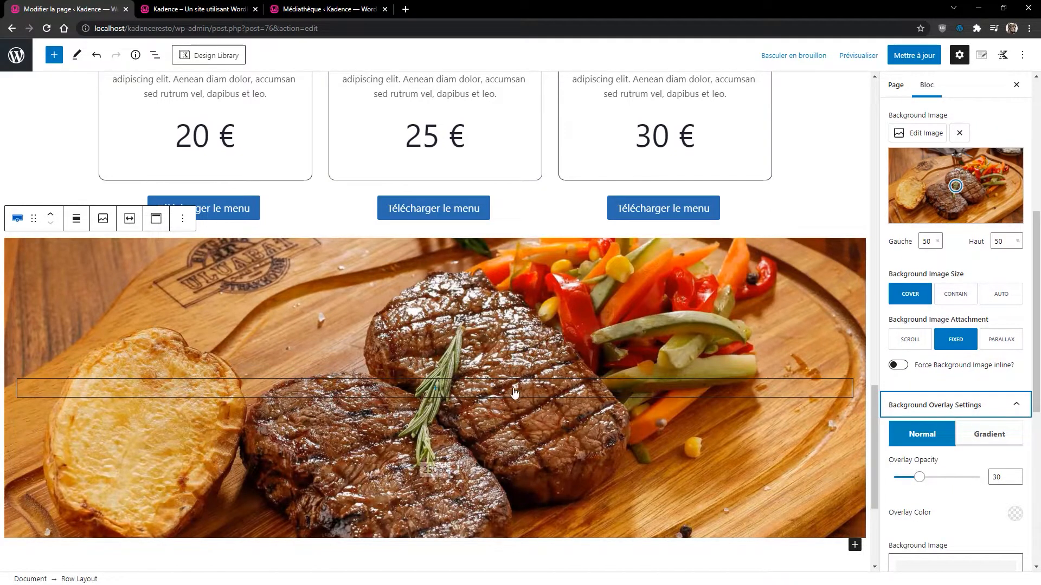
click(1012, 520)
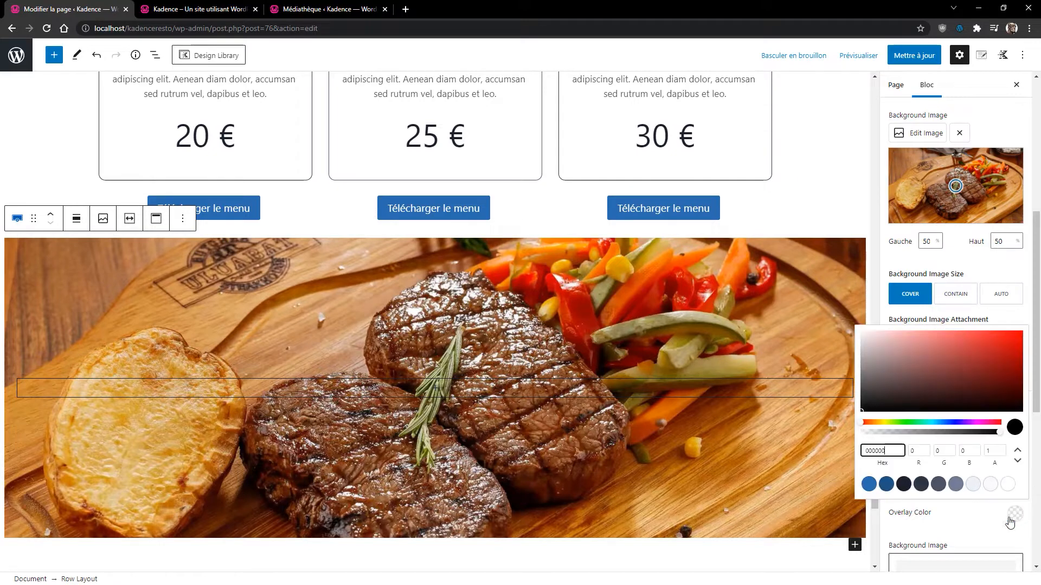
drag(903, 391, 863, 414)
click(942, 504)
mouse_move(919, 477)
mouse_down()
mouse_move(931, 484)
mouse_move(920, 486)
mouse_up()
scroll(652, 411, down, 3)
scroll(652, 411, up, 3)
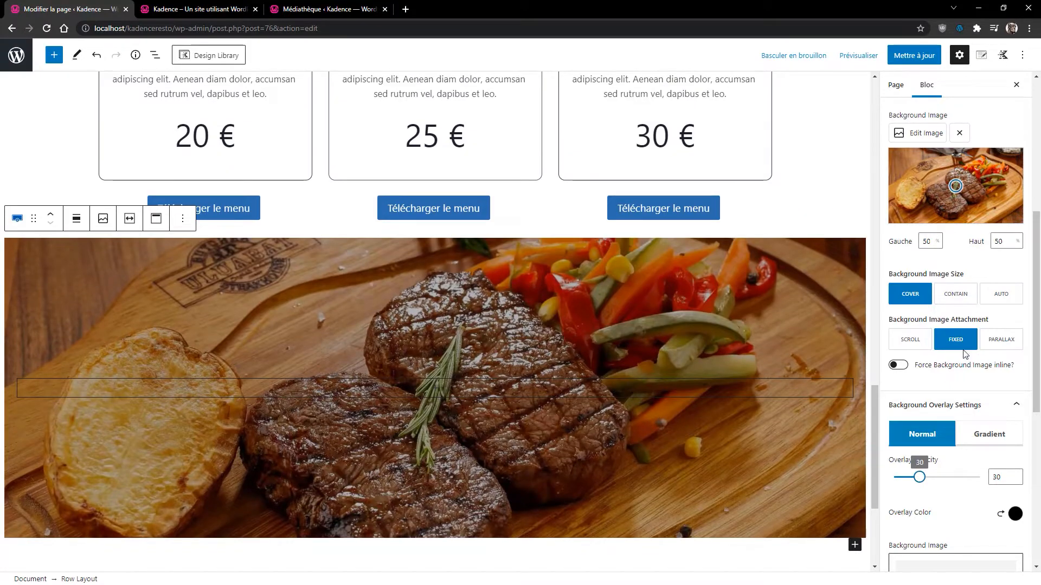
click(915, 61)
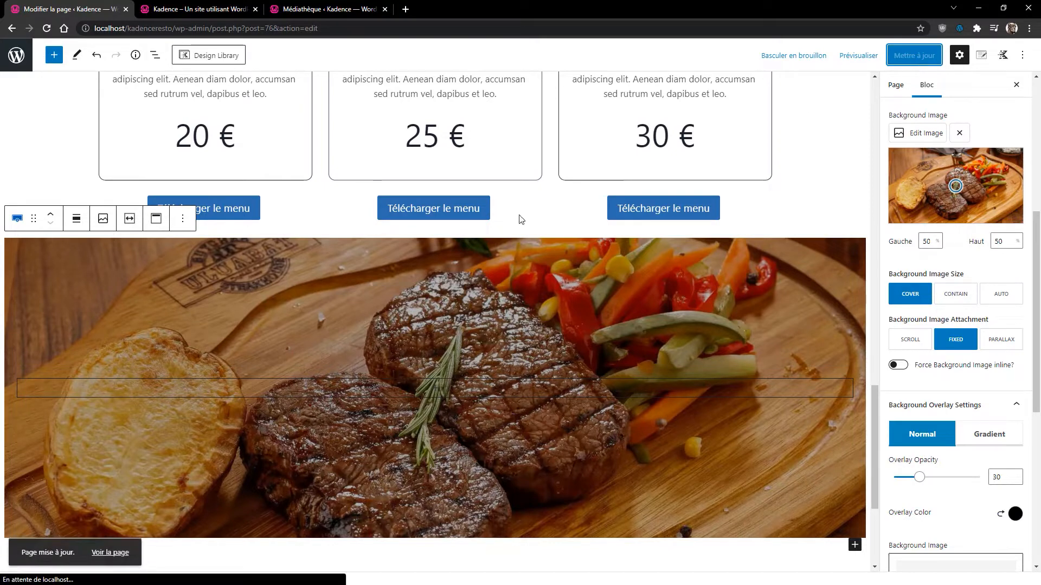
Increase the bottom padding of the three-column menu row above the steak image to 50 px
click(431, 236)
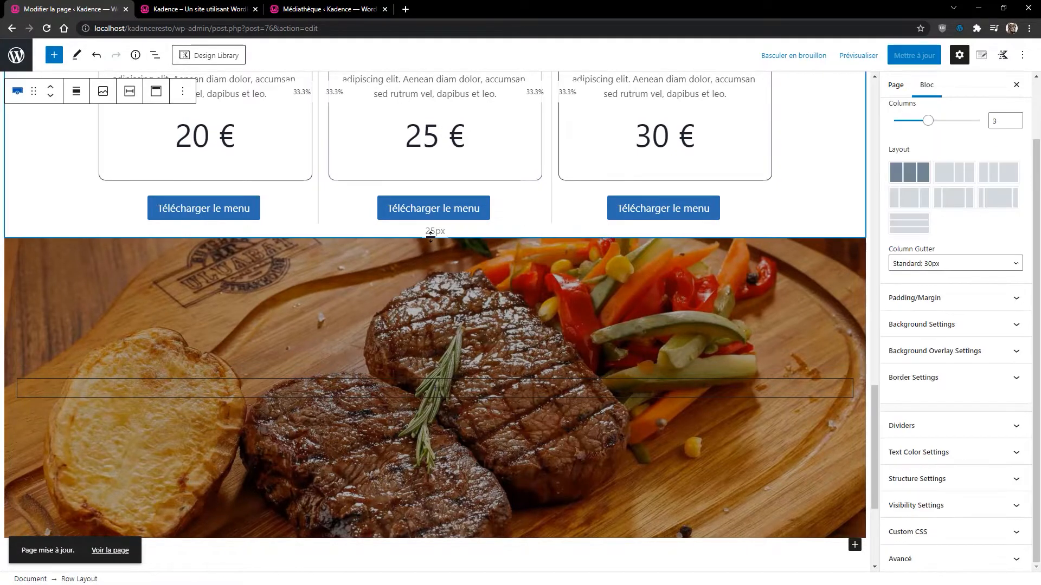
click(438, 215)
click(437, 255)
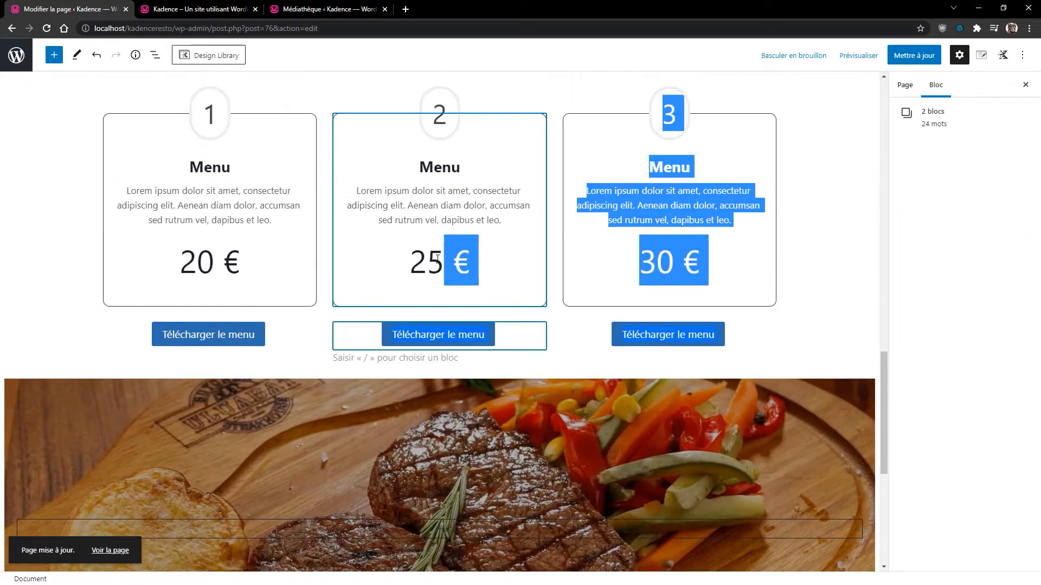
drag(438, 258, 432, 360)
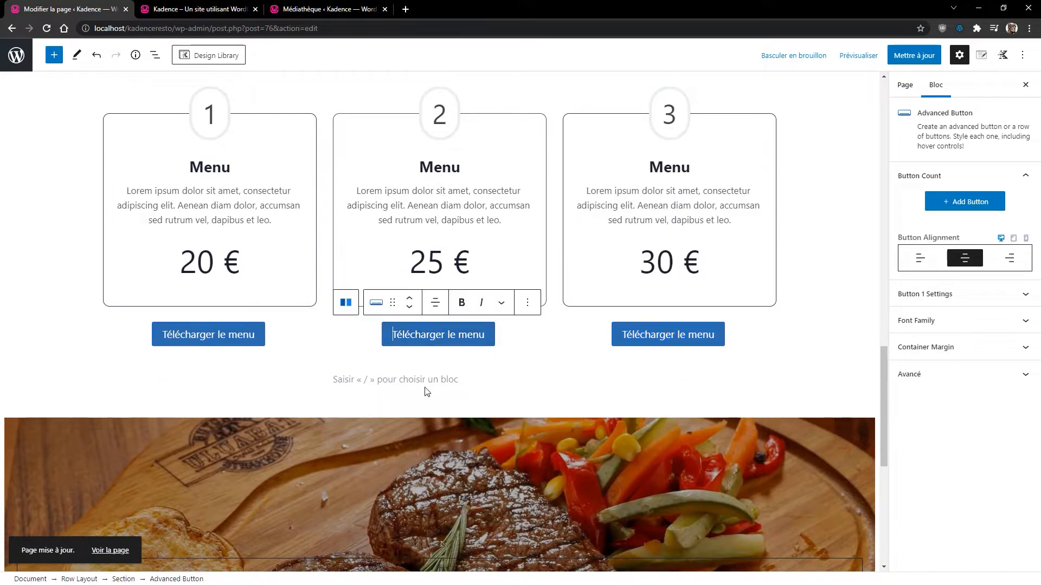
click(426, 388)
click(428, 386)
drag(429, 376, 430, 387)
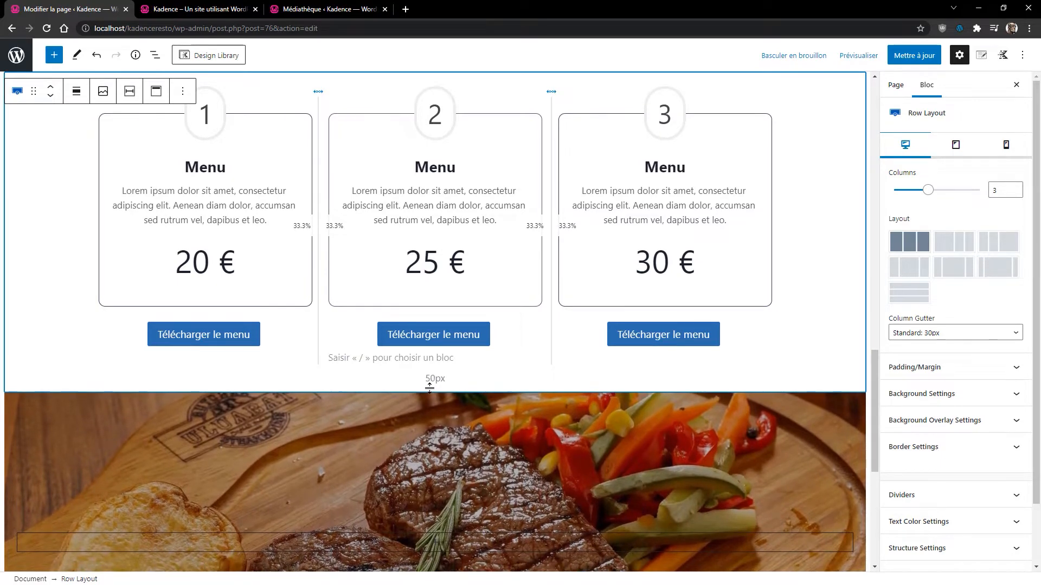
Examine the steak image row's padding and margin settings and its place in the page's block list
scroll(545, 506, down, 5)
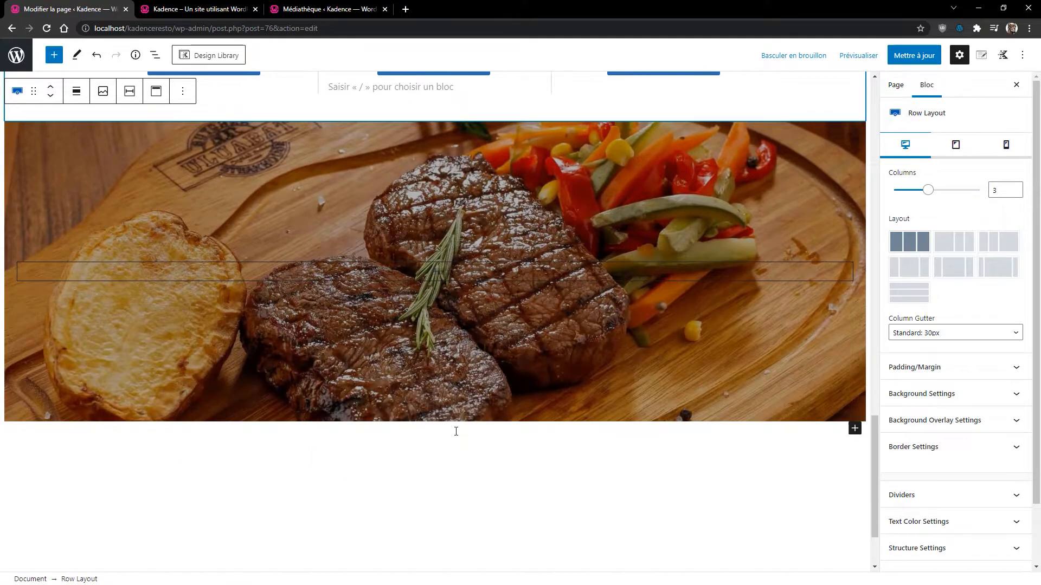
click(456, 432)
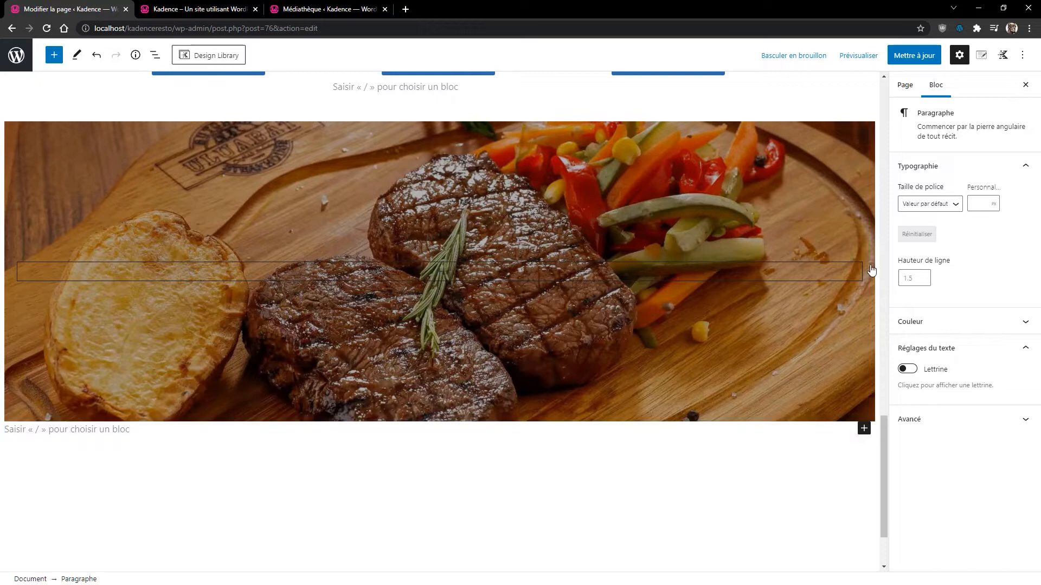
scroll(453, 256, up, 3)
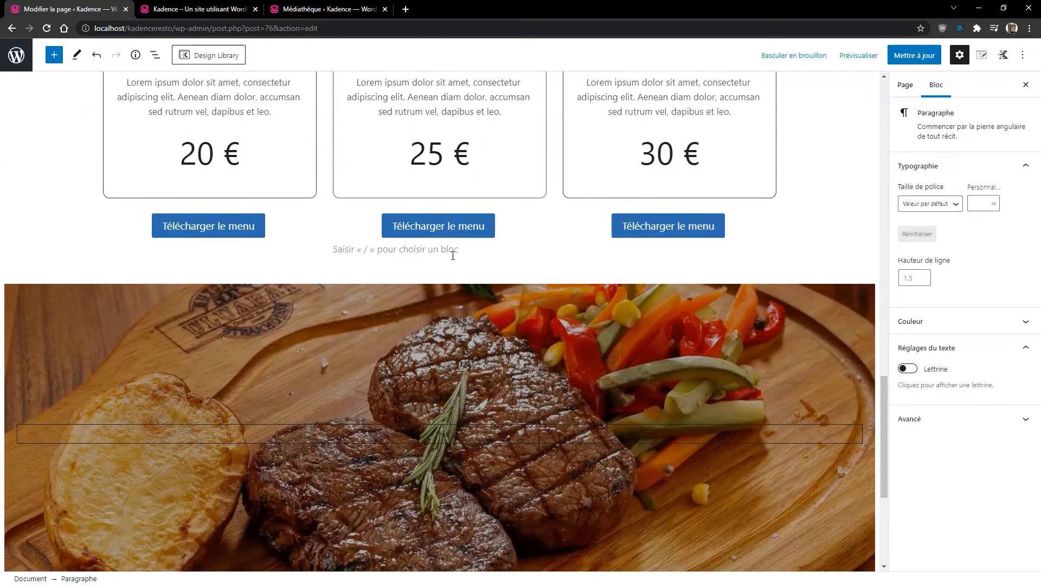
click(437, 313)
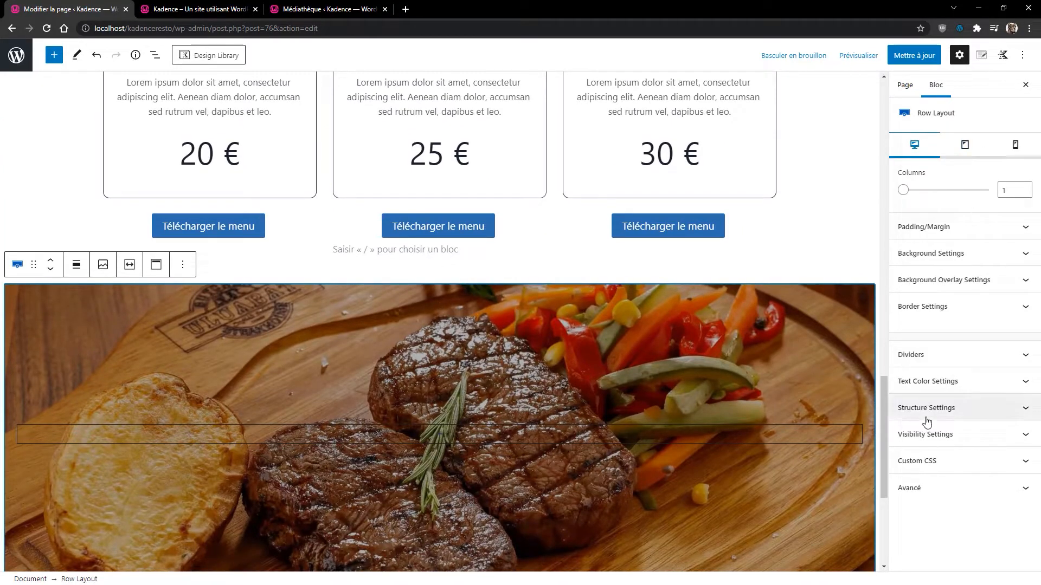
click(929, 230)
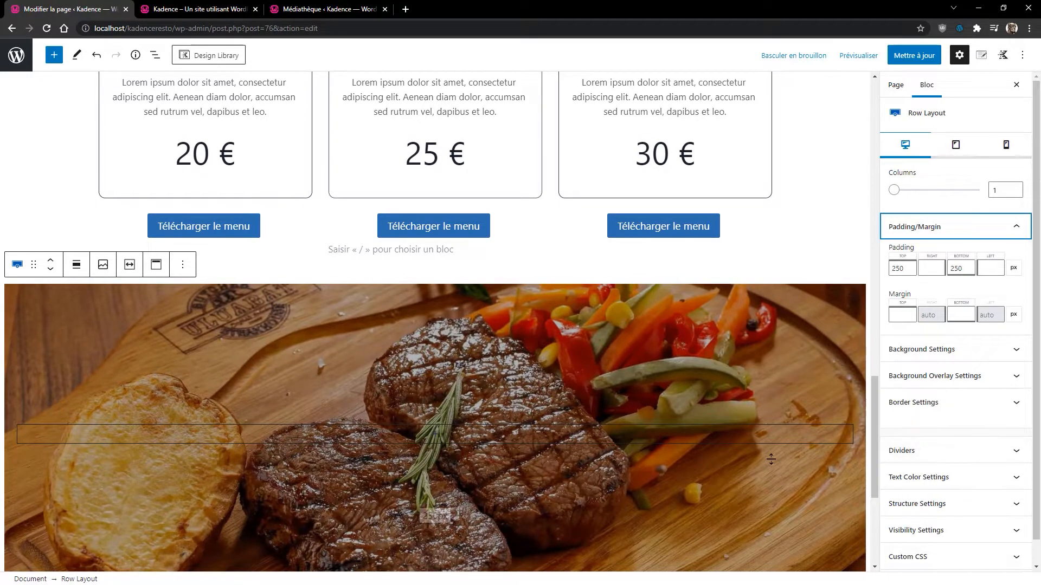
scroll(625, 401, down, 3)
scroll(406, 329, up, 2)
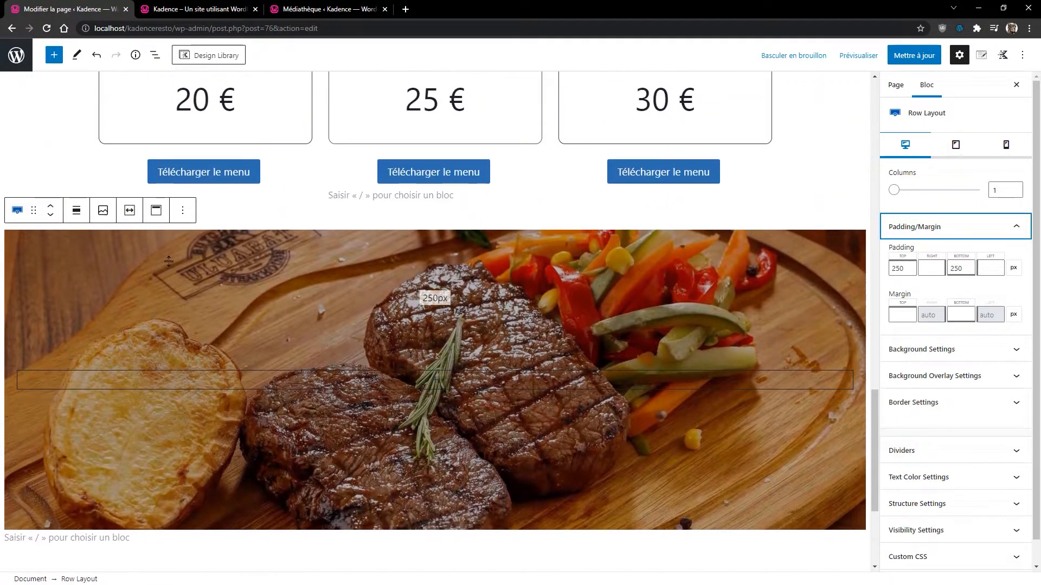
click(154, 55)
click(46, 561)
scroll(518, 433, down, 2)
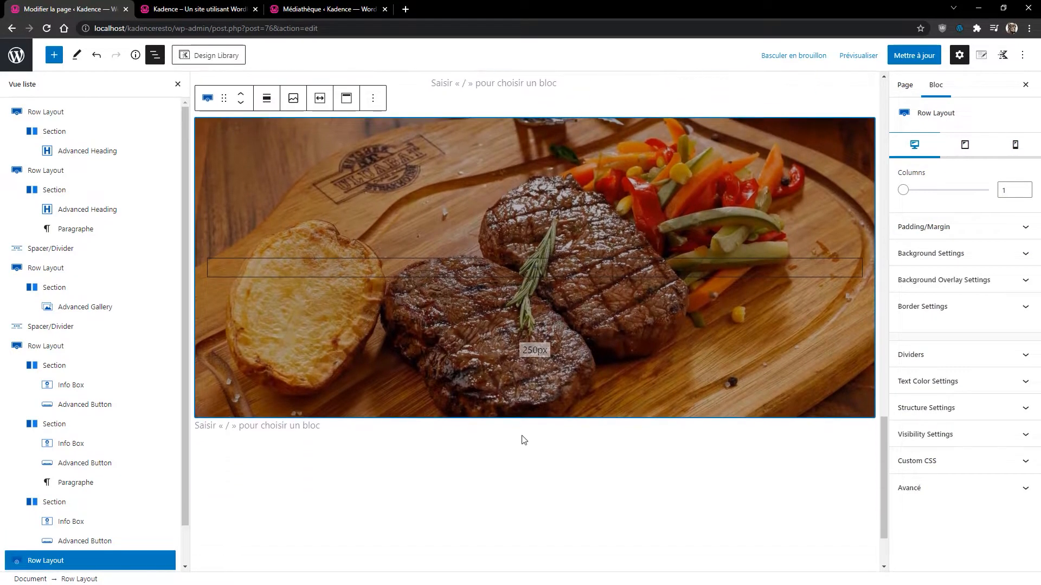
click(935, 233)
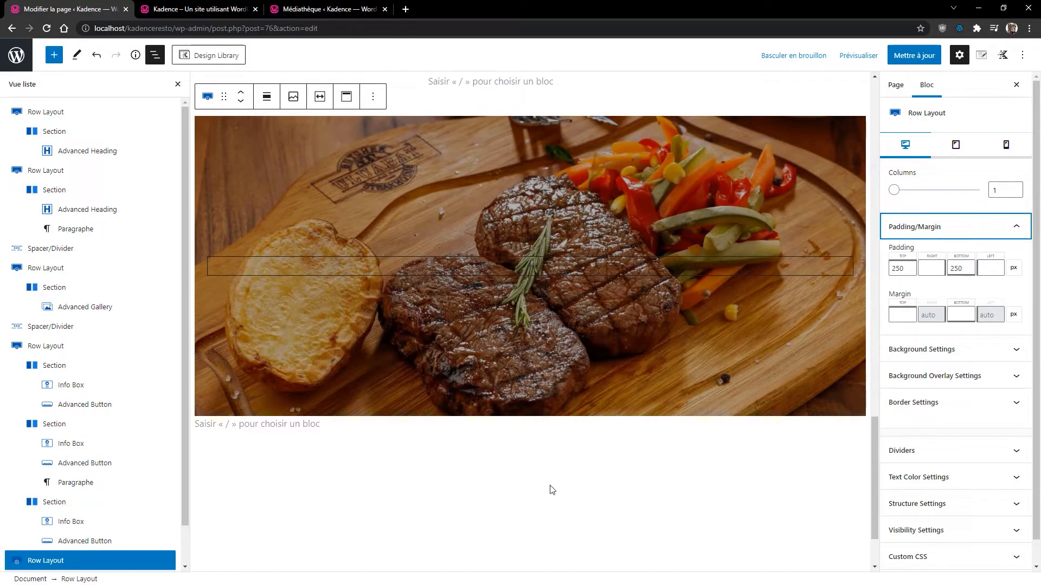
scroll(946, 482, down, 1)
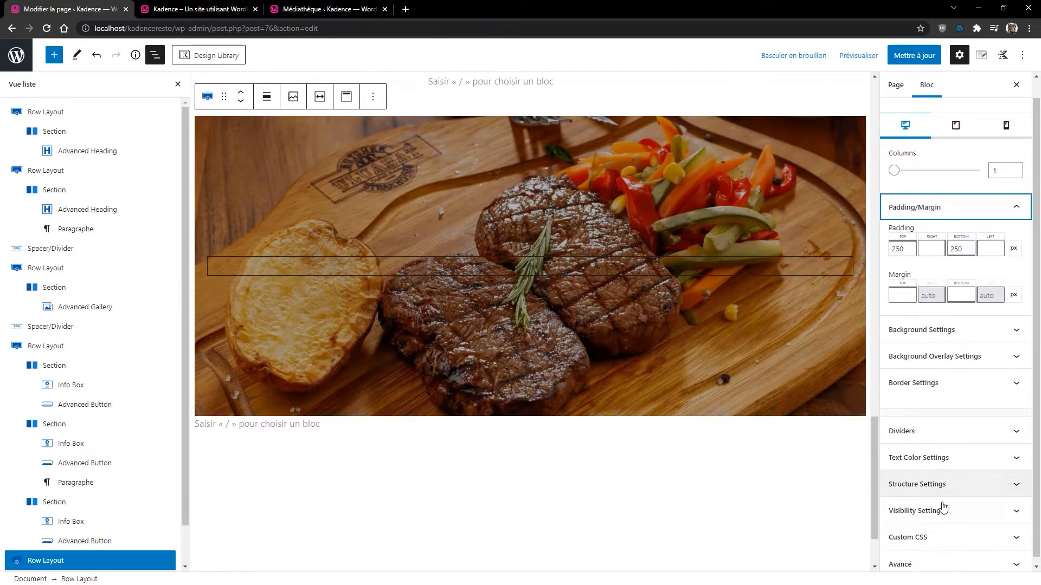
click(32, 562)
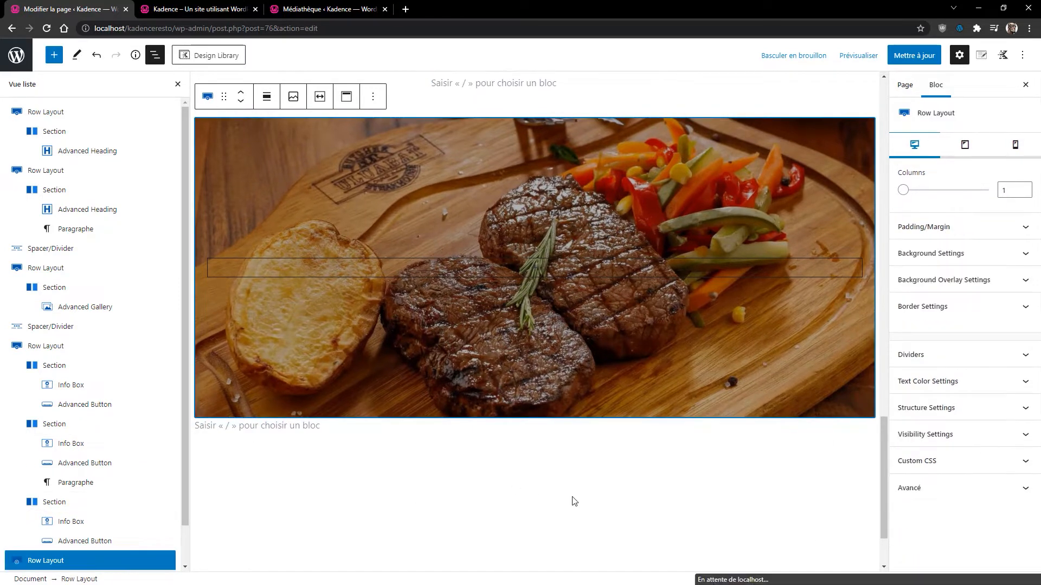
click(867, 479)
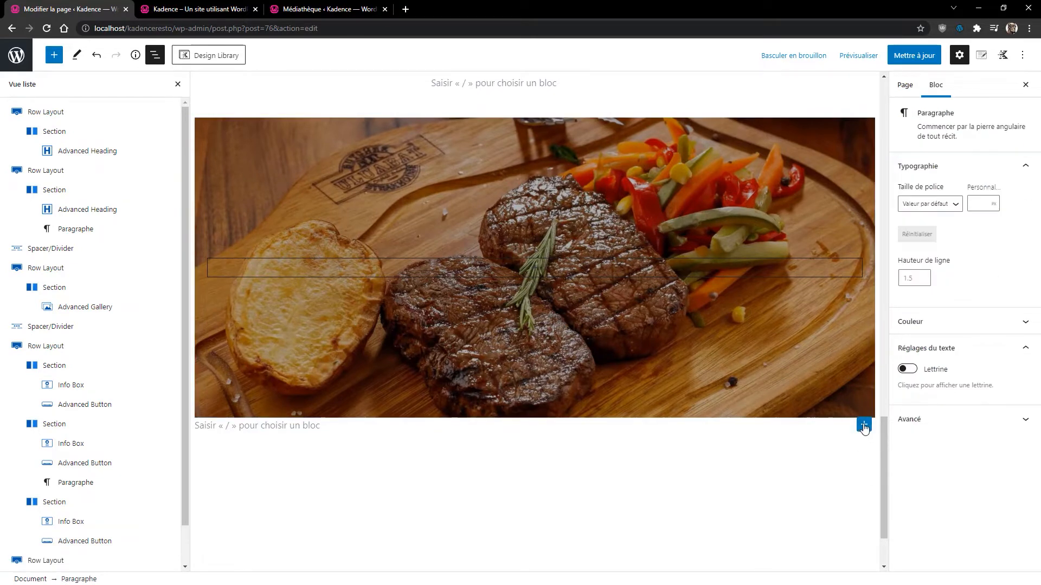
Add a Row Layout block with one column below the steak image row
click(865, 424)
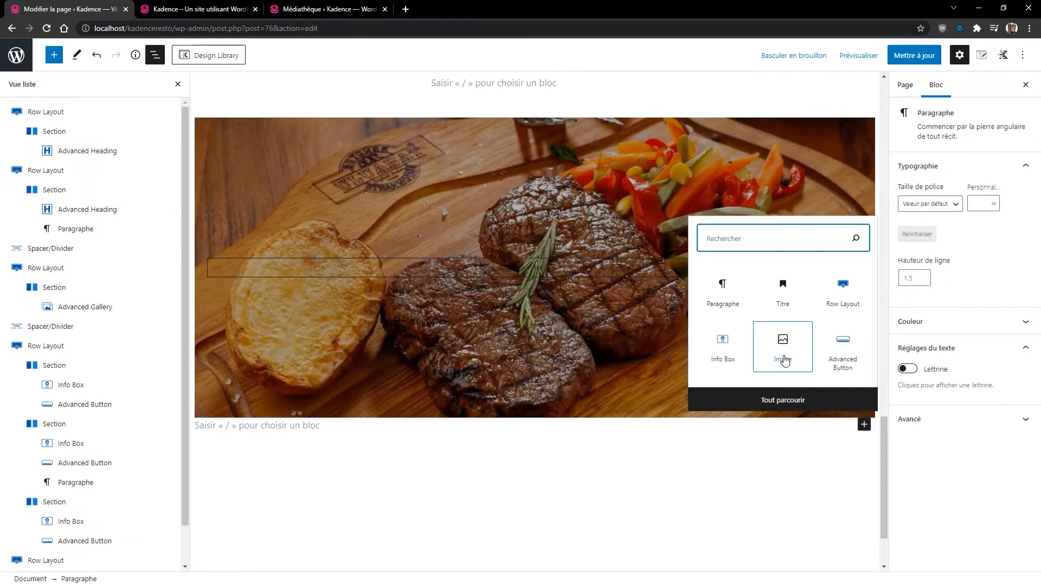
click(842, 297)
click(843, 297)
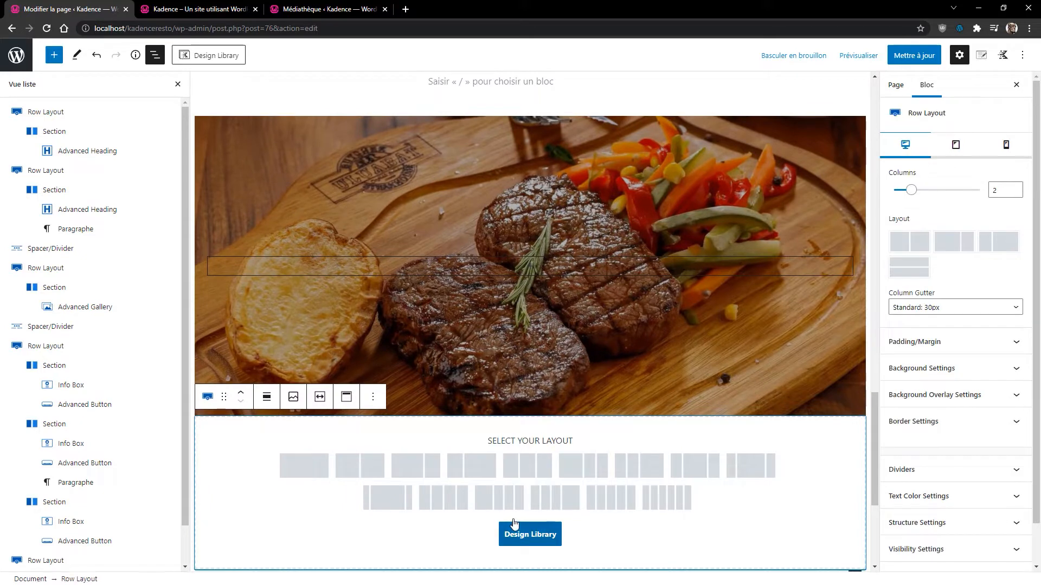
click(306, 474)
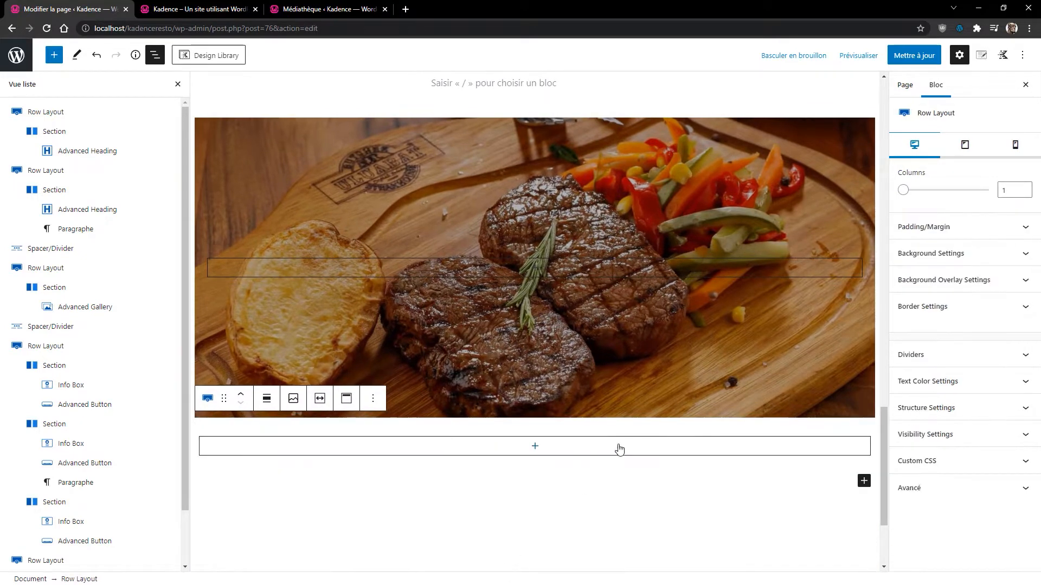
Try an Advanced Button labelled "Nos Horaires" inside the new one-column row, and remove it
click(535, 448)
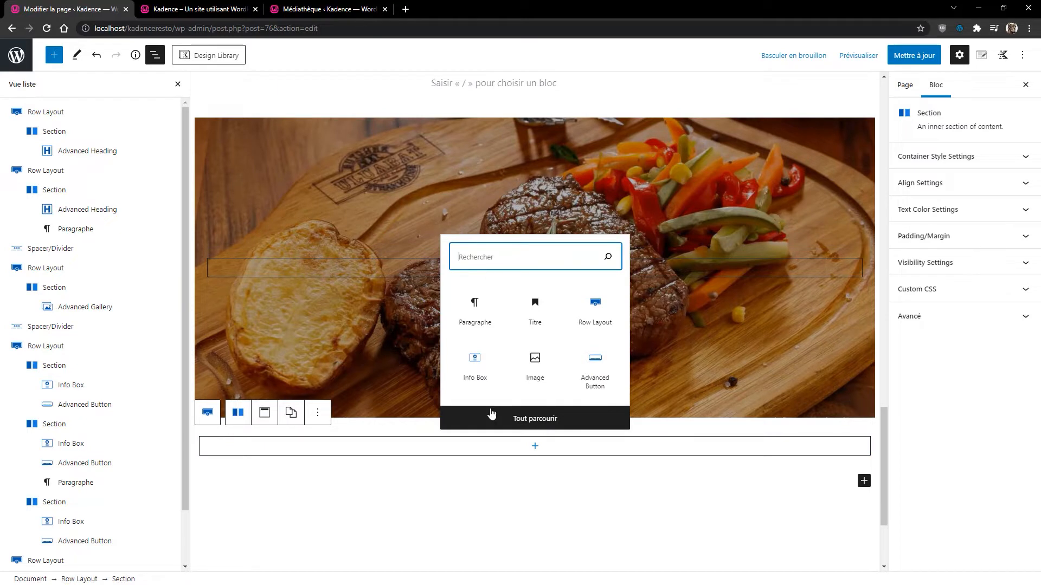
click(596, 369)
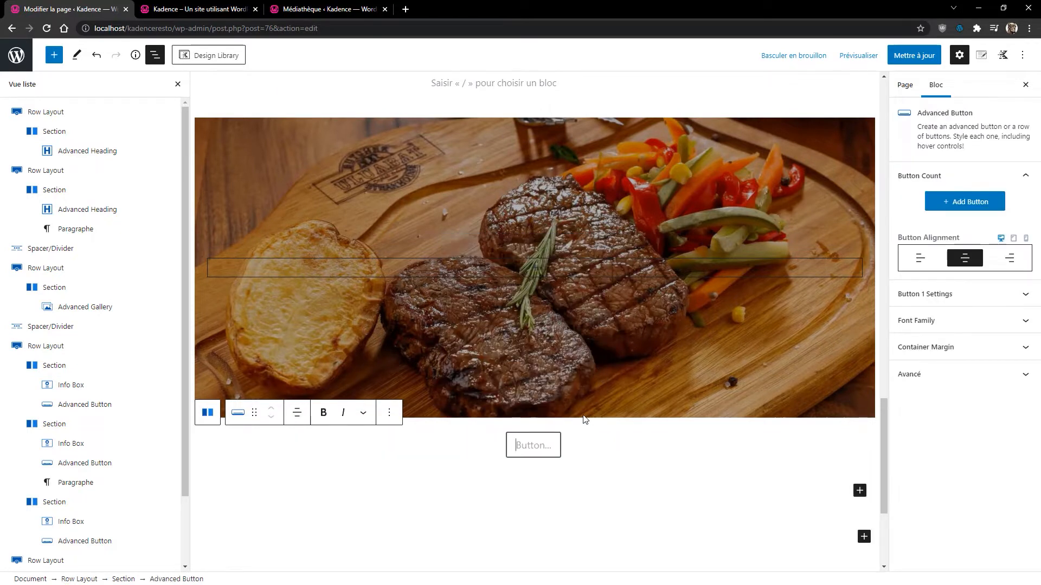
text(Nos Horaires)
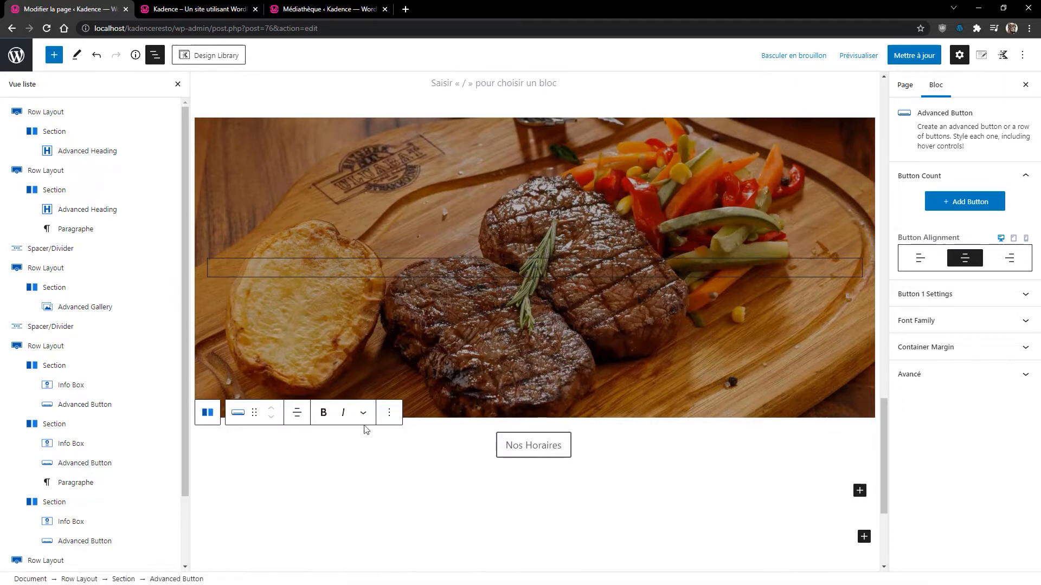
click(389, 413)
click(426, 383)
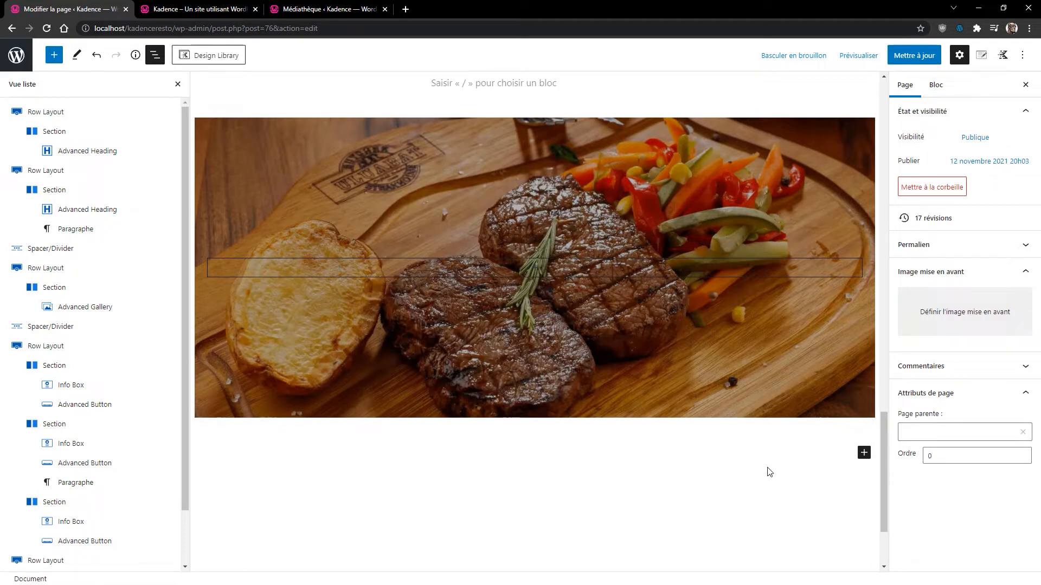
Add a centred Advanced Heading block reading "Nos Horaires" below the steak image row
click(865, 452)
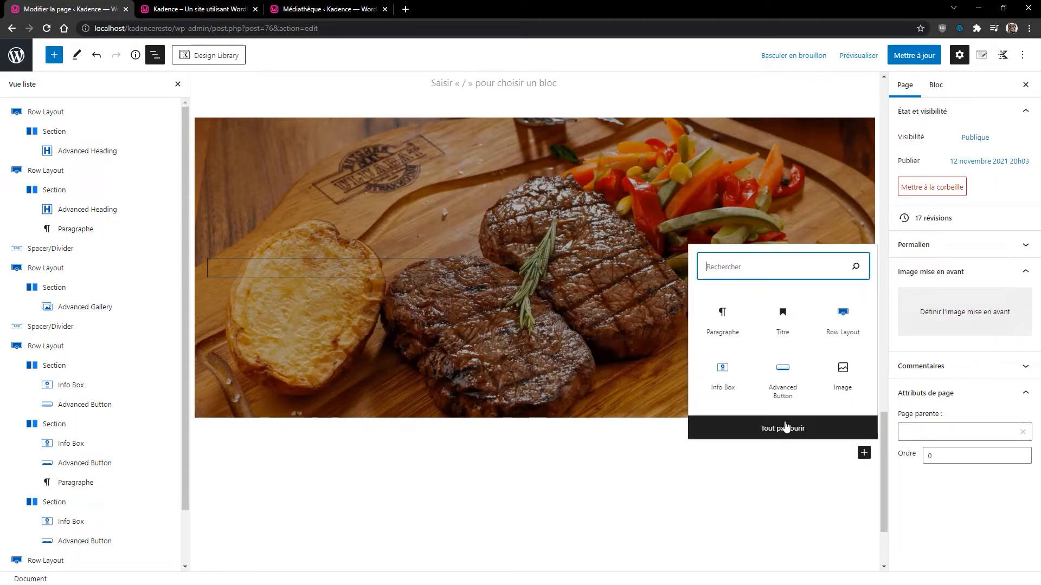
click(801, 433)
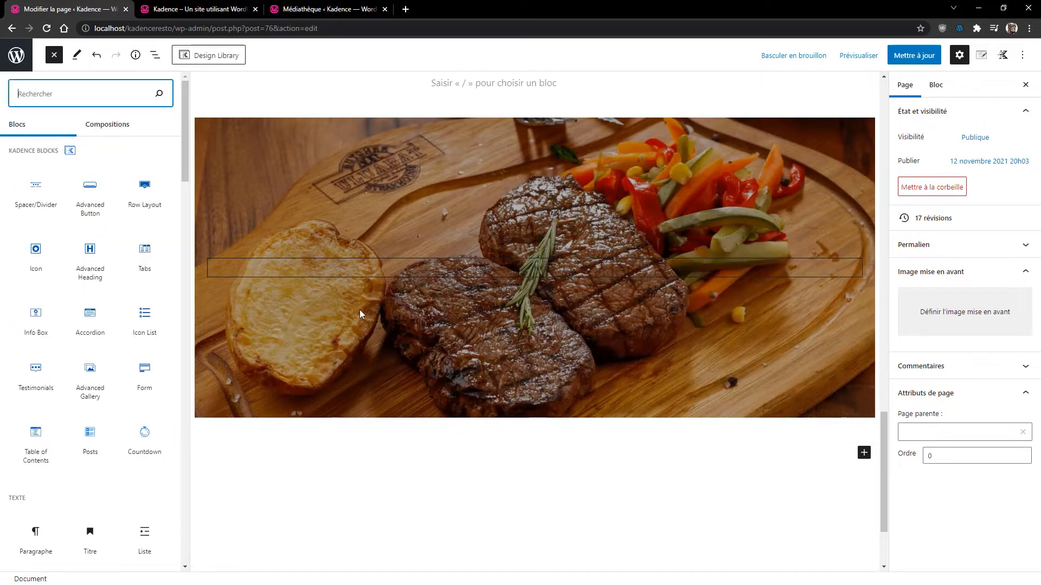
mouse_move(90, 251)
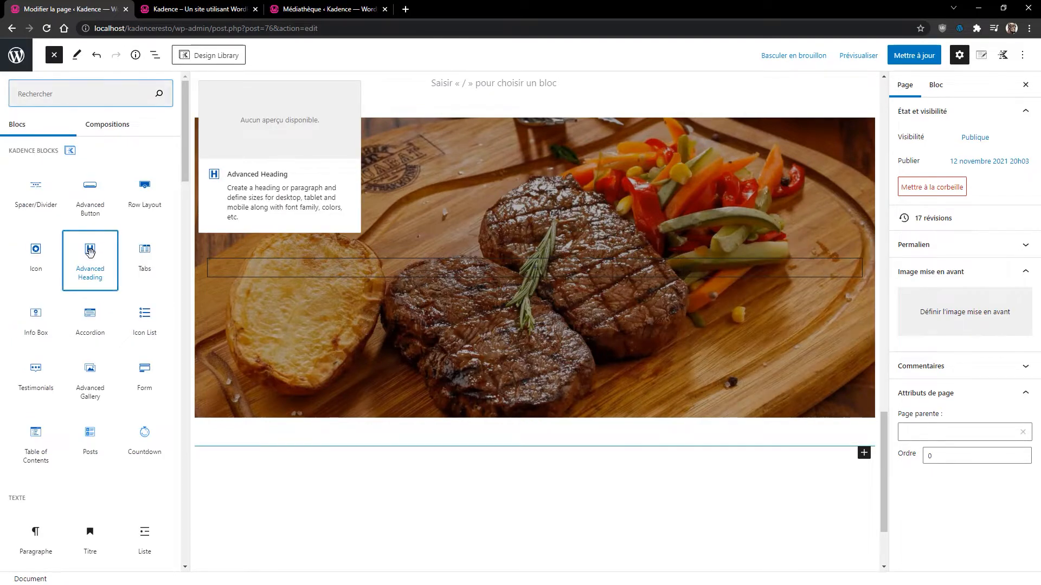
click(90, 251)
click(333, 487)
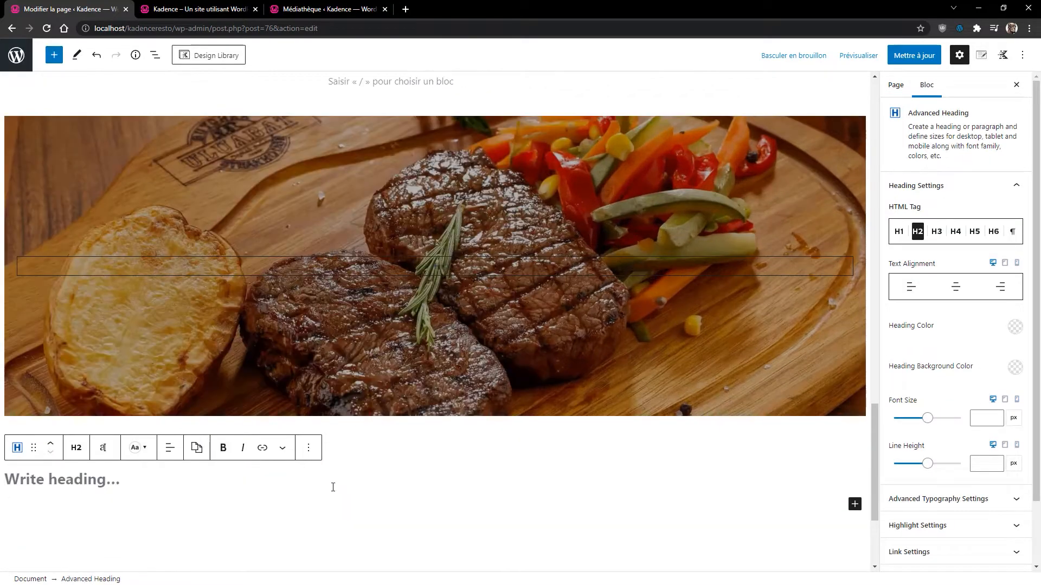
text(Nos Horaires)
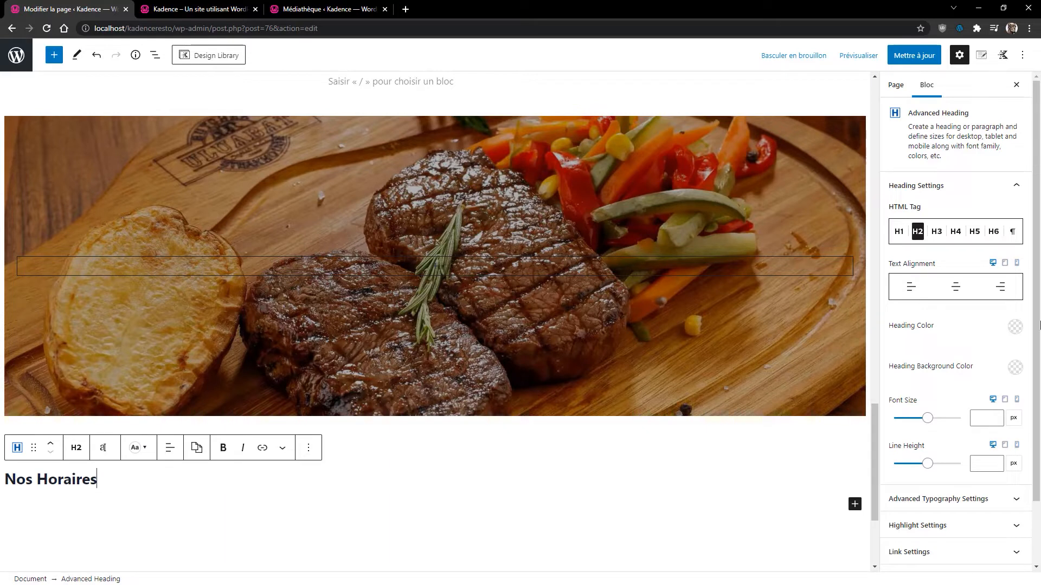
click(955, 286)
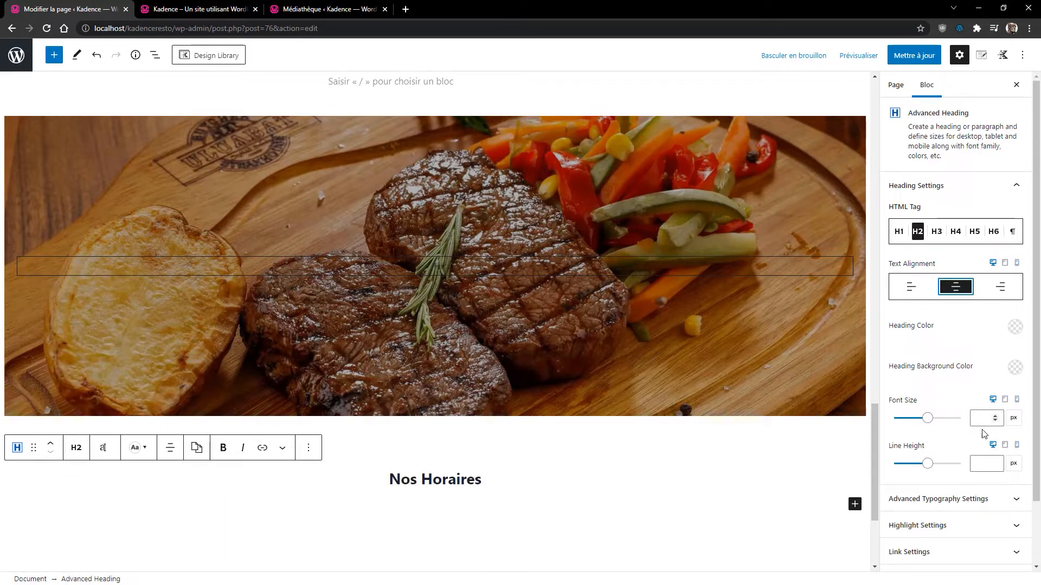
Add a one-column Row Layout block below the "Nos Horaires" heading
scroll(982, 421, down, 2)
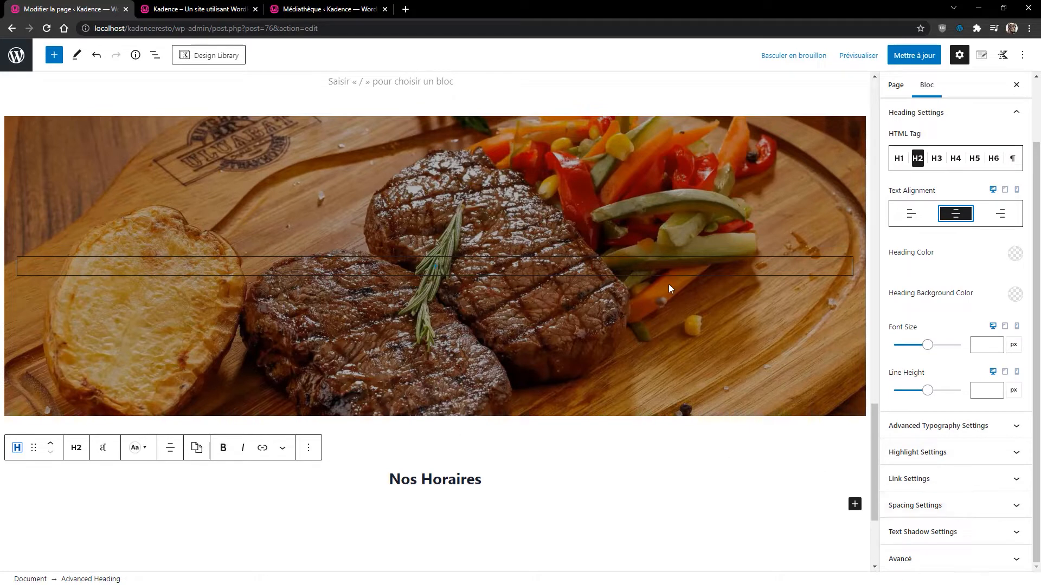
scroll(511, 469, down, 2)
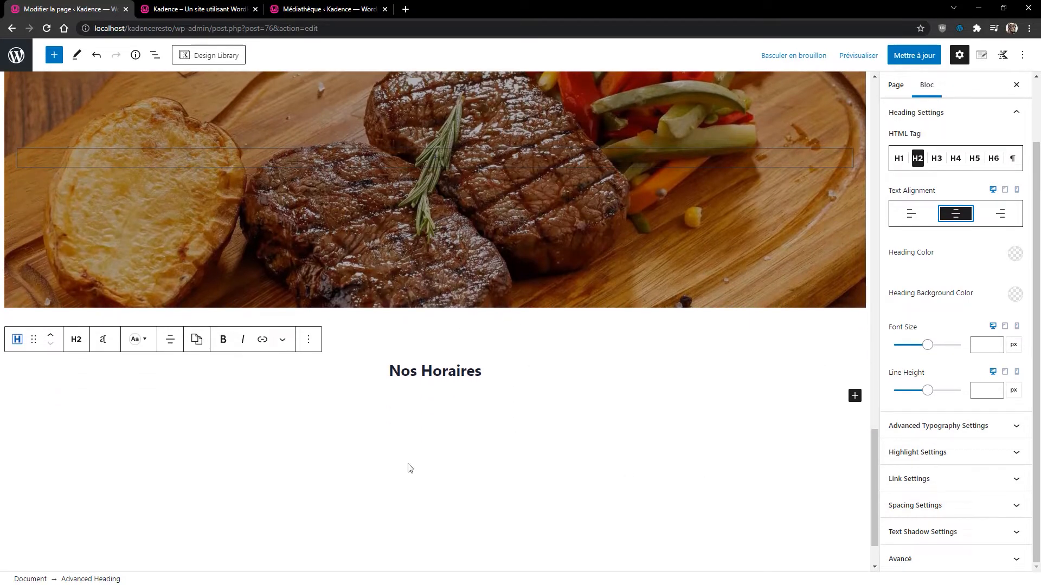
click(855, 395)
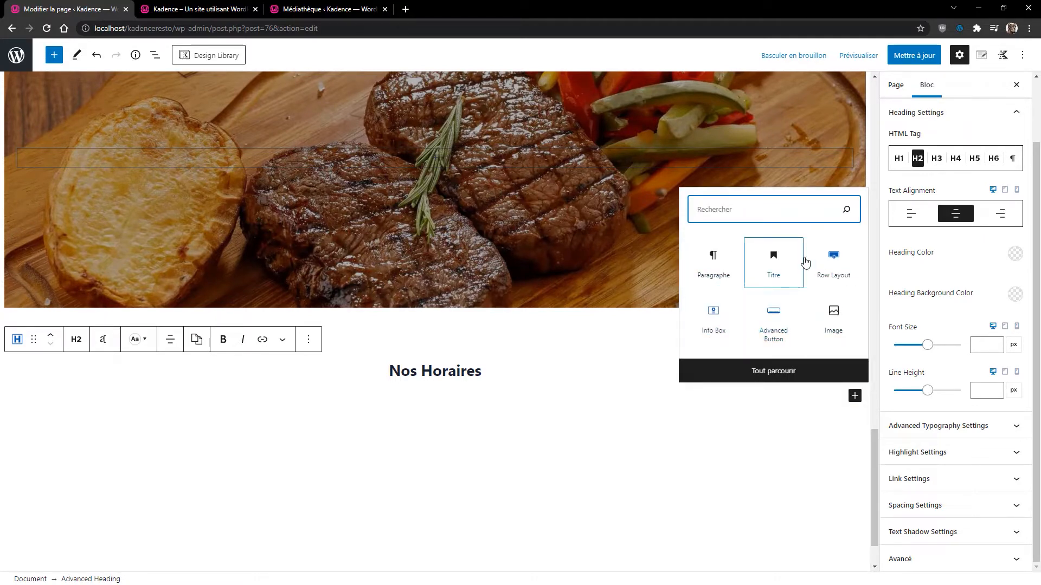
click(831, 259)
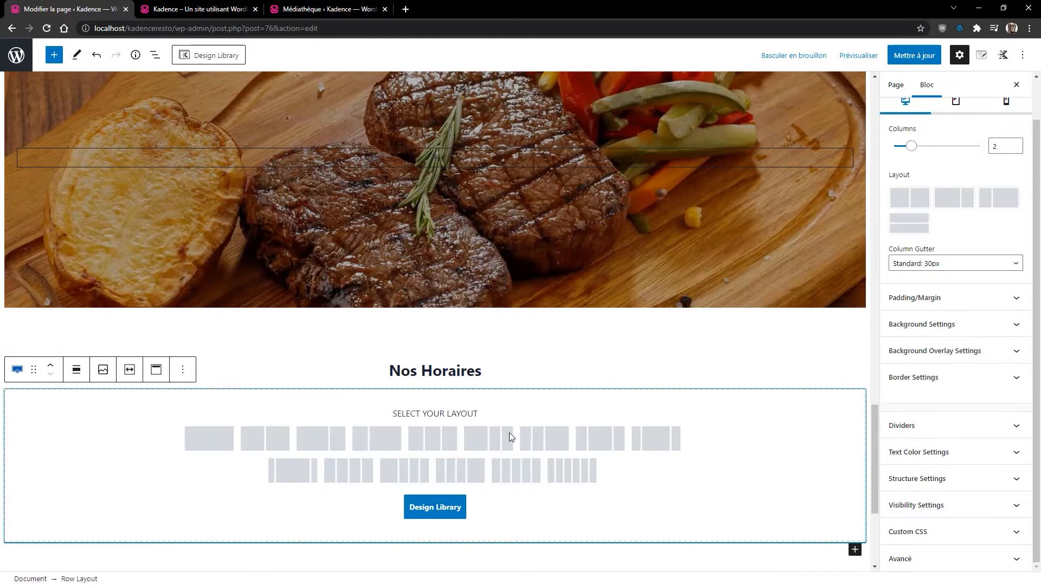
click(214, 445)
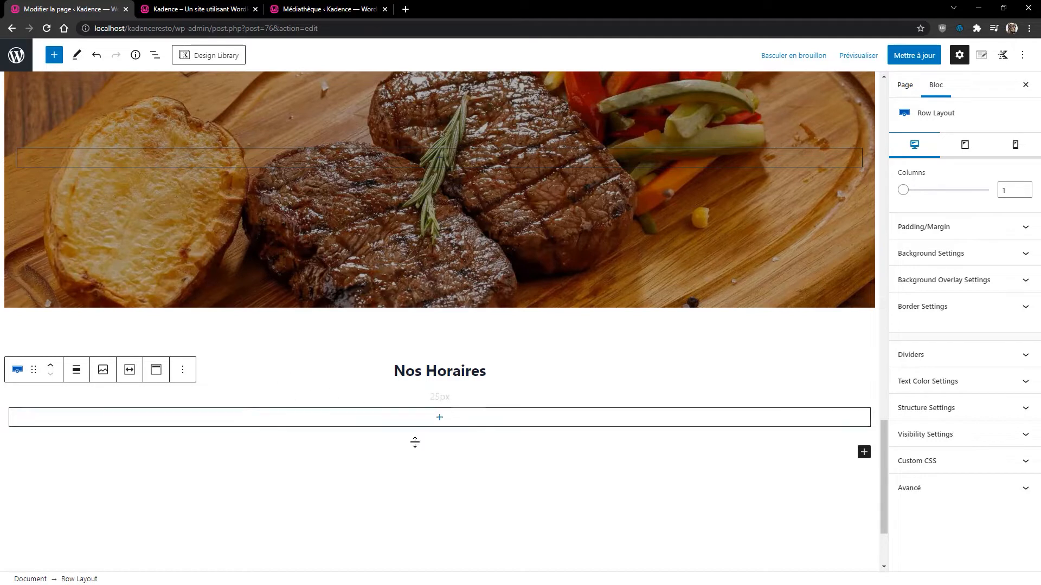
Insert a Tableau block with 3 columns and 7 rows inside the new row below "Nos Horaires"
click(440, 421)
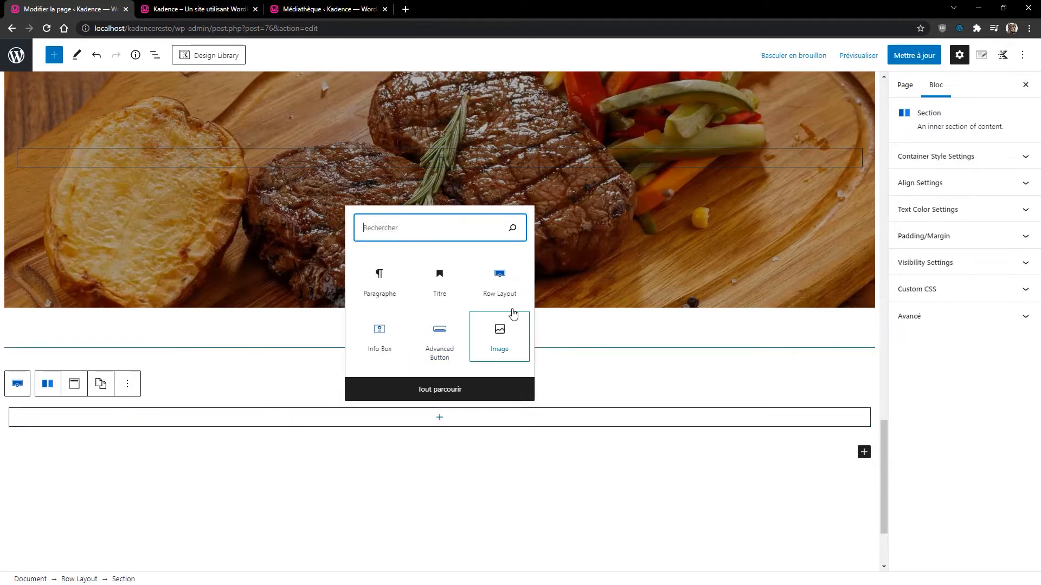
click(438, 389)
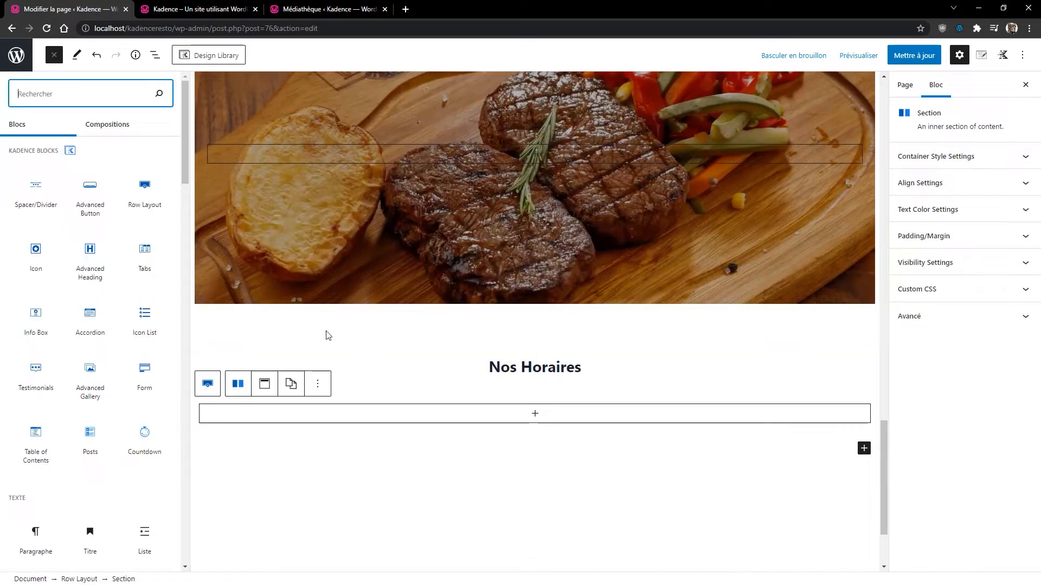
text(tab)
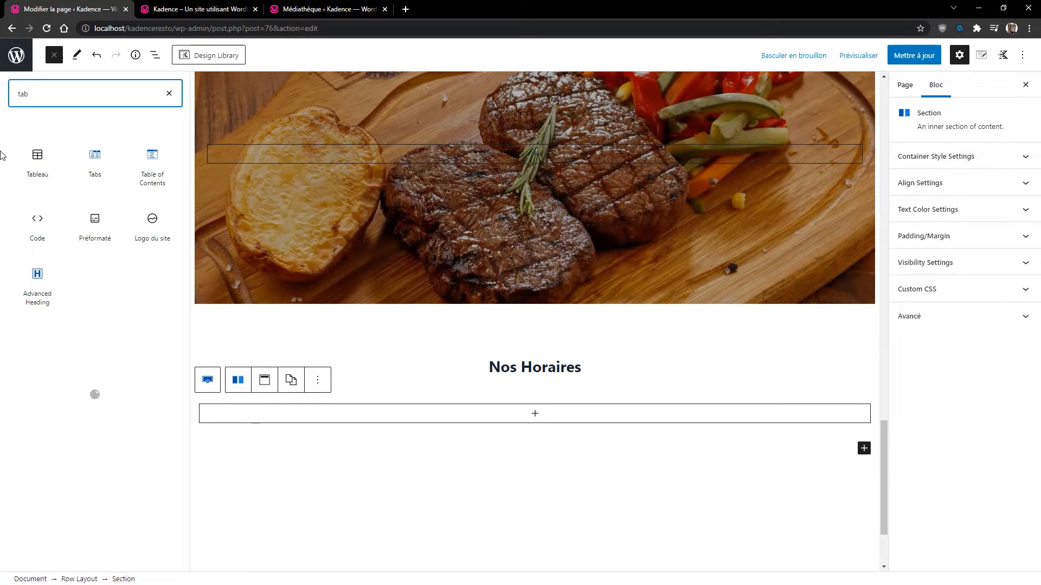
click(38, 158)
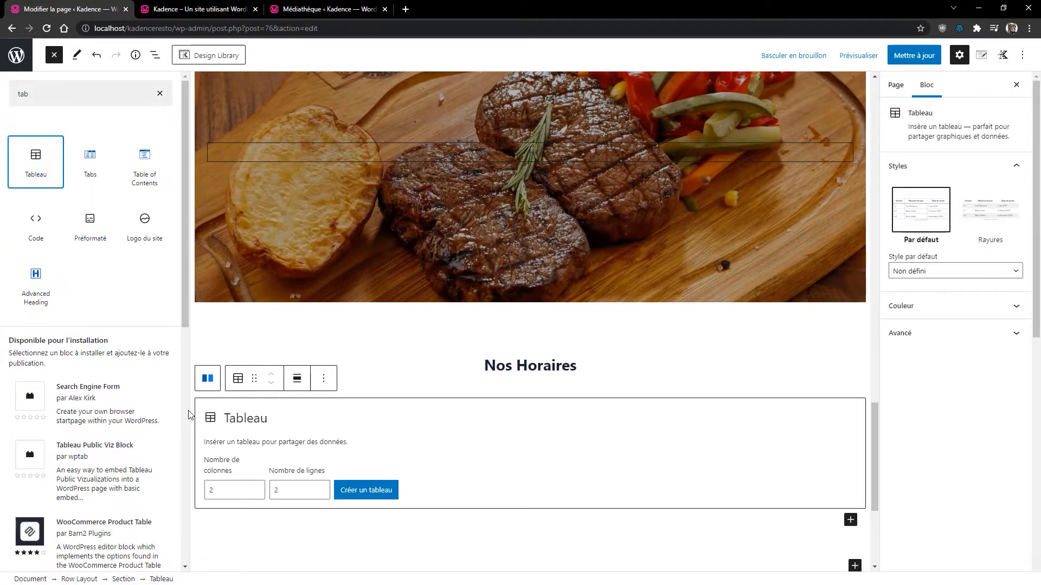
click(216, 487)
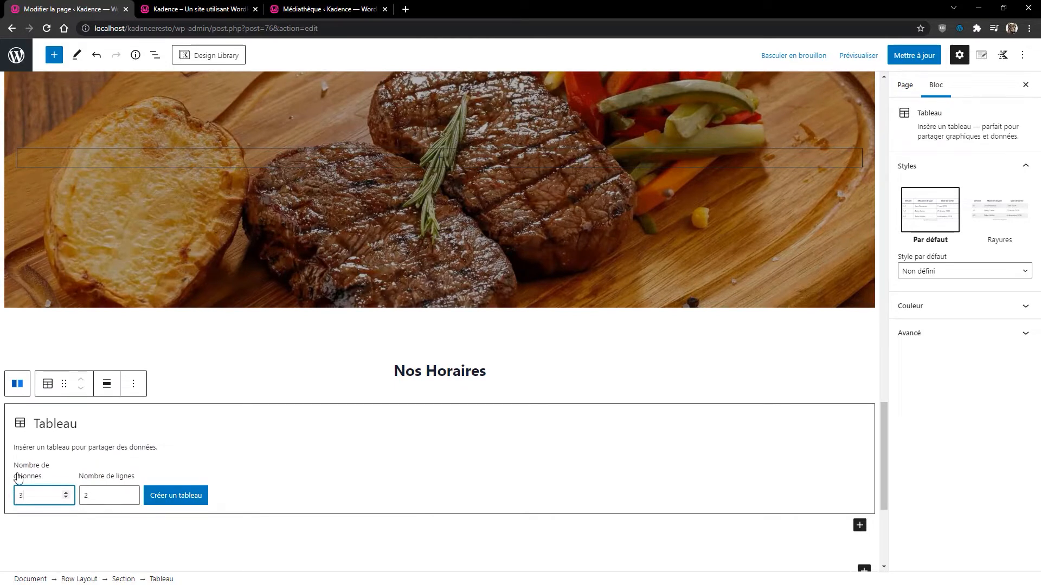
double_click(85, 496)
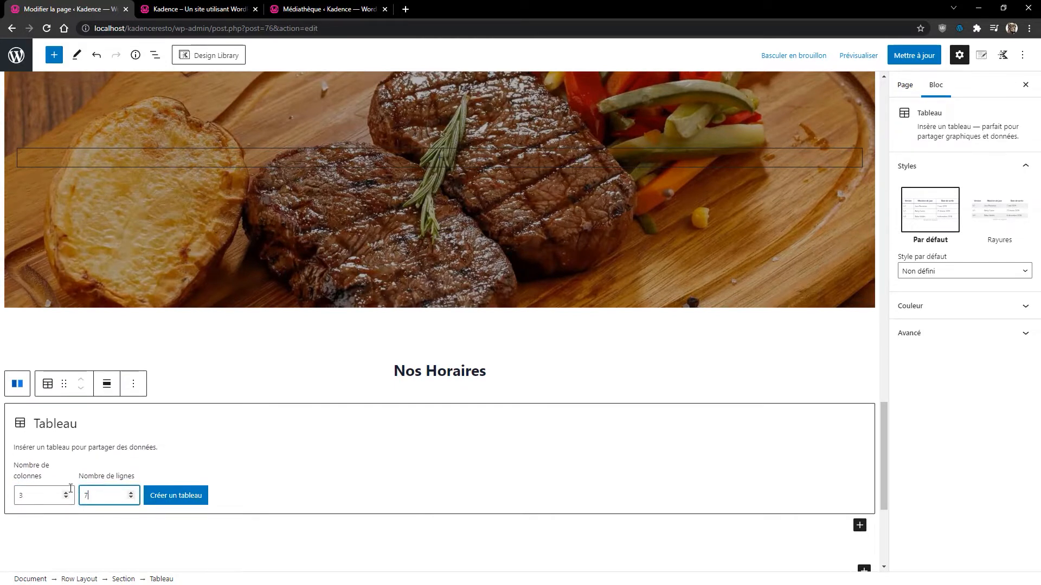
click(189, 497)
Fill the table's first column with the weekdays Lundi, Mardi, Mercredi, Jeudi, Vendredi, Samedi and Dimanche
click(119, 415)
text(Lundi)
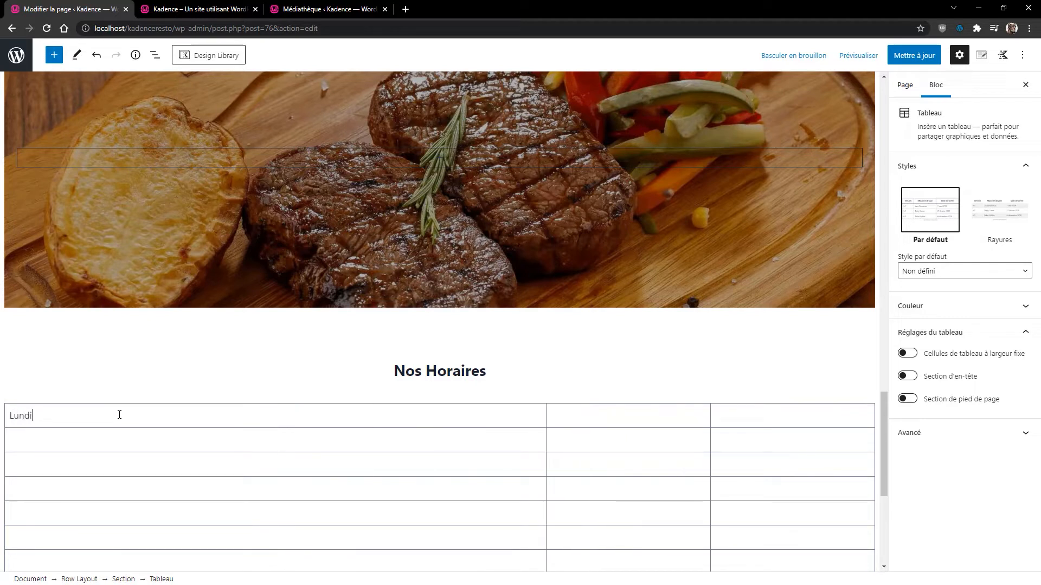
key(Down)
text(Mardi)
key(Down)
text(Mercredi)
key(Down)
text(Jeudi)
key(Down)
text(Vend)
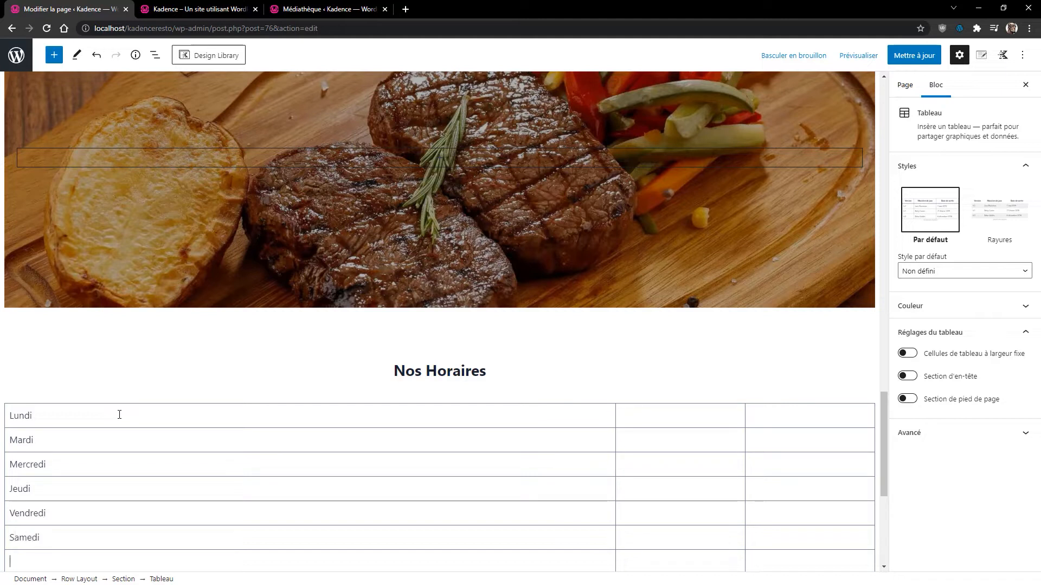
text(nche)
Fill the table's second column with "12h00 - 14h00" for Lundi to Samedi and "Fermé" for Dimanche
click(694, 421)
text(12h0)
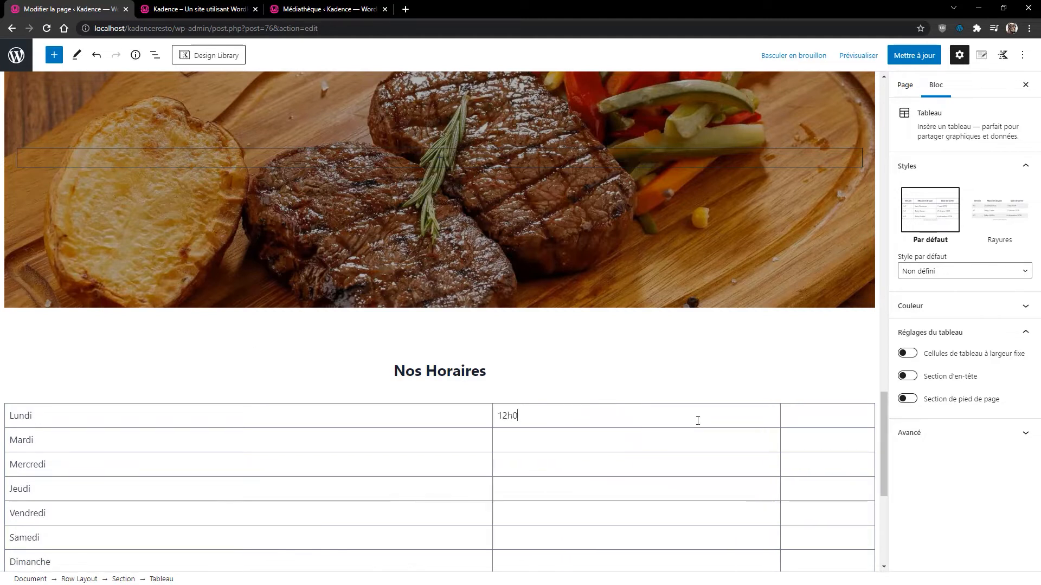
text(0 - 14h00)
key(ctrl+a)
key(ctrl+c)
key(Down)
key(ctrl+v)
key(Down)
key(ctrl+v)
key(Down)
key(ctrl+v)
key(Down)
key(ctrl+v)
key(Down)
key(ctrl+v)
key(Down)
text(Fermé)
Fill the table's third column with "19h00 - 22h00" for Lundi to Samedi
click(844, 420)
text(19h0)
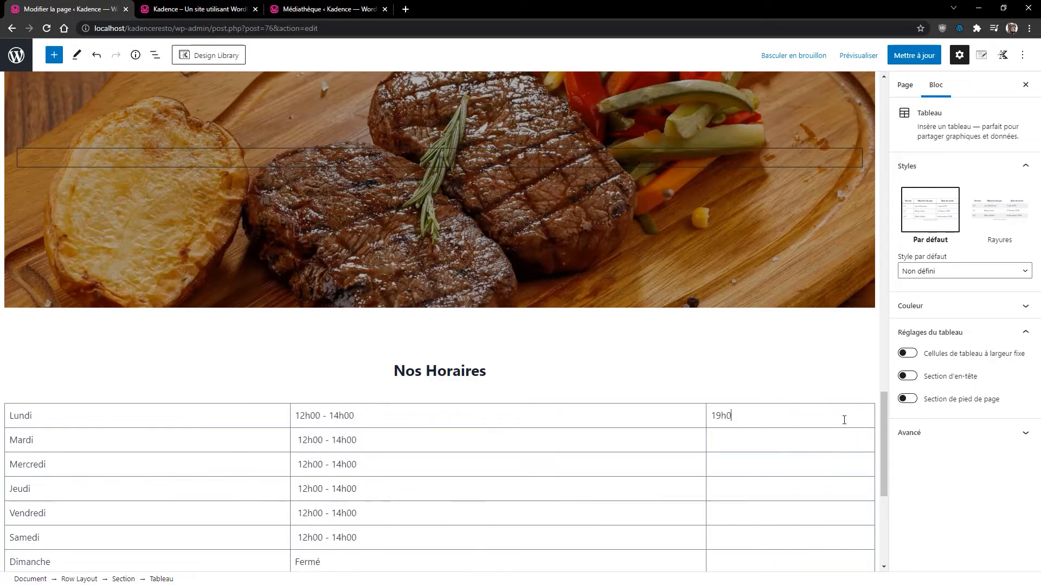
text(0 - 22h00)
key(ctrl+a)
key(ctrl+c)
key(Down)
key(ctrl+v)
key(Down)
key(ctrl+v)
key(Down)
key(ctrl+v)
key(Down)
key(ctrl+v)
key(Down)
key(ctrl+v)
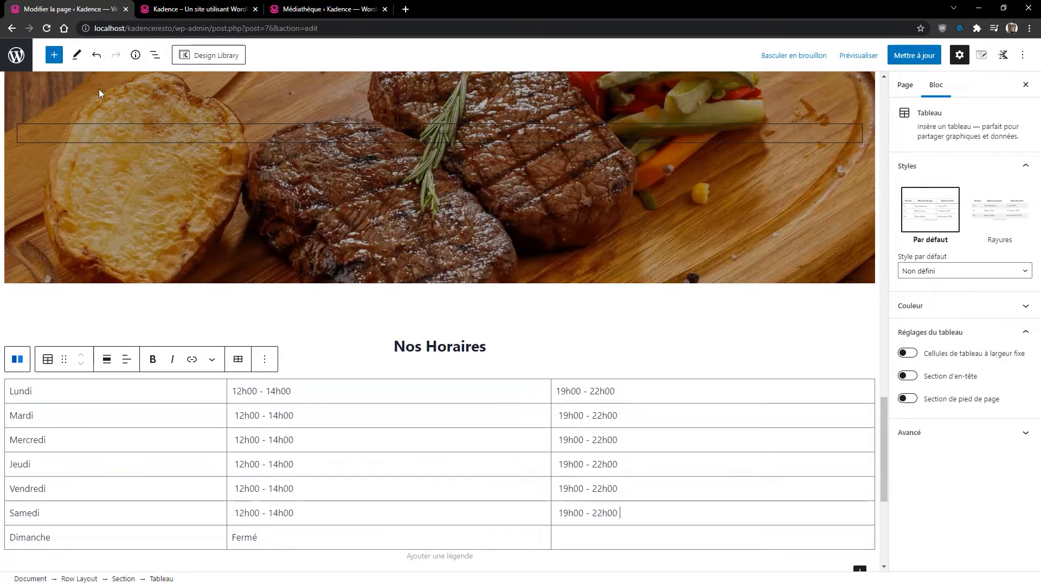
Set a custom content max width of 600 px on the row holding the hours table and apply the Rayures style to the table
click(155, 55)
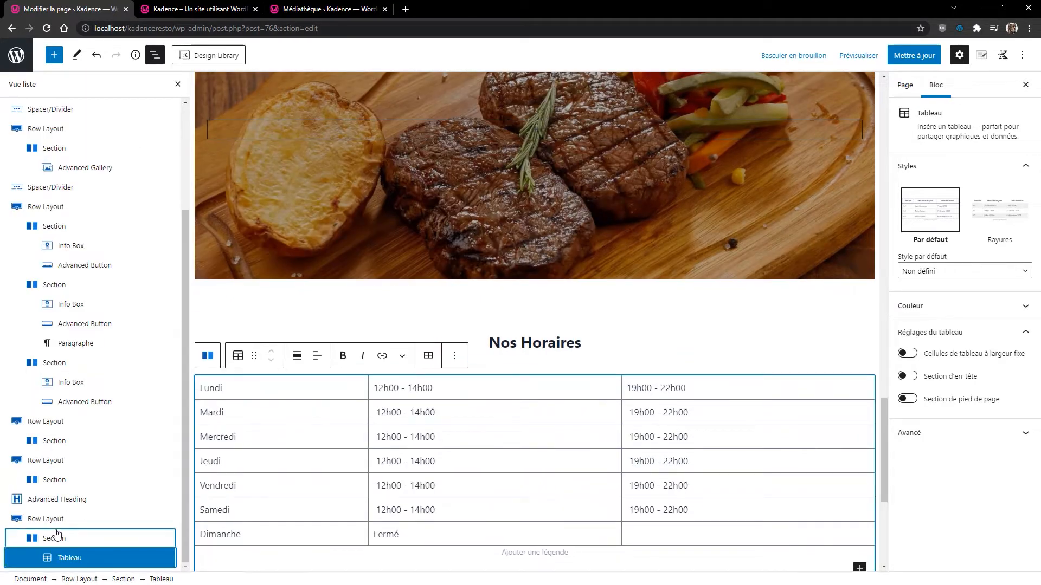
click(45, 524)
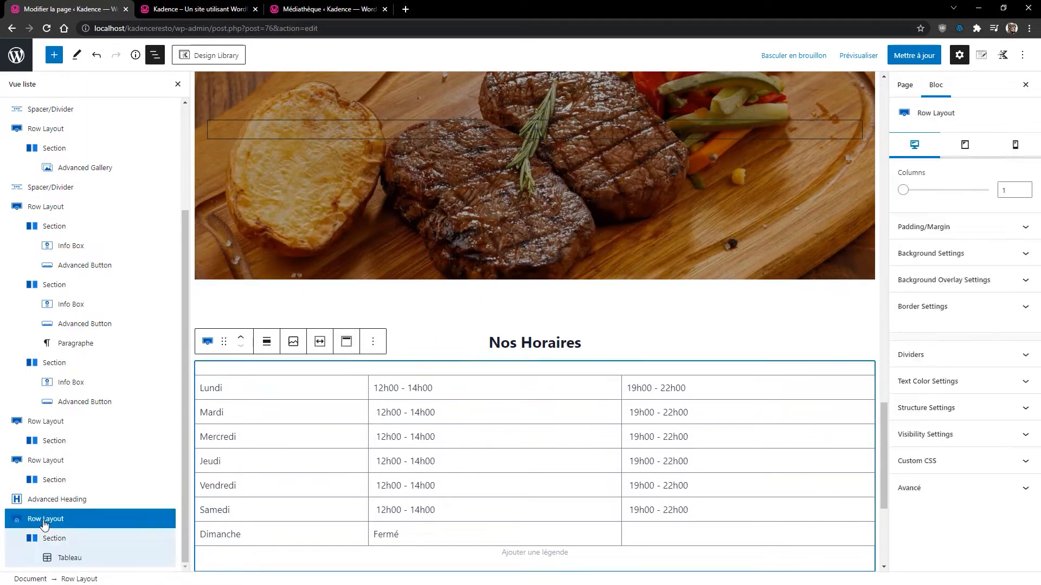
click(939, 413)
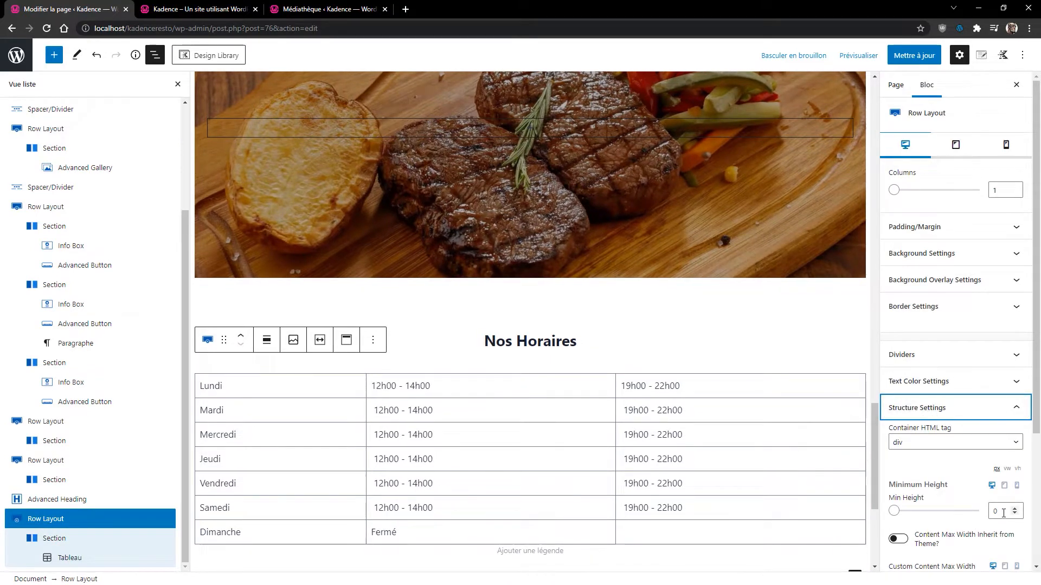
drag(893, 510, 892, 513)
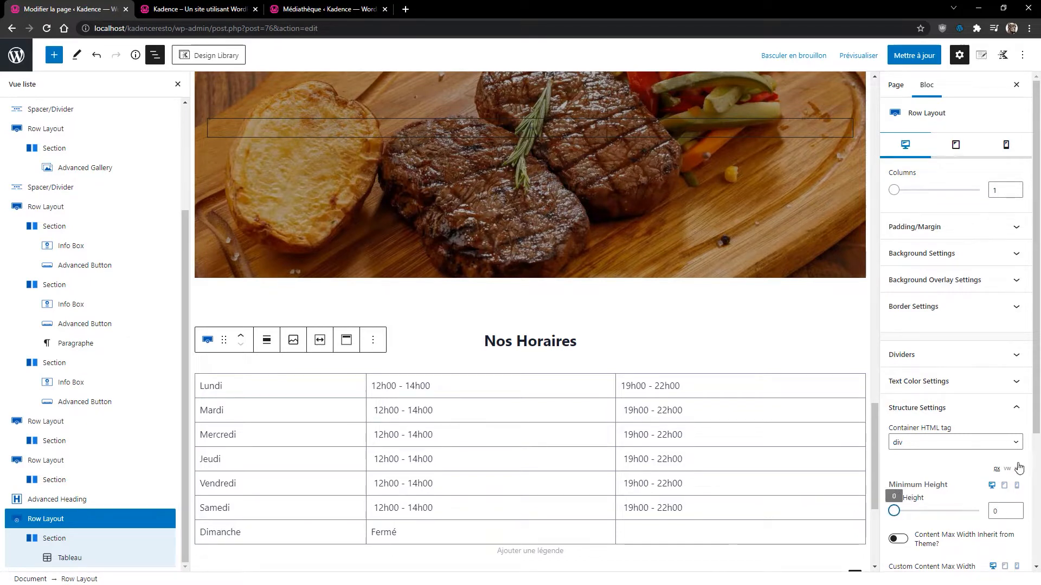
scroll(917, 438, down, 3)
drag(927, 423, 914, 429)
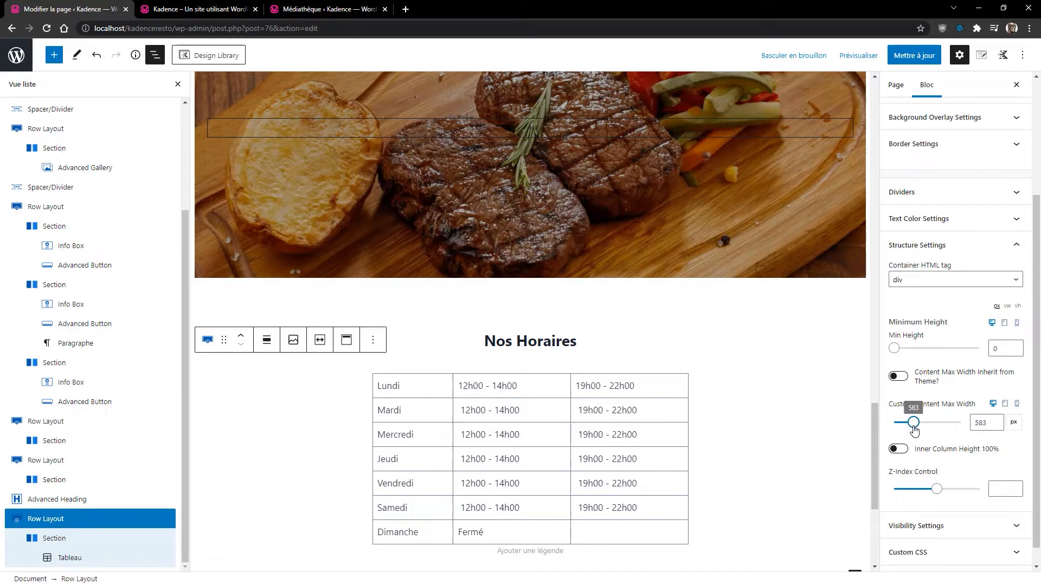
double_click(986, 425)
text(600)
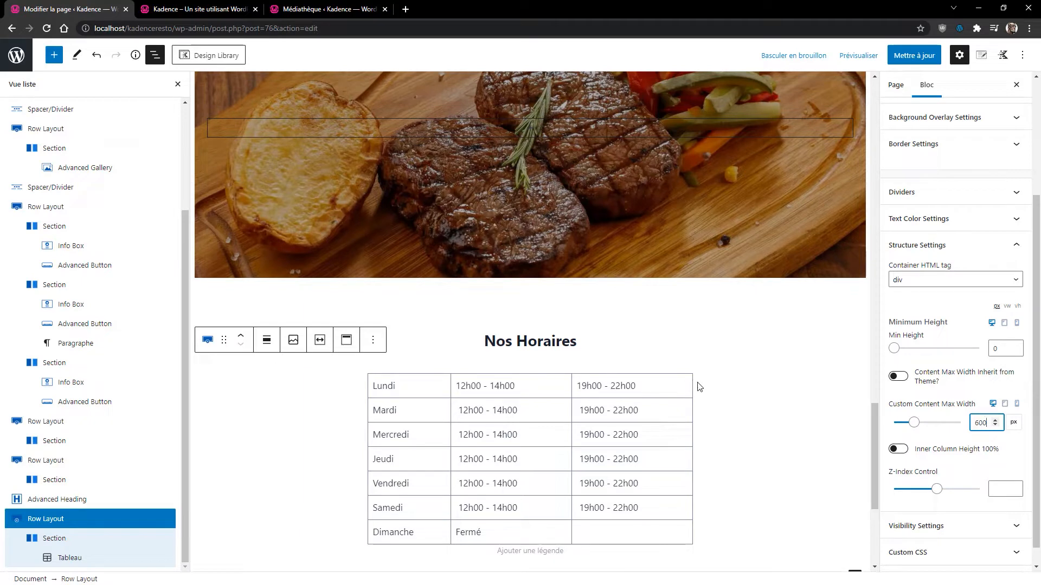
click(545, 396)
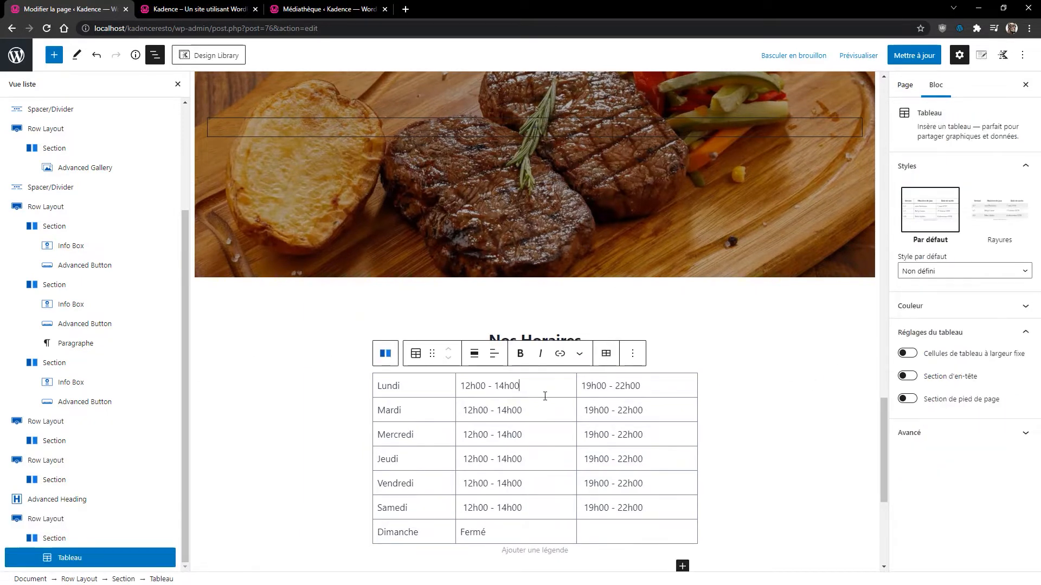
click(996, 216)
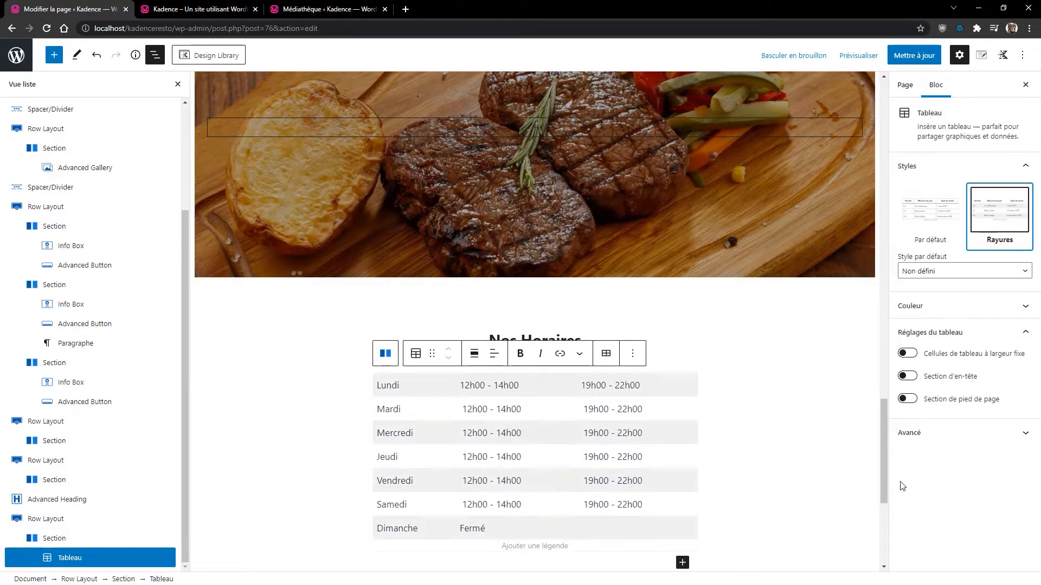
Add a one-column Row Layout block below the opening-hours table's row
scroll(820, 496, down, 1)
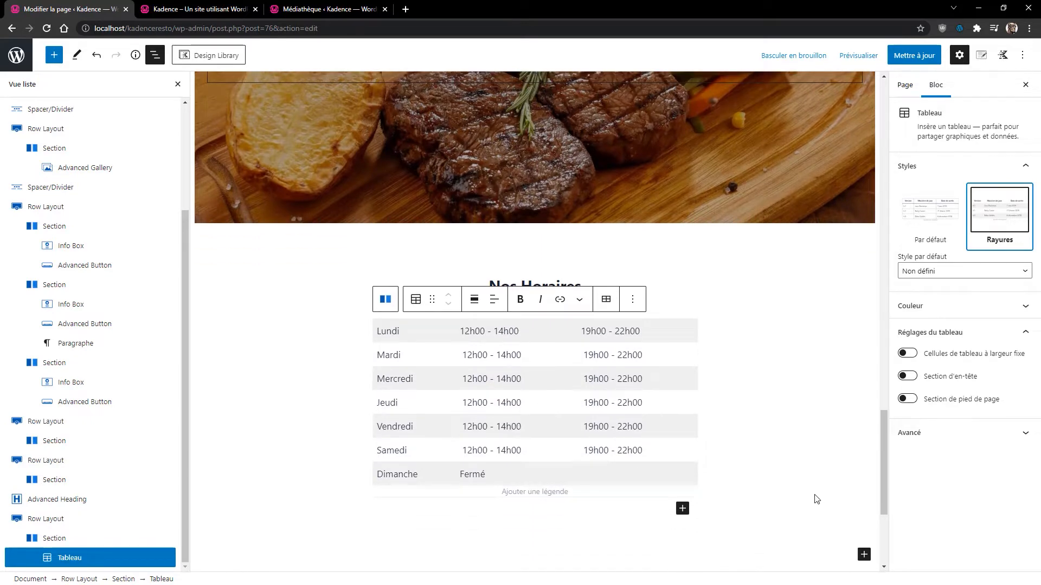
scroll(741, 466, down, 1)
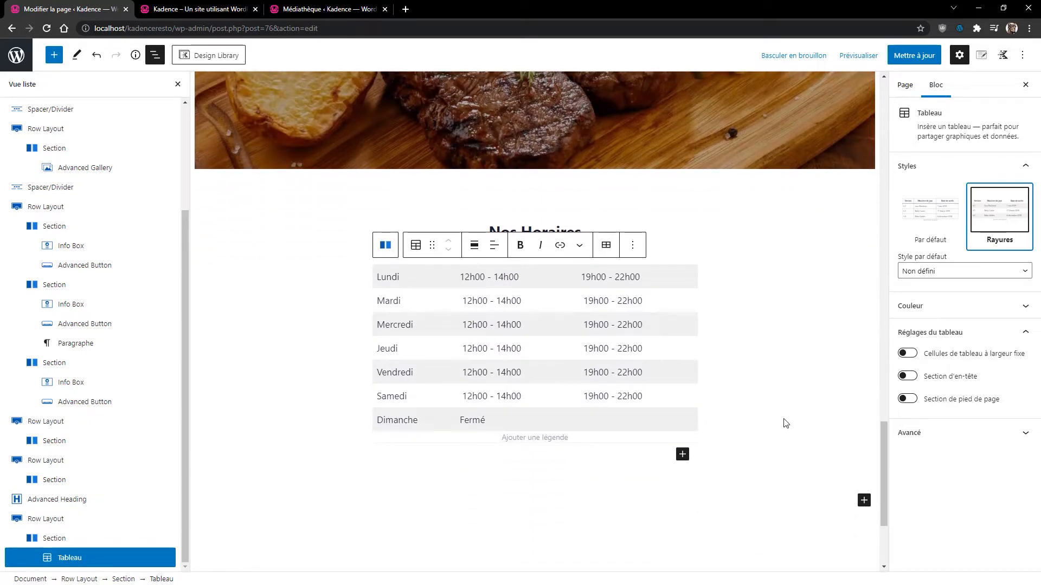
scroll(764, 394, down, 1)
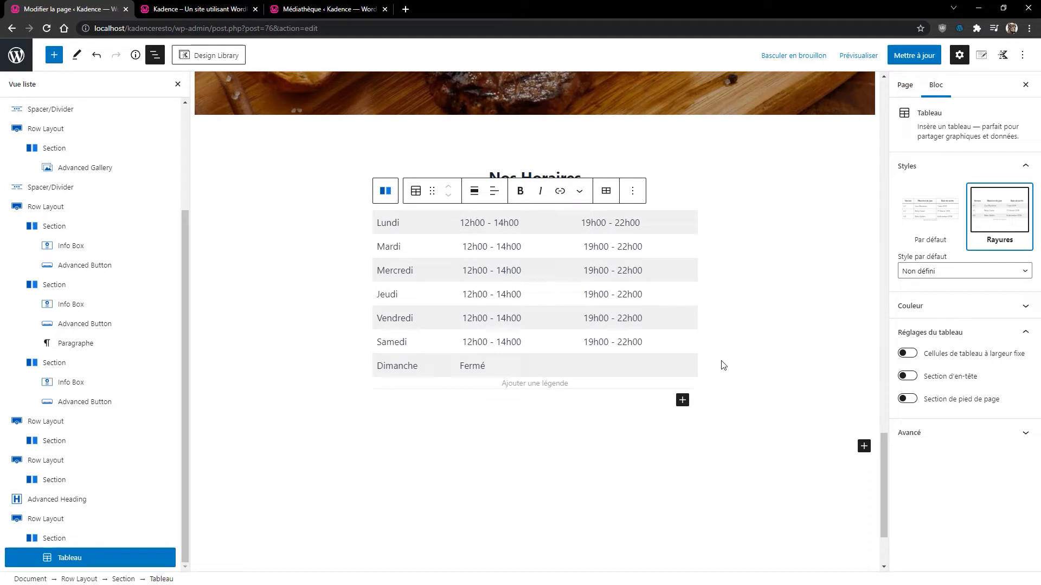
click(862, 444)
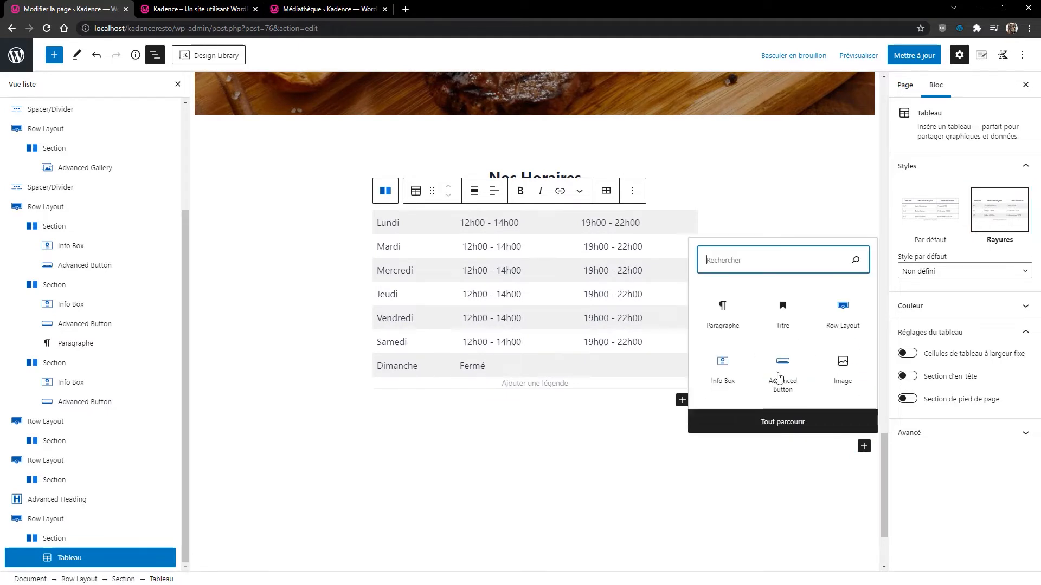
click(834, 324)
click(304, 460)
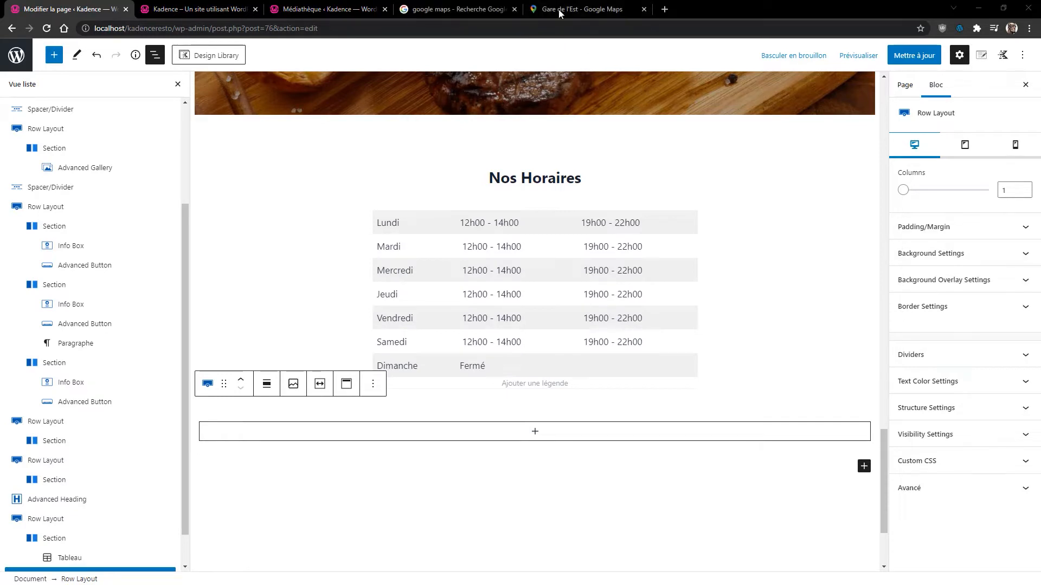
Switch to Google Maps and copy the HTML embed code of the Gare de l'Est map at a custom size of 2400 x 400
click(564, 10)
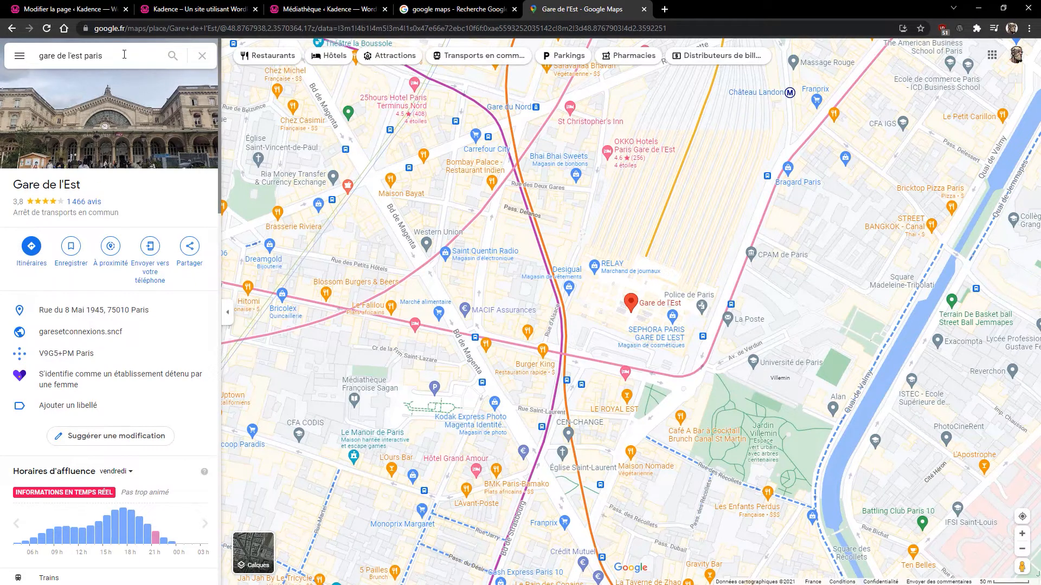
click(190, 248)
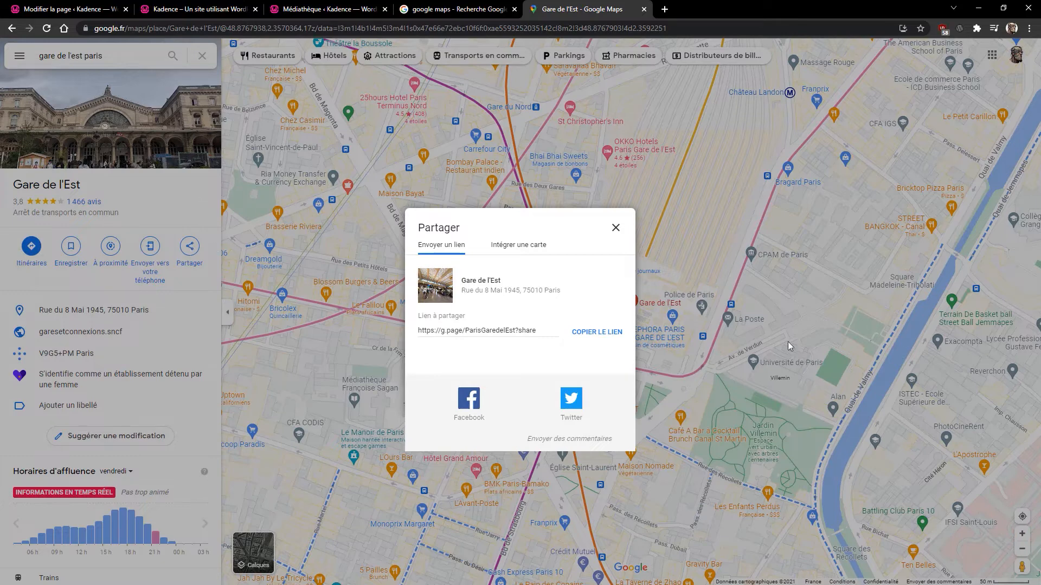
click(525, 245)
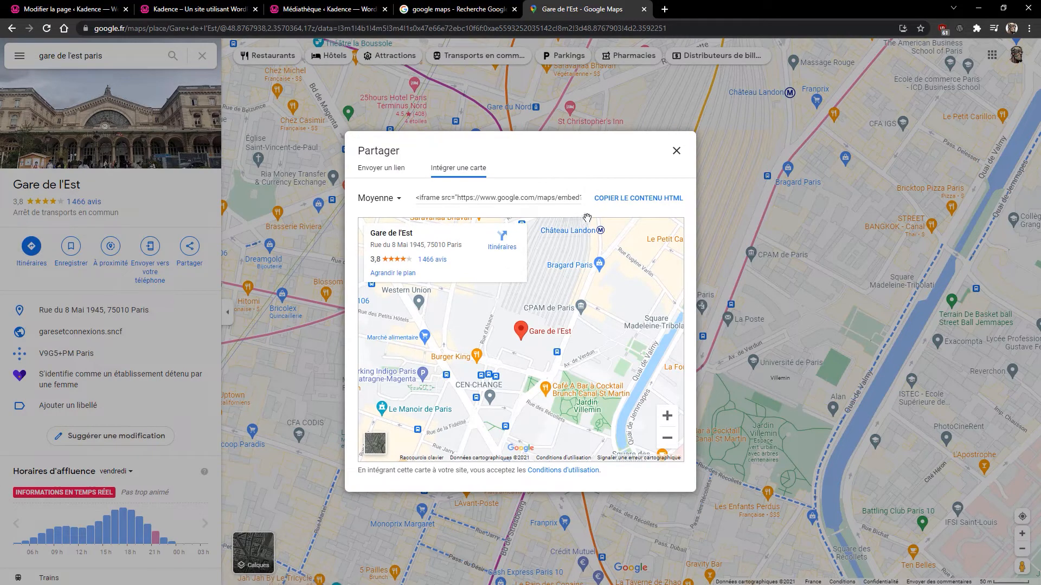
click(400, 205)
click(398, 260)
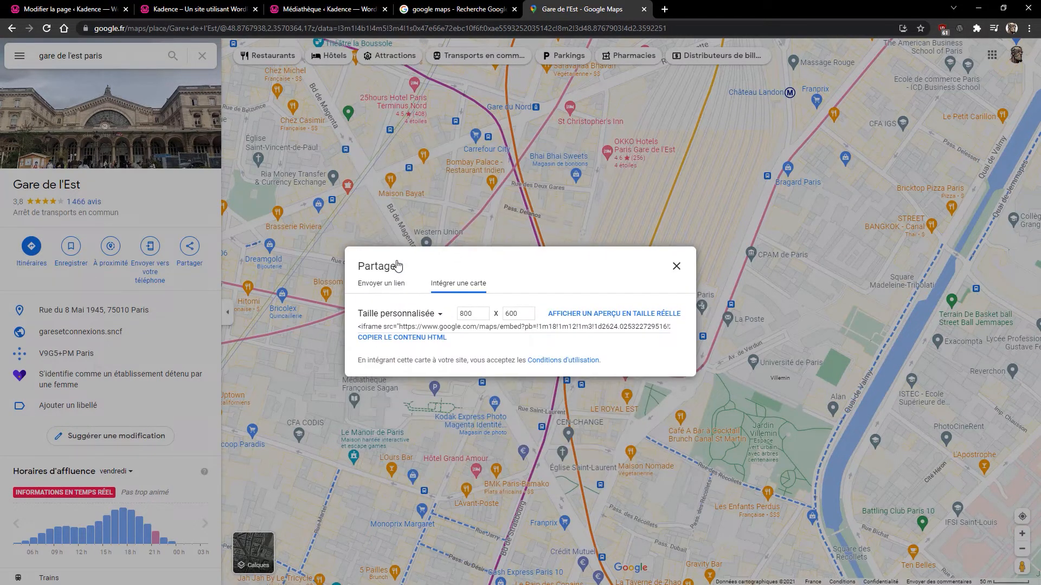
text(24)
click(402, 338)
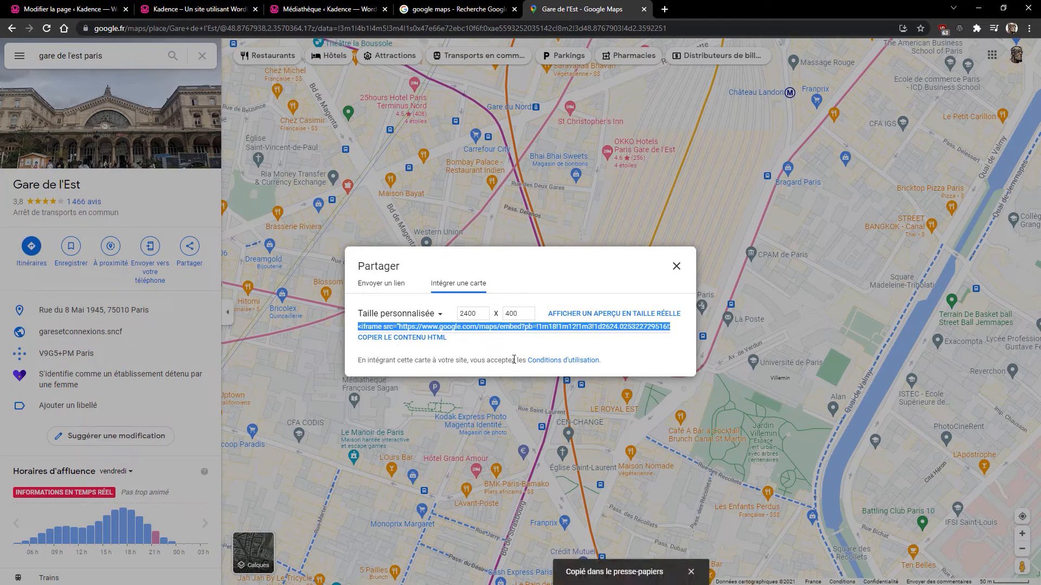
click(677, 266)
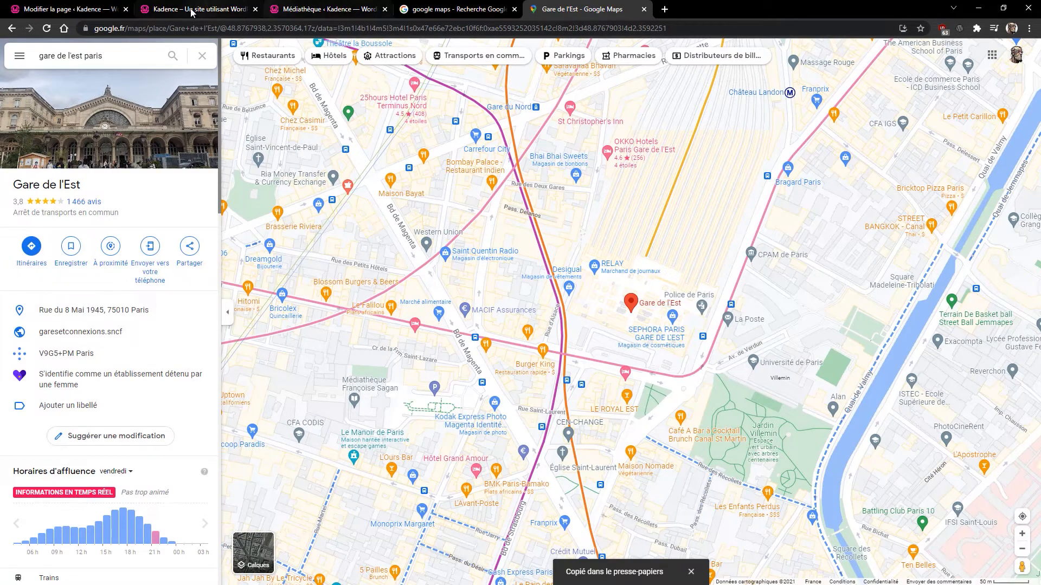
Switch back to the page editor and insert an HTML personnalisé block in the empty row below the opening-hours table
click(68, 9)
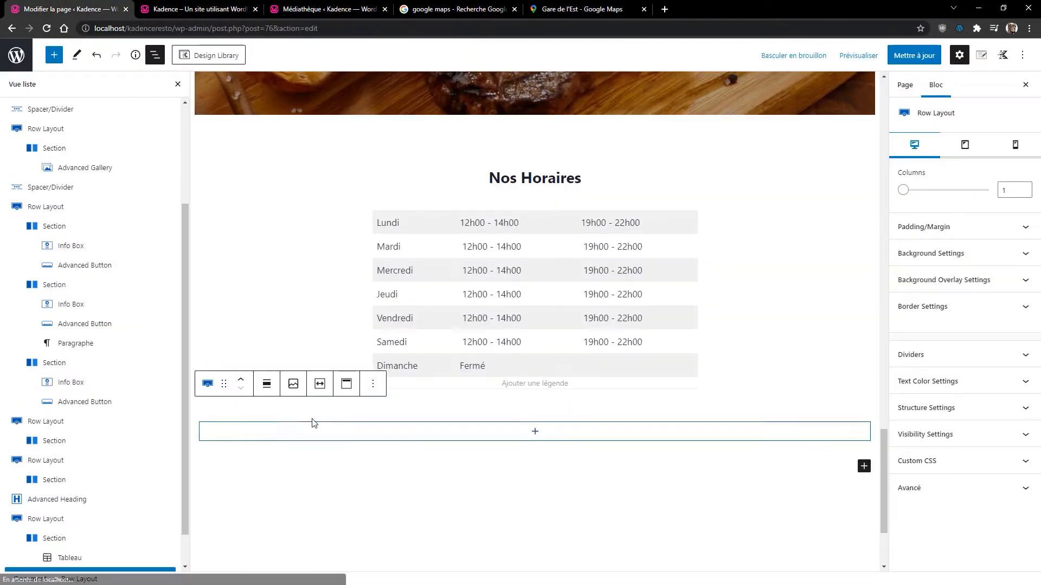
click(535, 433)
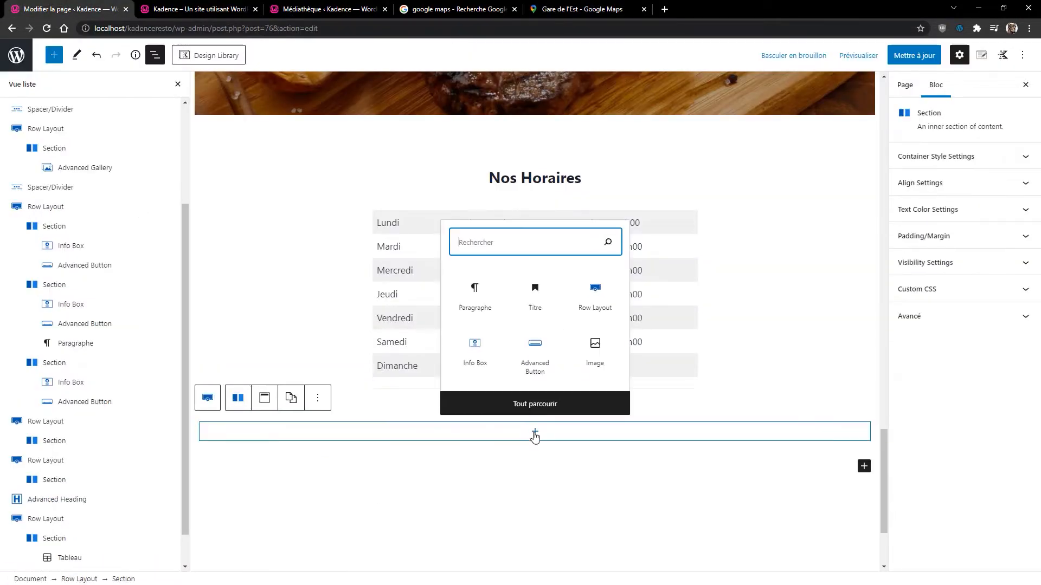
click(542, 402)
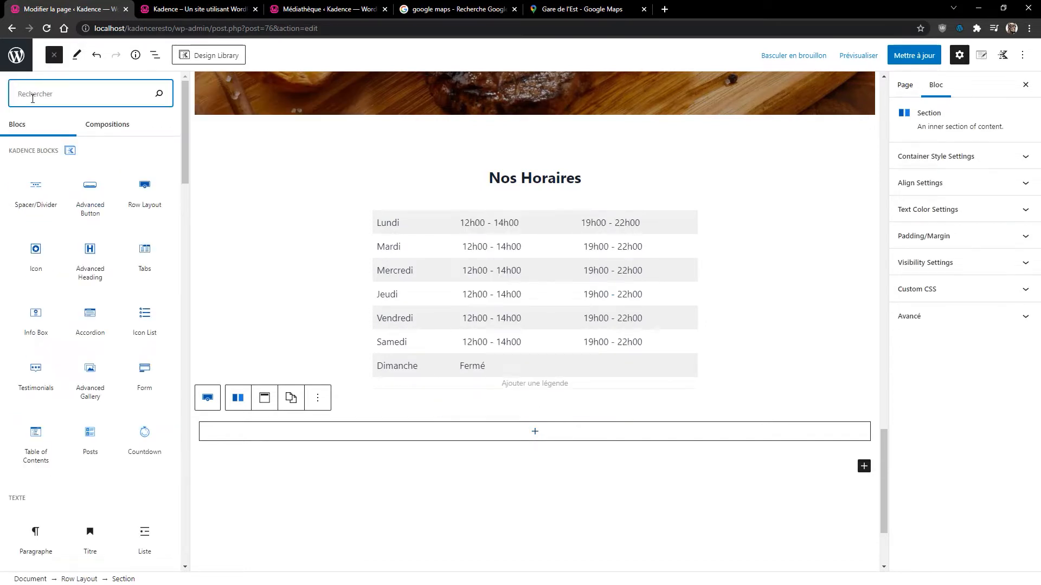
text(html)
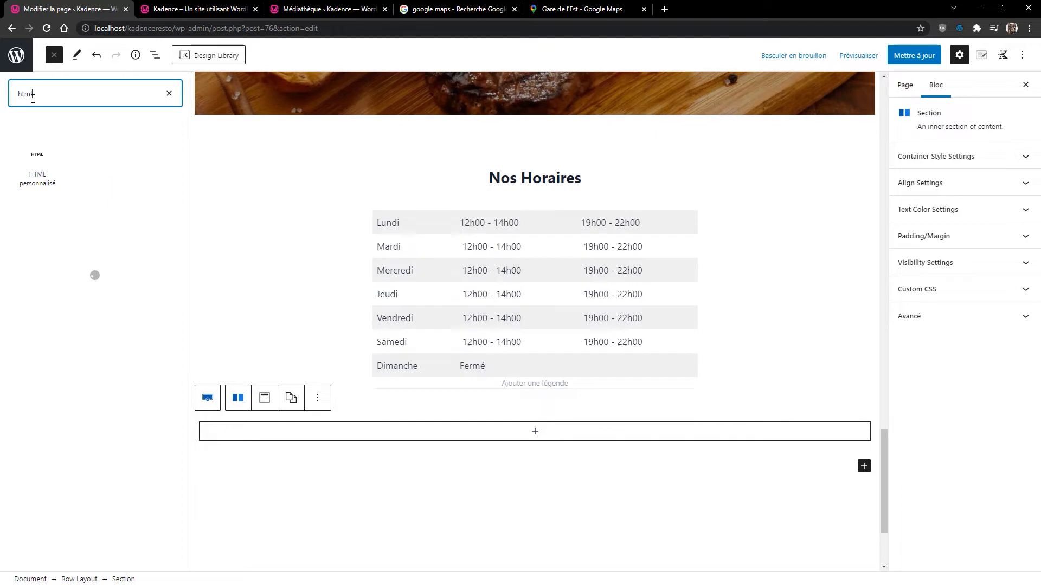
click(40, 179)
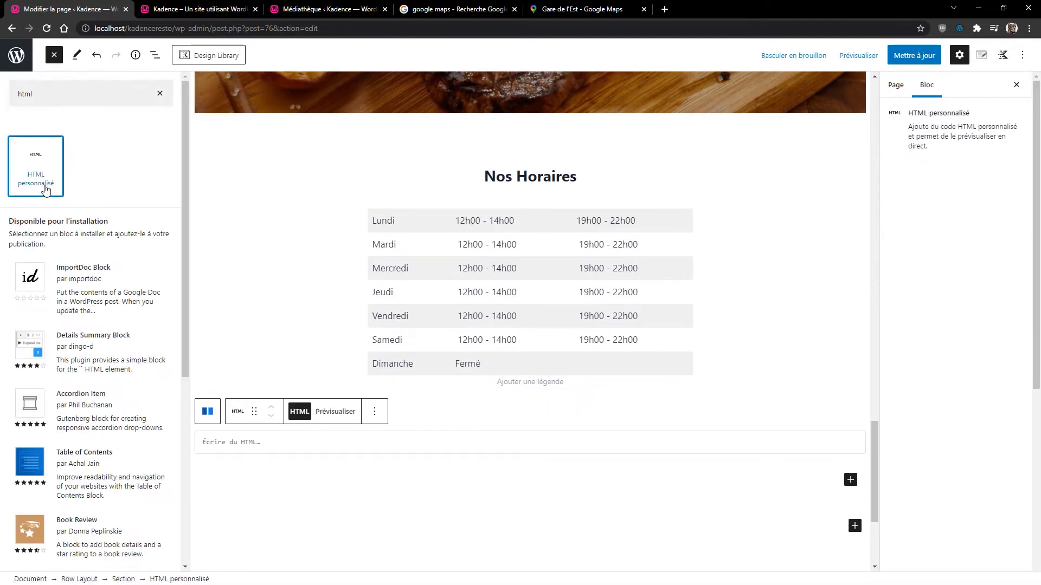
Paste the copied Google Maps iframe code into the HTML block and update the page
click(249, 442)
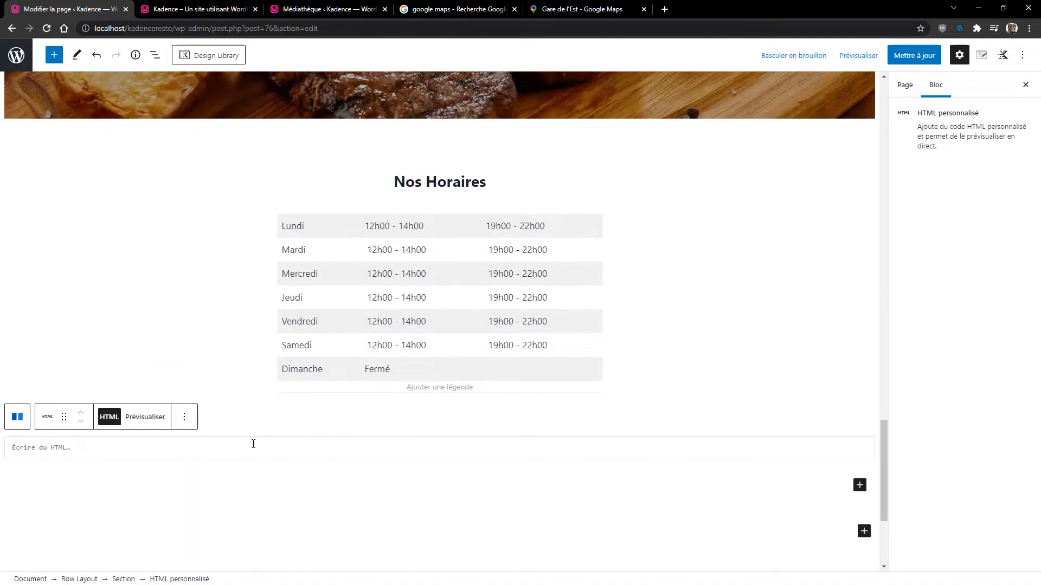
key(ctrl+v)
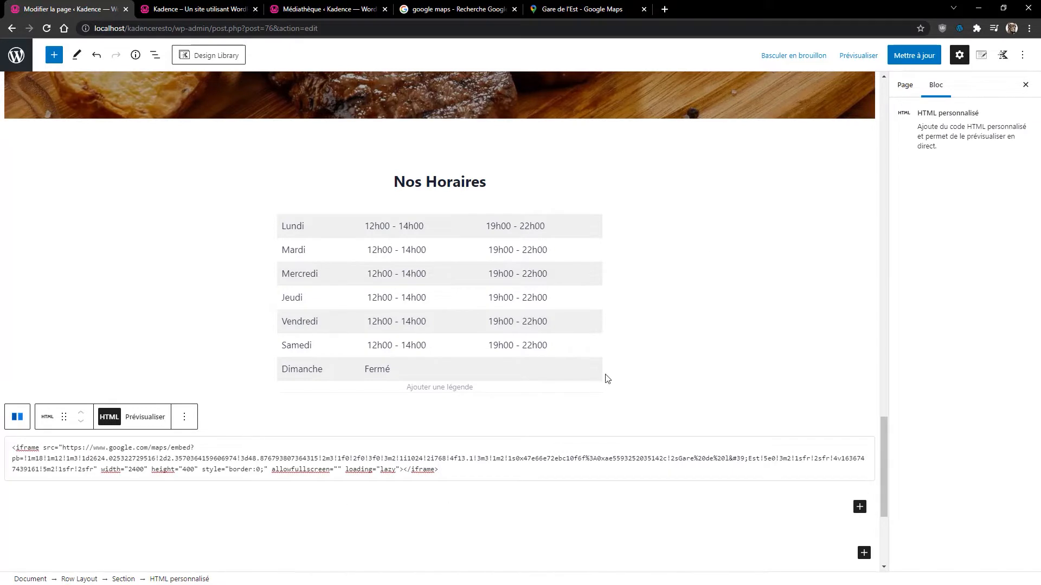
click(910, 56)
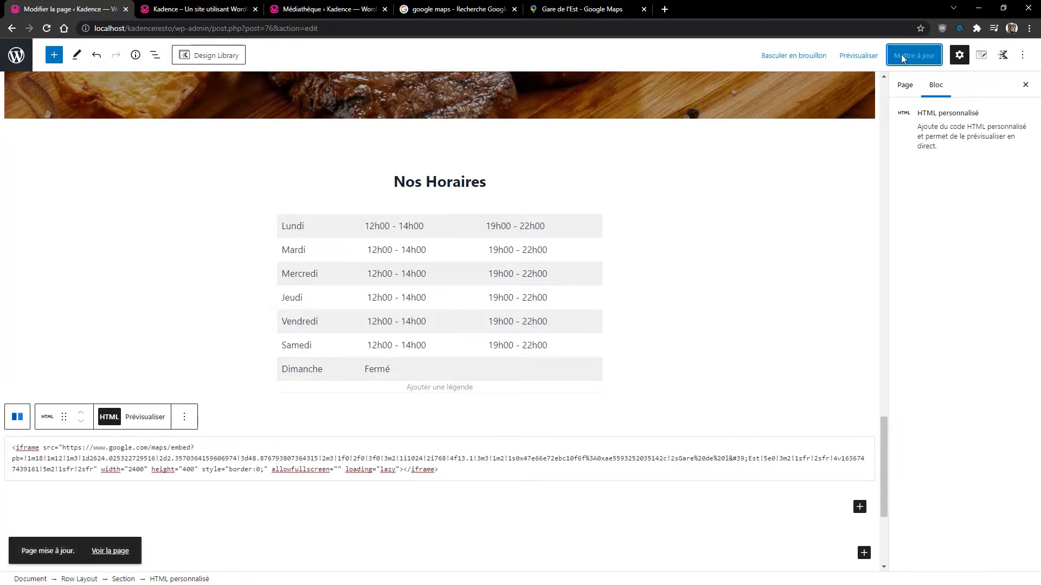
Reload the live home page and examine the embedded map below the opening-hours table
click(195, 10)
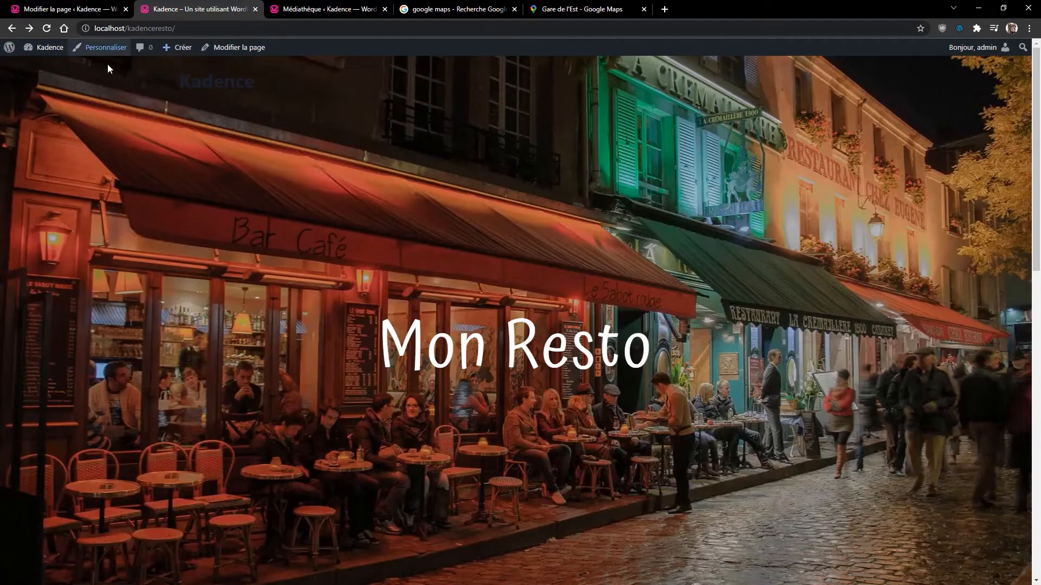
click(46, 28)
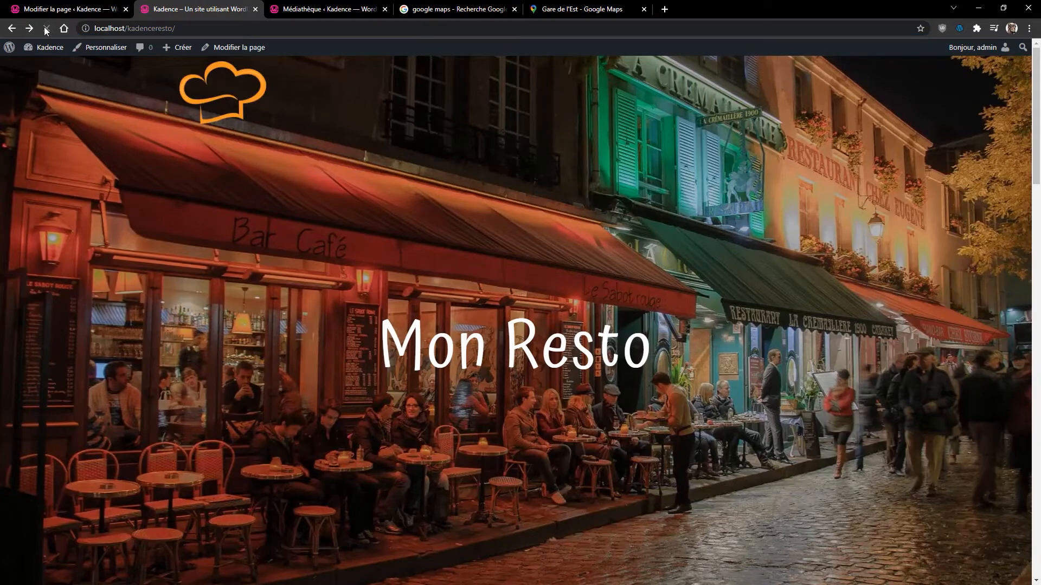
scroll(449, 255, down, 12)
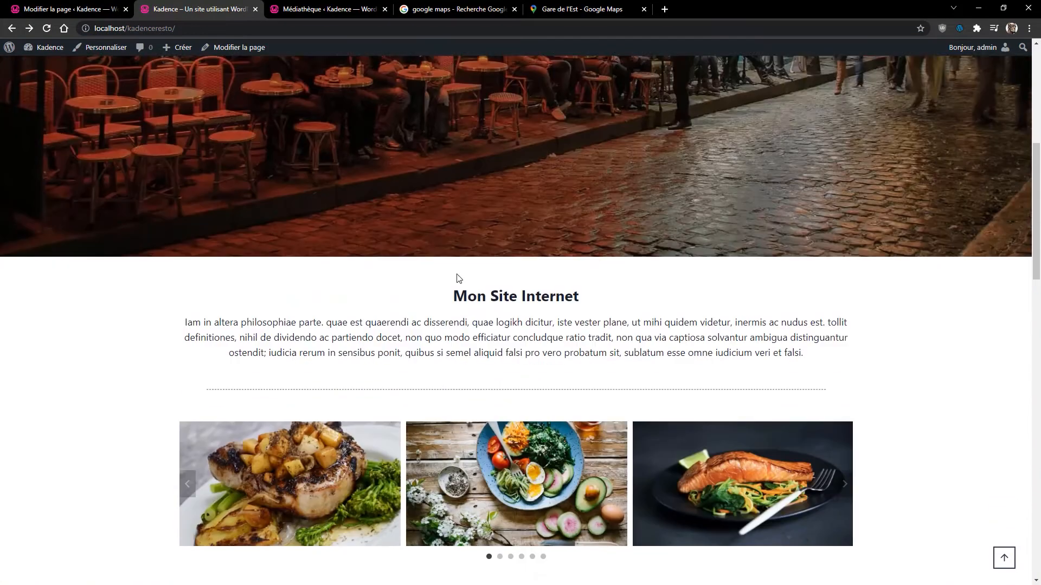
scroll(458, 288, down, 18)
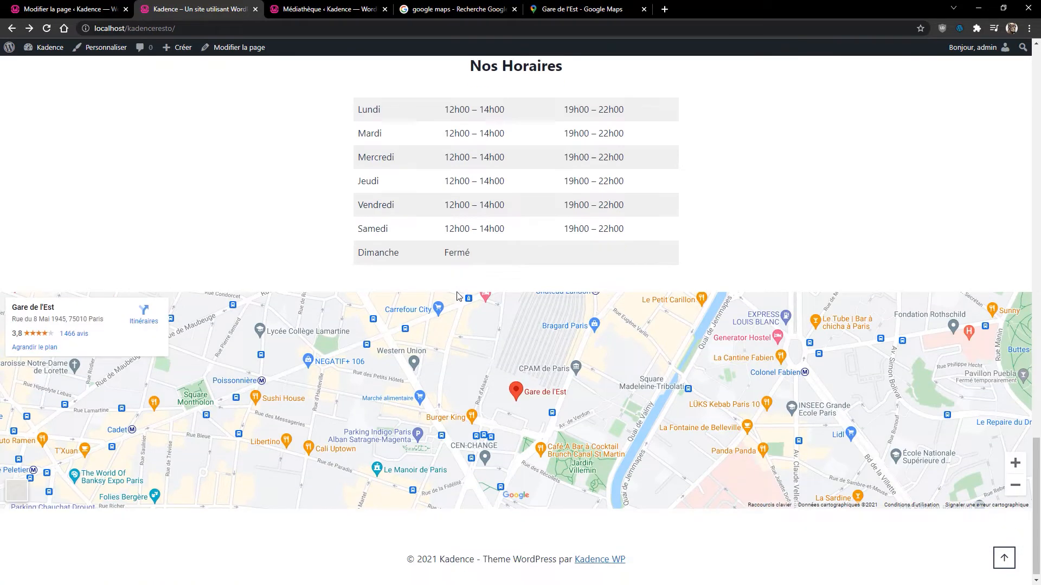
scroll(870, 384, down, 3)
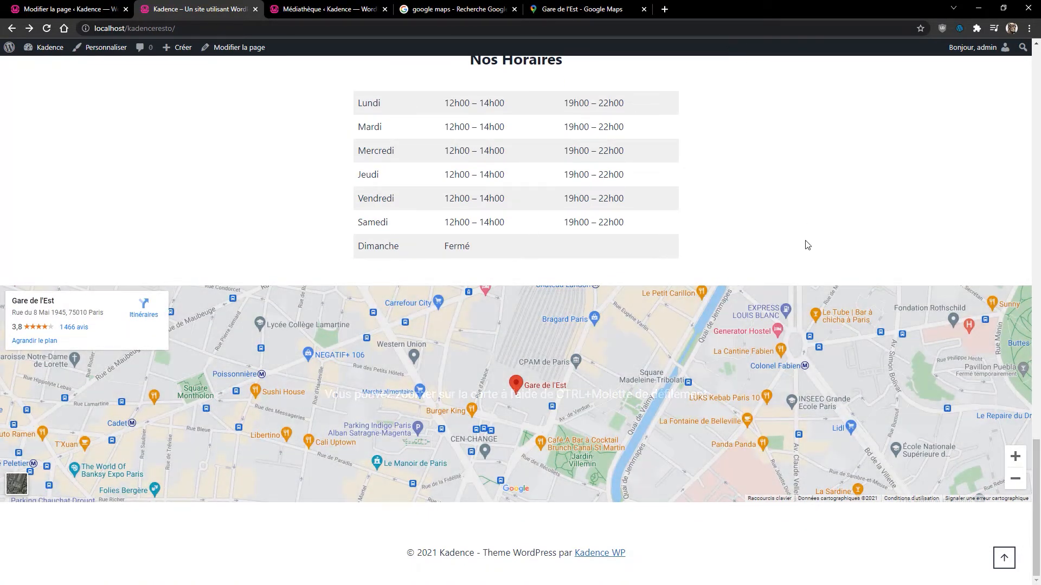
scroll(813, 222, up, 5)
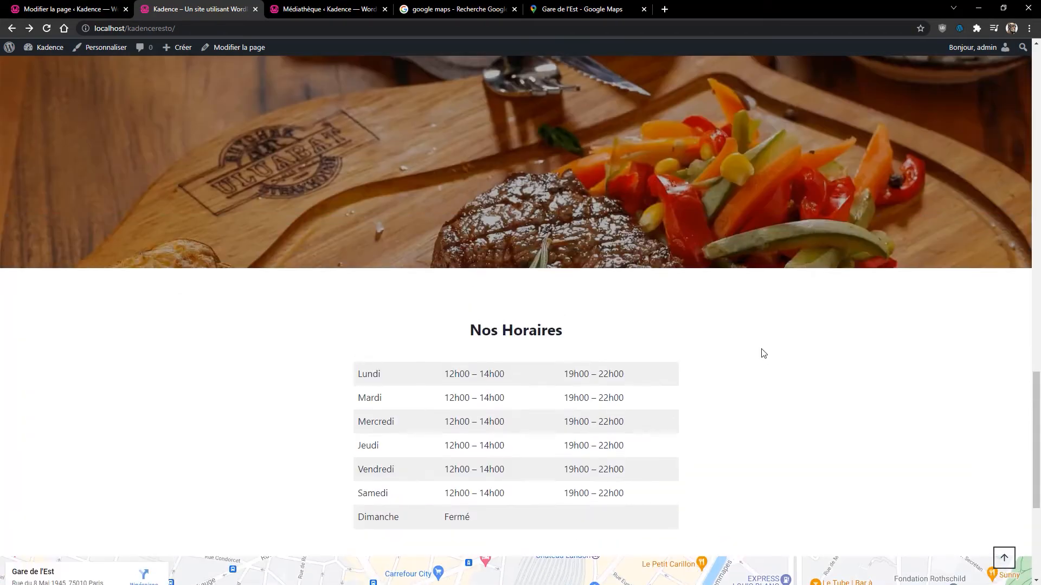
scroll(764, 347, down, 5)
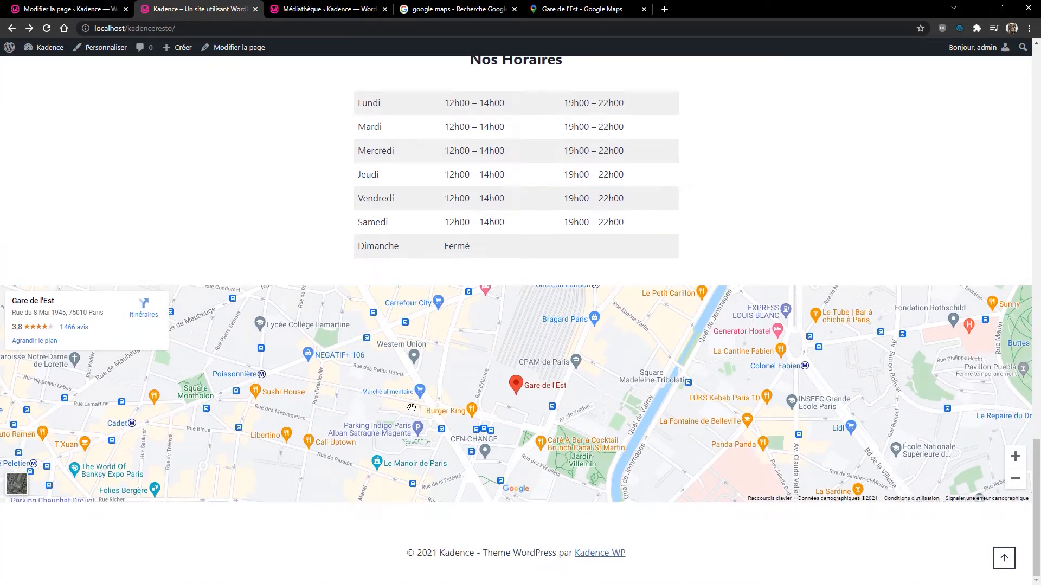
scroll(790, 211, up, 2)
scroll(827, 235, down, 2)
scroll(801, 216, up, 5)
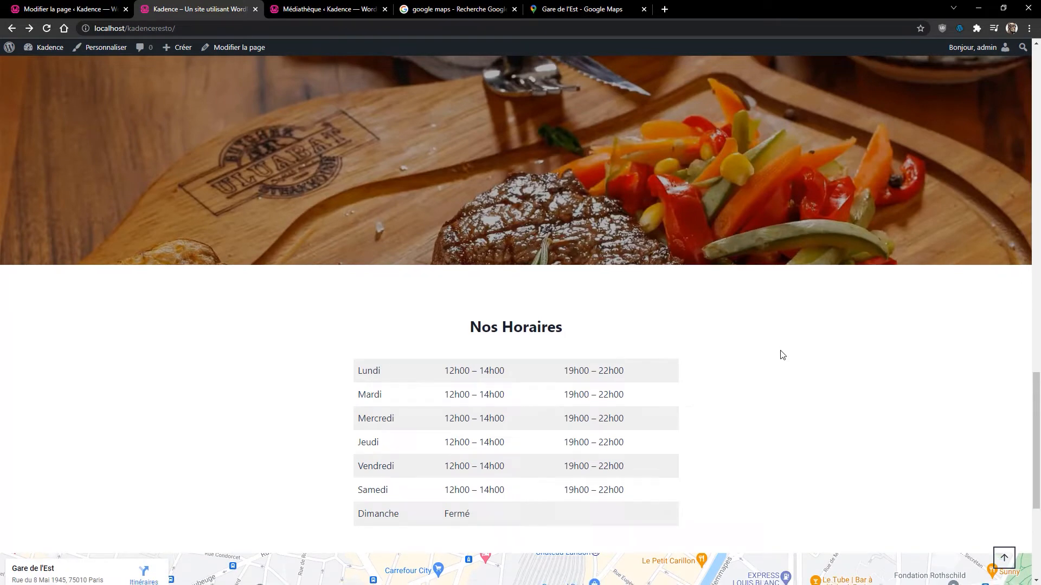
scroll(781, 353, down, 5)
scroll(814, 260, up, 7)
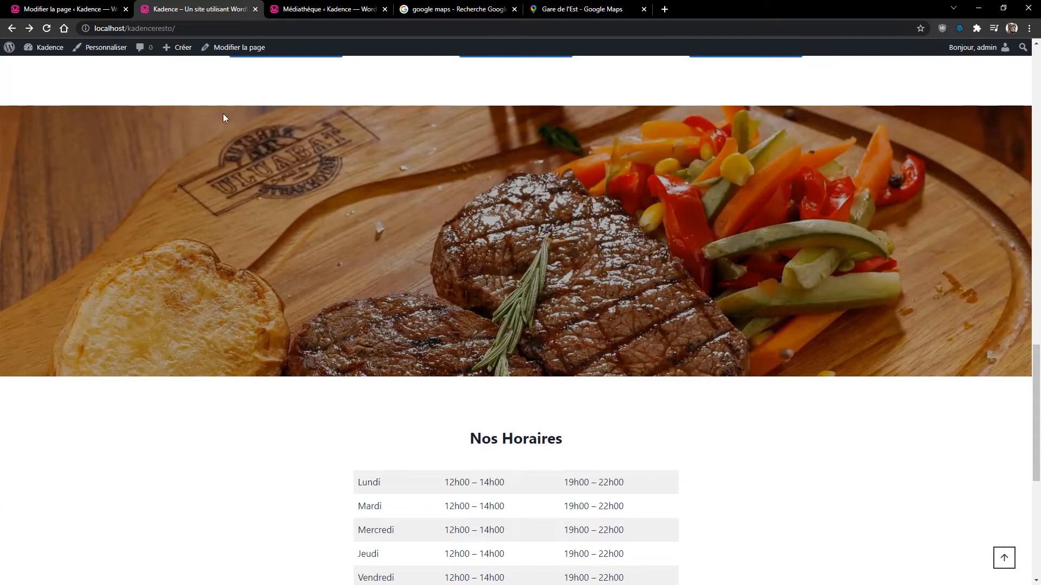
Insert <div style="-webkit-filter: grayscale(100%);filter: grayscale(100%); margin-bottom: -10px;"> before the iframe in the page editor's map HTML block
click(58, 12)
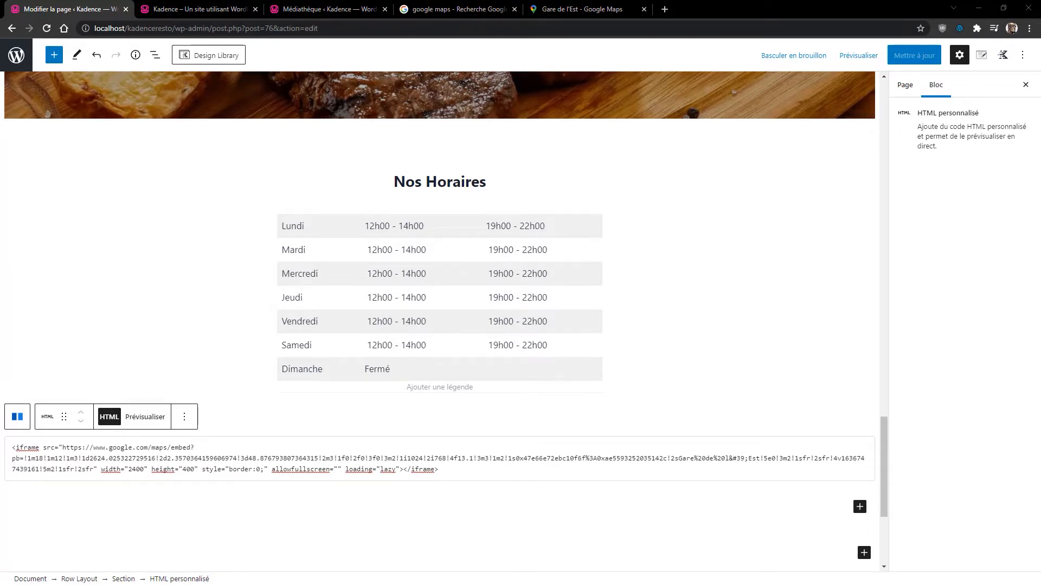
click(107, 447)
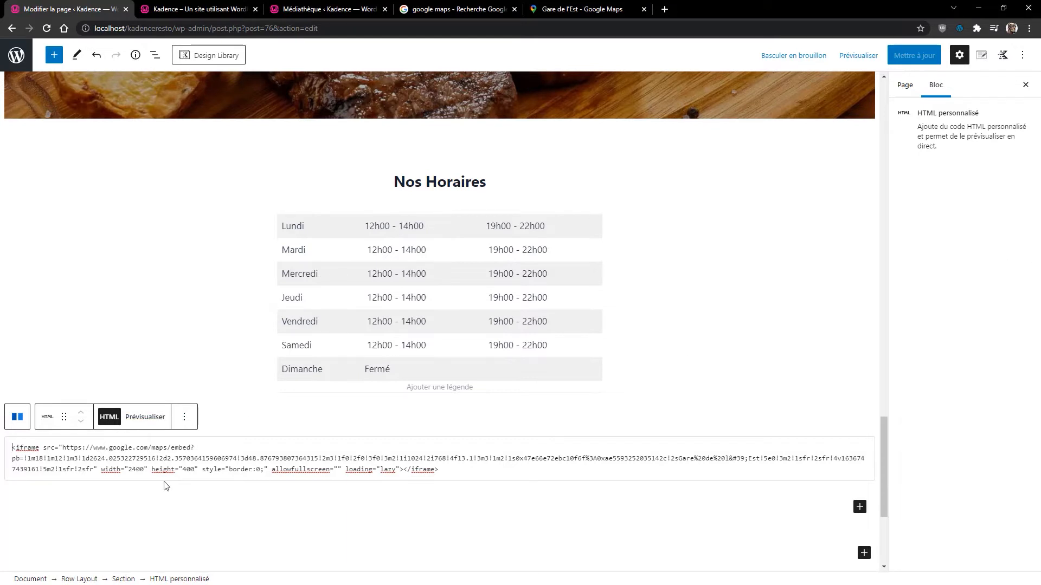
key(Right)
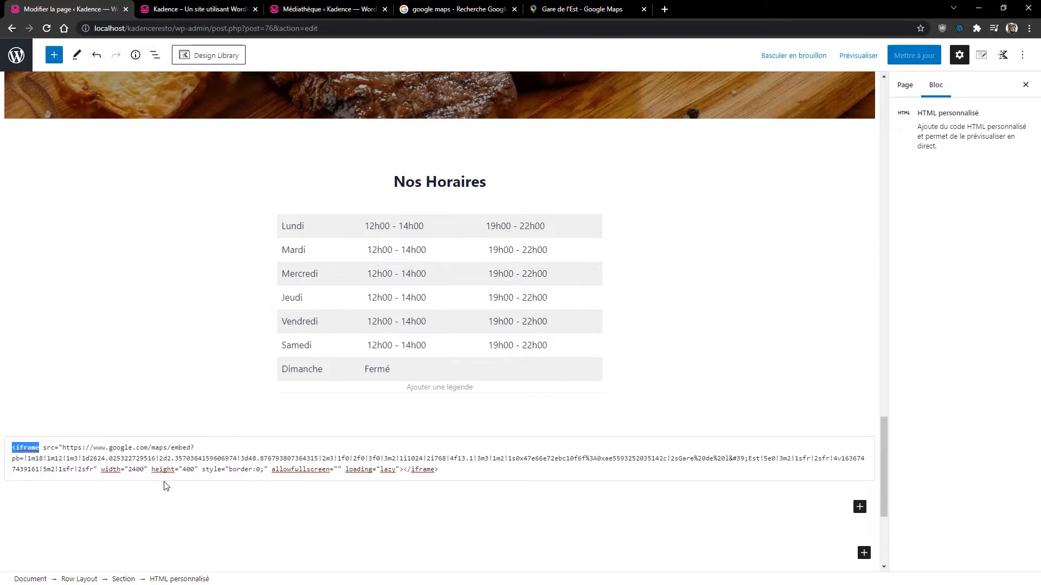
key(Left)
text(<div style="-webkit-filter: grayscale(100%);filter: grayscale(100%); margin-bottom: -10px;">)
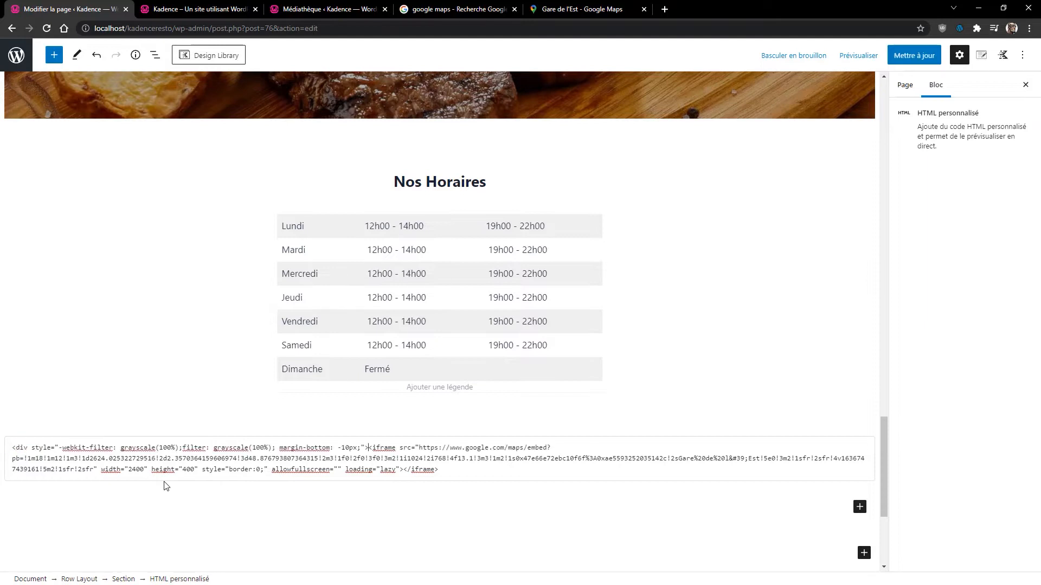
Close the grayscale wrapper with </div> after the iframe's closing tag and update the page
key(shift+Left)
key(shift+Left)
key(shift+Left)
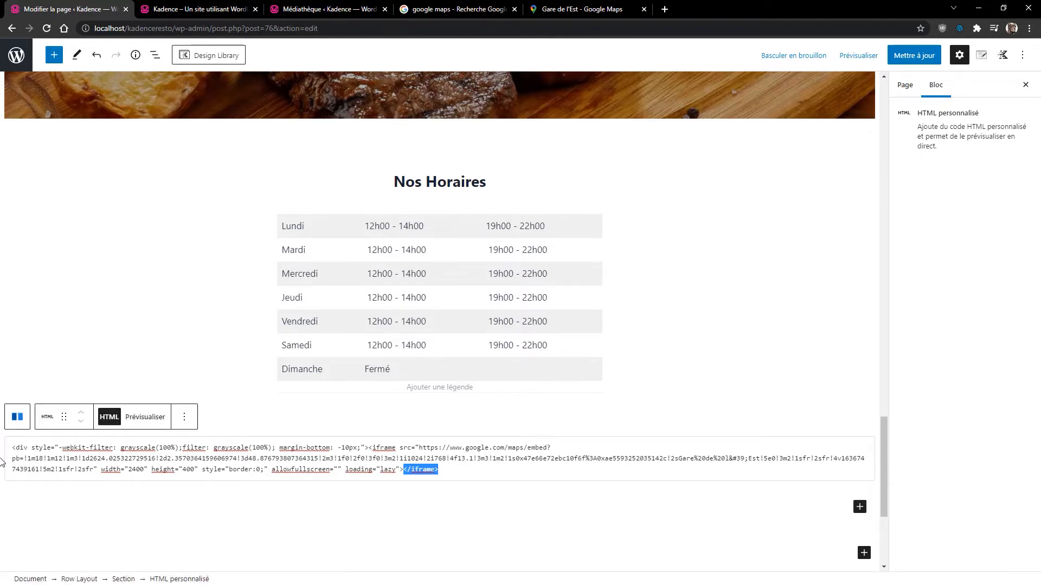
drag(30, 448, 12, 448)
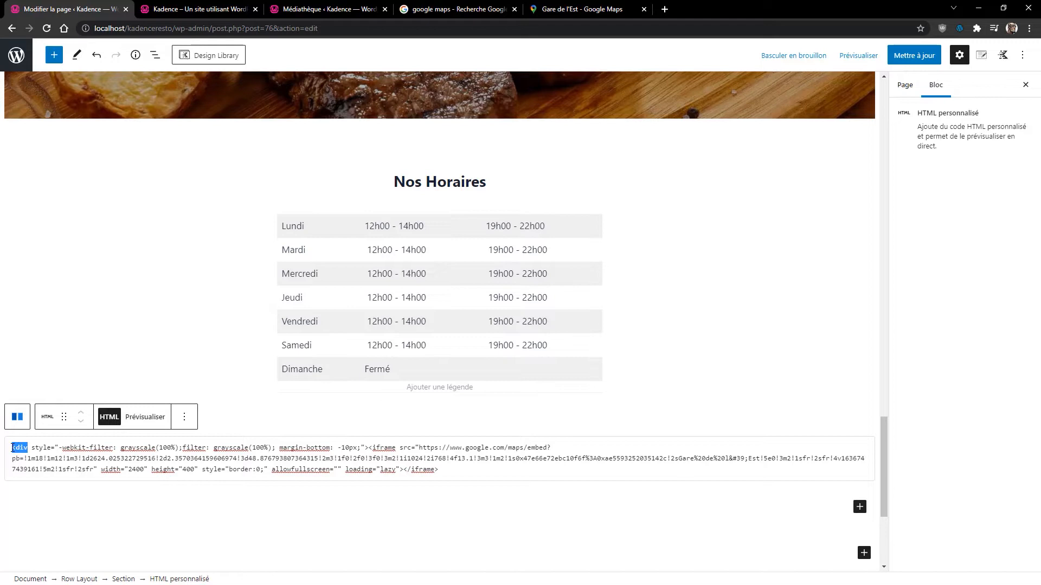
click(446, 467)
text(<>)
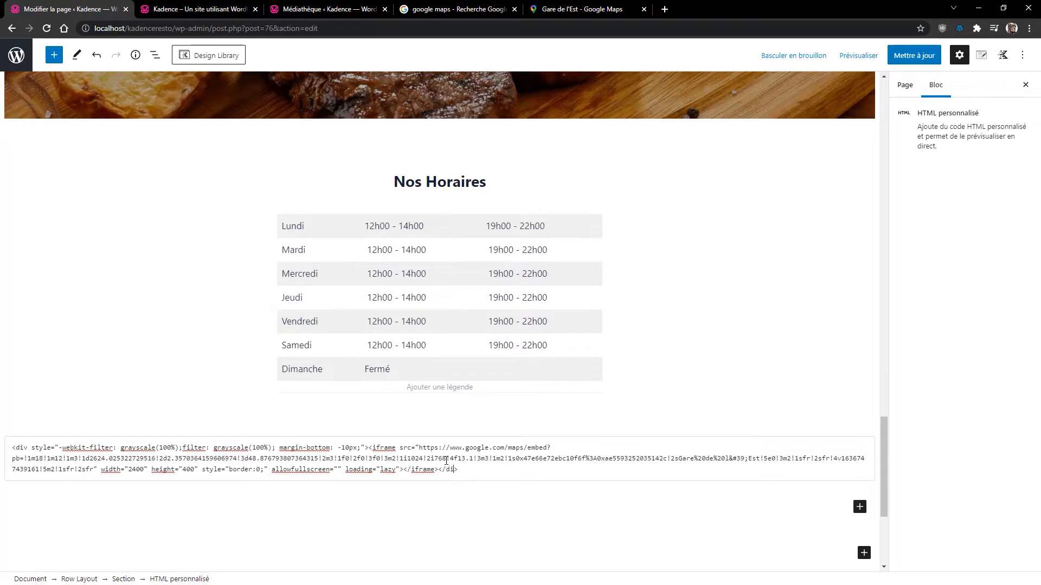
click(915, 55)
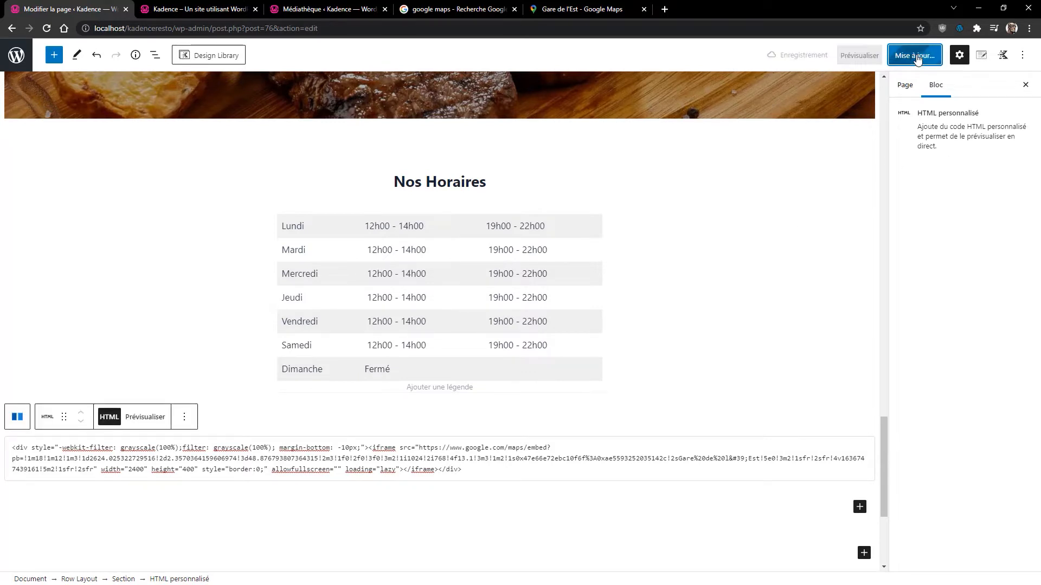
Increase the top padding of the map's Row Layout to about 39 px and update the page
click(424, 428)
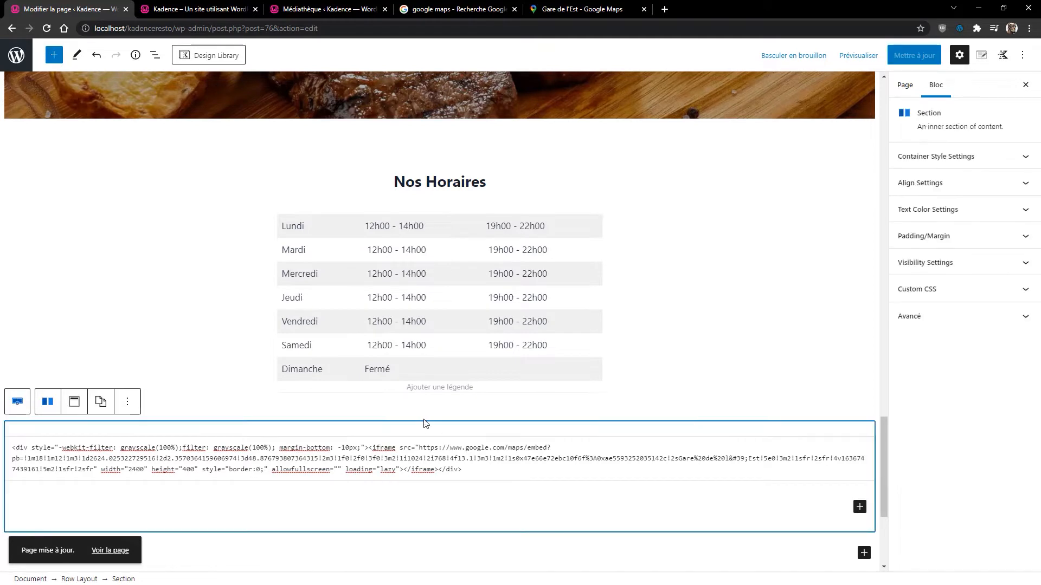
click(425, 413)
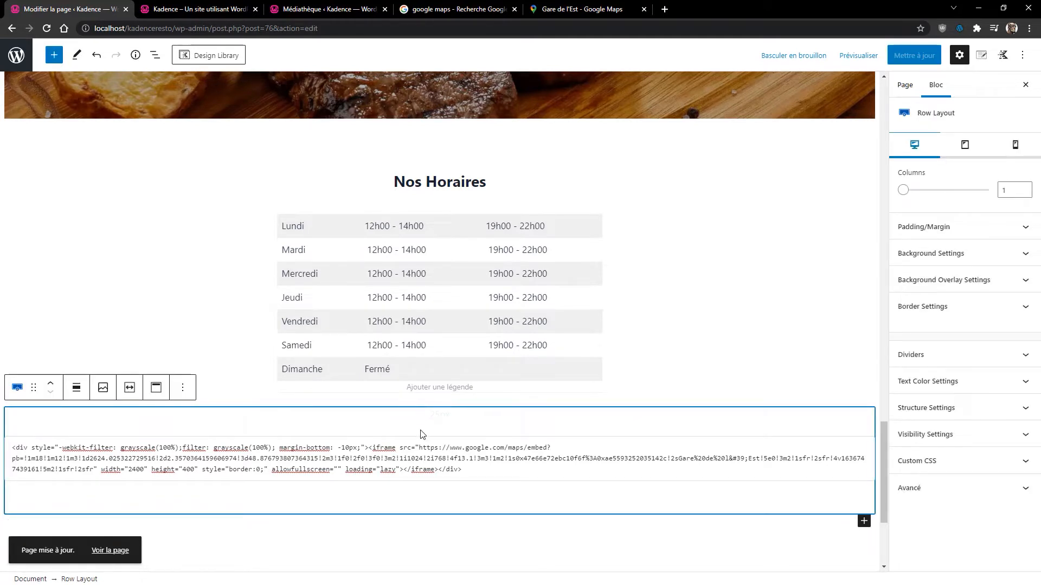
click(433, 425)
click(432, 416)
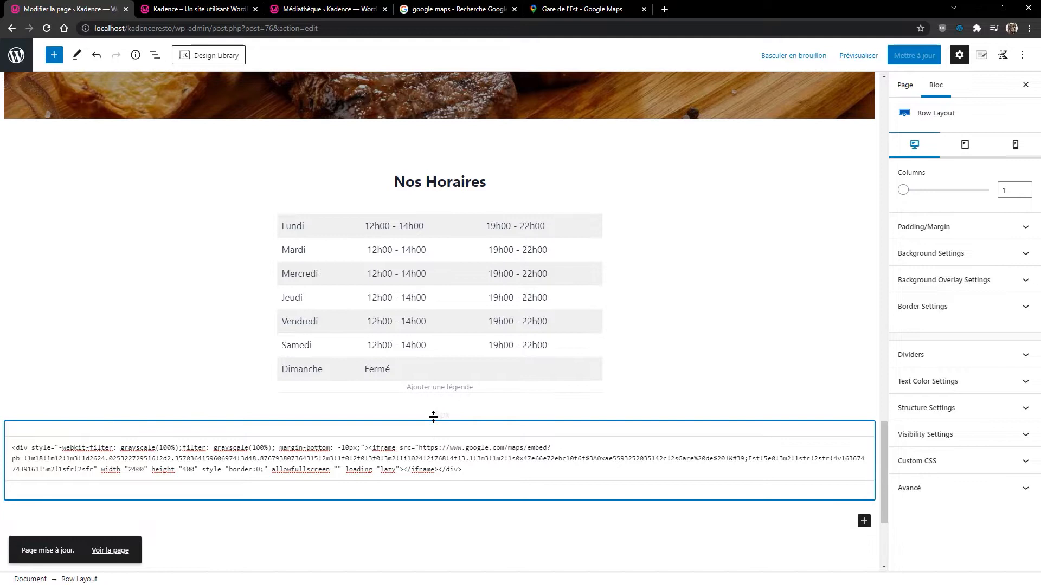
drag(431, 414, 430, 405)
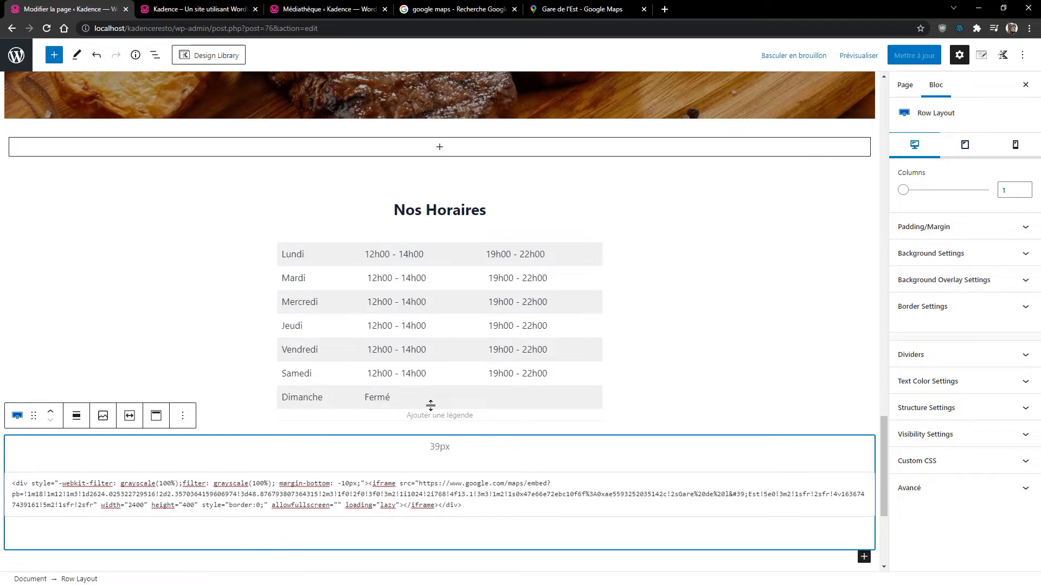
click(906, 63)
Check the map's grayscale rendering and its spacing below the opening-hours table on the live home page
click(203, 12)
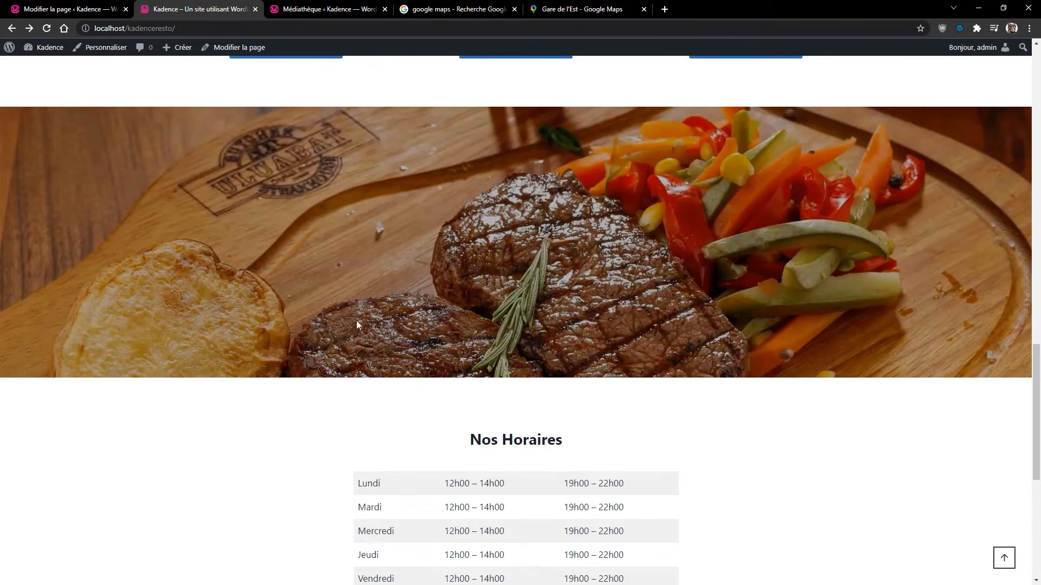
scroll(356, 324, down, 7)
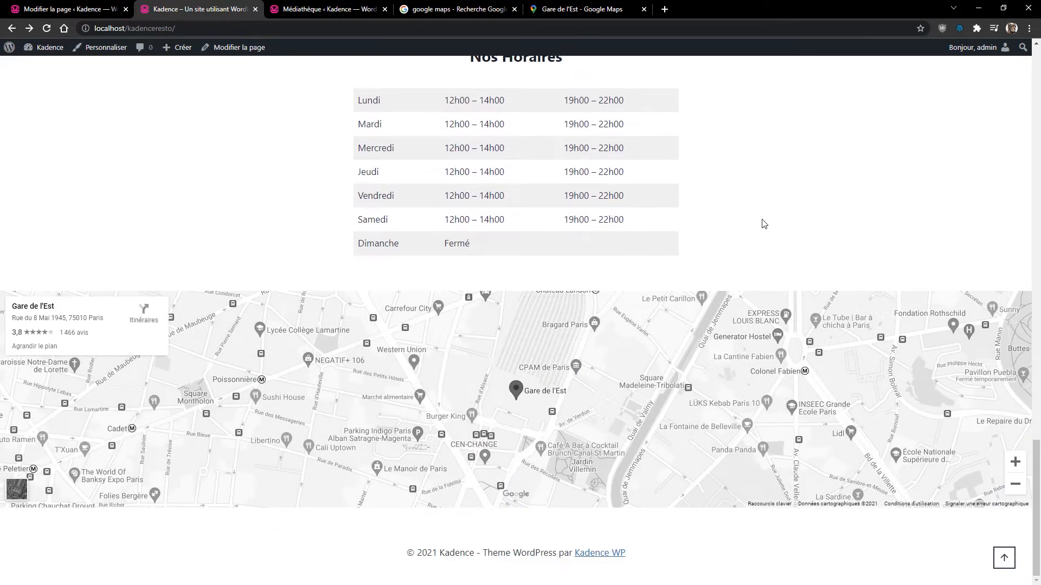
scroll(765, 224, up, 6)
scroll(768, 245, down, 6)
scroll(181, 93, up, 7)
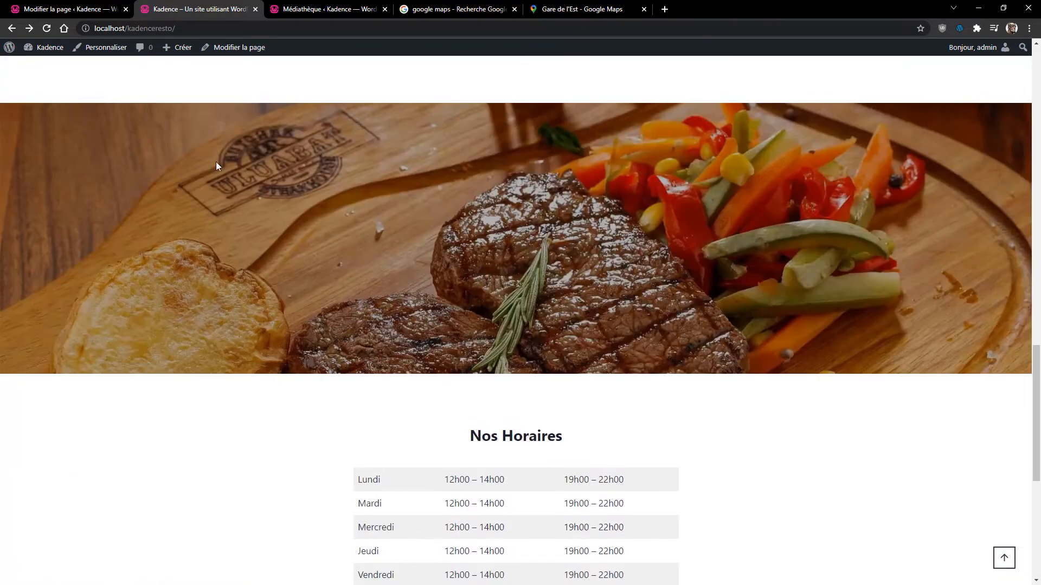
scroll(558, 337, down, 3)
scroll(508, 280, up, 2)
Return to the page editor and add a one-column Row Layout below the map's HTML block
click(37, 12)
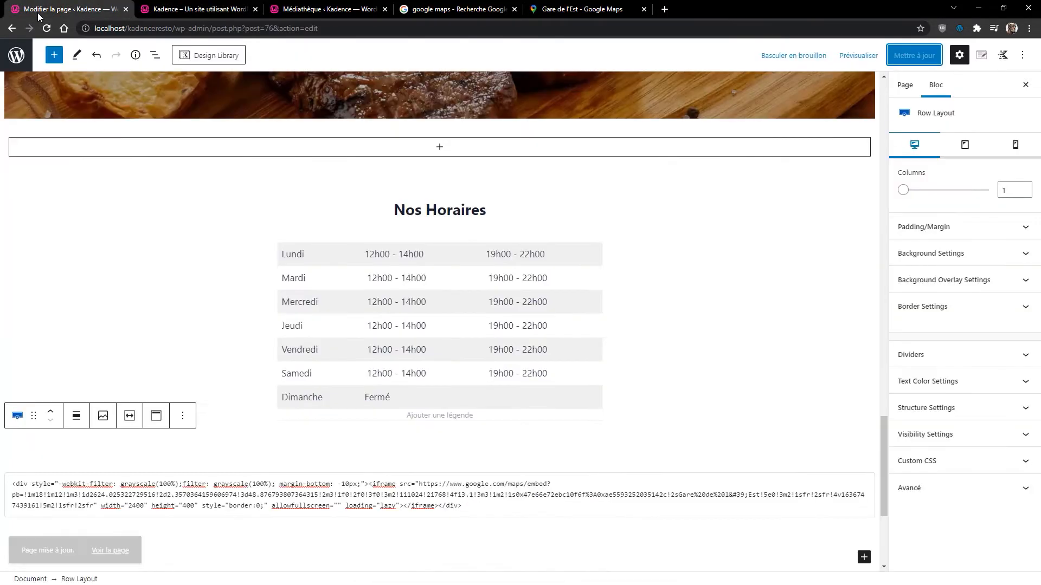
scroll(589, 382, down, 2)
scroll(589, 382, down, 3)
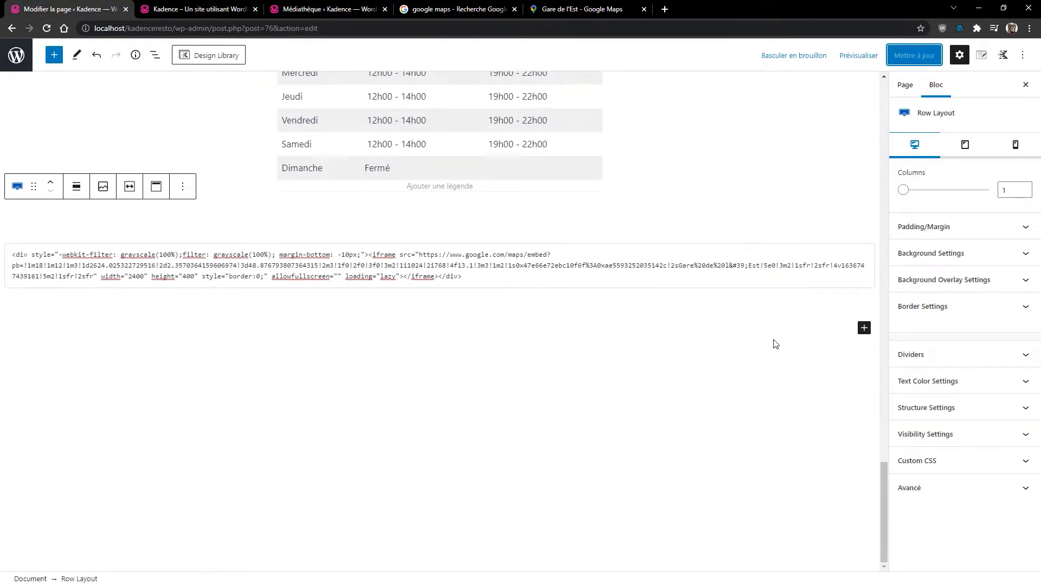
click(864, 328)
click(835, 417)
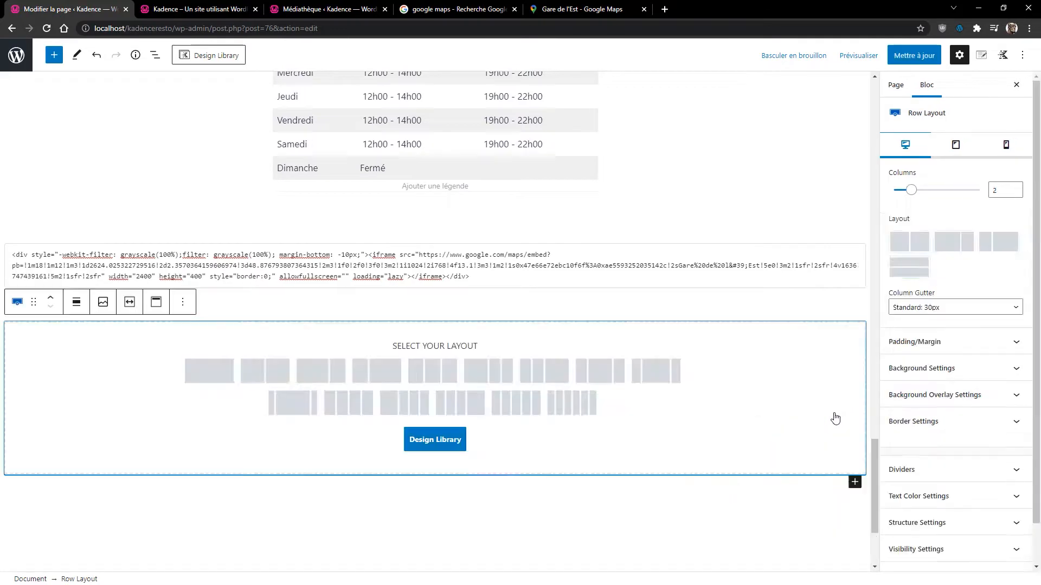
click(197, 376)
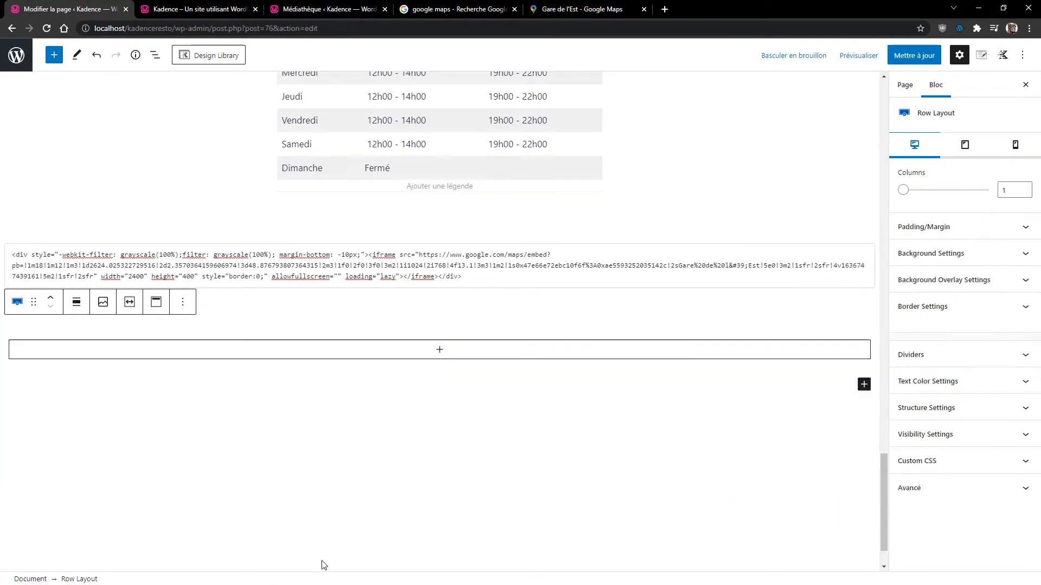
Nest a Row Layout with two equal columns inside the new row and set its custom content max width to 800 px
click(438, 350)
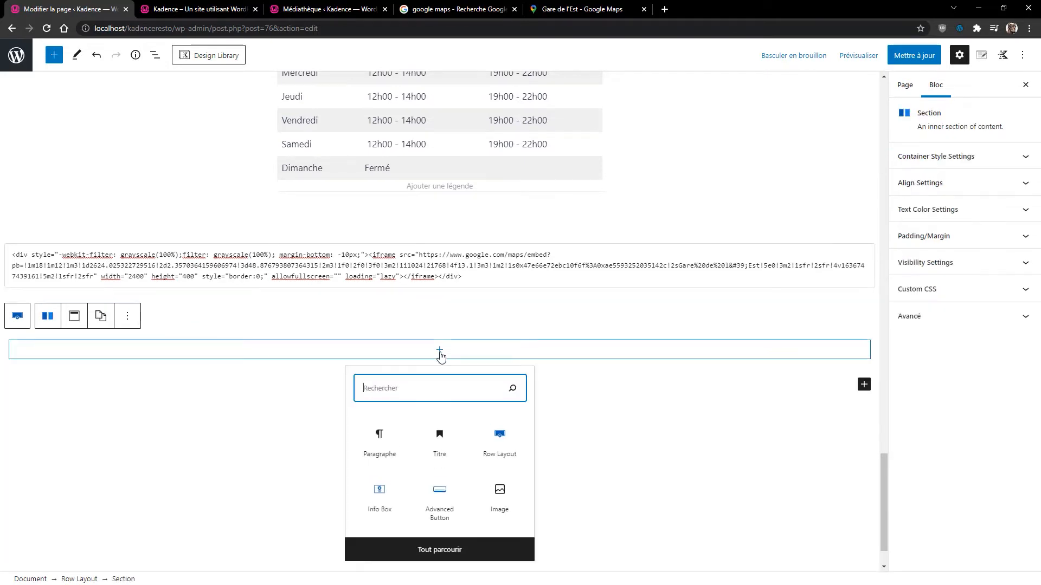
click(498, 442)
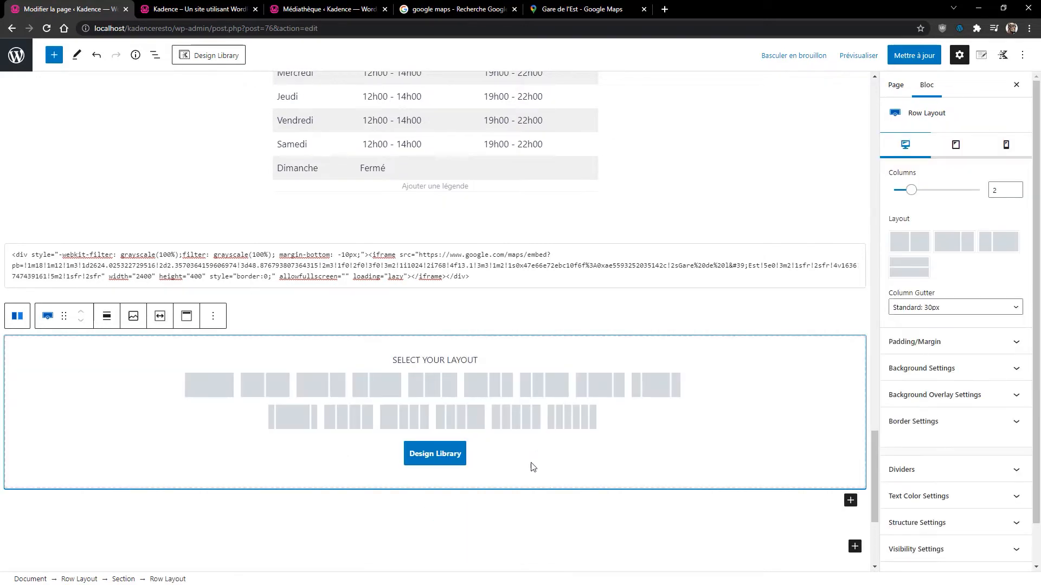
click(270, 394)
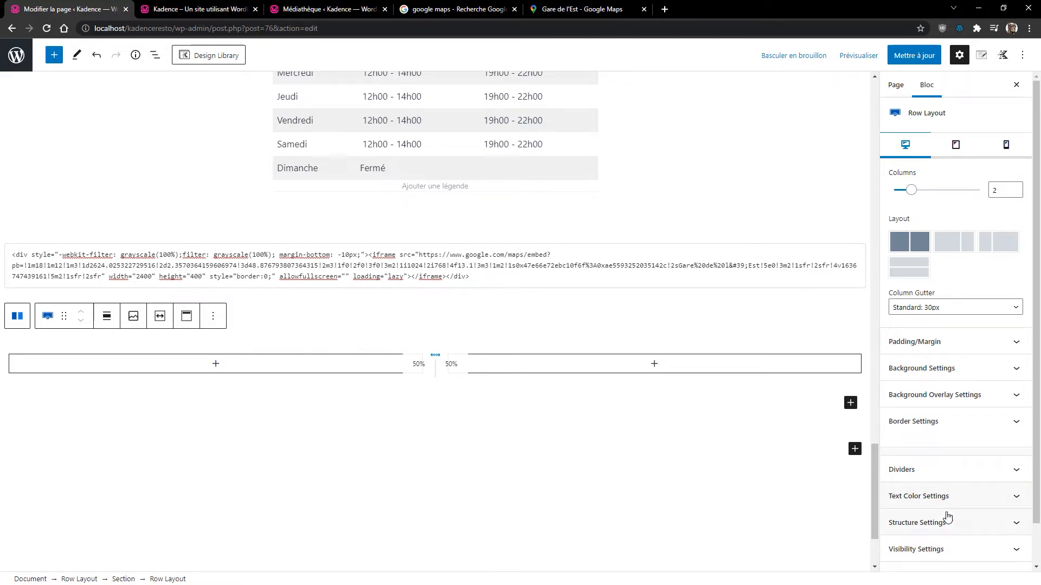
click(936, 529)
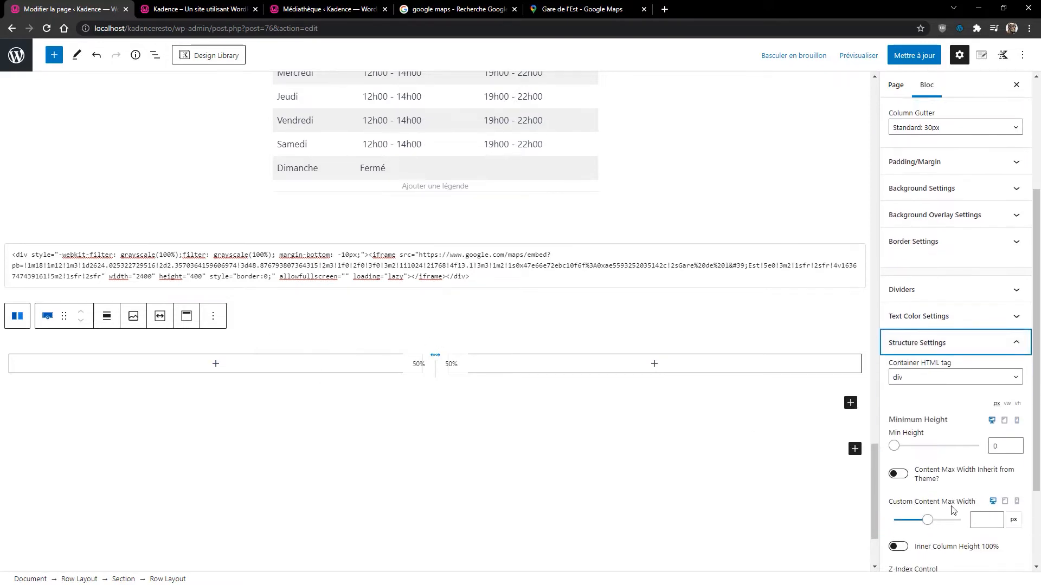
click(975, 520)
text(800)
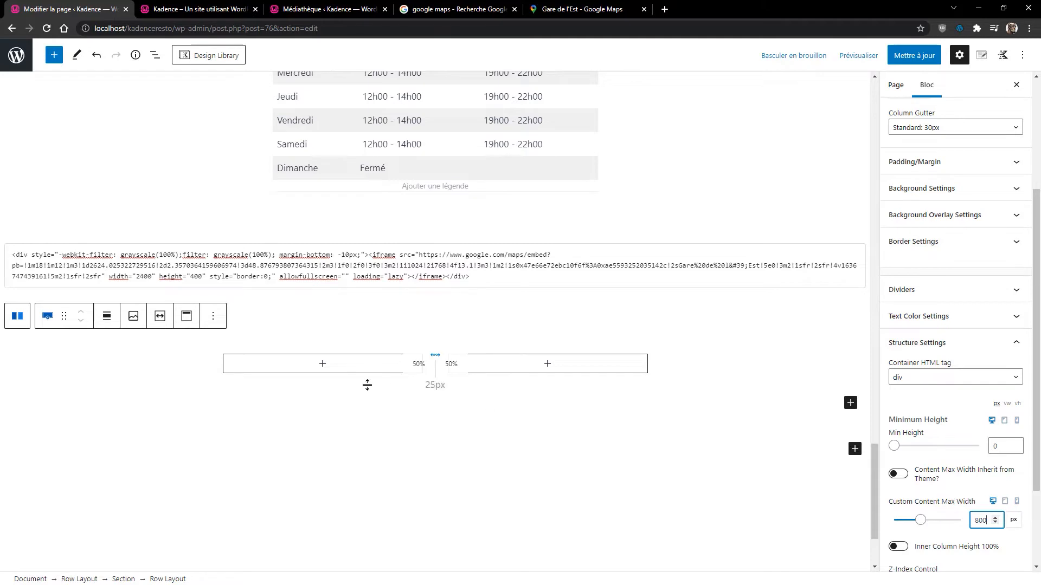
Give the nested row's first section the pale blue-grey EDF2F7 palette background and a border radius of 12
click(322, 365)
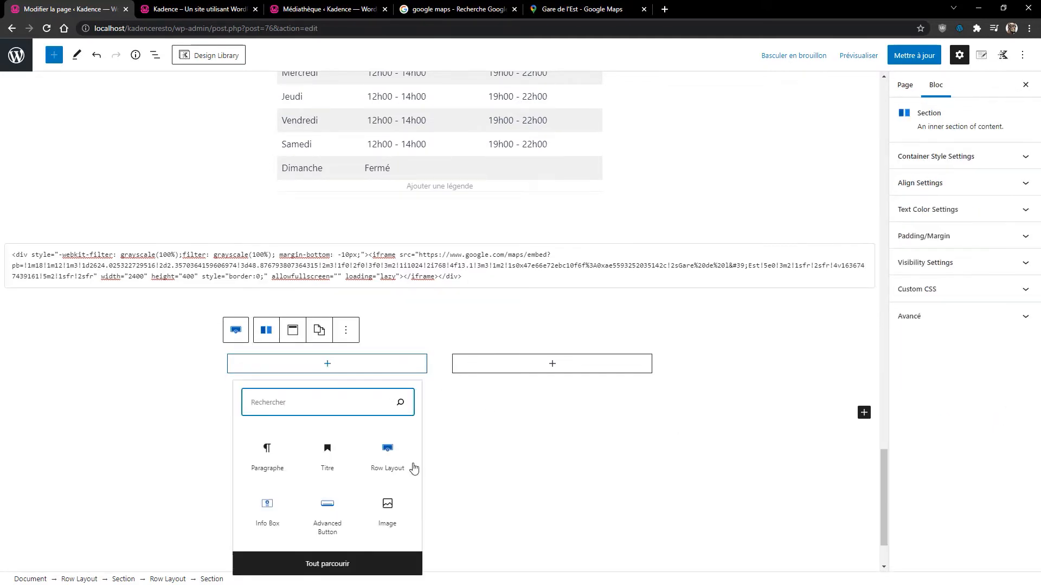
click(152, 55)
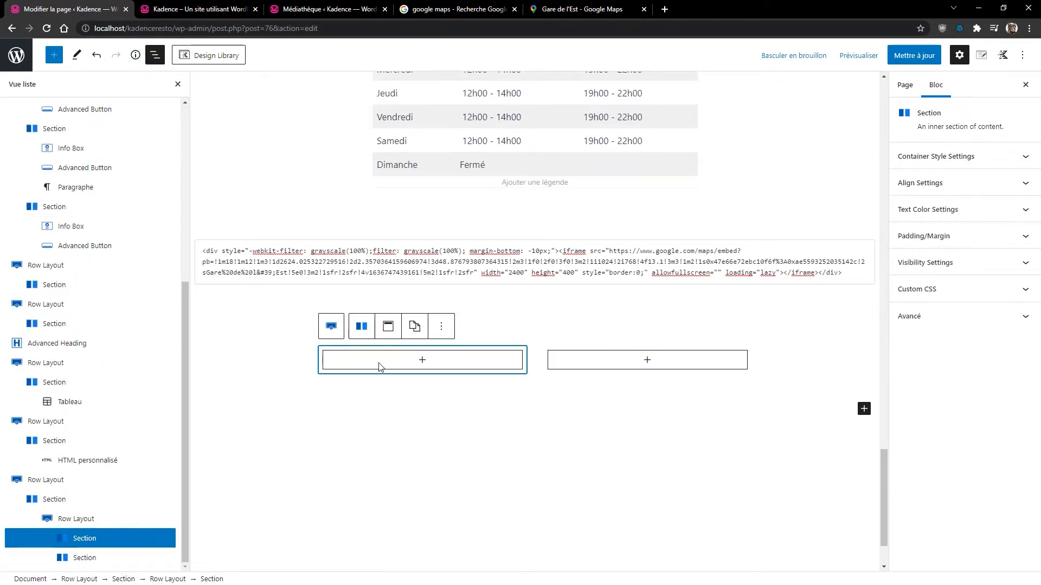
click(936, 156)
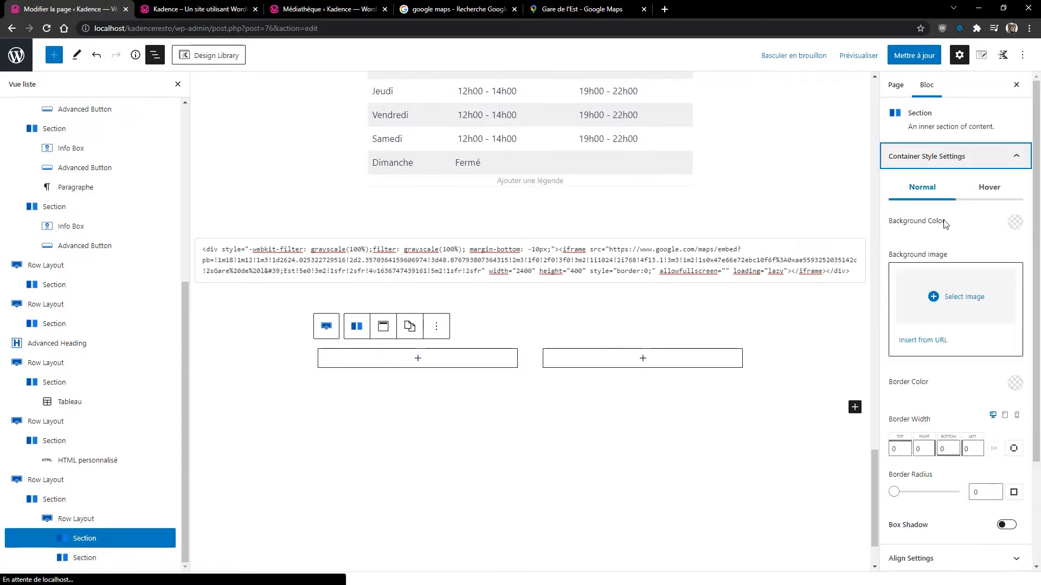
click(1015, 222)
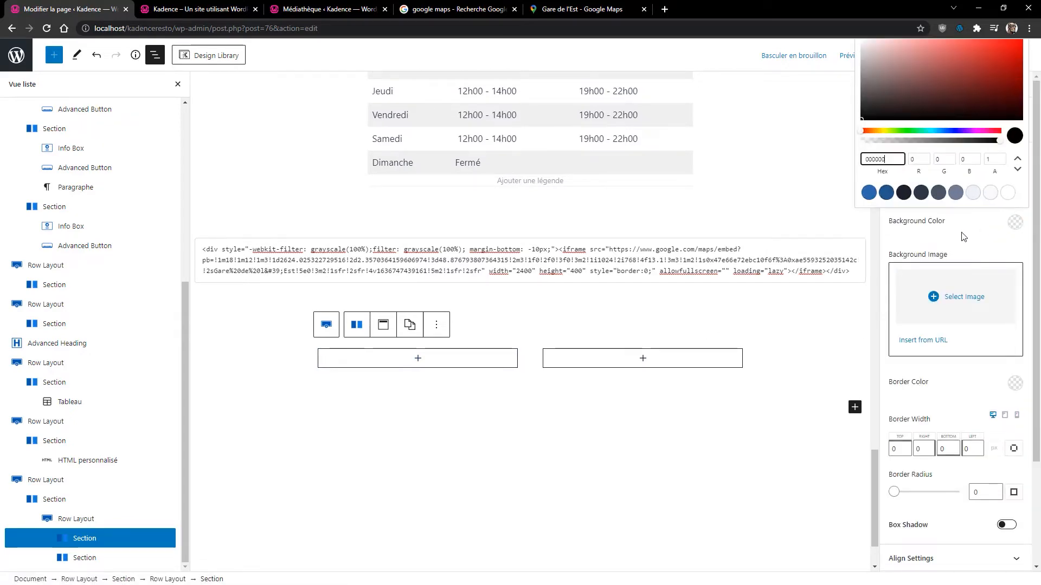
click(973, 193)
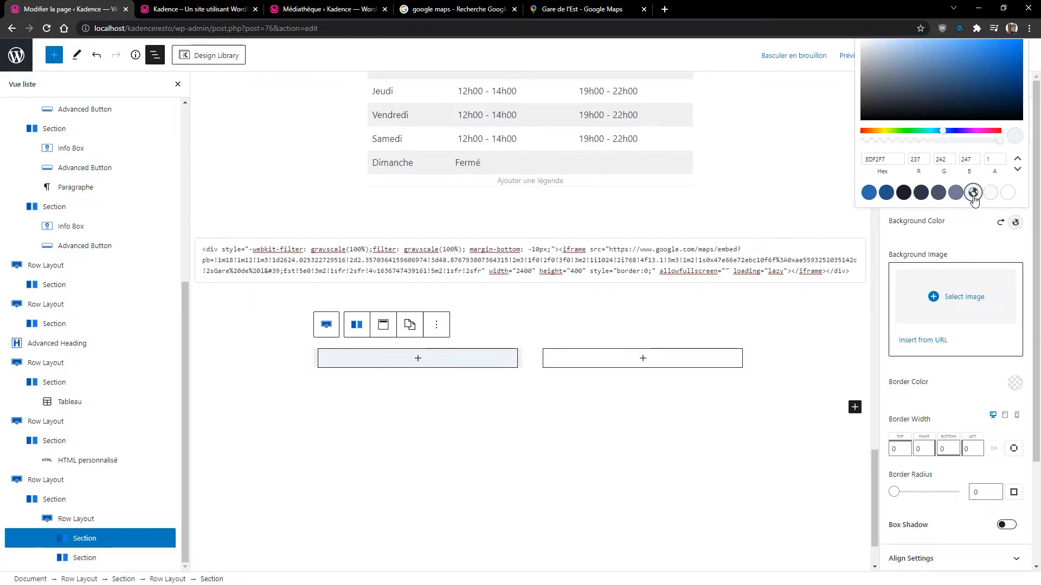
drag(982, 493, 953, 495)
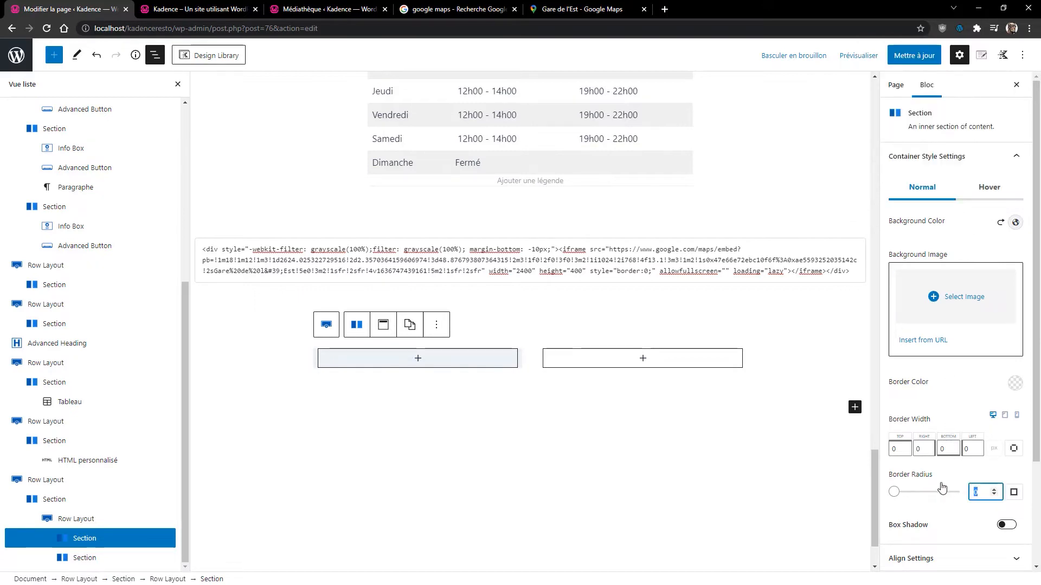
text(12)
scroll(795, 430, down, 1)
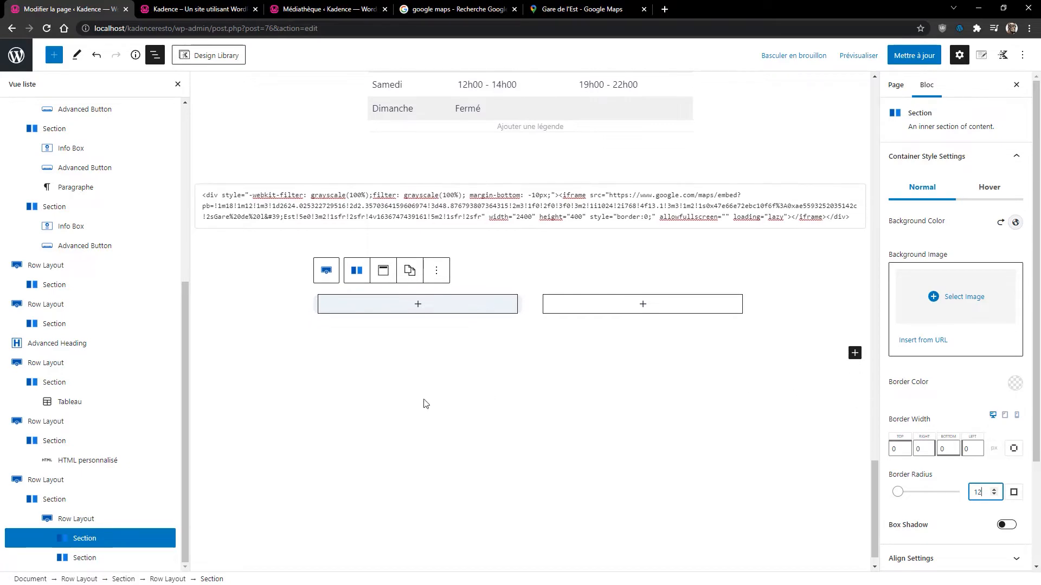
Insert an Icon block in the shaded section and replace its default icon with the fe_mapPin icon
click(417, 305)
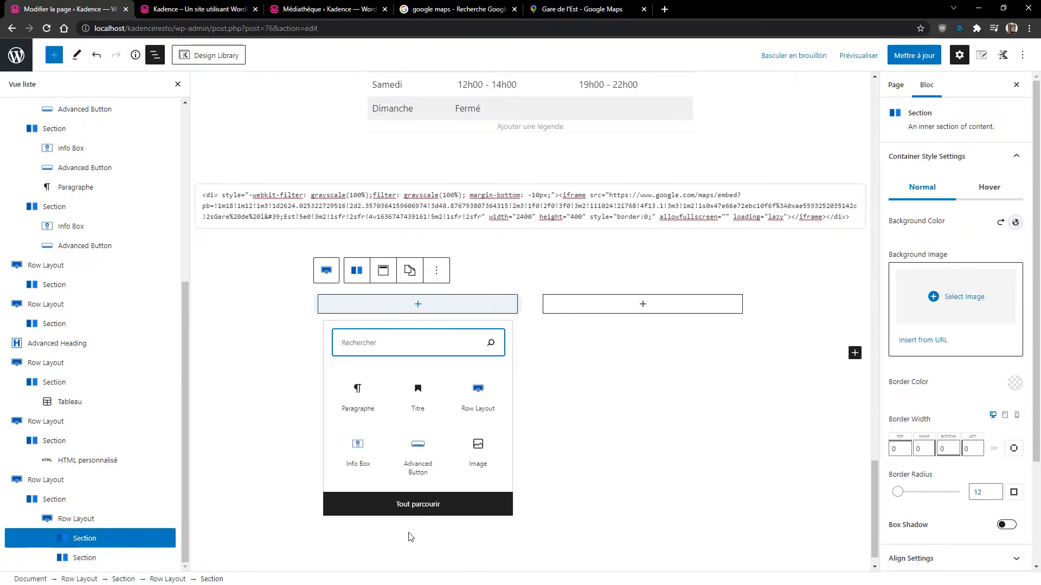
click(431, 496)
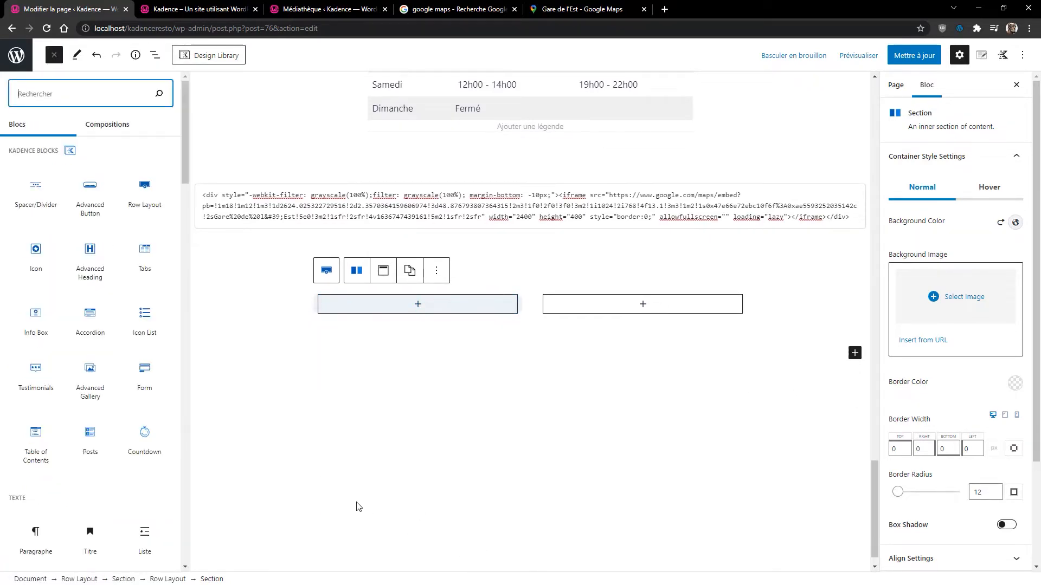
click(37, 256)
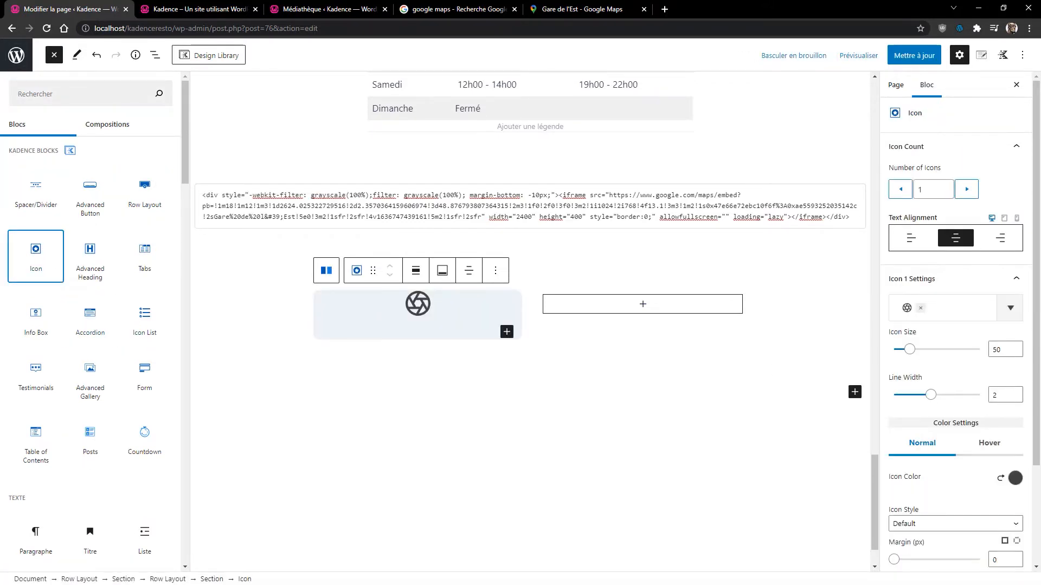
click(921, 308)
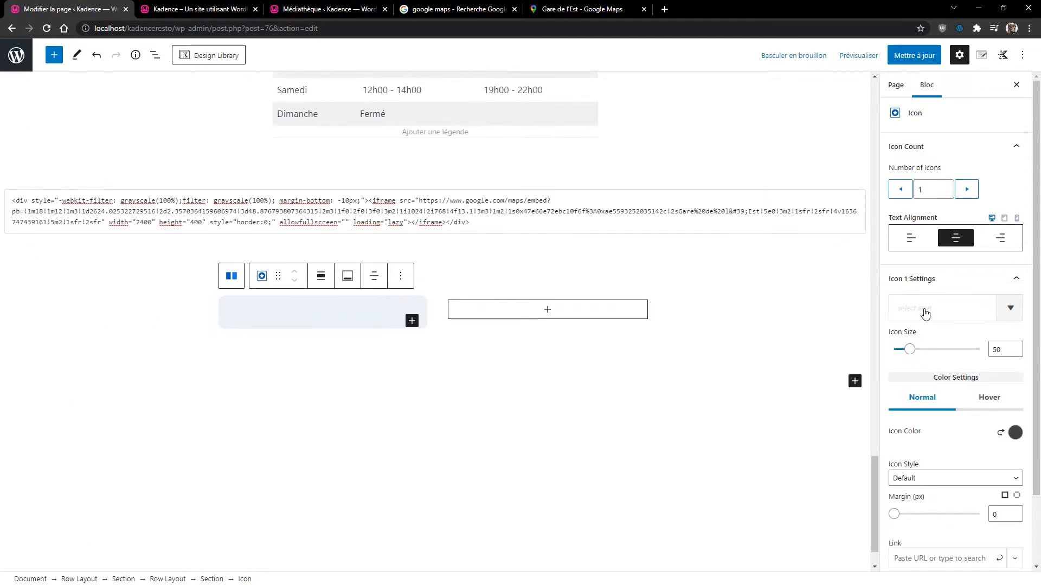
click(923, 310)
text(map)
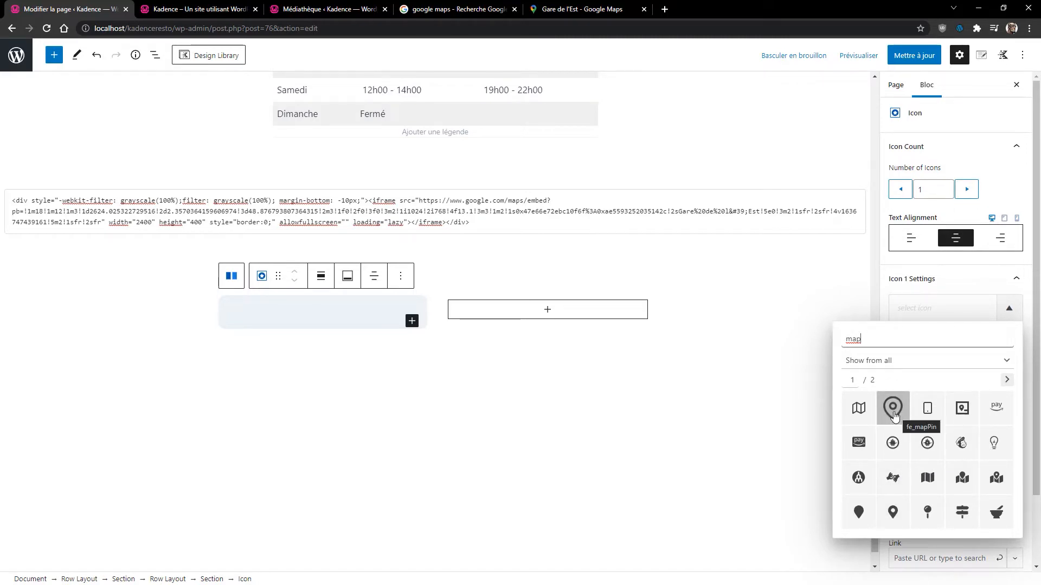
click(897, 418)
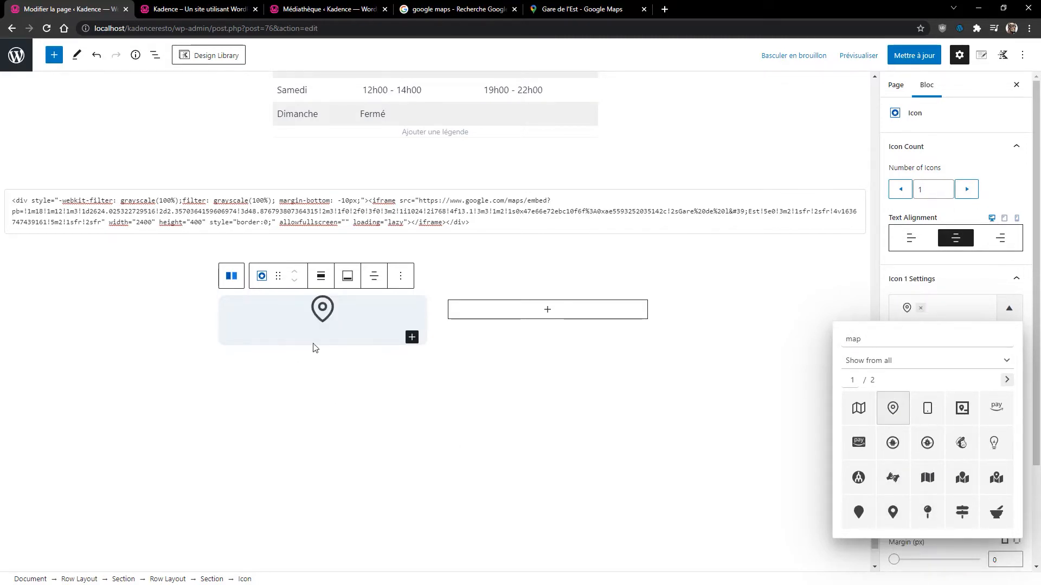
Add an Advanced Heading block below the map pin icon in the shaded section
click(412, 338)
click(413, 337)
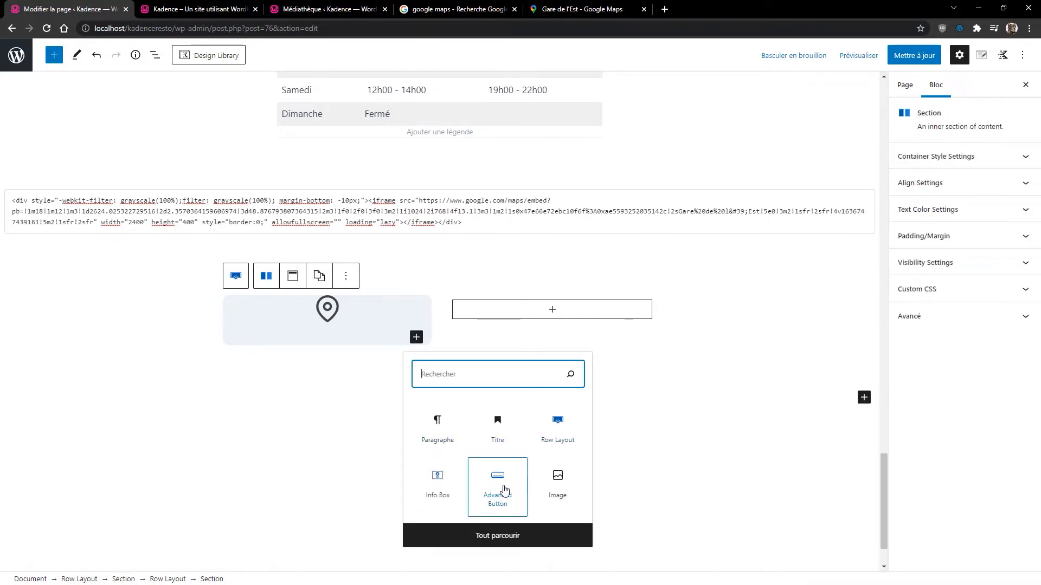
click(497, 537)
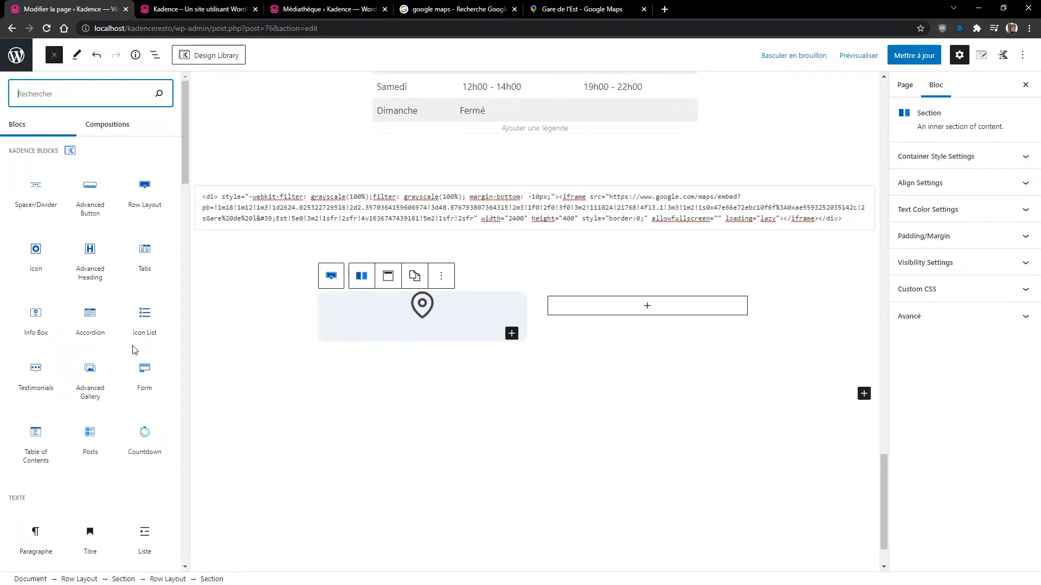
click(90, 254)
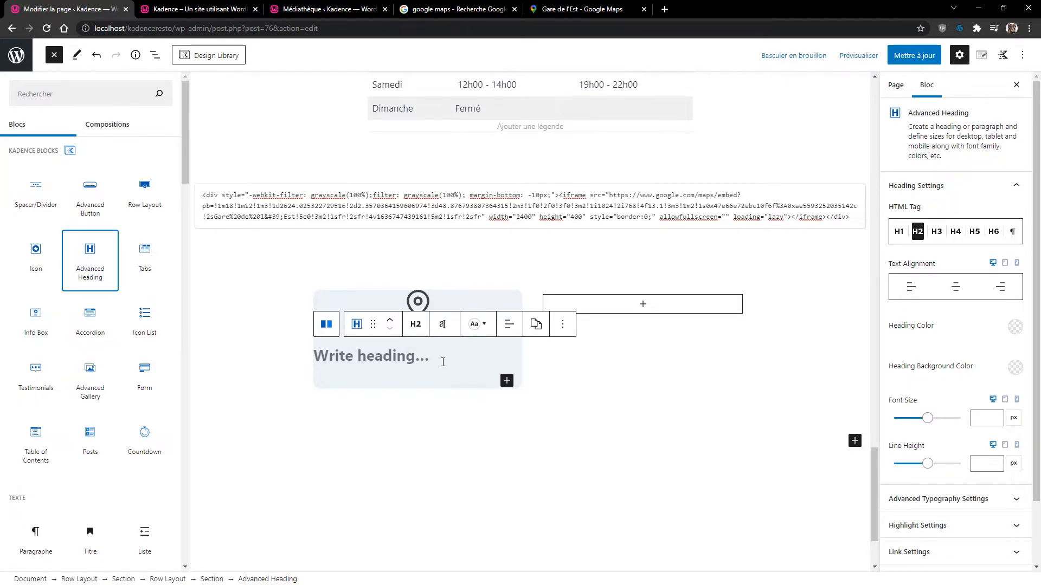
click(442, 362)
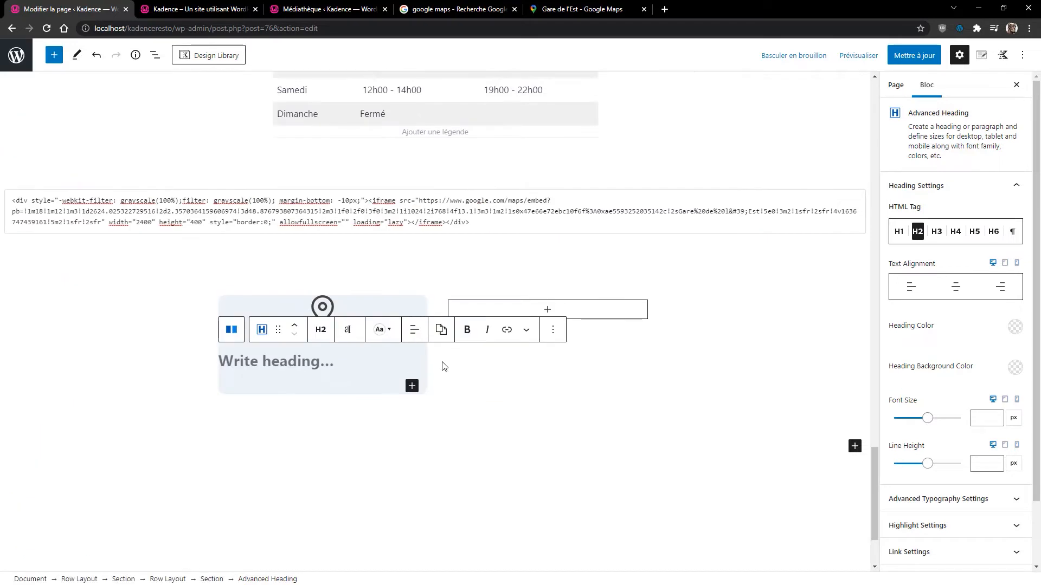
click(413, 387)
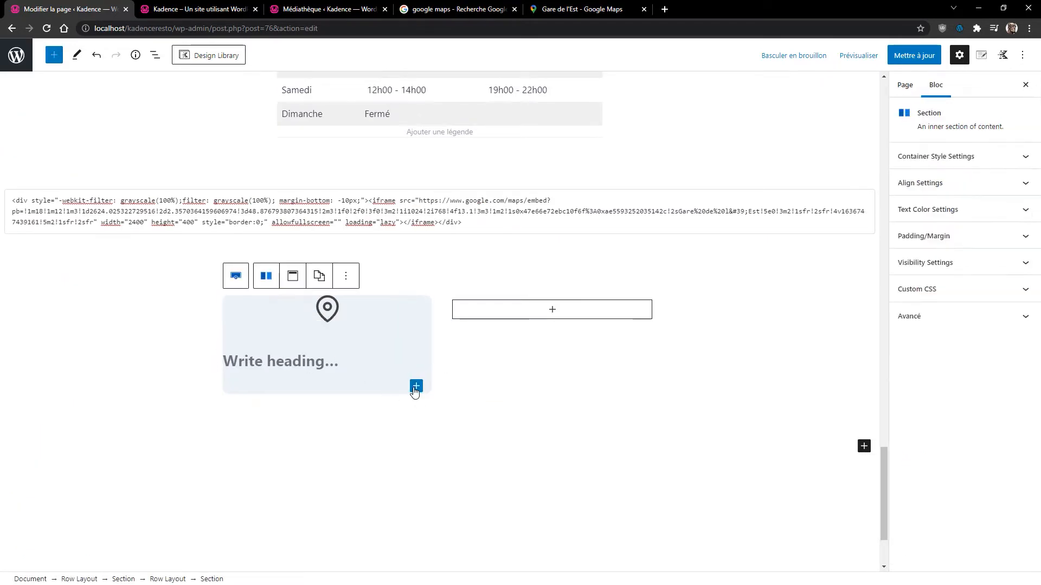
click(502, 254)
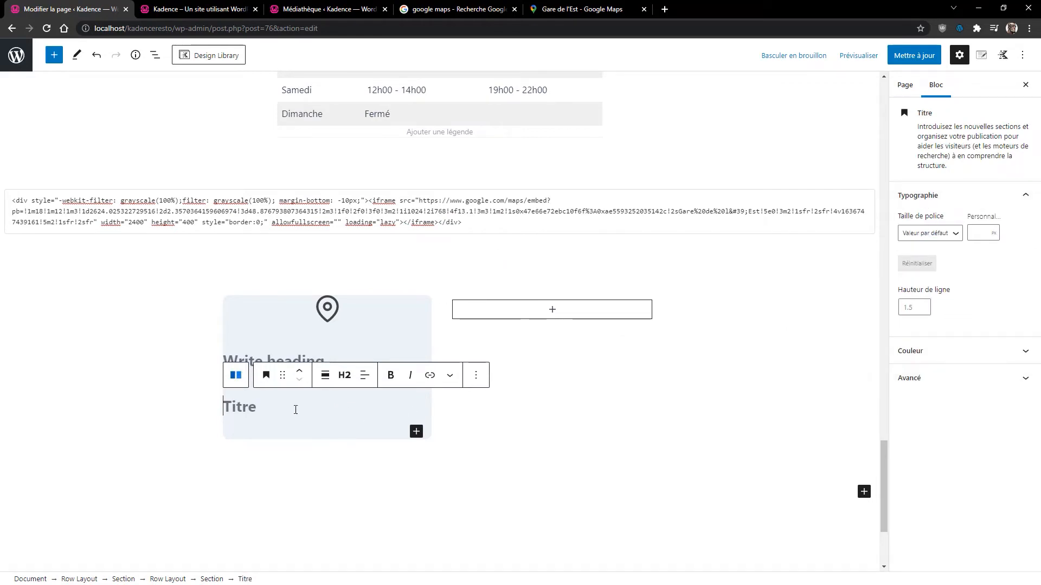
click(476, 377)
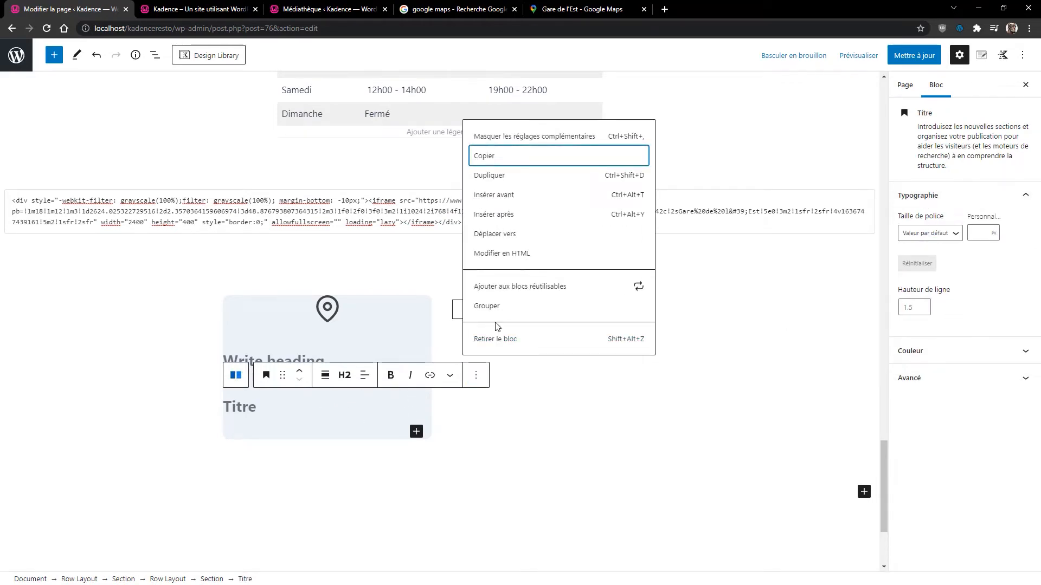
click(493, 341)
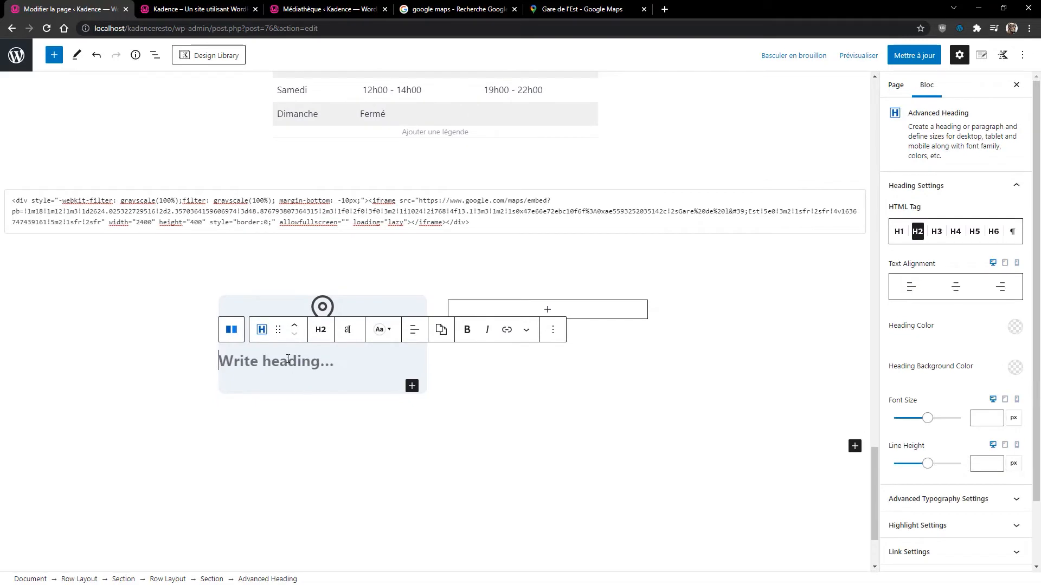
Enter "Nous trouver" as the heading below the map pin icon and centre it
text(No)
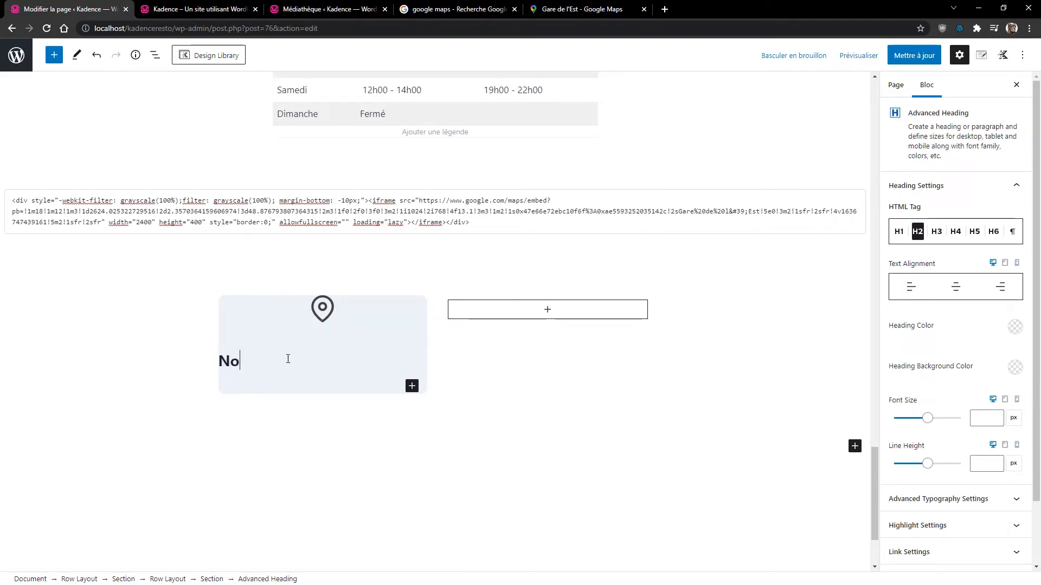
text(us trouver)
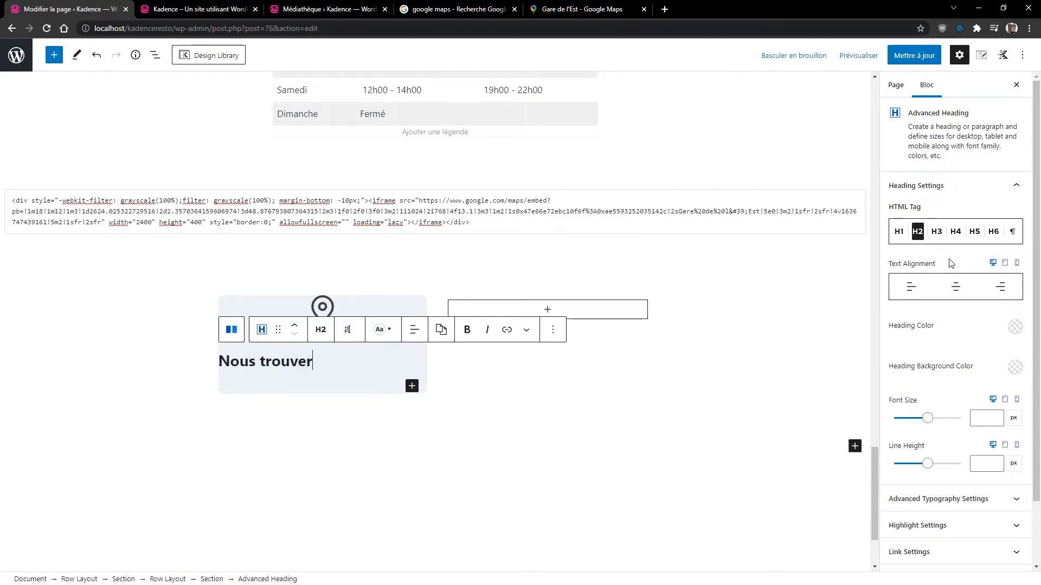
click(955, 287)
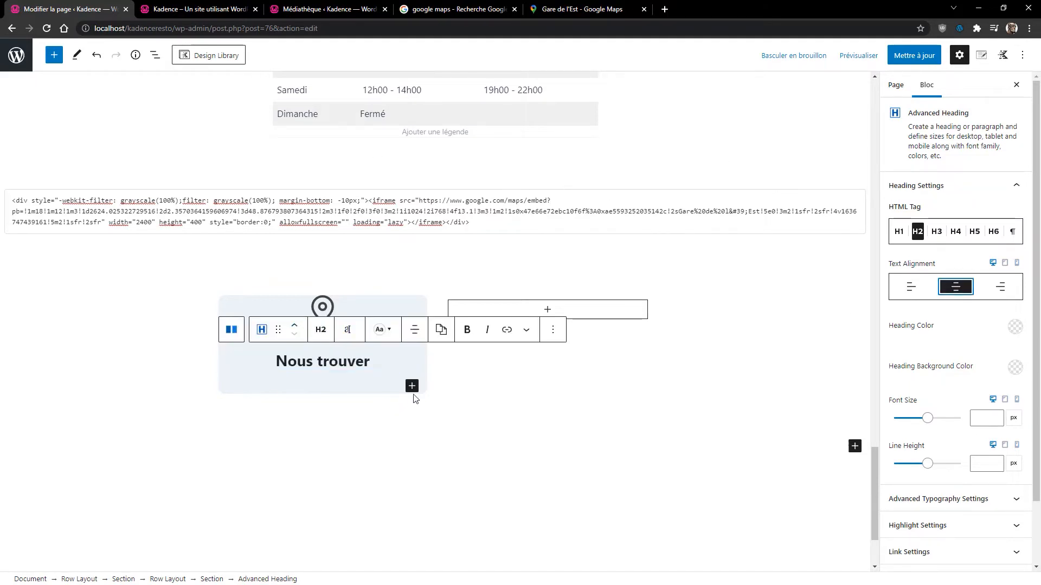
Add a Paragraph block below the "Nous trouver" heading and enter the restaurant's address on two lines without a paragraph break
click(412, 386)
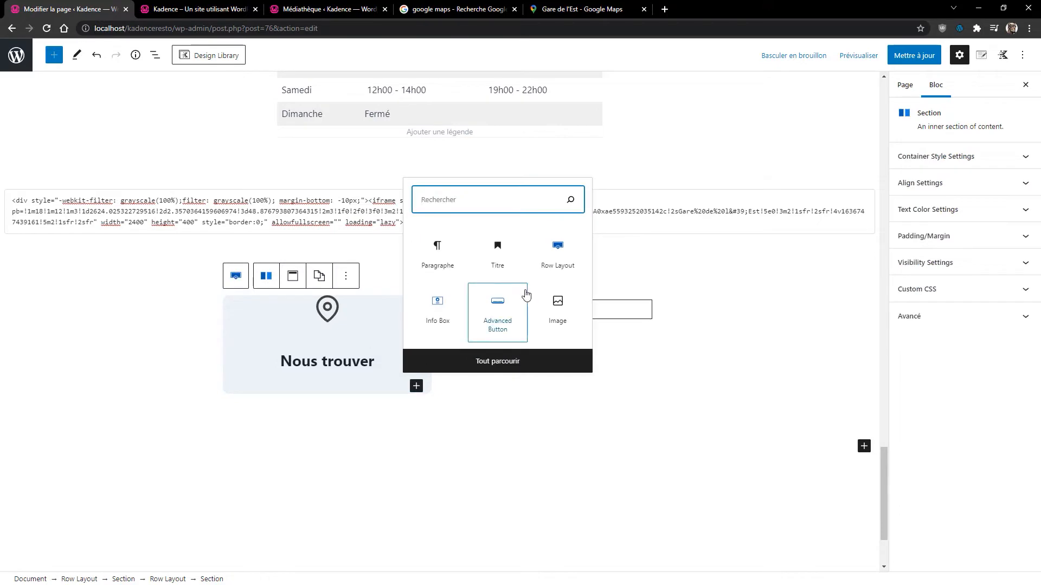
click(448, 261)
text(Place)
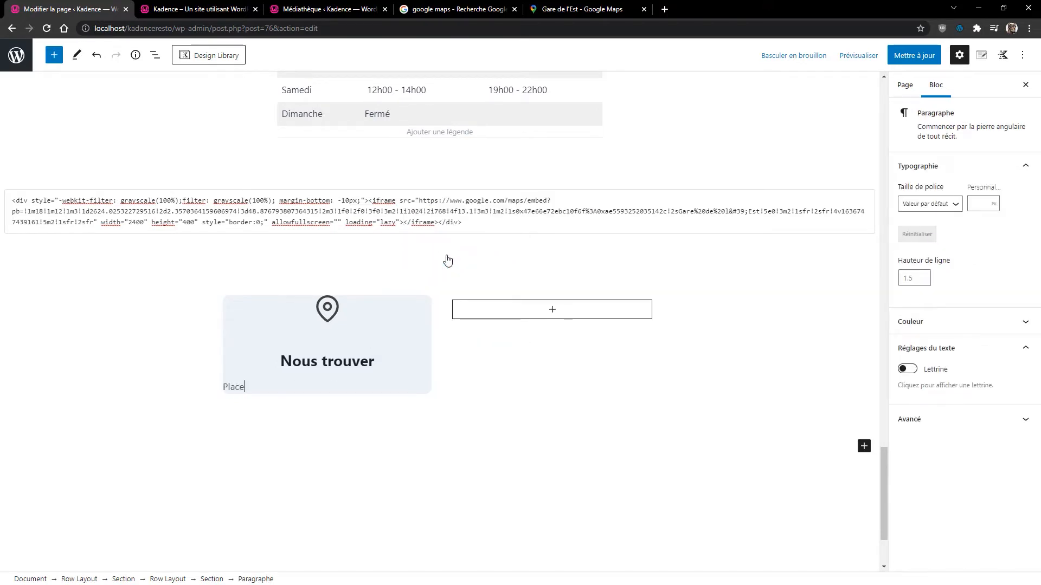
text( de la Gare)
key(Return)
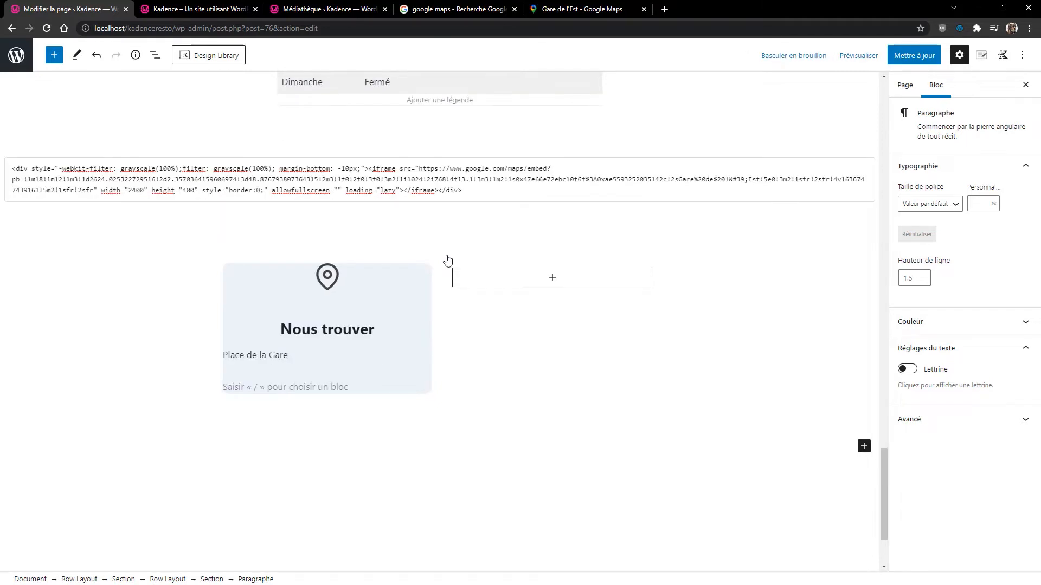
key(BackSpace)
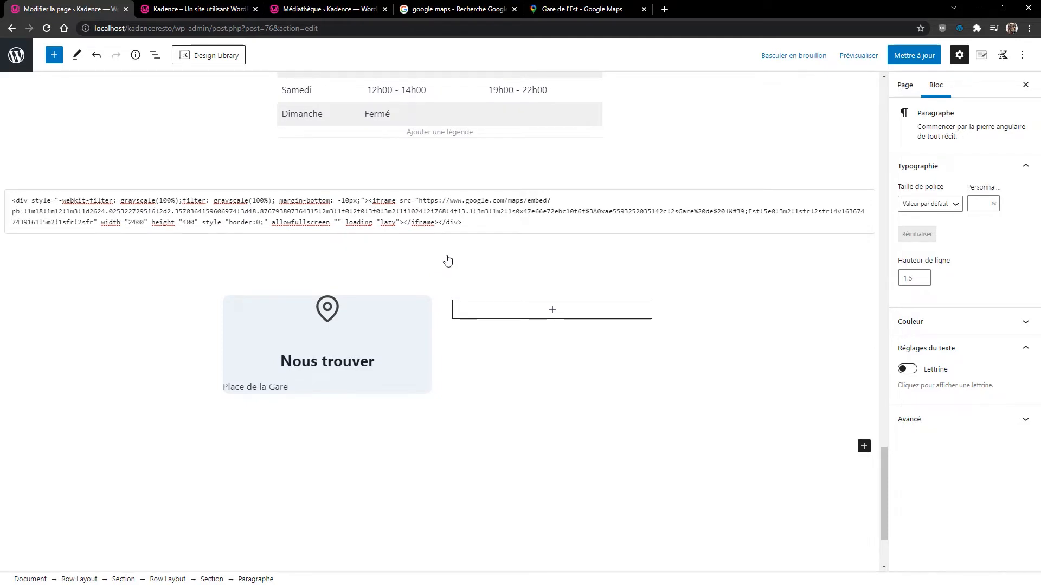
key(shift+Return)
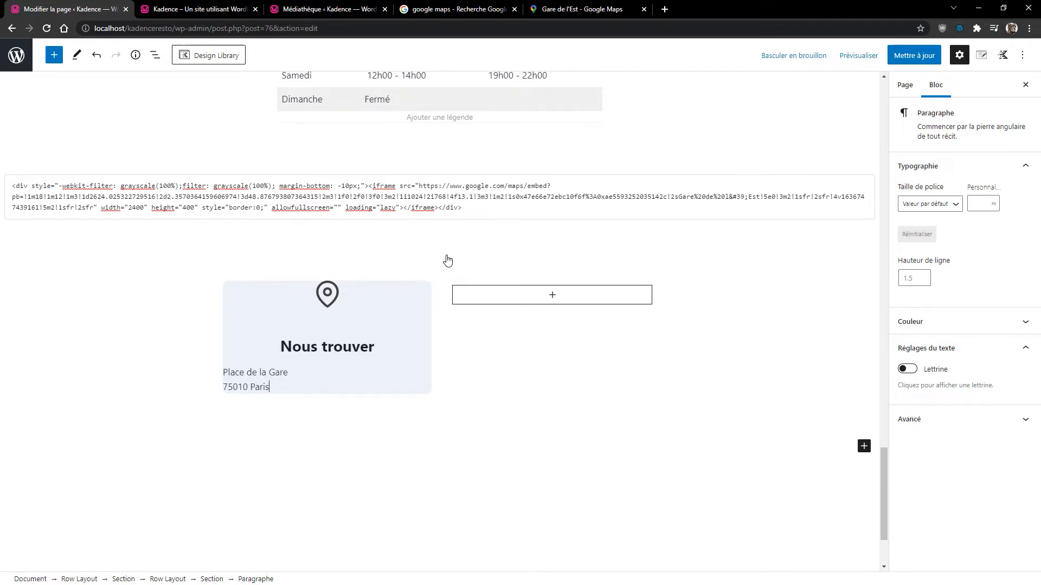
Centre the address paragraph below the "Nous trouver" heading
key(ctrl+a)
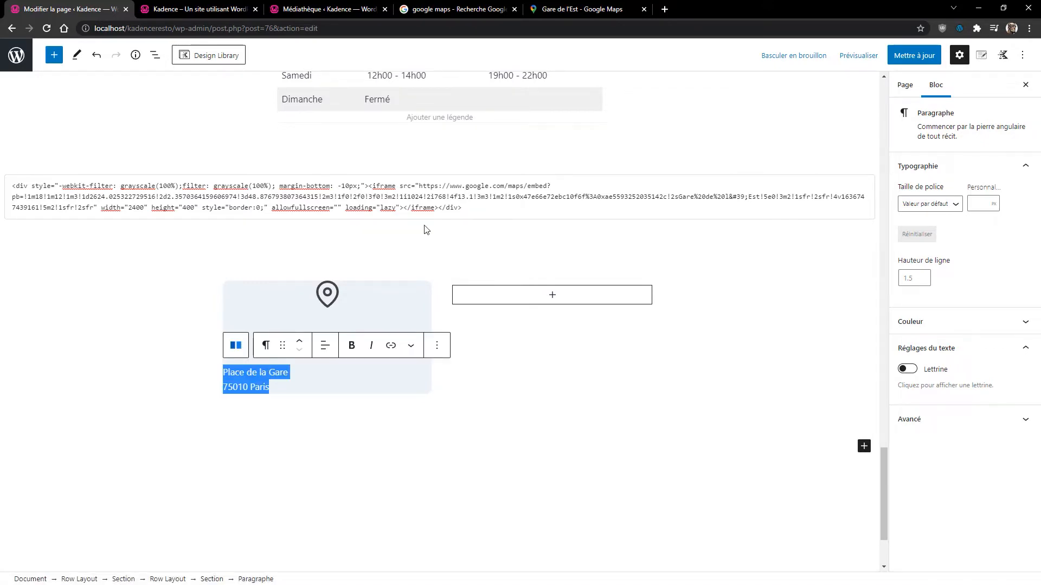
click(325, 346)
click(364, 404)
click(391, 383)
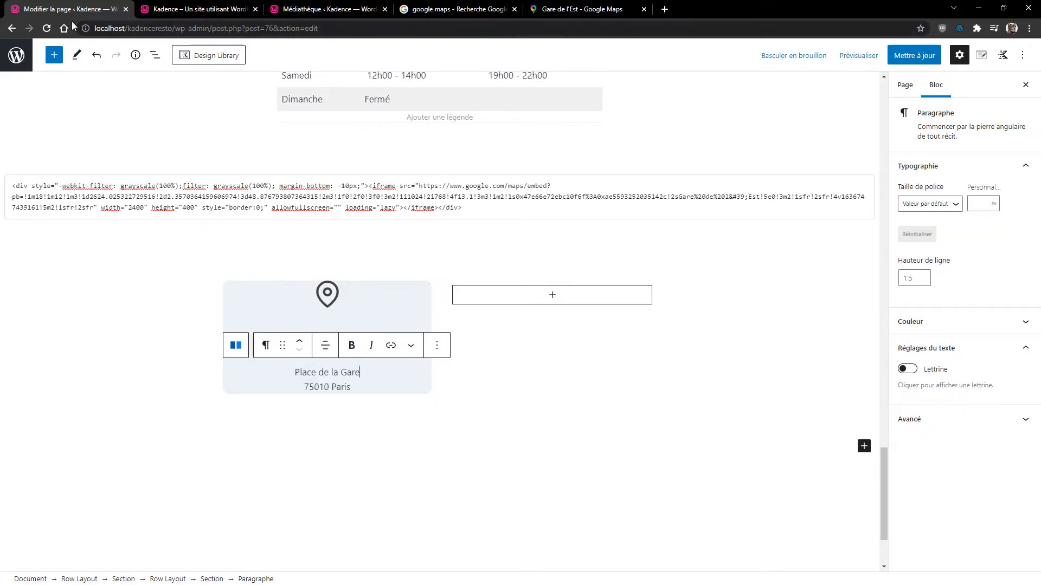
Set the "Nous trouver" section's padding to 20 px on all four sides and update the page
click(155, 60)
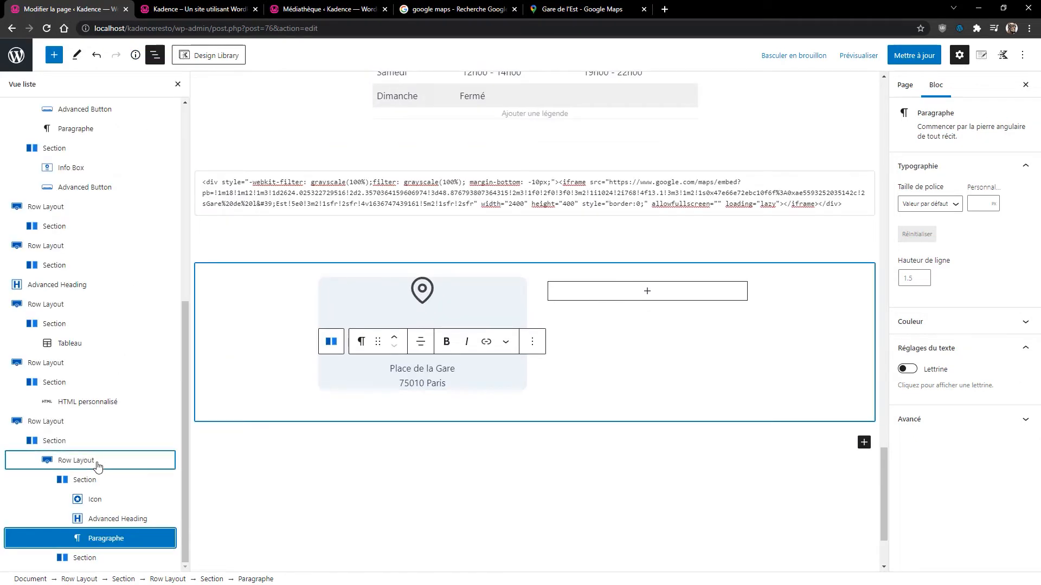
click(90, 484)
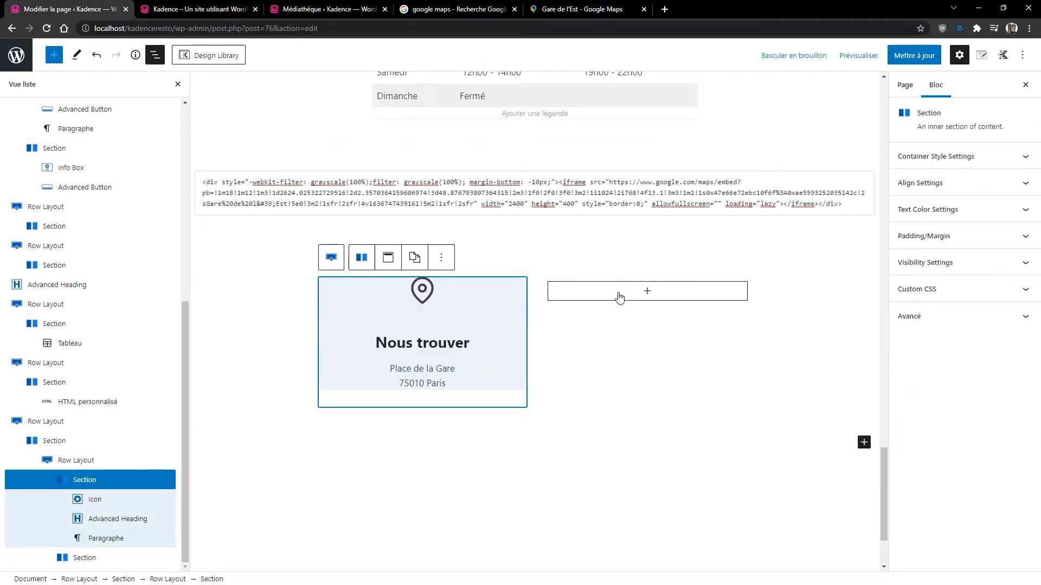
click(939, 243)
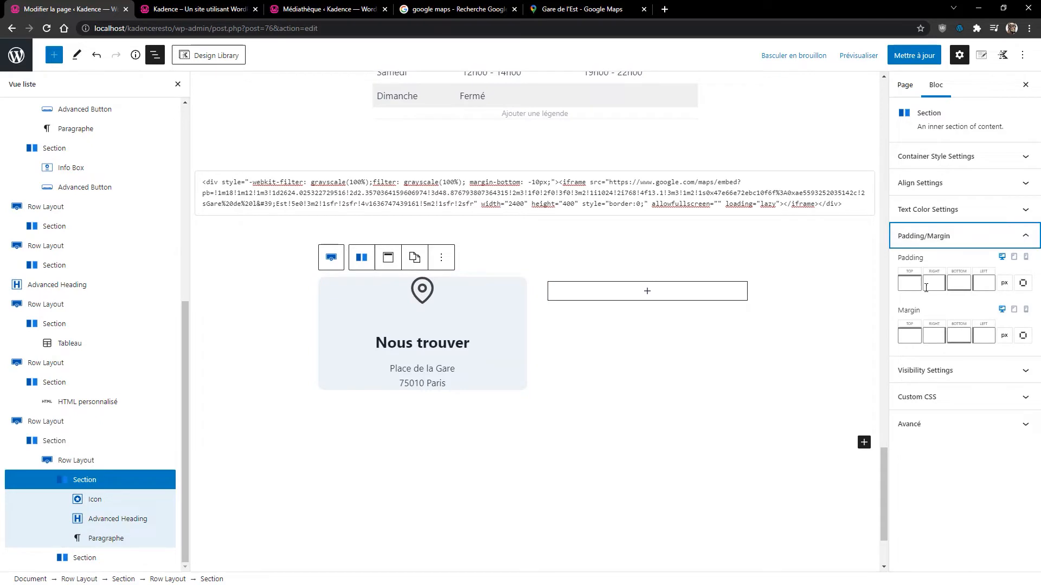
text(20)
key(Tab)
text(20)
key(Tab)
text(20)
key(Tab)
text(20)
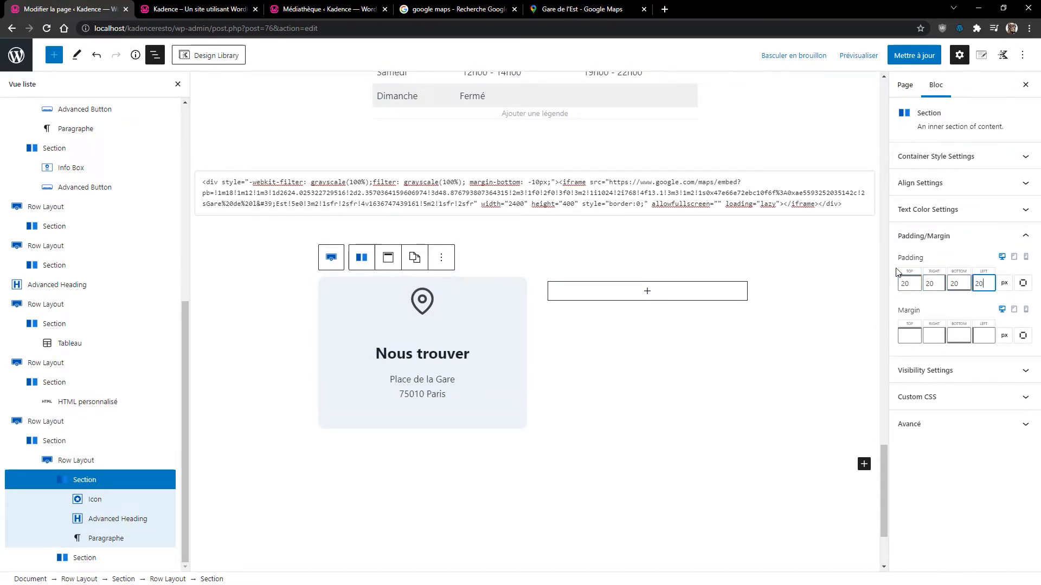
click(916, 55)
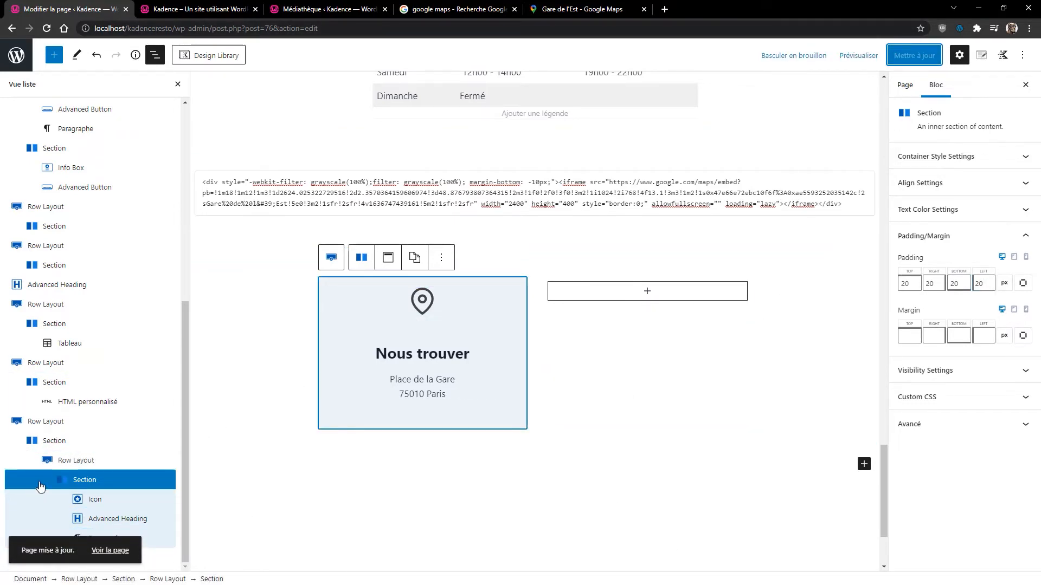
Give the nested row's empty second section the same pale blue-grey palette background and a border radius of 12, leaving box shadow off
click(71, 487)
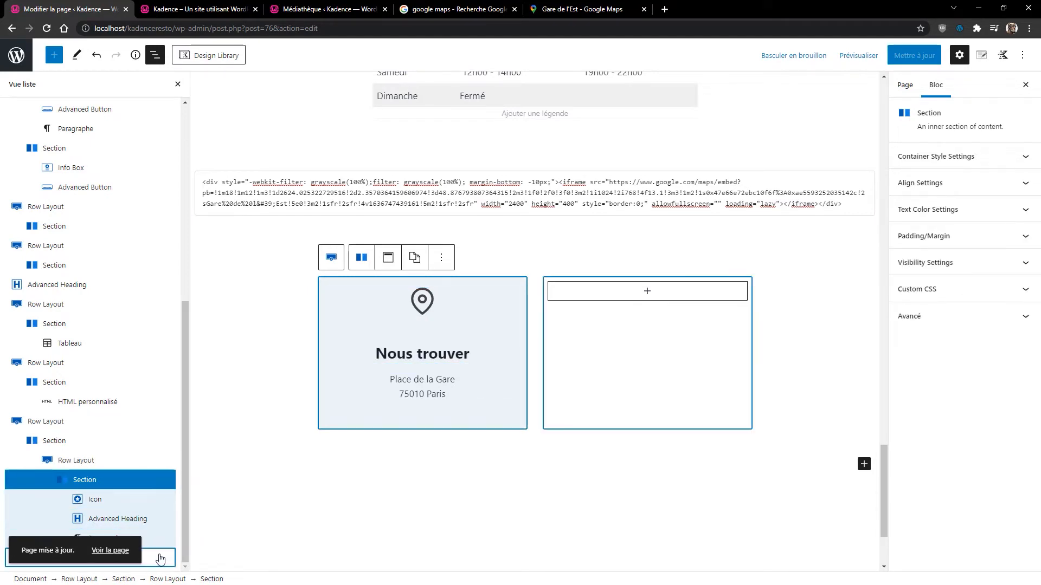
click(685, 367)
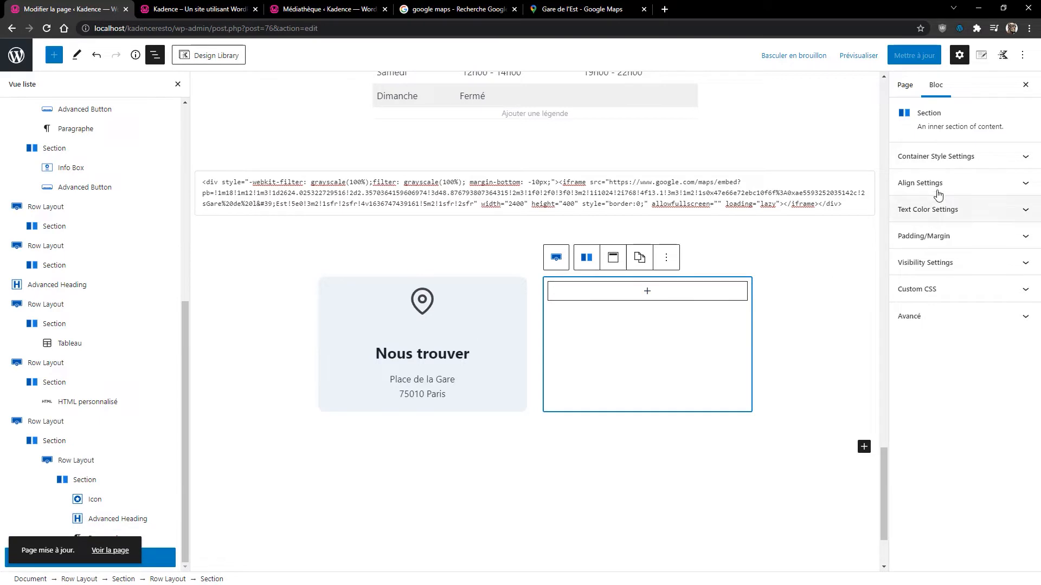
click(960, 157)
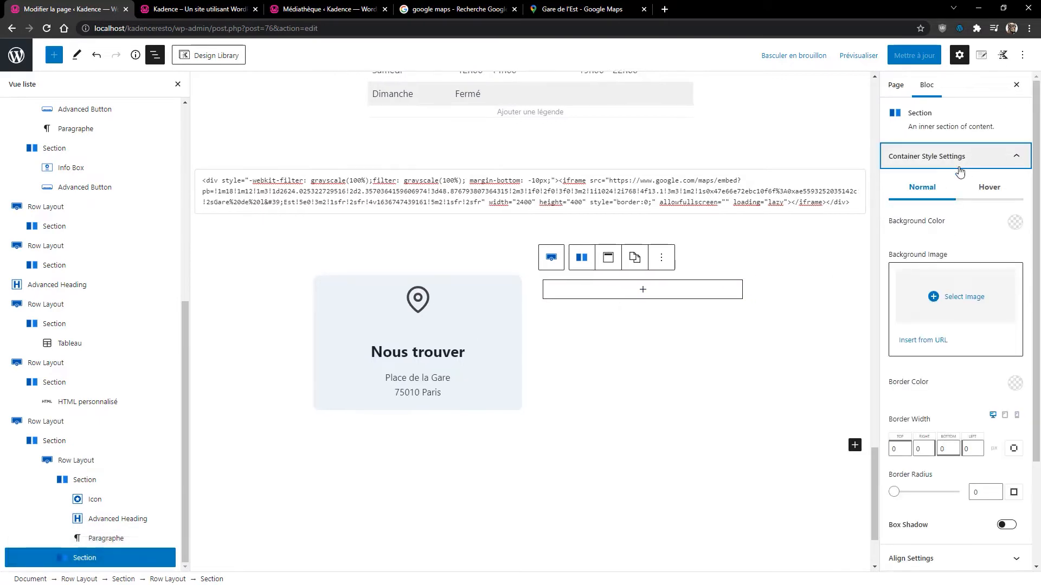
click(1014, 222)
click(973, 192)
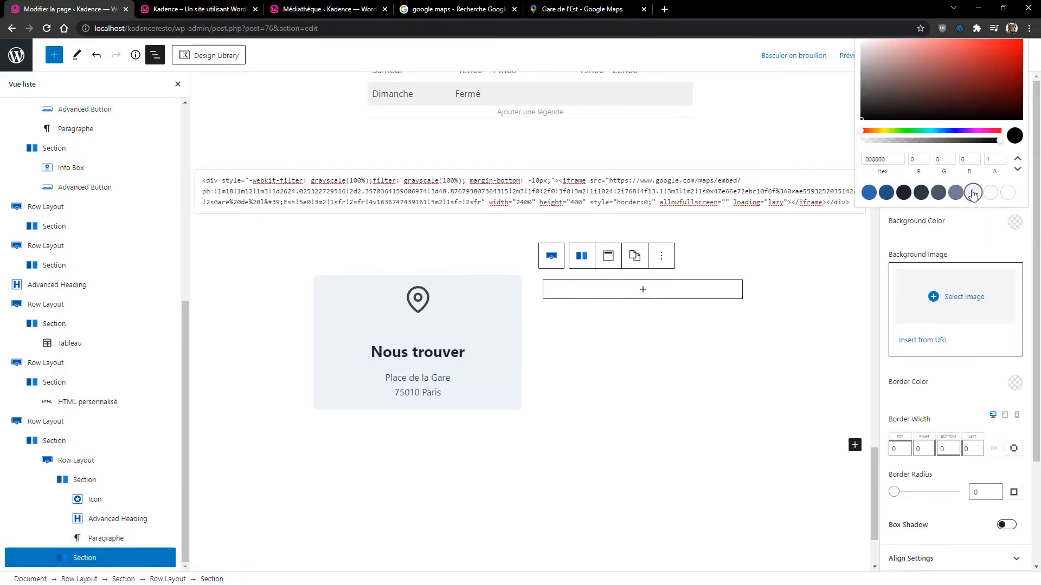
click(979, 494)
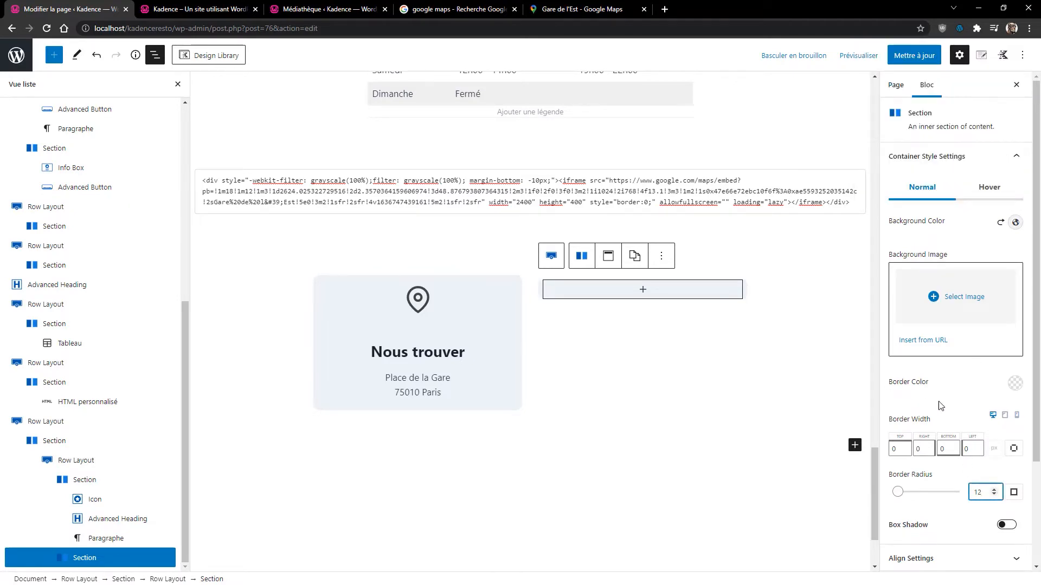
scroll(937, 406, down, 3)
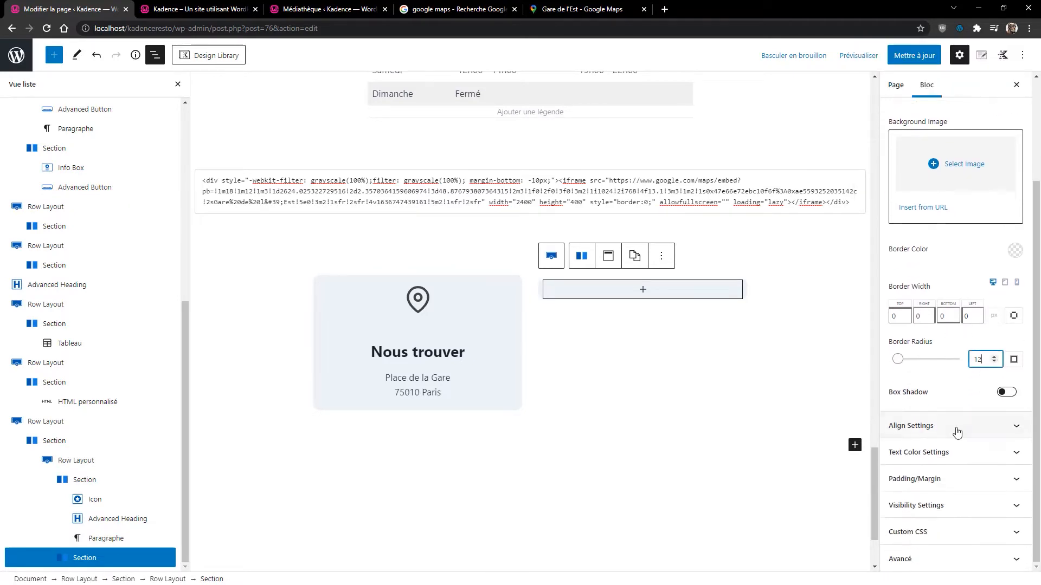
click(1007, 393)
click(1006, 393)
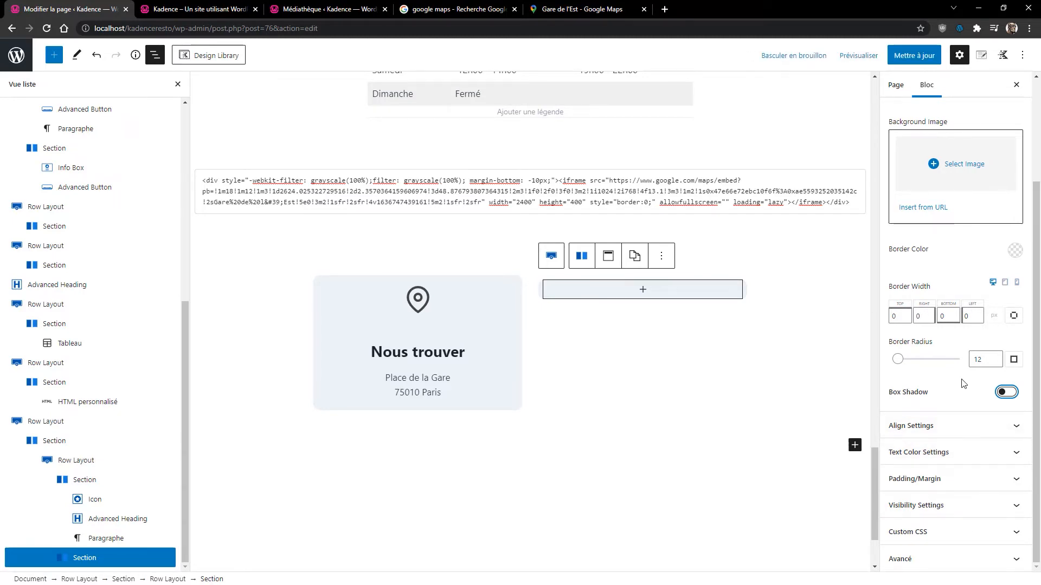
Set the nested row's second section padding to 20 px on all four sides and update the page
click(925, 475)
click(900, 497)
text(20)
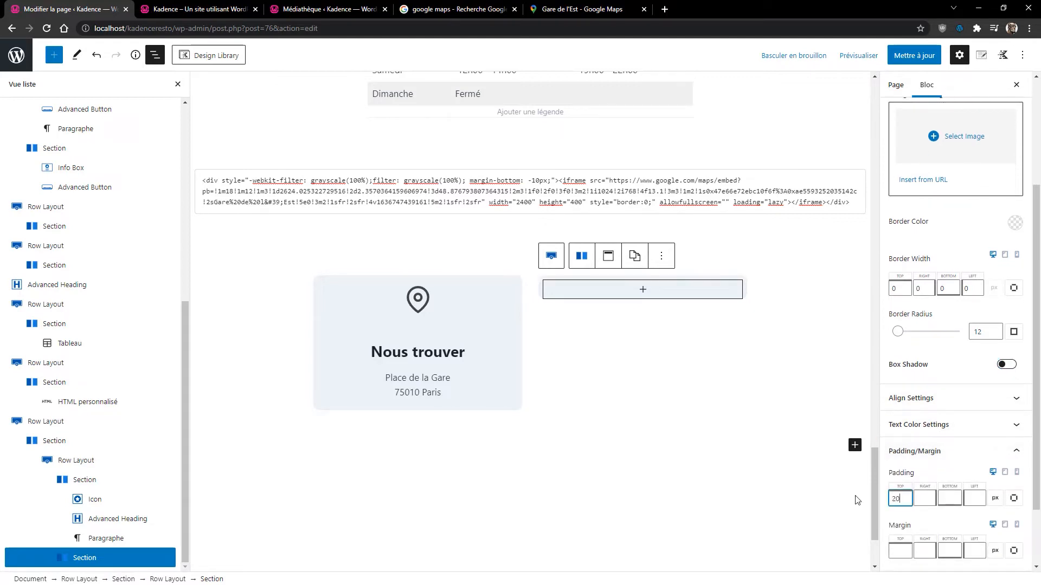
key(Tab)
text(20)
key(Tab)
text(20)
key(Tab)
text(20)
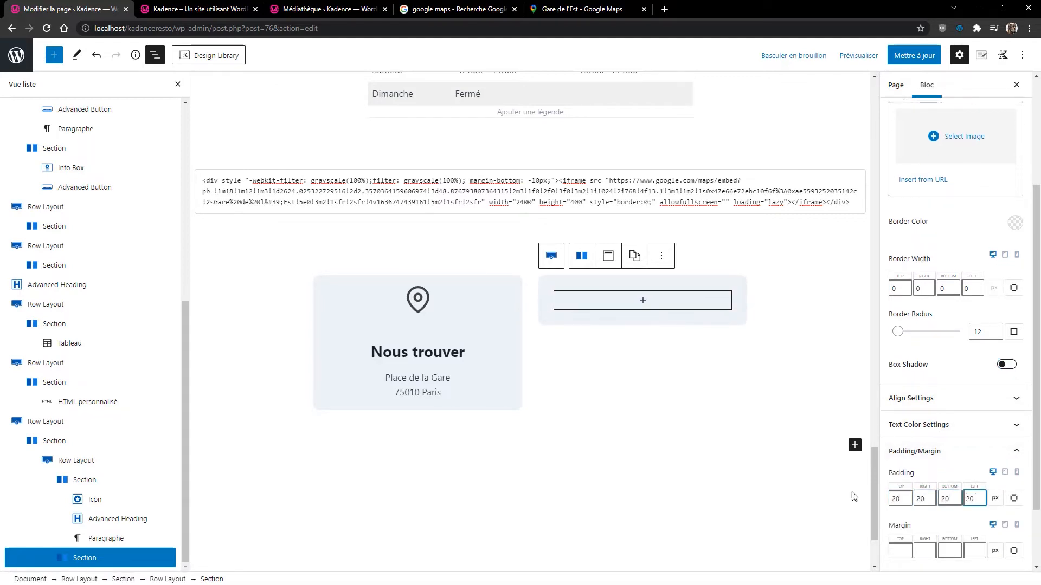
click(919, 59)
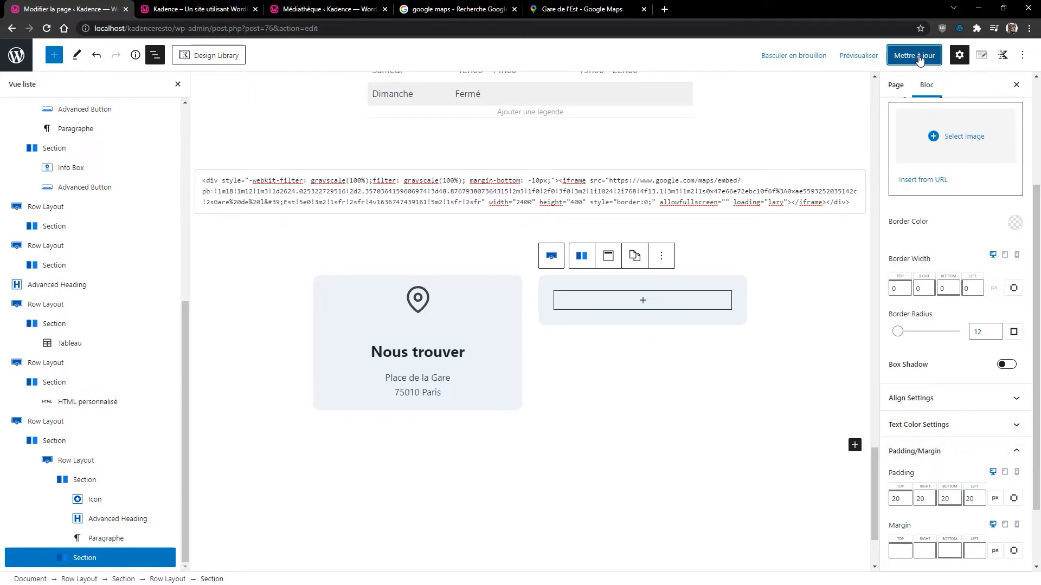
click(641, 305)
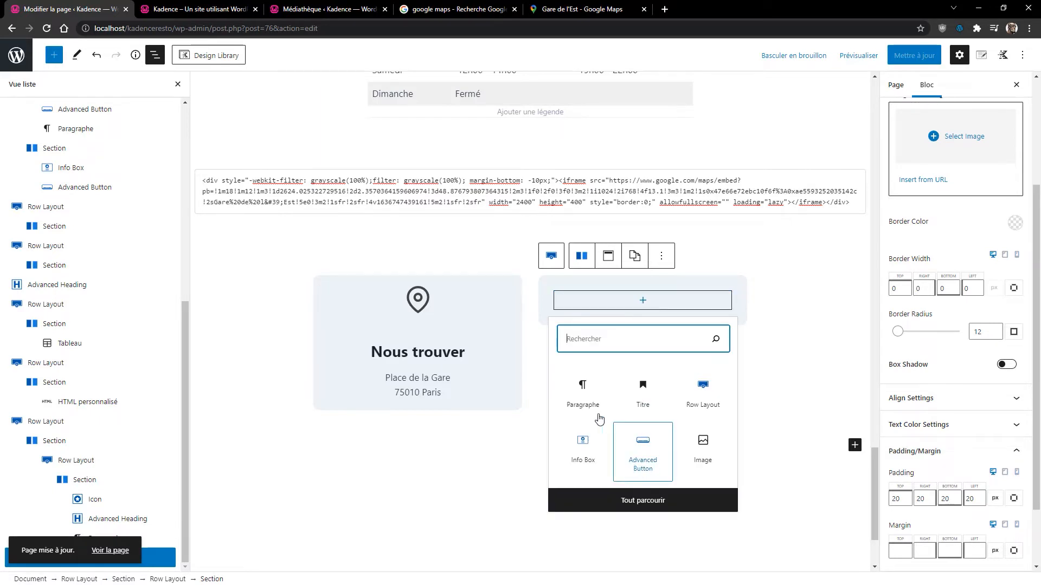
click(585, 452)
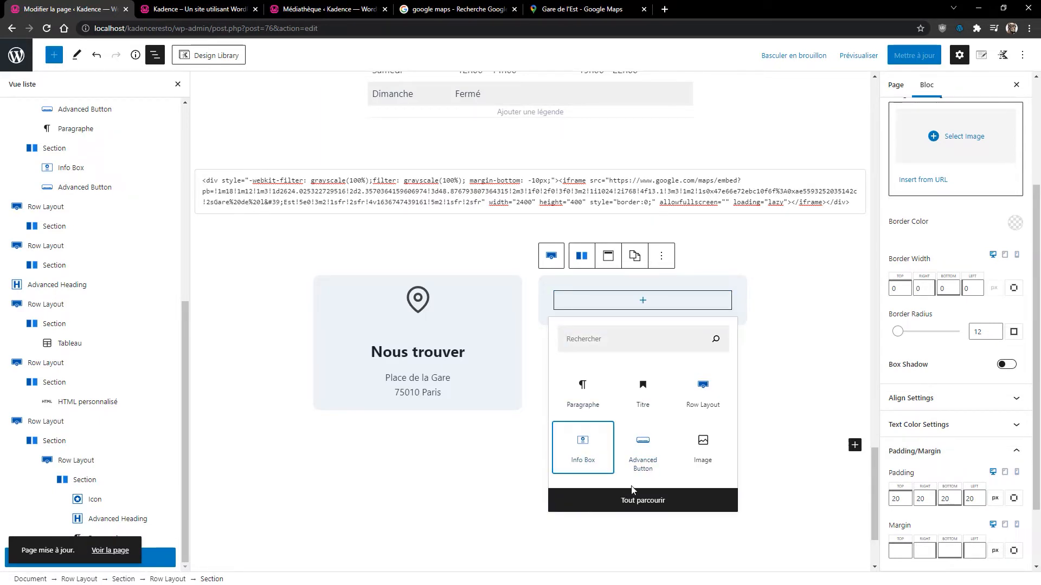
click(665, 502)
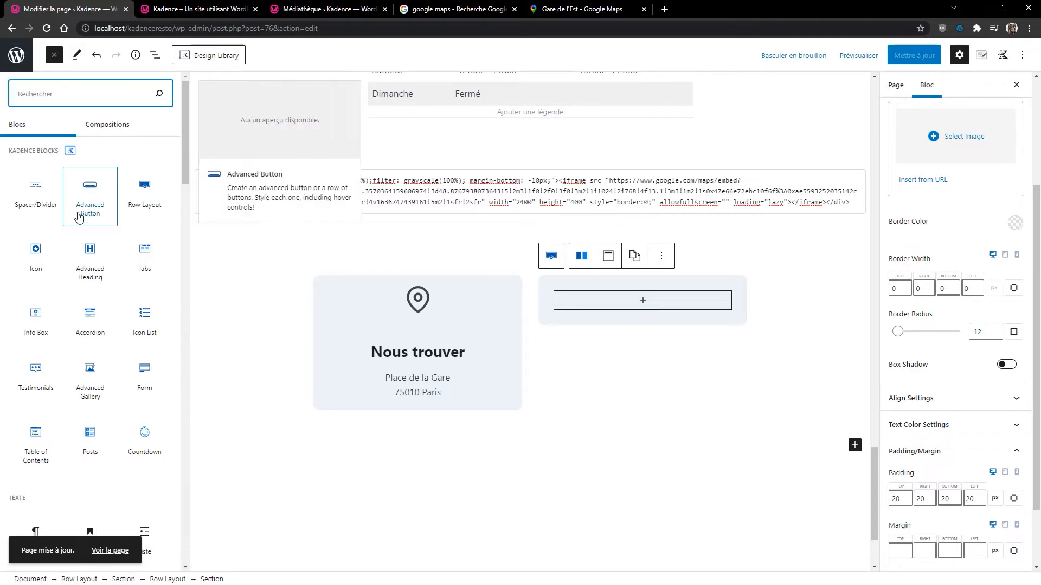
click(38, 322)
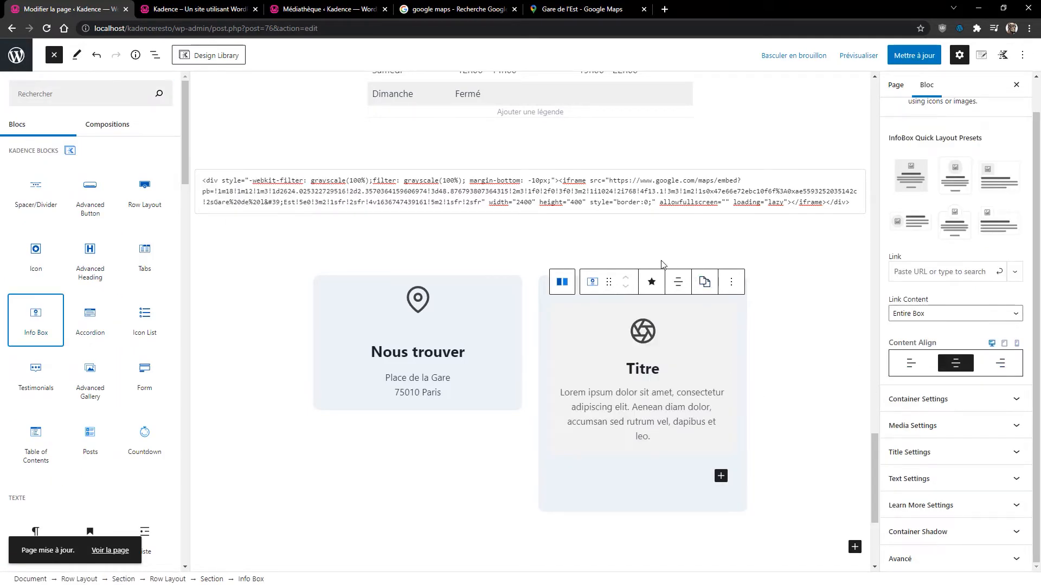
click(733, 289)
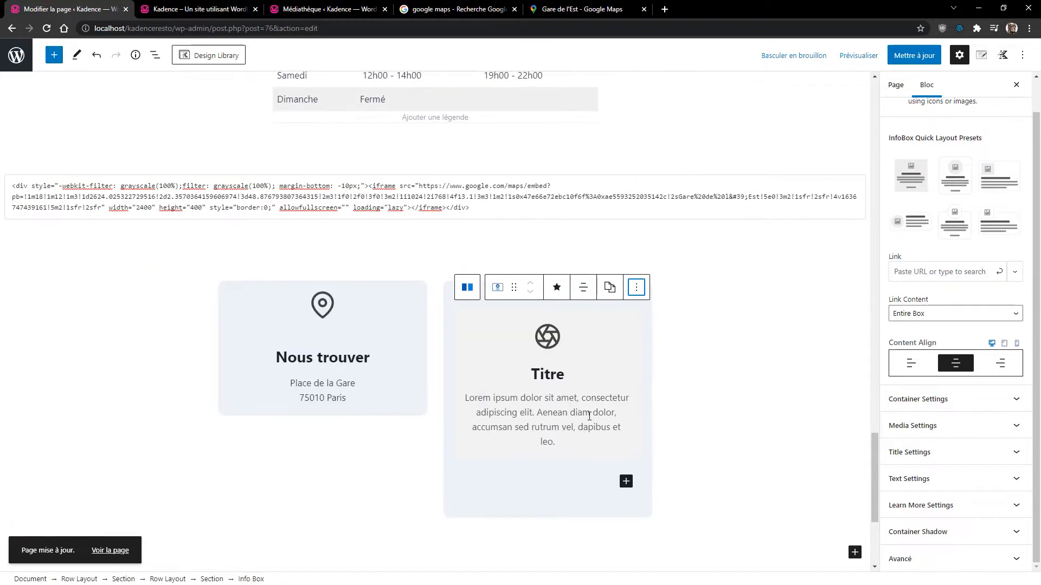
click(637, 289)
click(662, 536)
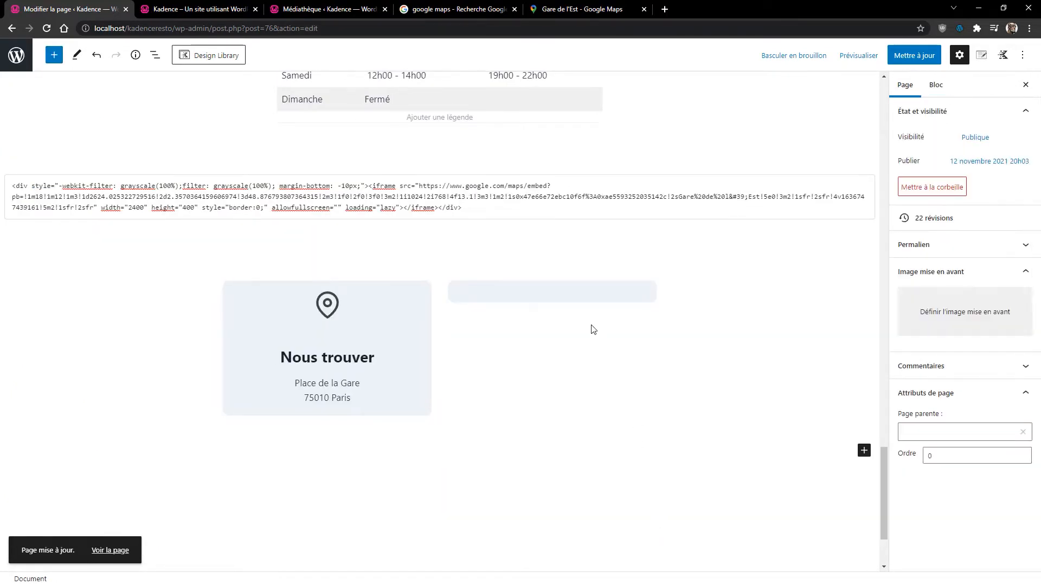
Insert a Kadence Icon block in the empty second shaded section
click(555, 300)
click(550, 306)
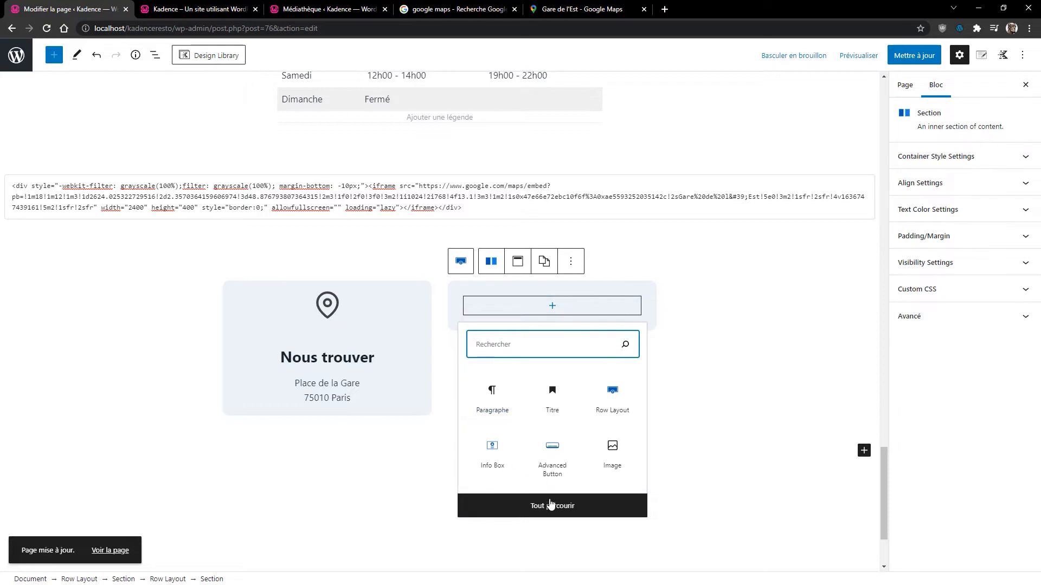
click(549, 563)
mouse_move(35, 251)
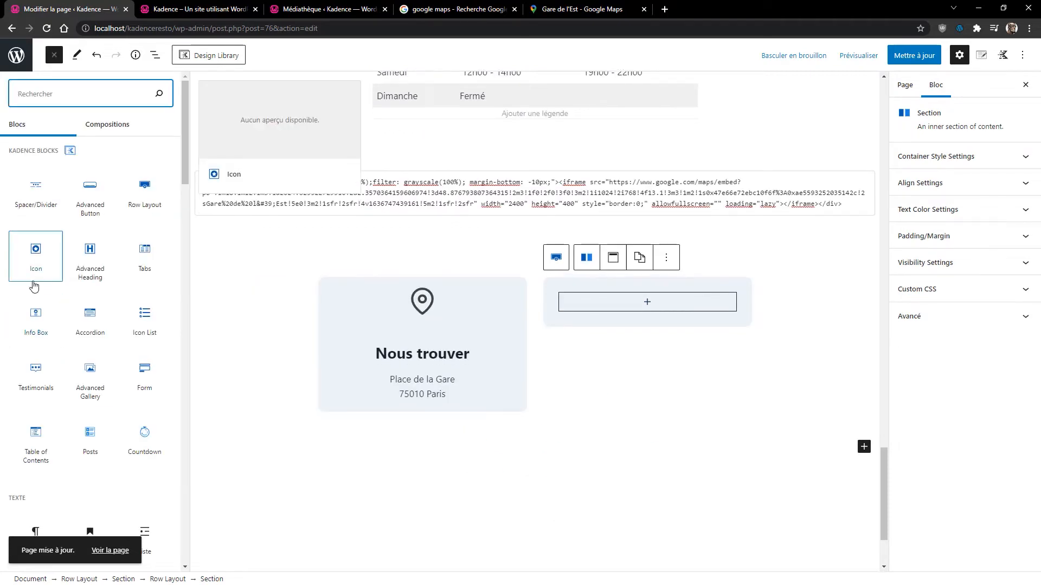
click(36, 250)
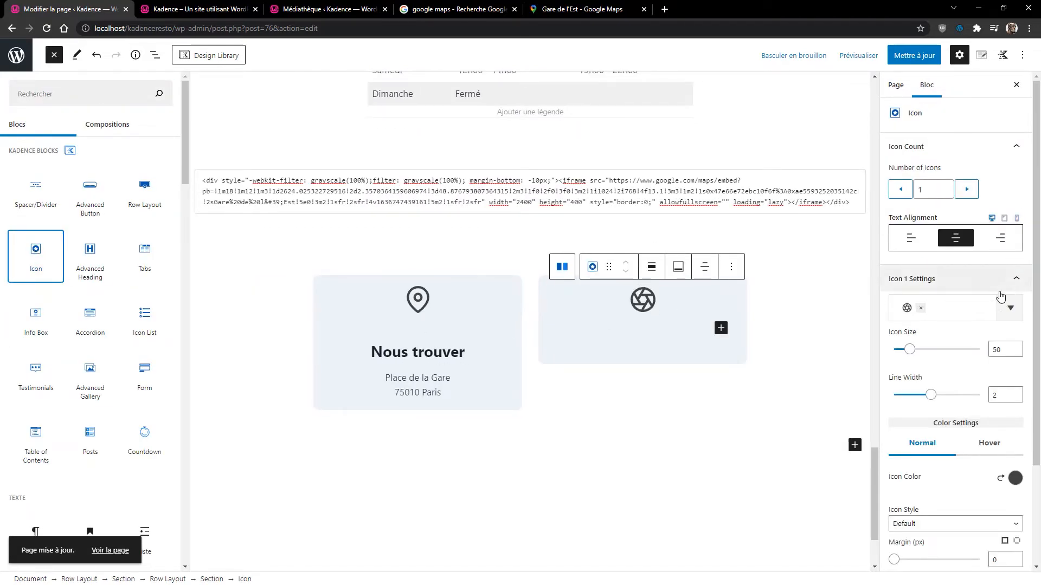
Replace the icon in the second contact card with the outlined handset found by searching the icons for "Phone"
scroll(955, 414, down, 3)
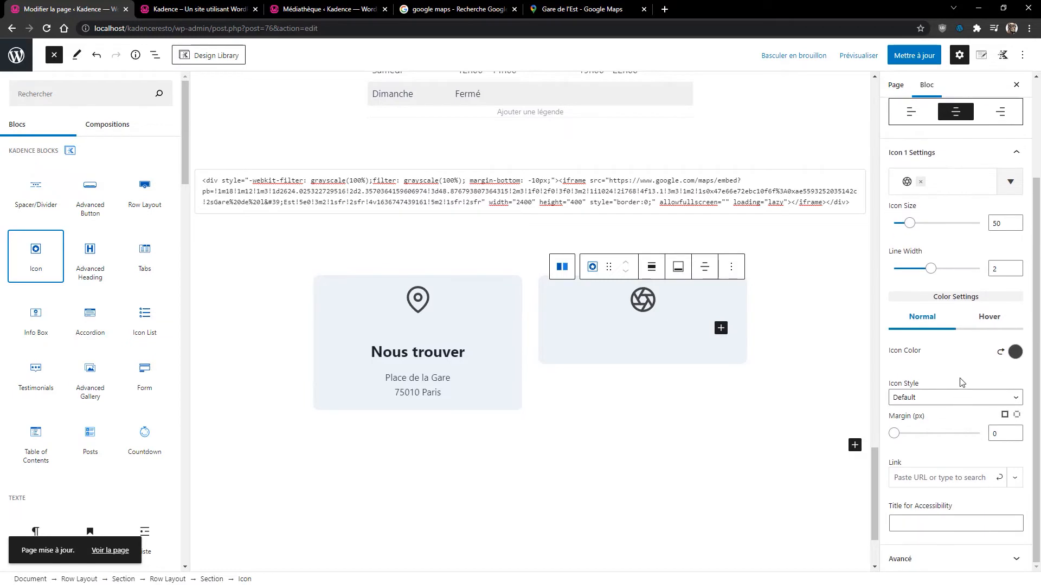
click(924, 186)
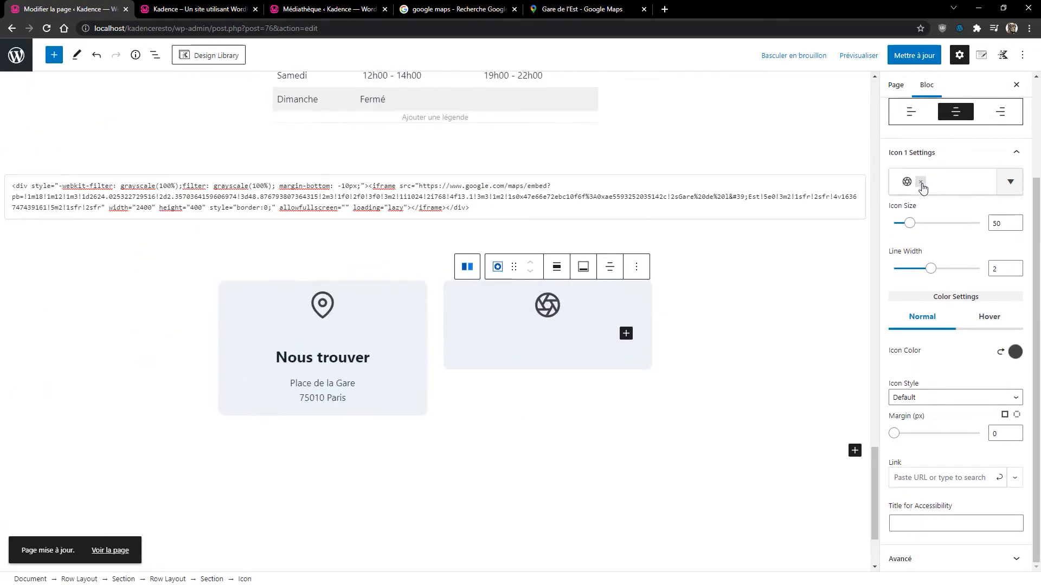
click(939, 228)
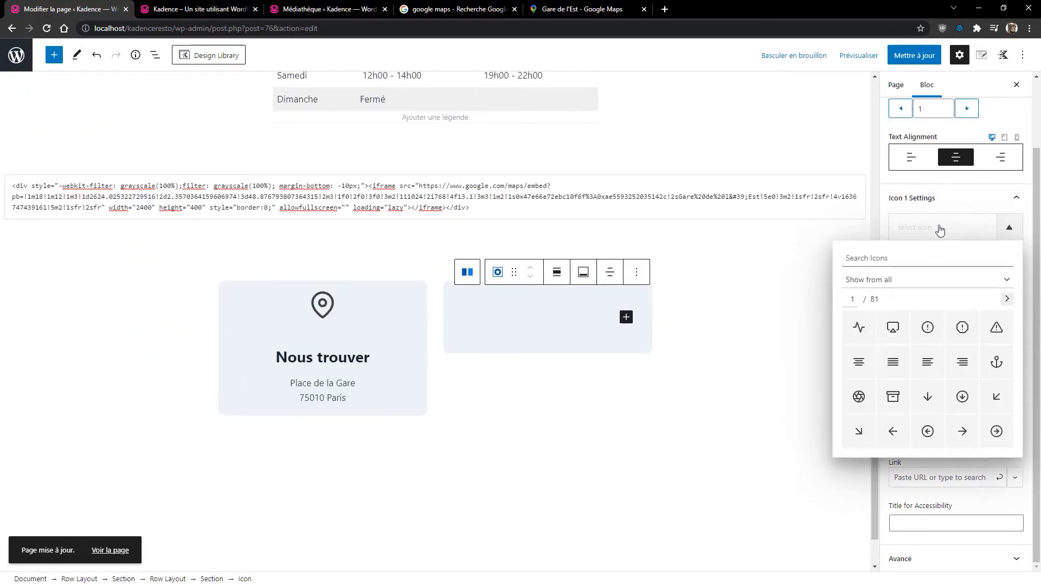
text(Phone)
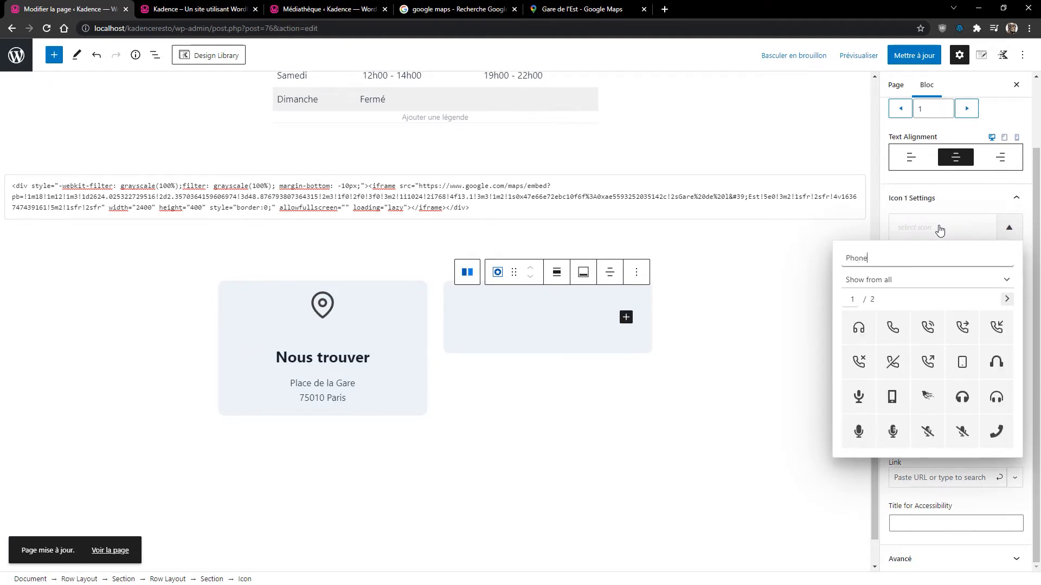
click(893, 327)
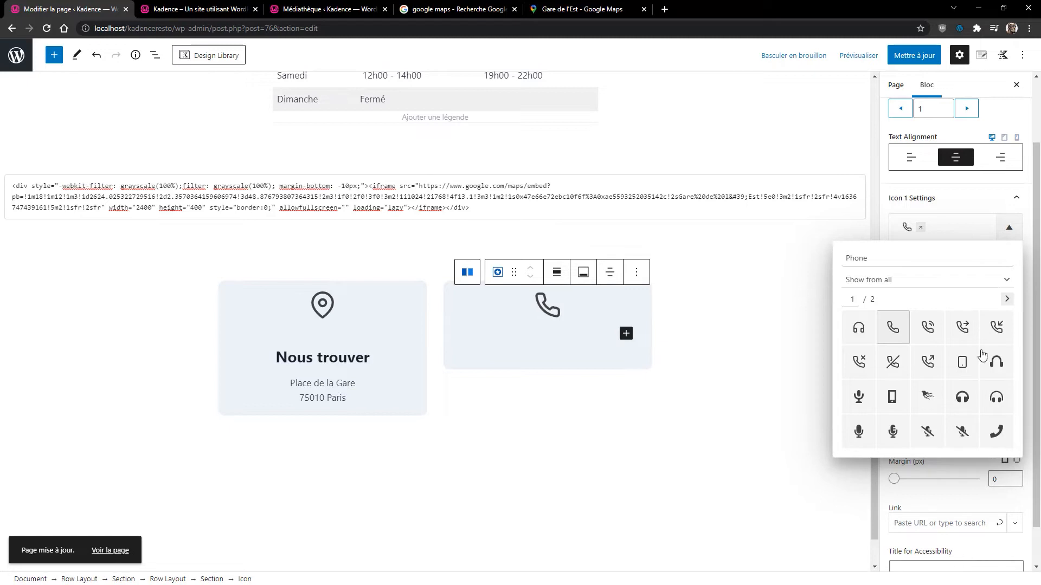
click(959, 181)
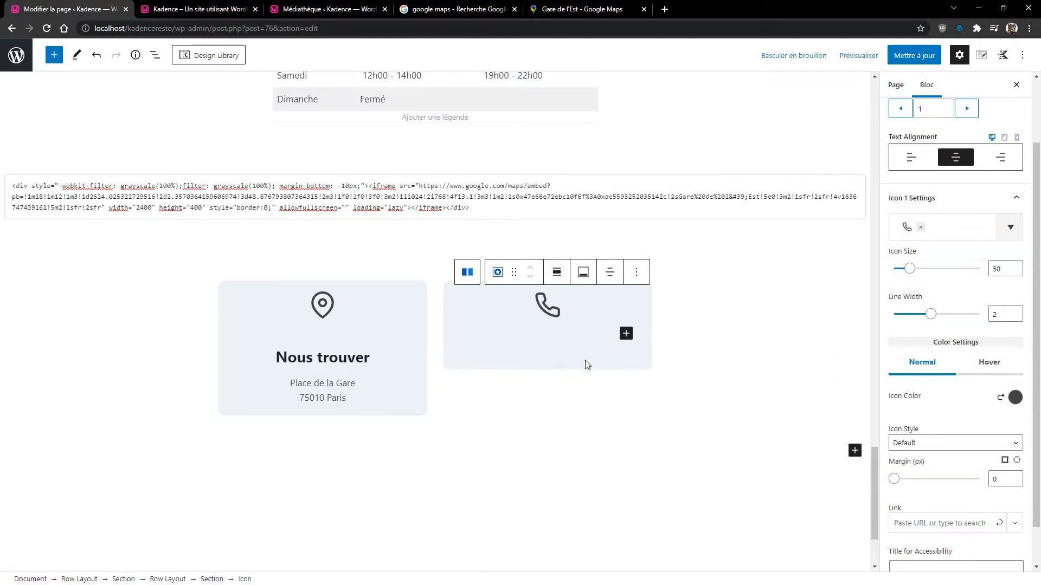
Add an Advanced Heading reading "Nous contacter" below the phone icon and centre it
click(626, 333)
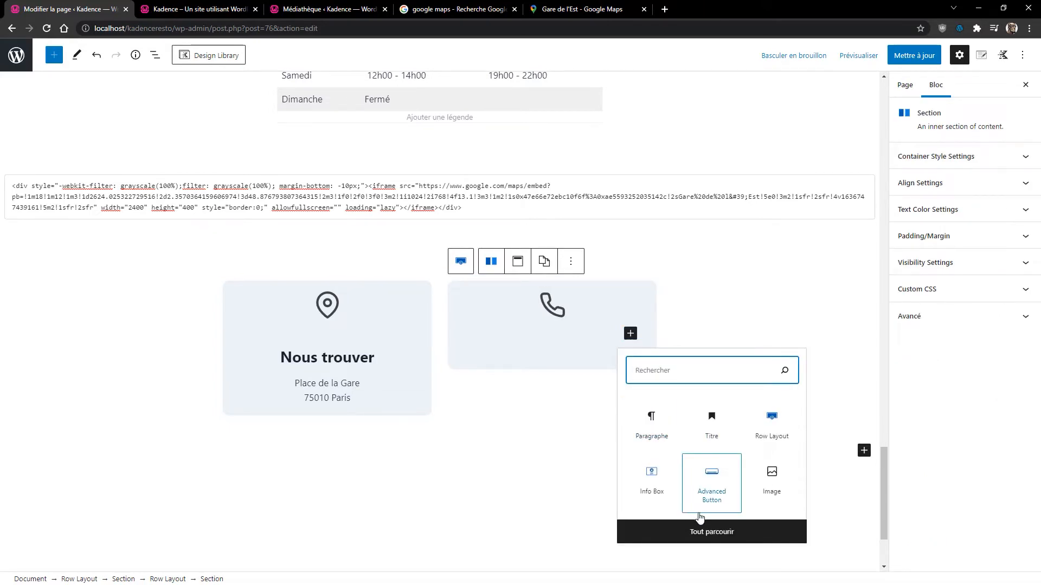
click(712, 528)
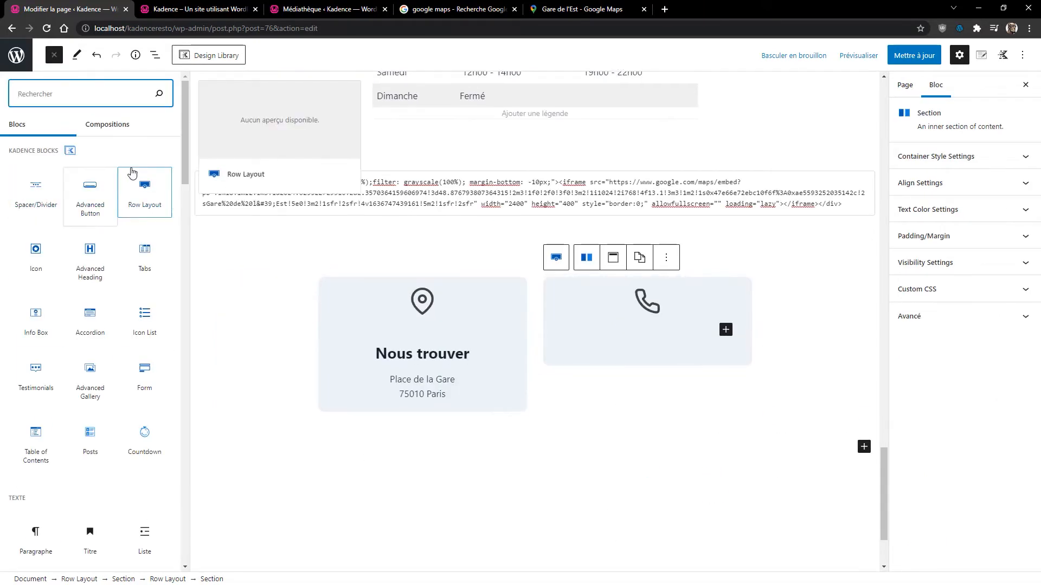
click(104, 254)
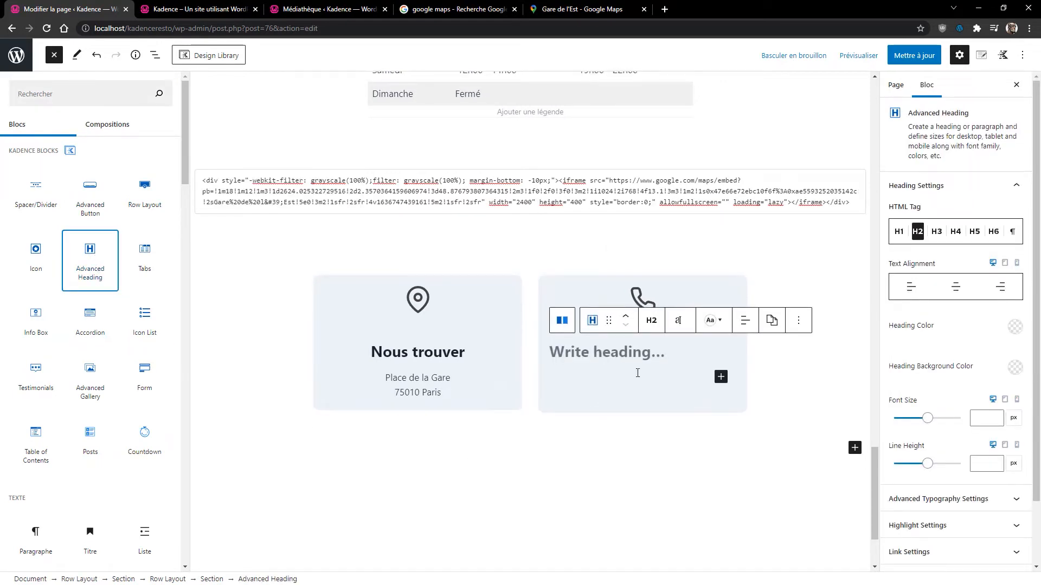
click(638, 355)
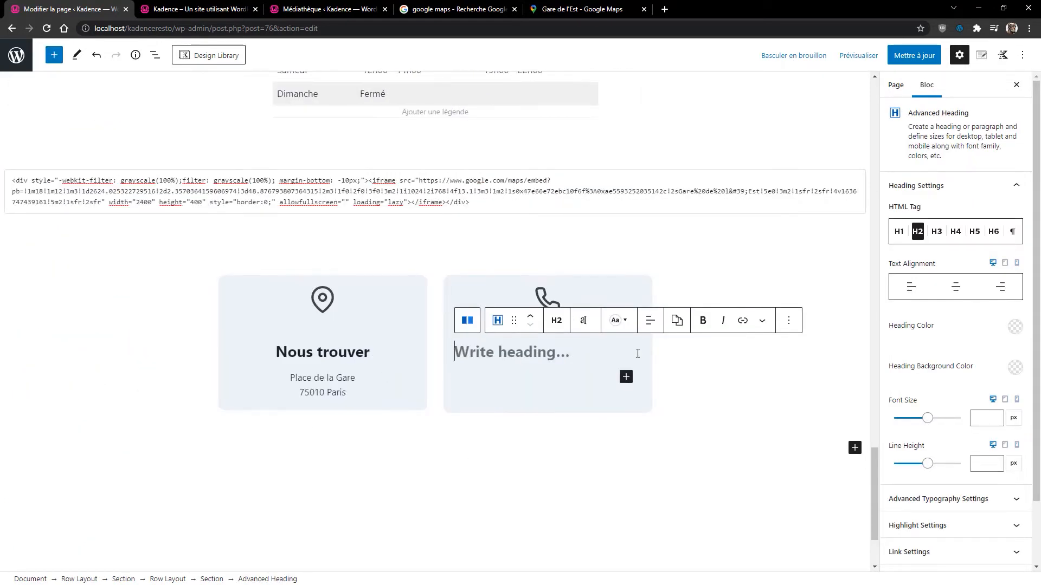
text(Nous contacter)
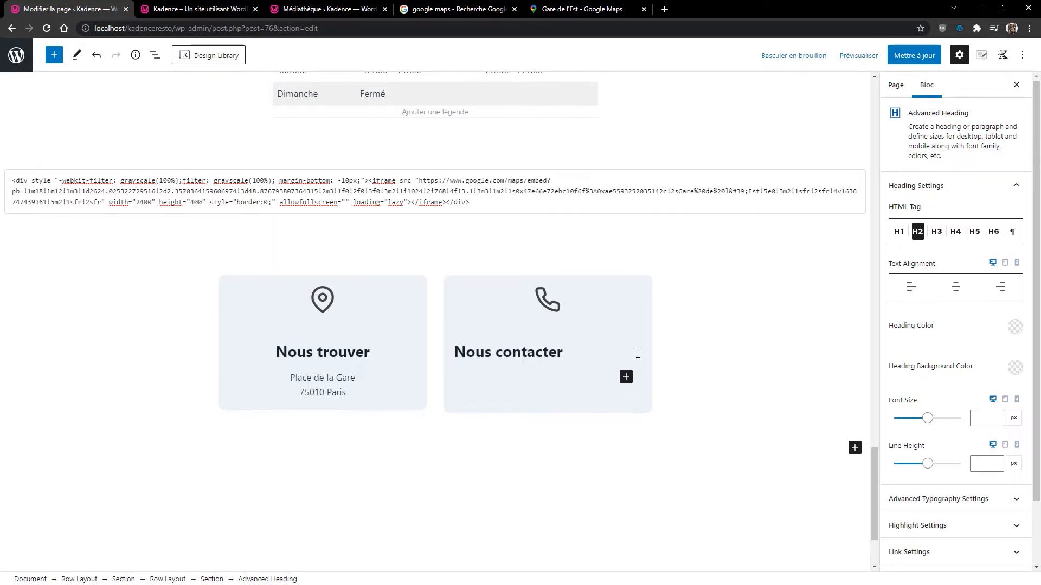
click(957, 290)
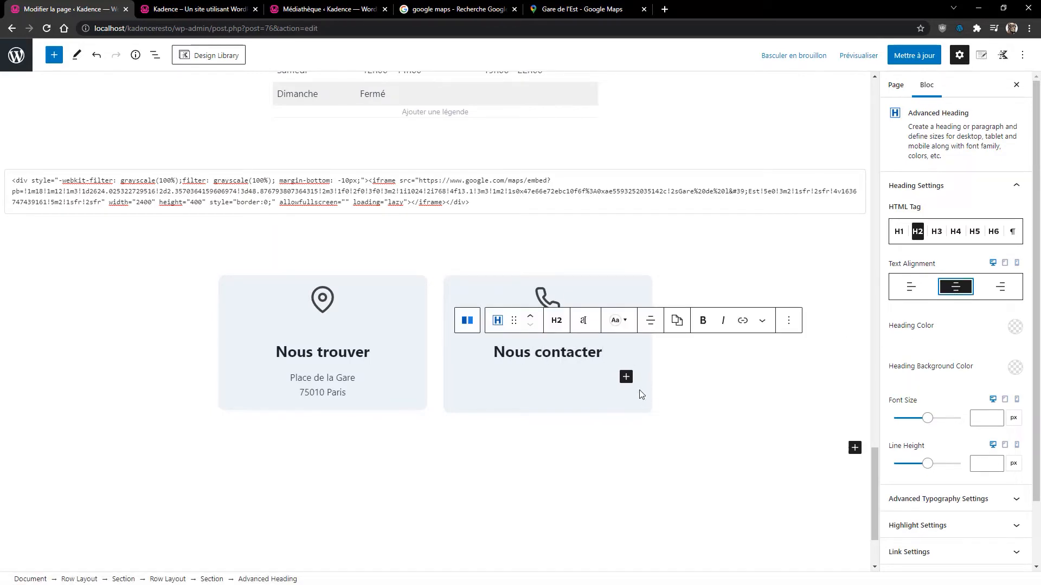
Add a centred paragraph with the restaurant's phone number under "Nous contacter", with a line break before the number
click(627, 379)
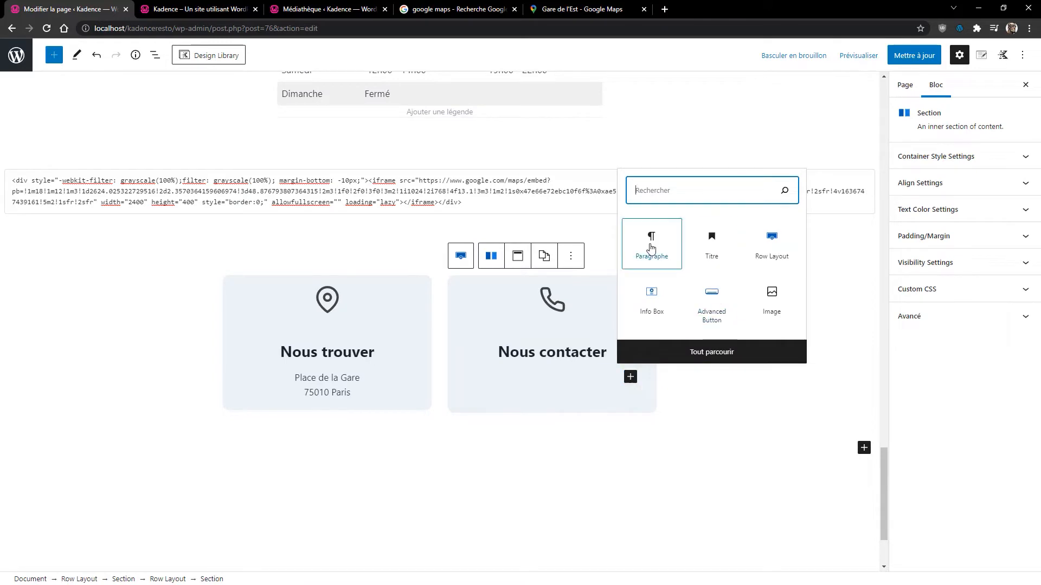
click(651, 248)
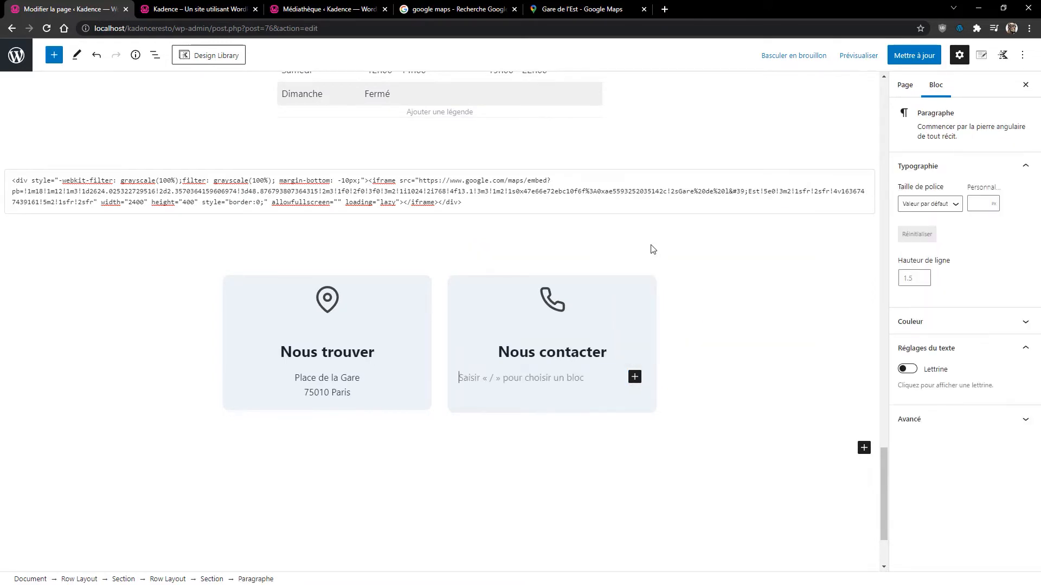
text(01 00 00 00 00)
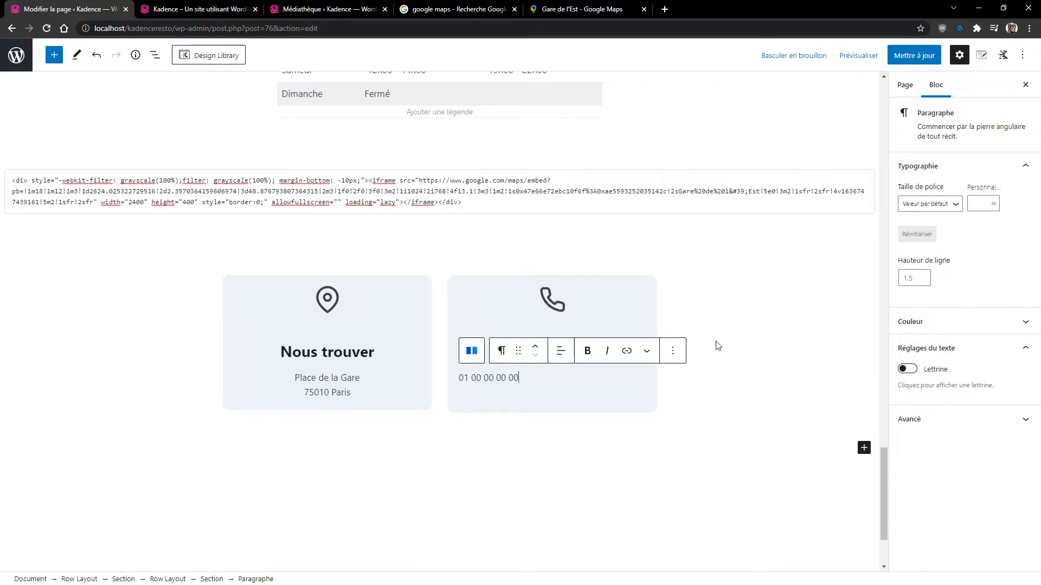
click(561, 352)
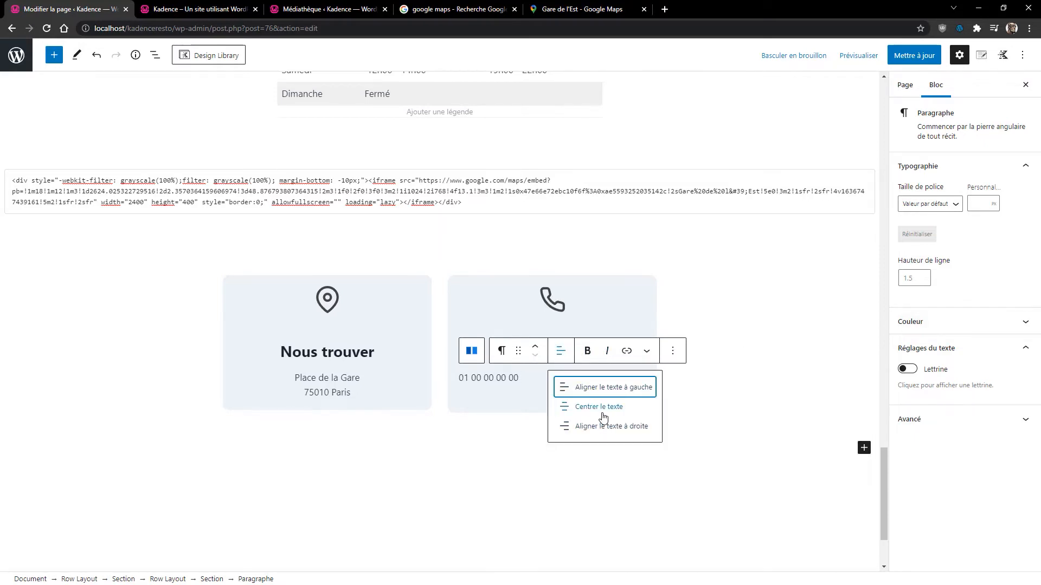
click(605, 415)
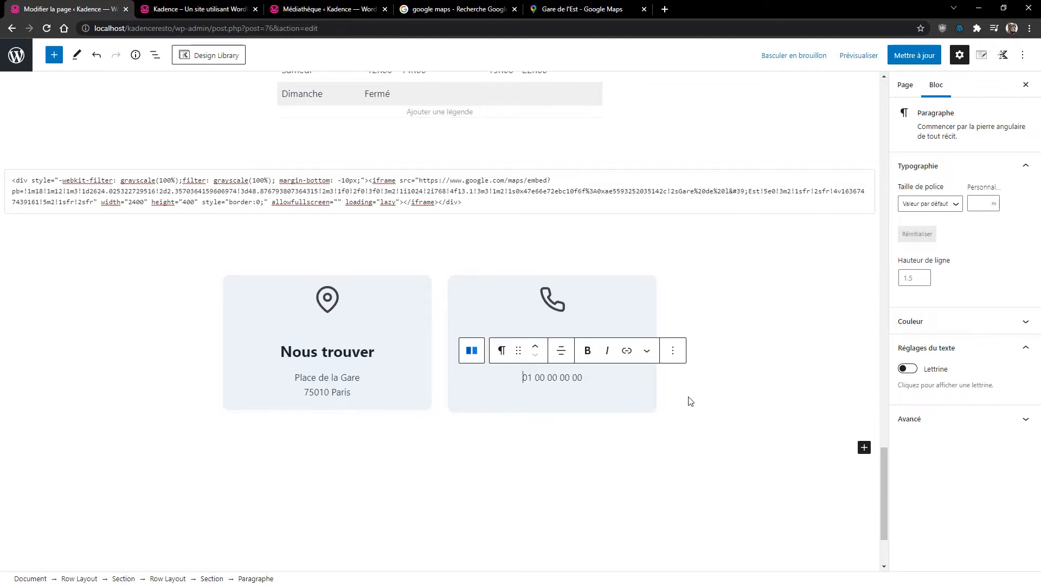
key(shift+Return)
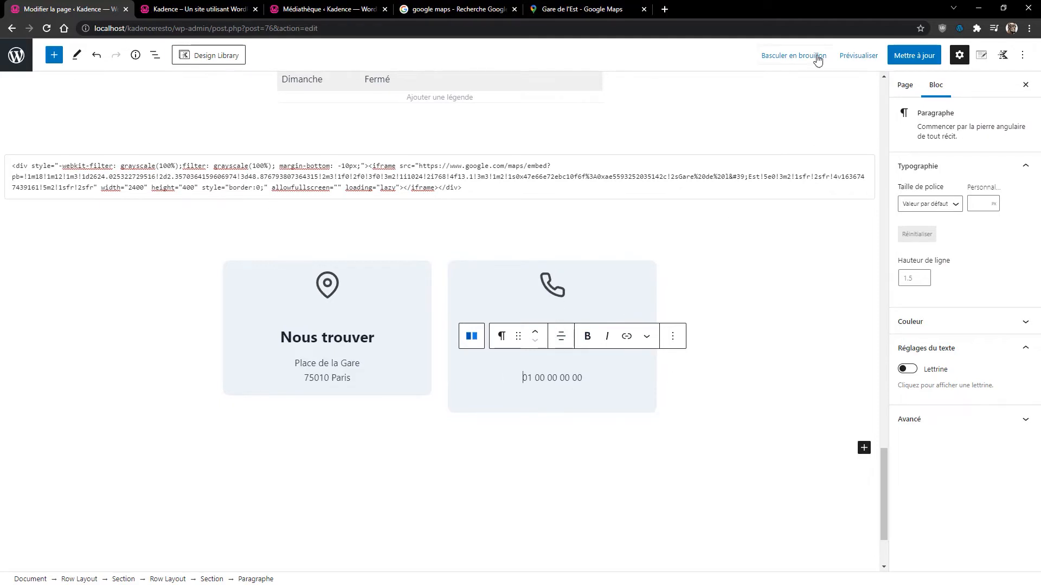
Save the page update and reload the editor
click(914, 55)
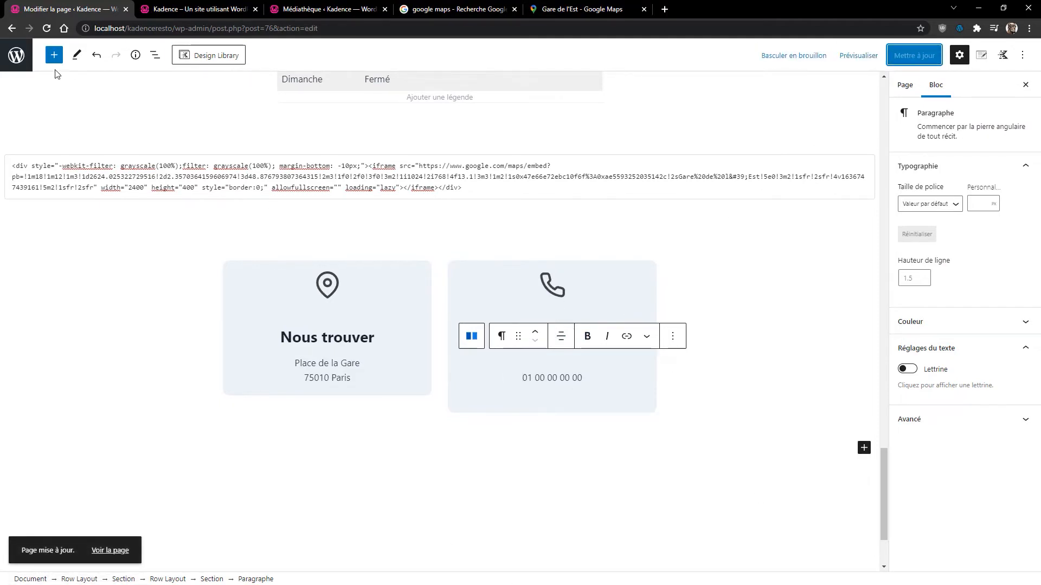
click(47, 28)
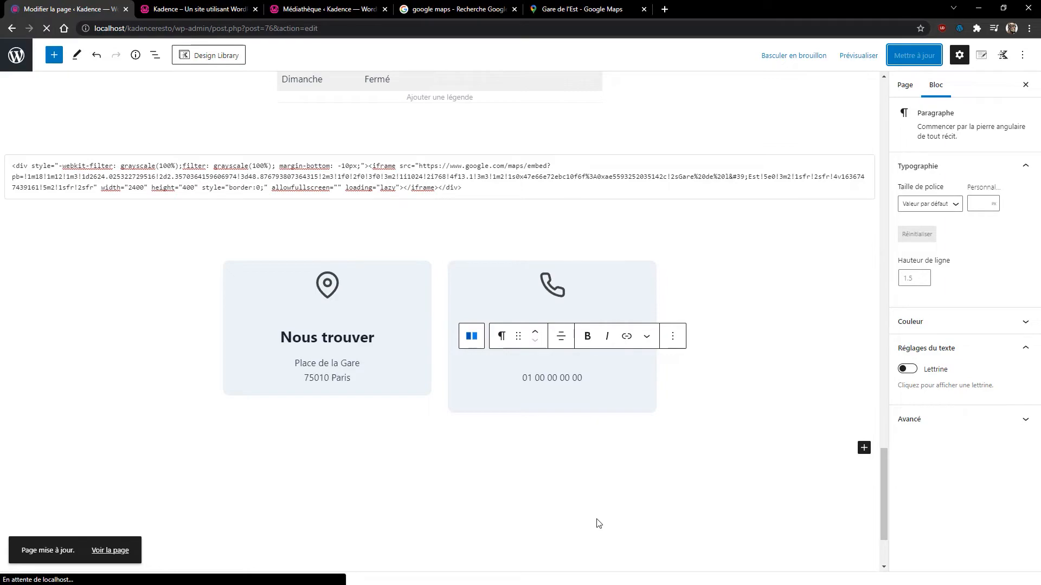
scroll(574, 418, down, 10)
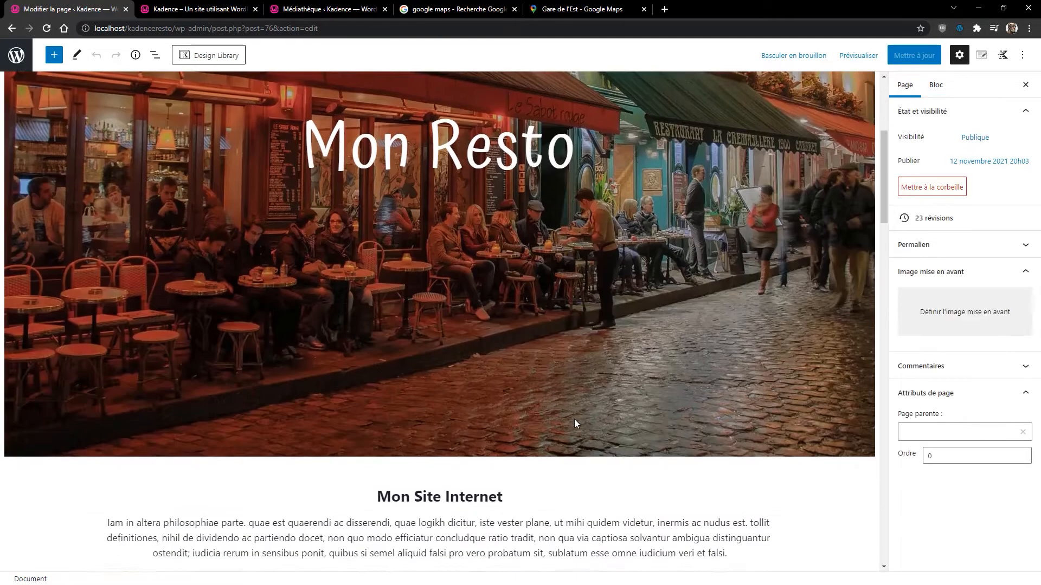
scroll(710, 427, down, 20)
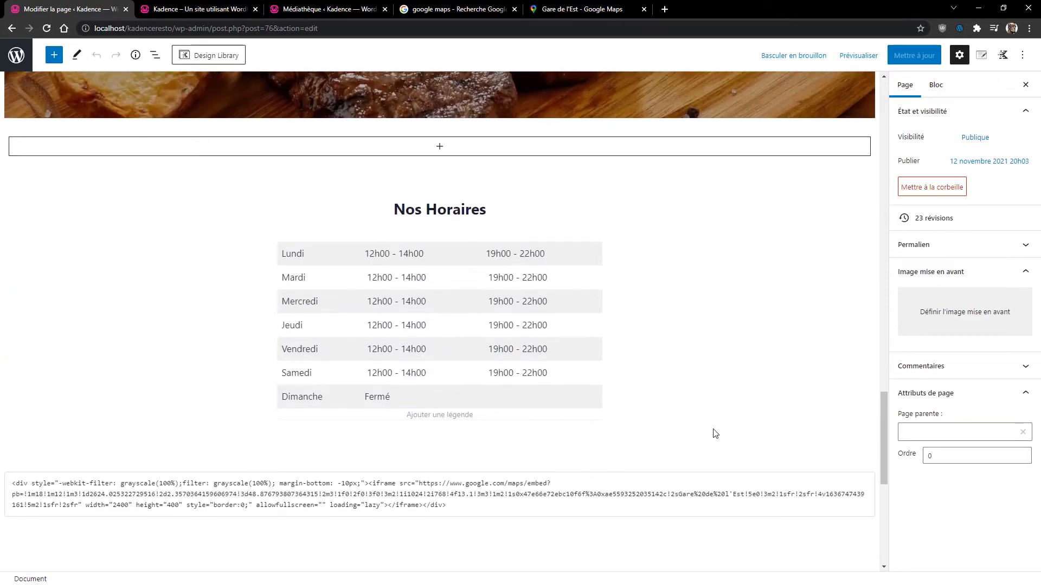
scroll(732, 442, down, 2)
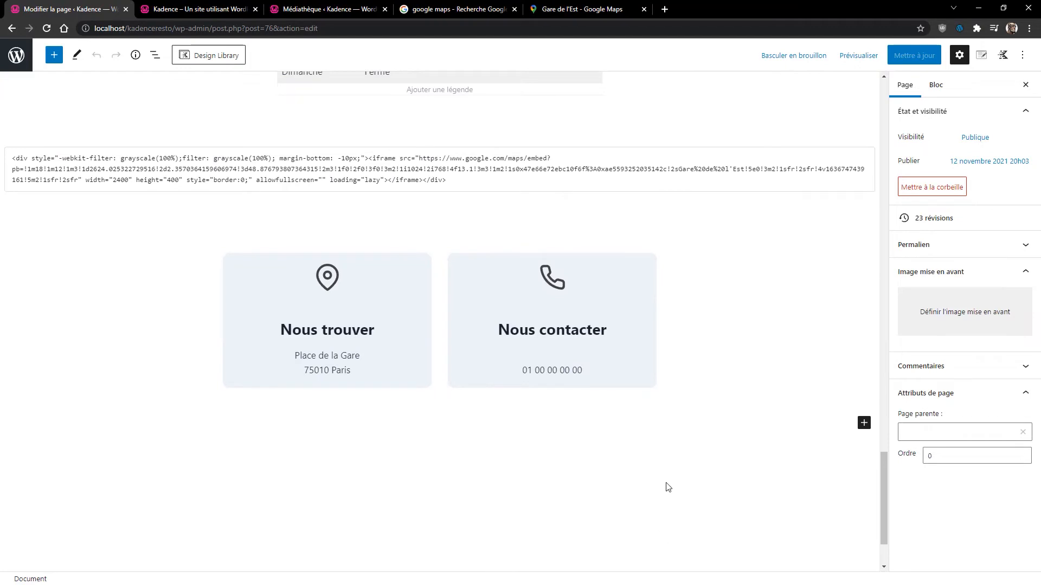
Add a single-column Row Layout below the contact cards and set its custom content max width to 800 px
click(864, 423)
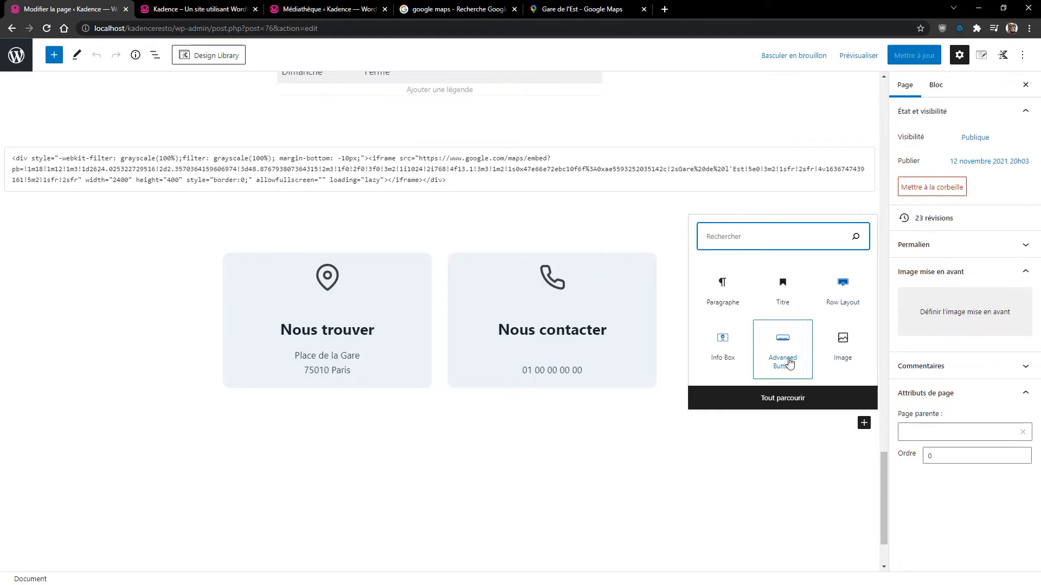
click(842, 287)
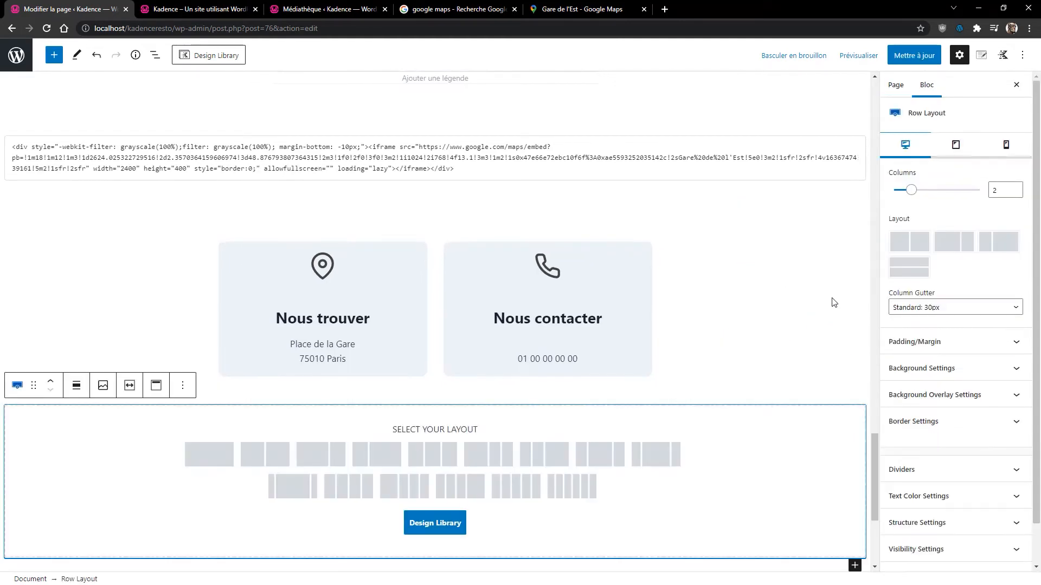
click(209, 454)
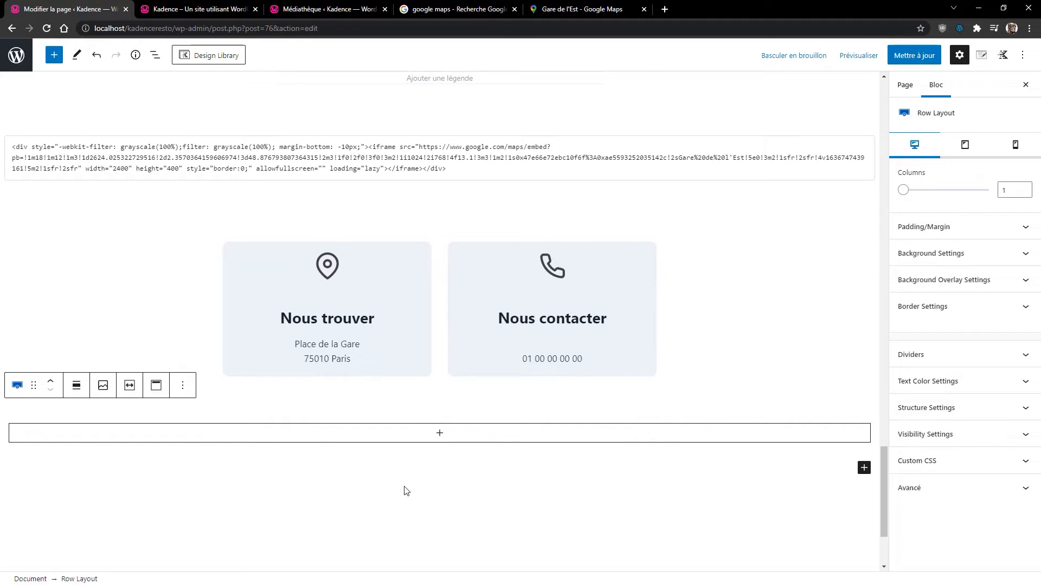
click(938, 408)
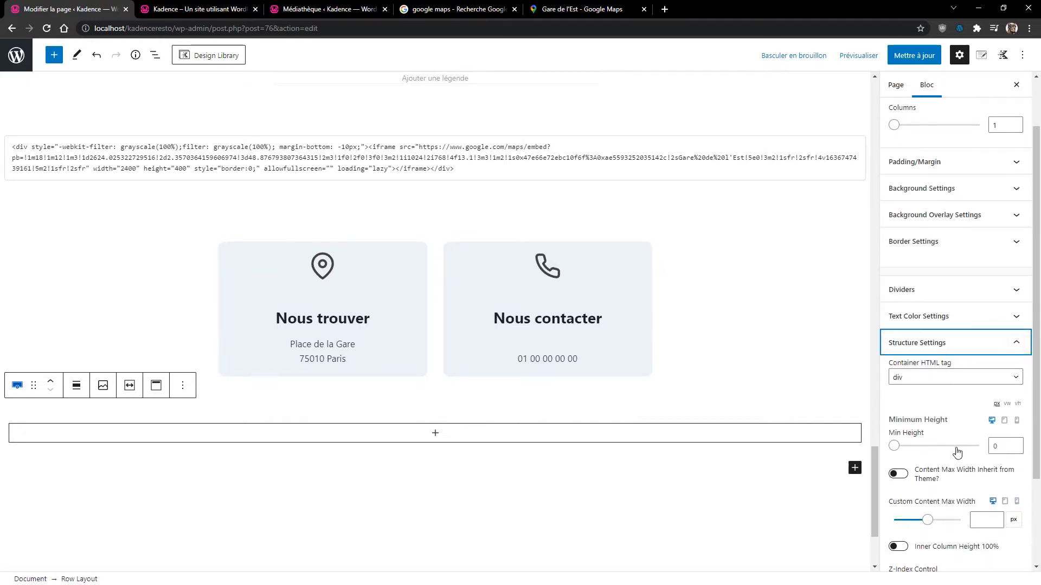
click(980, 523)
text(800)
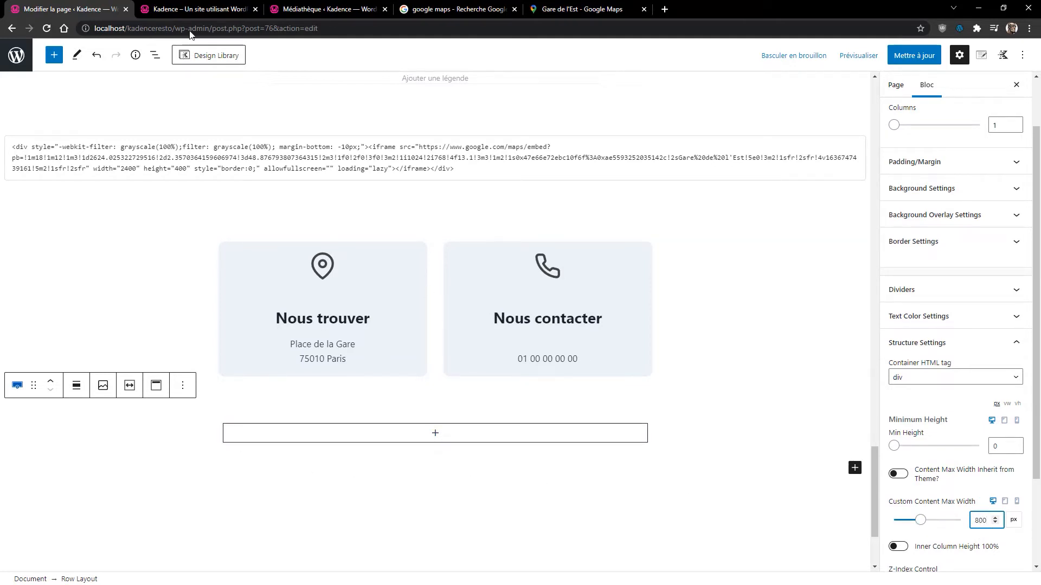
Set the background colour of the section inside the new row to the light grey-blue palette colour EDF2F7
click(156, 54)
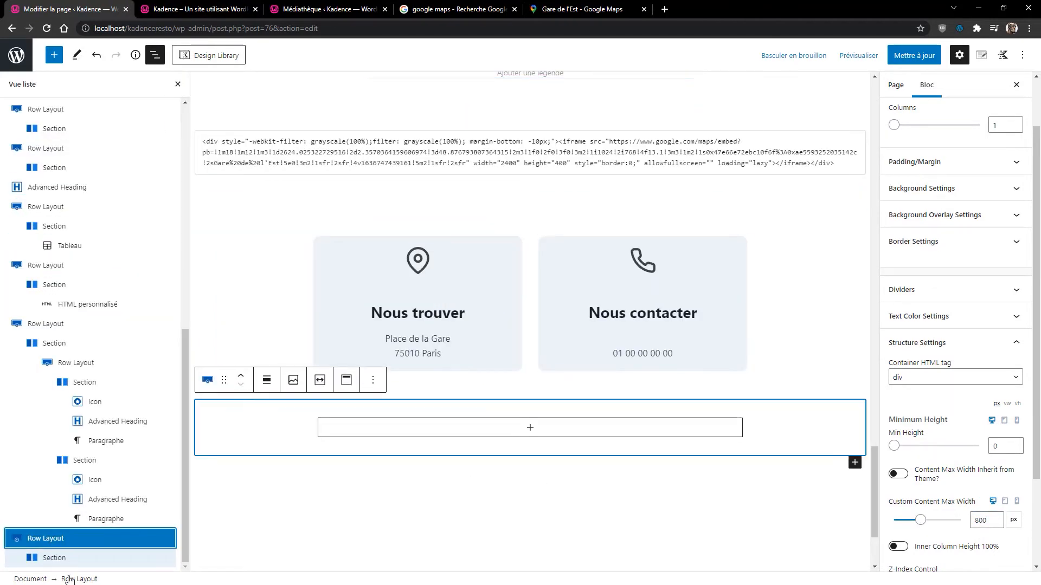
click(52, 558)
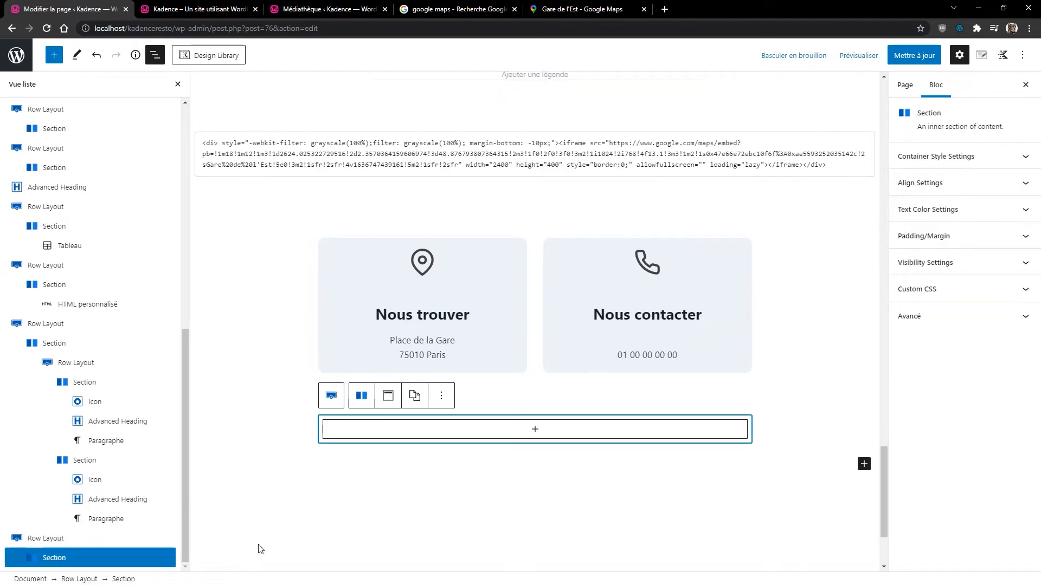
click(949, 157)
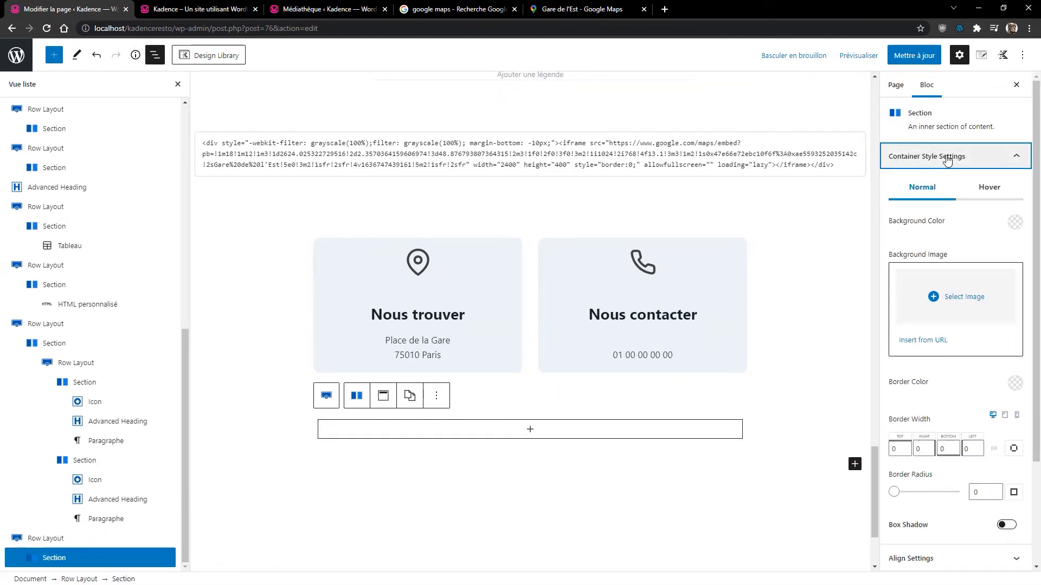
click(1016, 230)
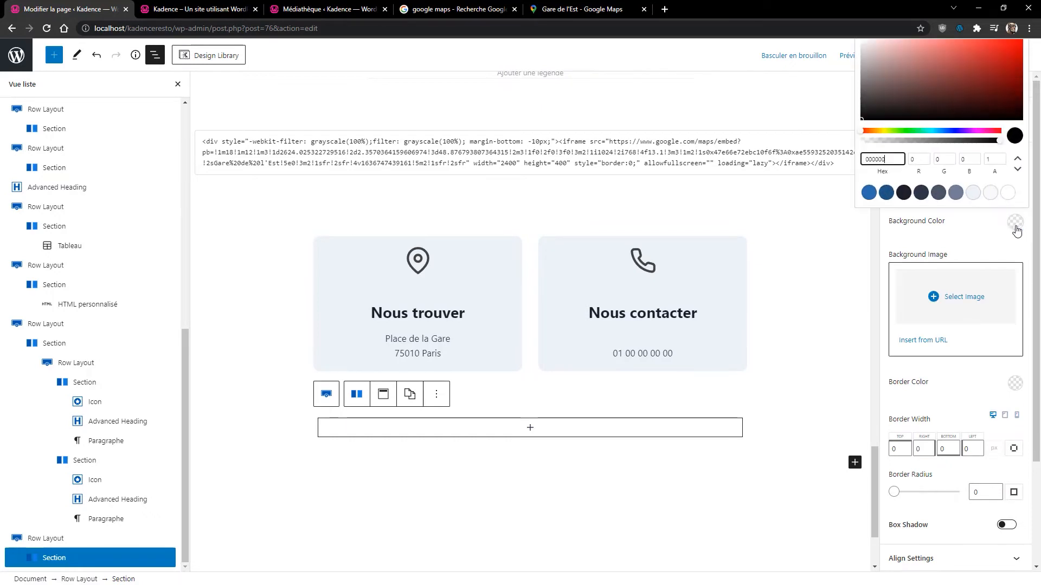
click(973, 193)
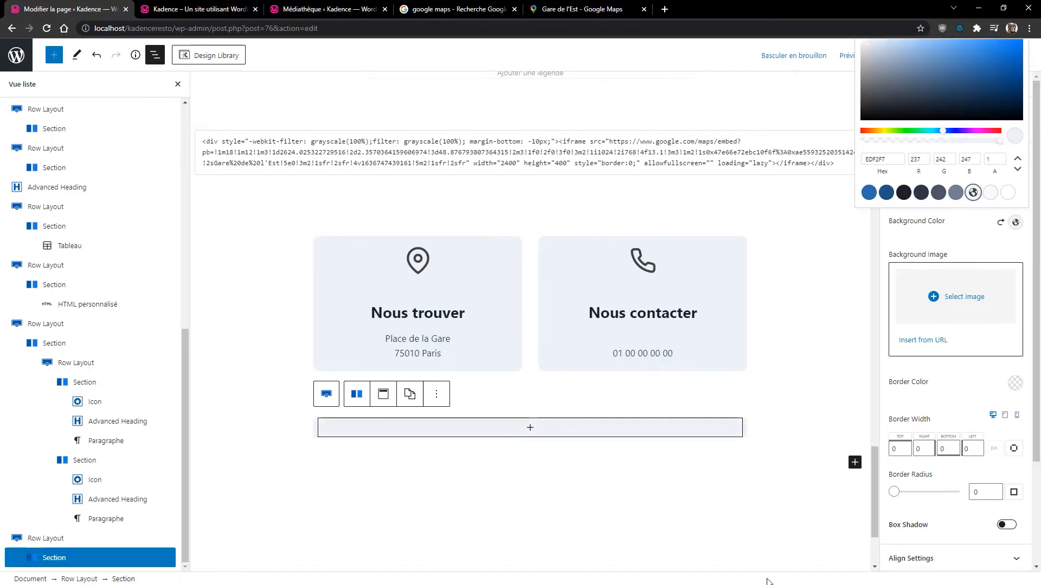
Set the new section's border width to 20 px on all four sides
click(900, 451)
text(1)
key(Tab)
text(2)
key(Tab)
key(shift+Tab)
text(20)
key(Tab)
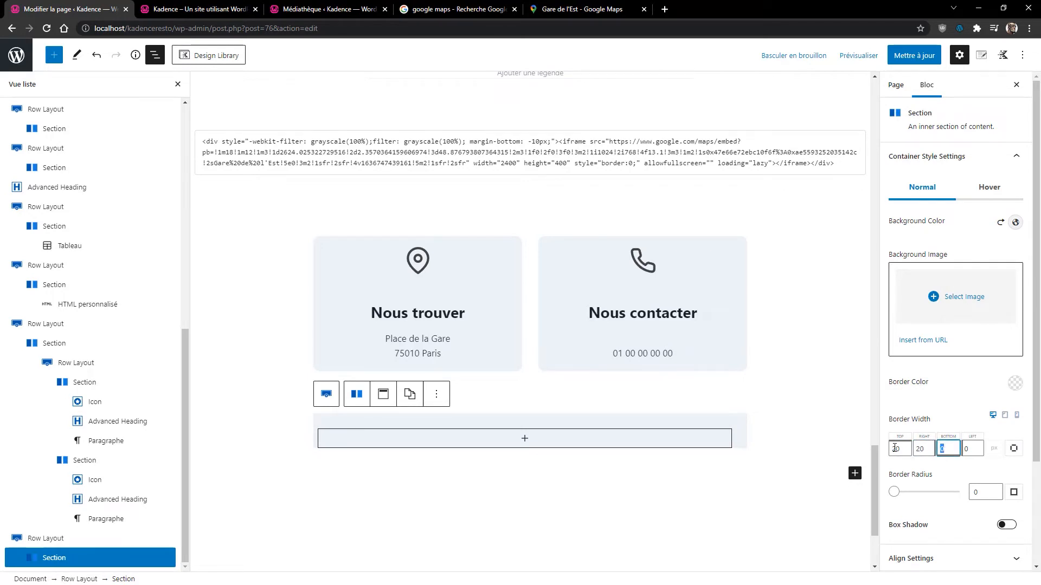
text(20)
key(Tab)
text(20)
key(Tab)
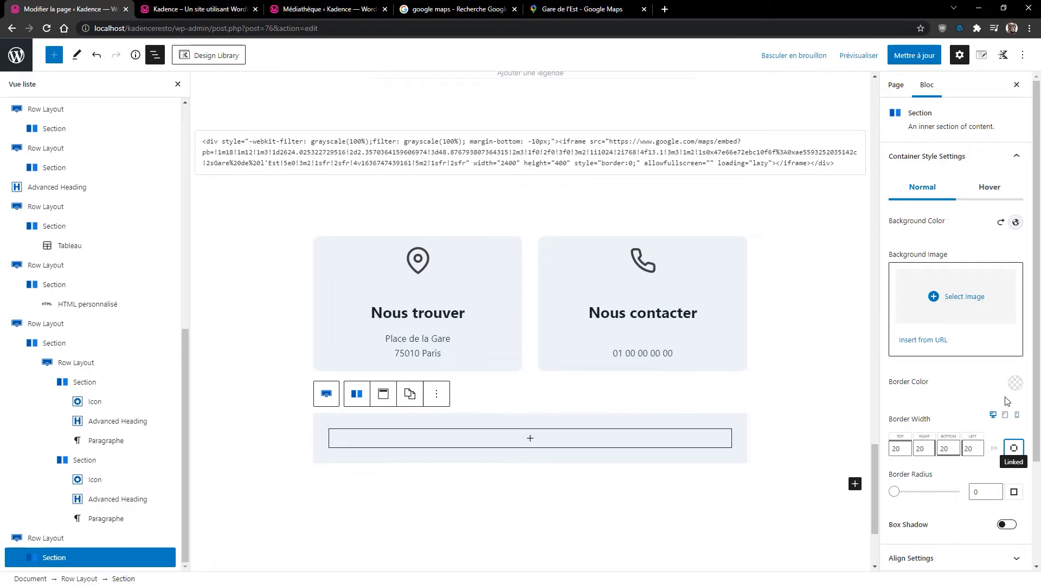
Set the new section's border radius to 12 and save the page update
double_click(978, 492)
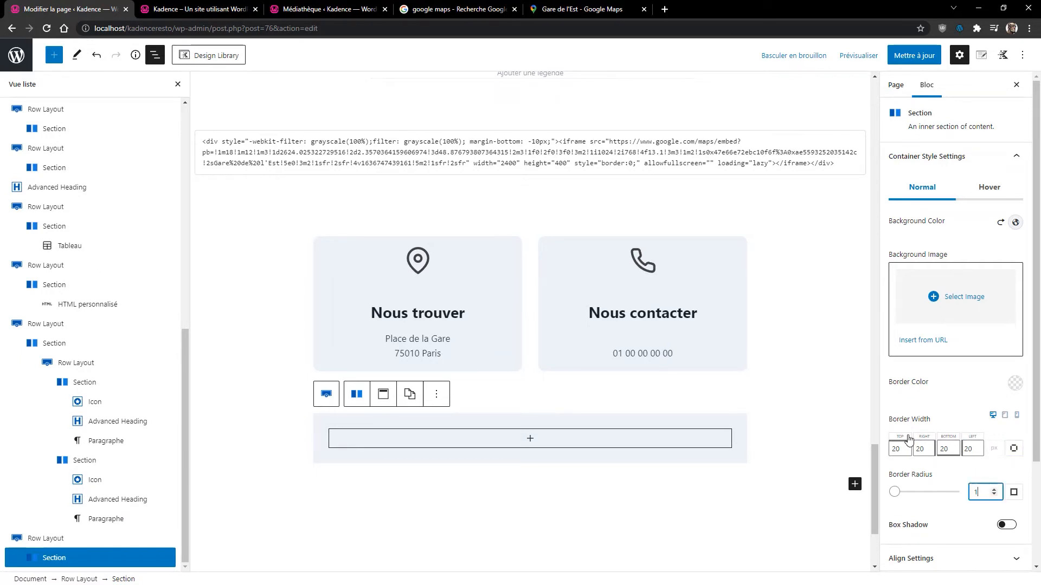
scroll(1001, 340, down, 3)
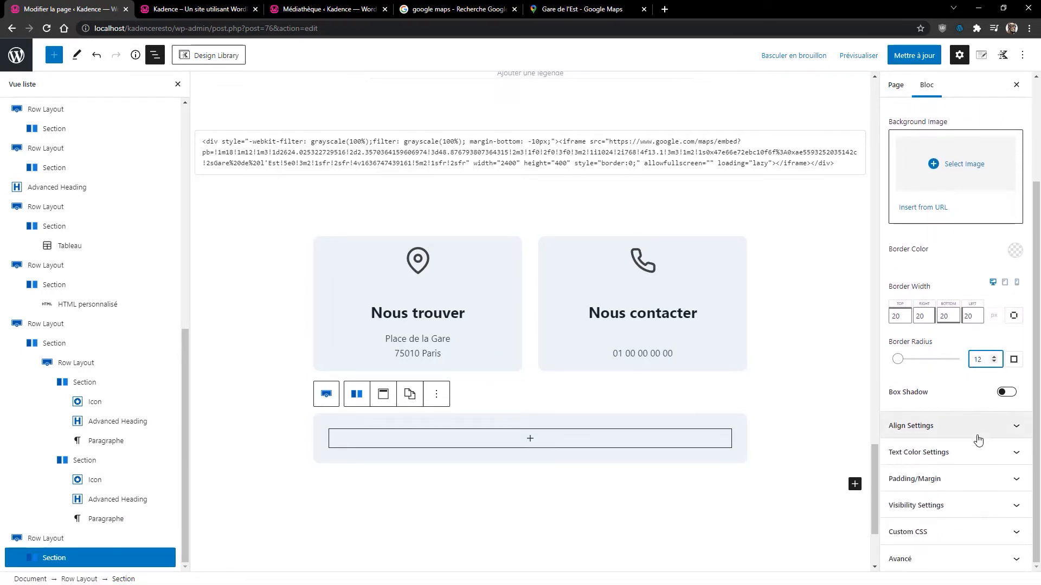
scroll(966, 470, up, 3)
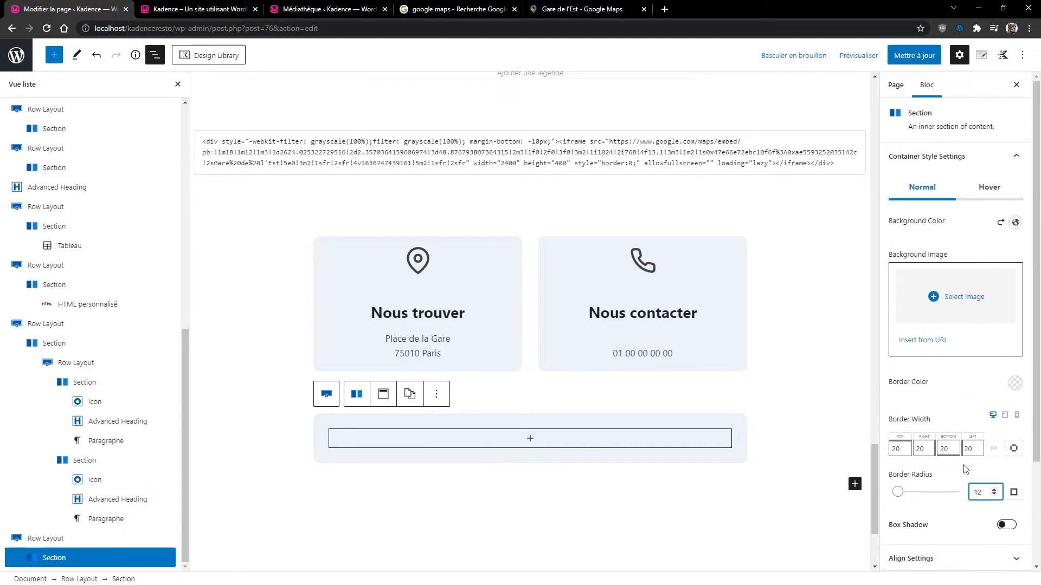
click(914, 56)
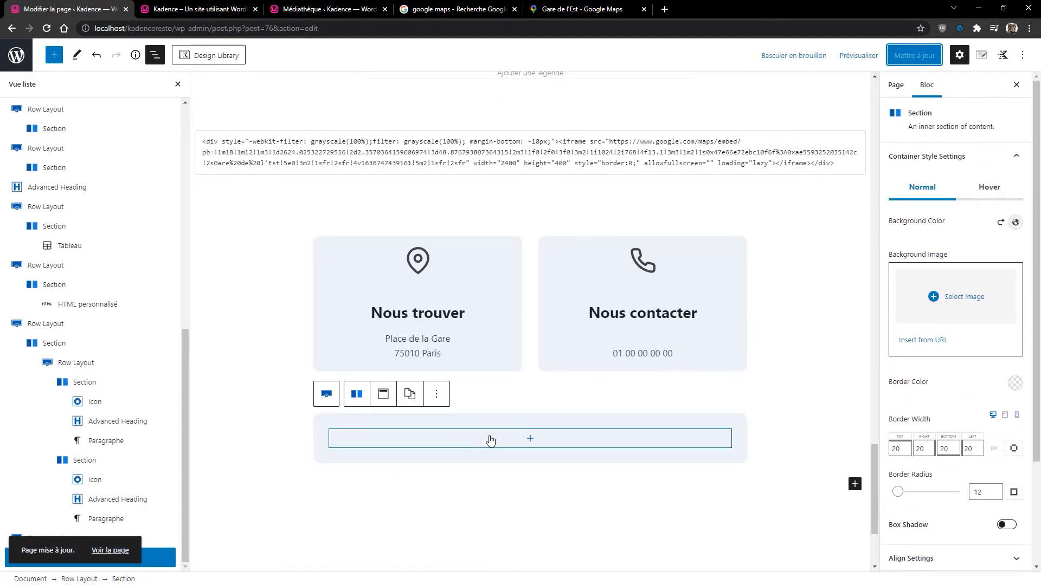
Insert a Kadence Form block inside the empty section below the contact cards
click(530, 439)
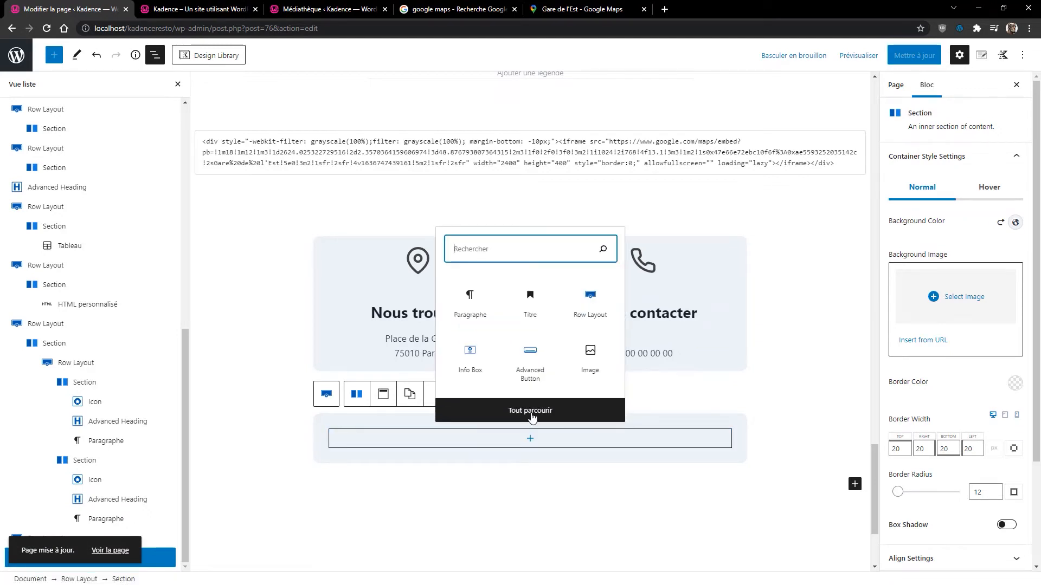
click(531, 412)
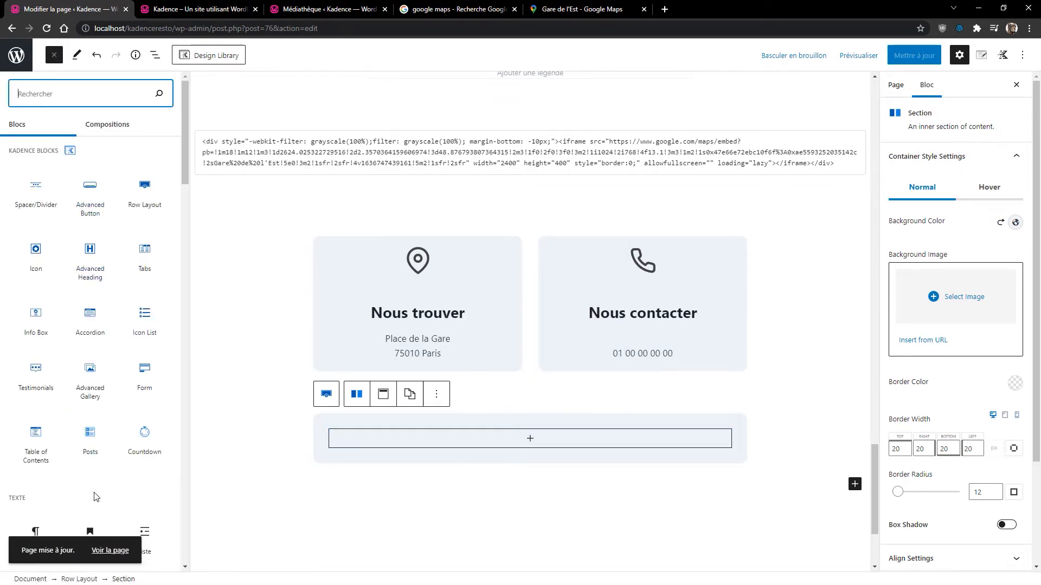
click(144, 377)
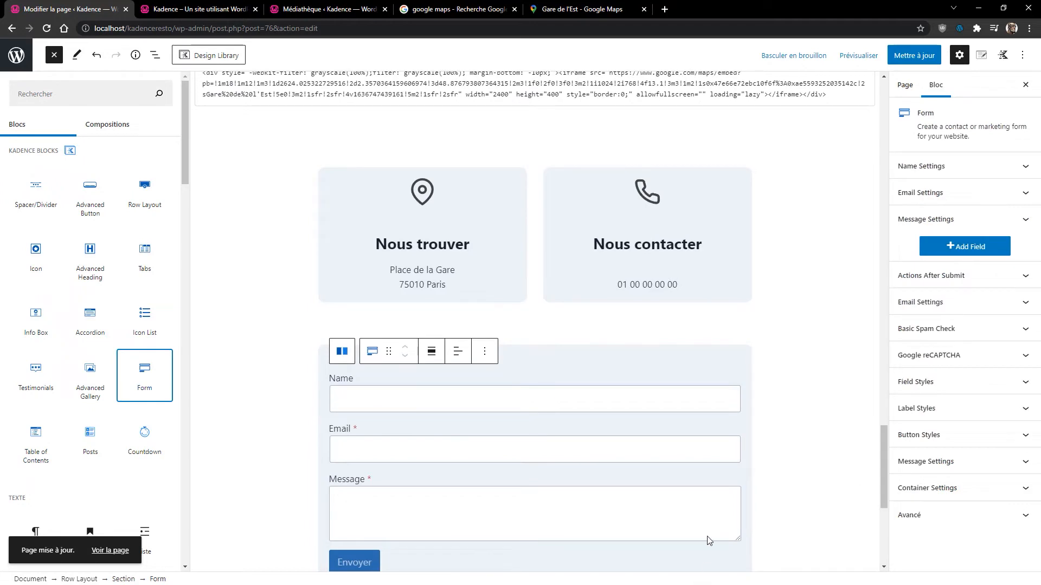
Hide the form's Name field label and set the field's placeholder to "Nom"
click(471, 413)
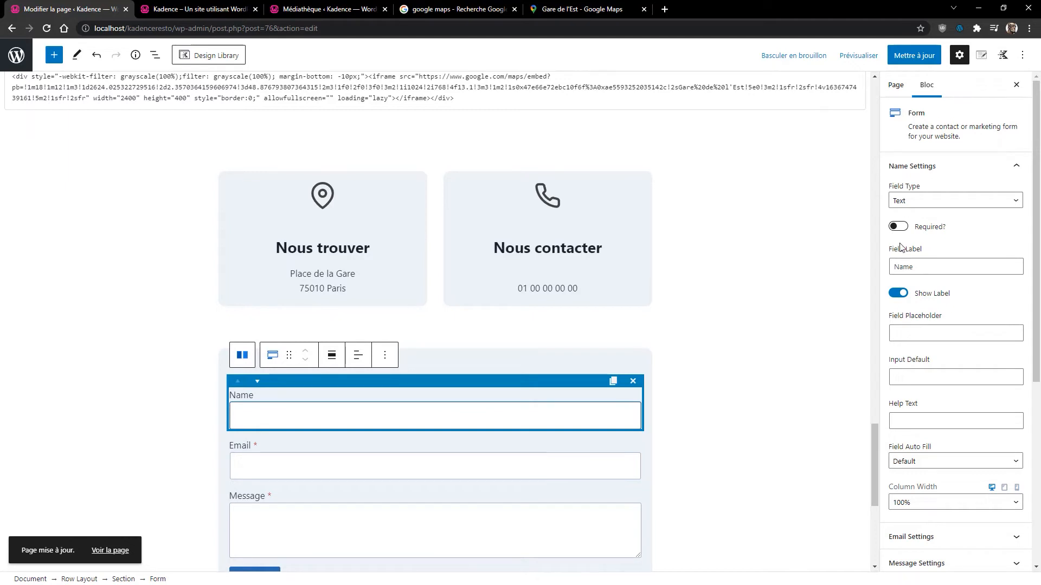
click(898, 293)
click(907, 332)
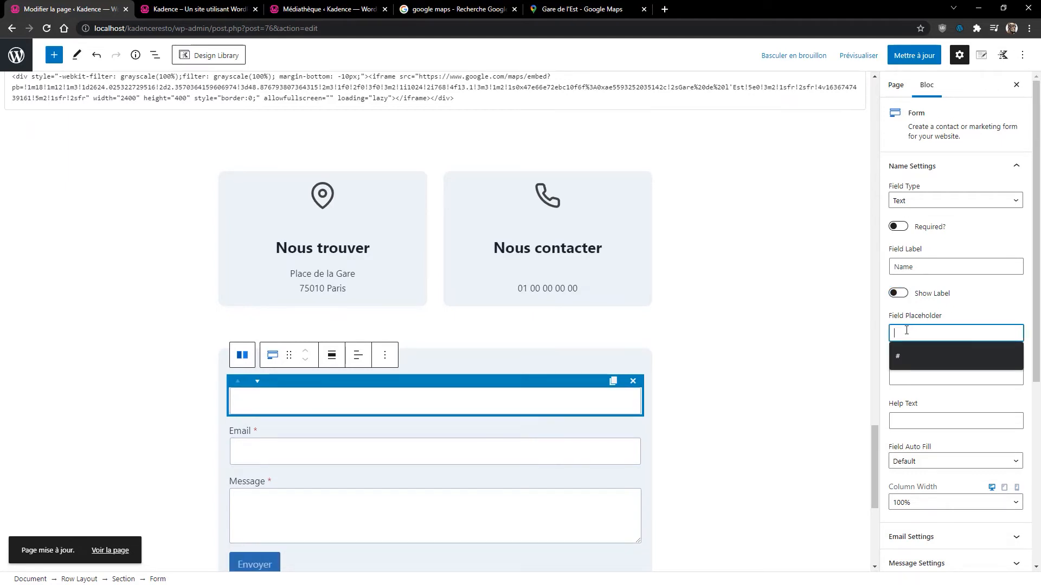
text(Nom)
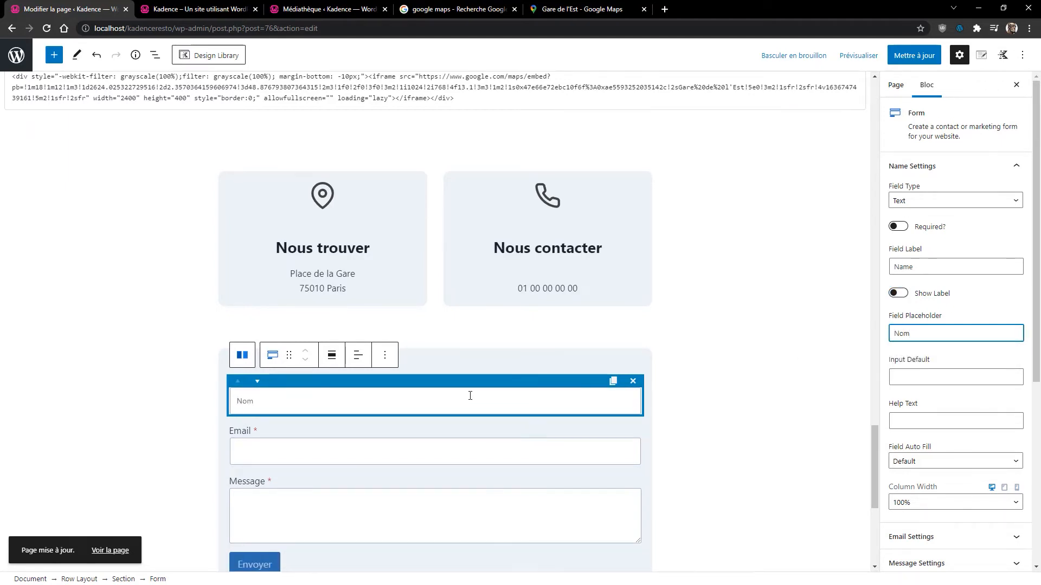
Hide the form's Email field label and set the field's placeholder to "E-Mail"
click(324, 436)
click(899, 284)
click(915, 322)
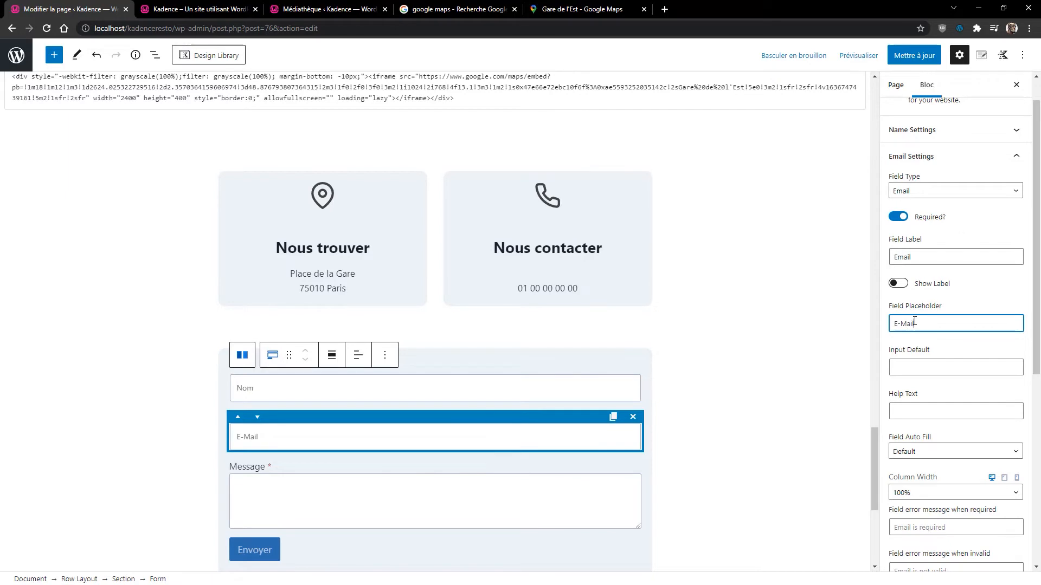
Hide the Message field's label, set its placeholder to "Message", and save the page update
click(264, 513)
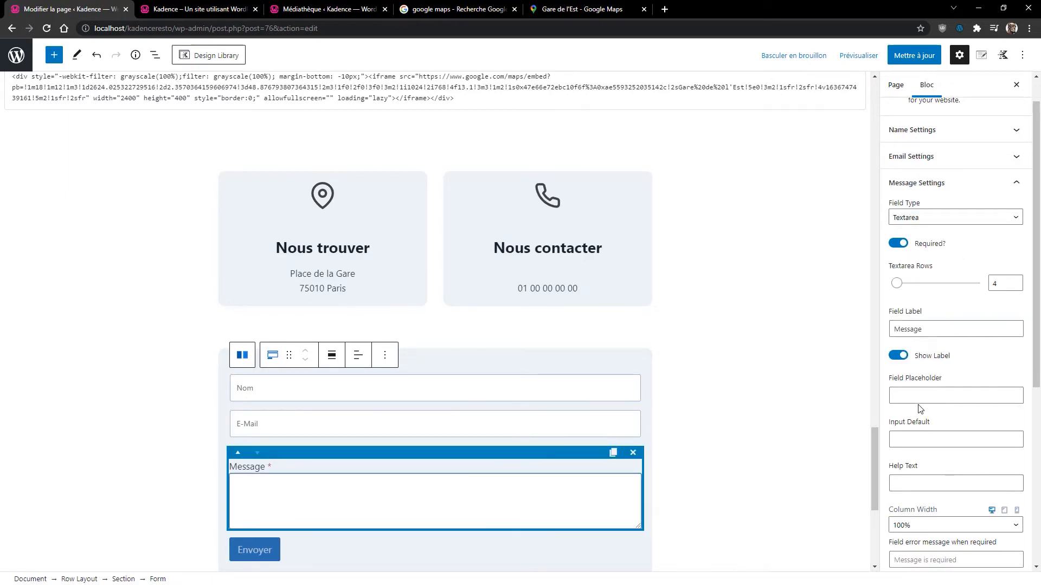
click(896, 358)
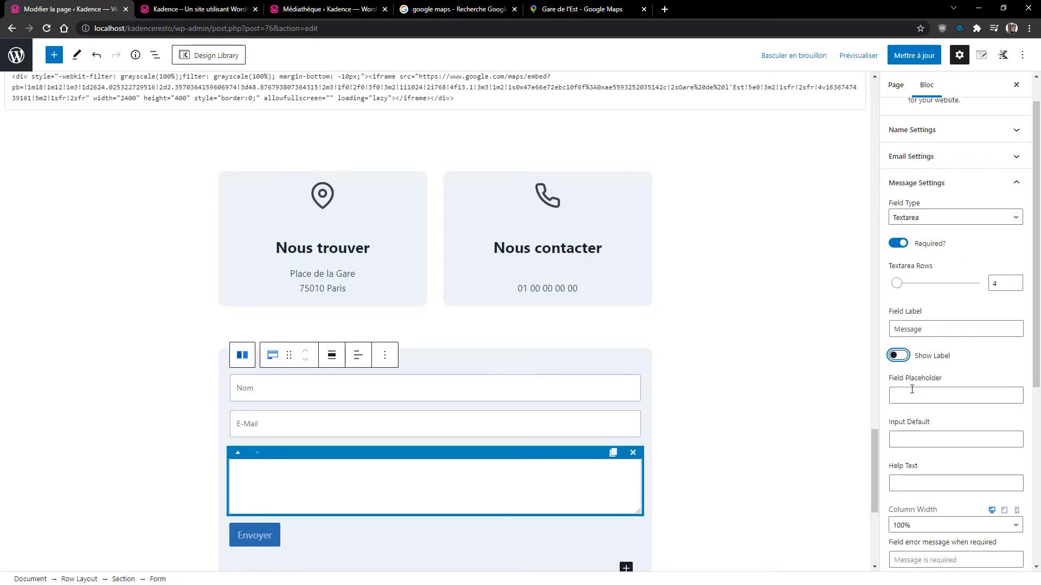
click(911, 395)
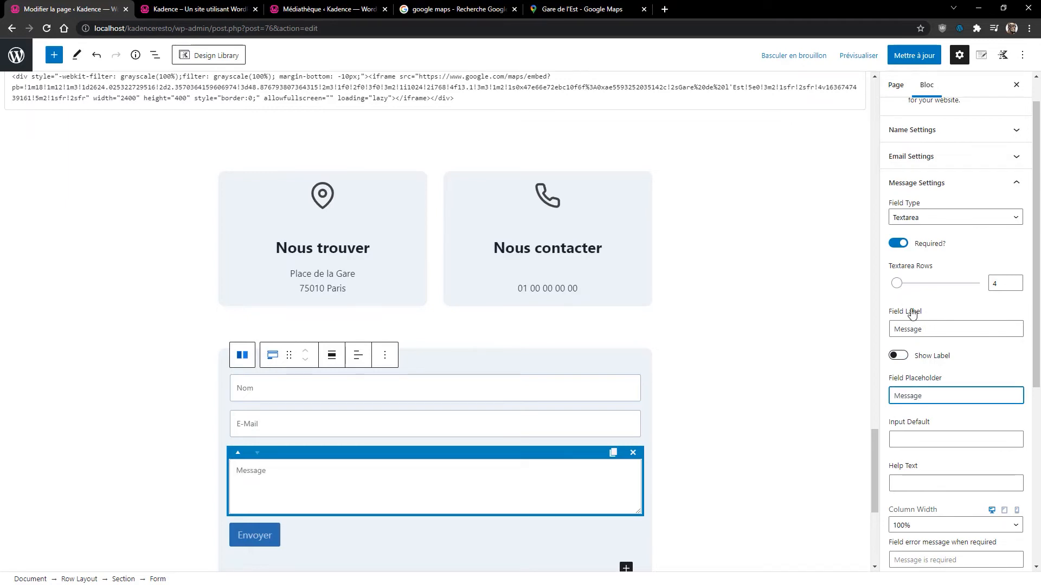
scroll(948, 384, down, 4)
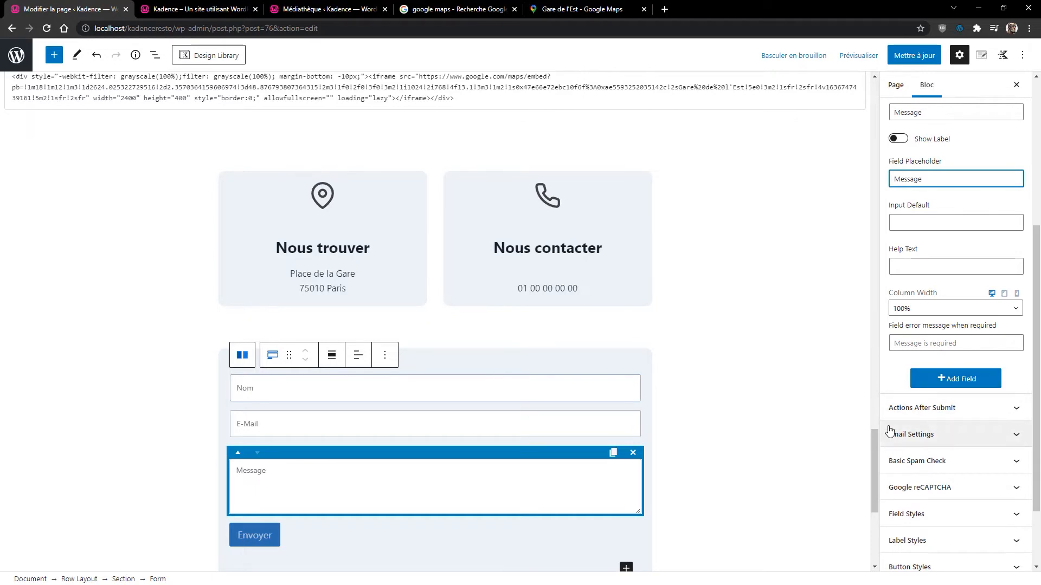
click(914, 60)
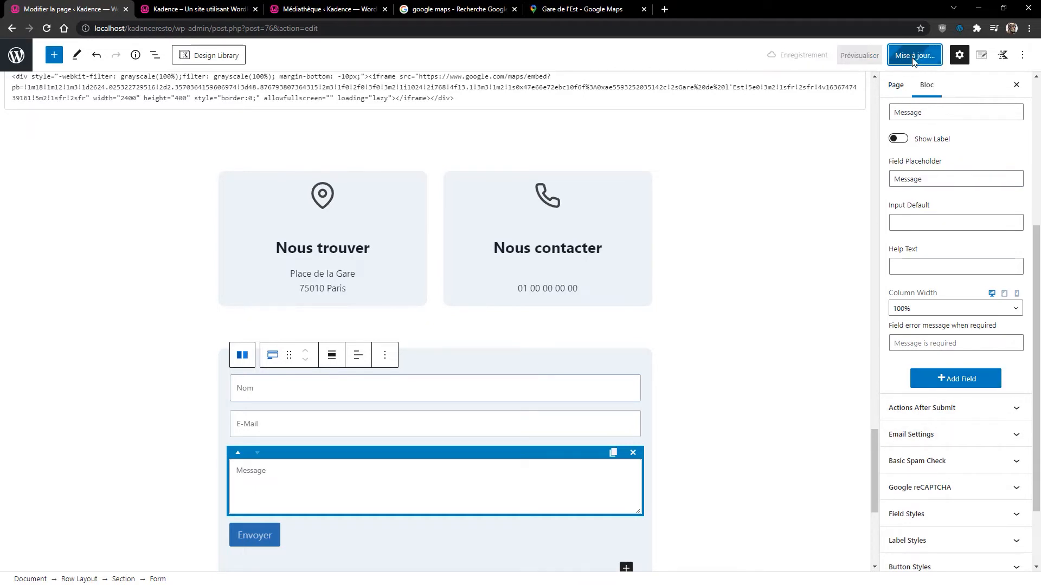
scroll(954, 390, down, 1)
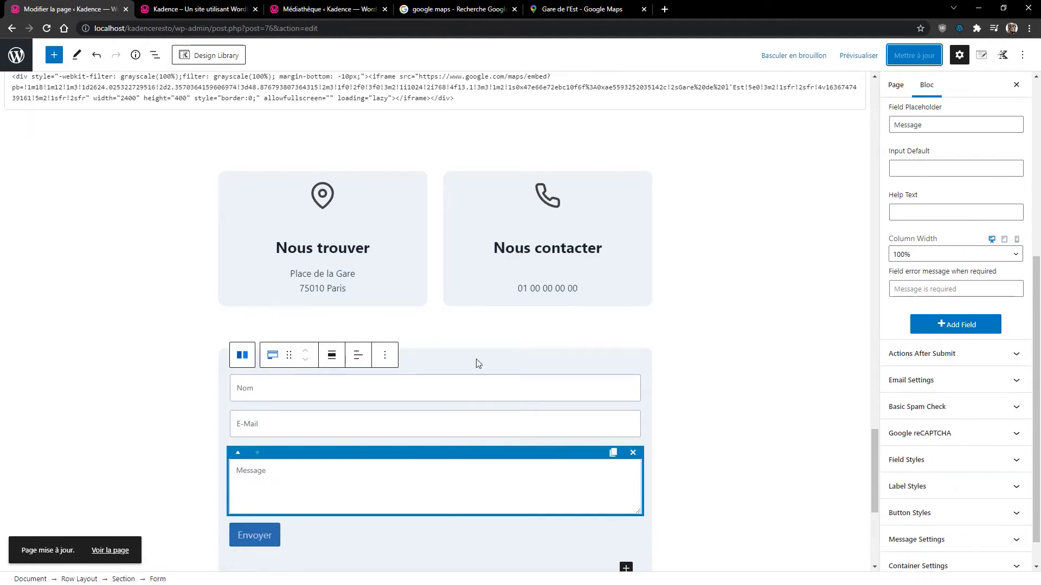
scroll(520, 387, down, 3)
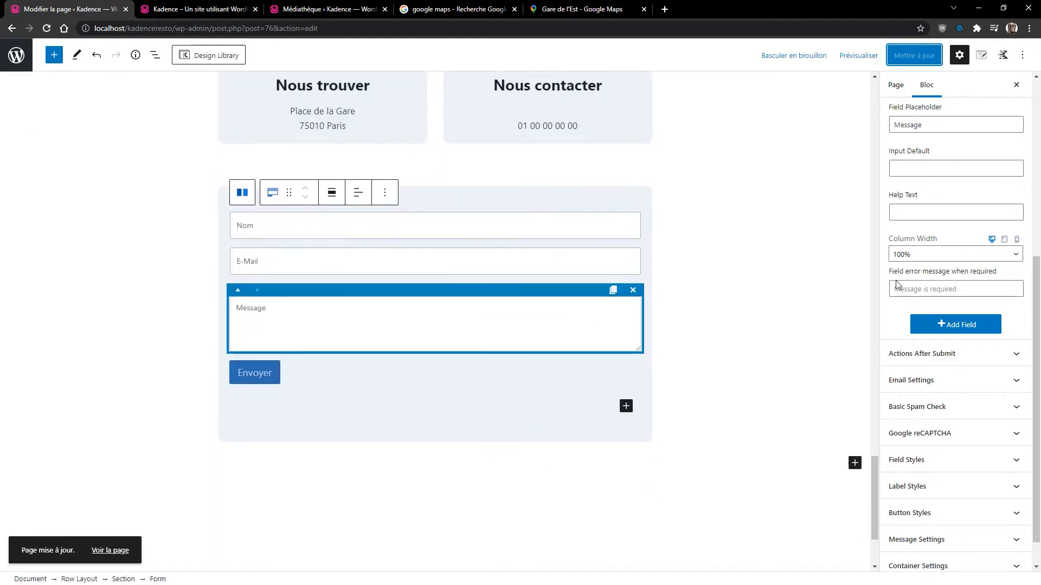
scroll(895, 394, down, 1)
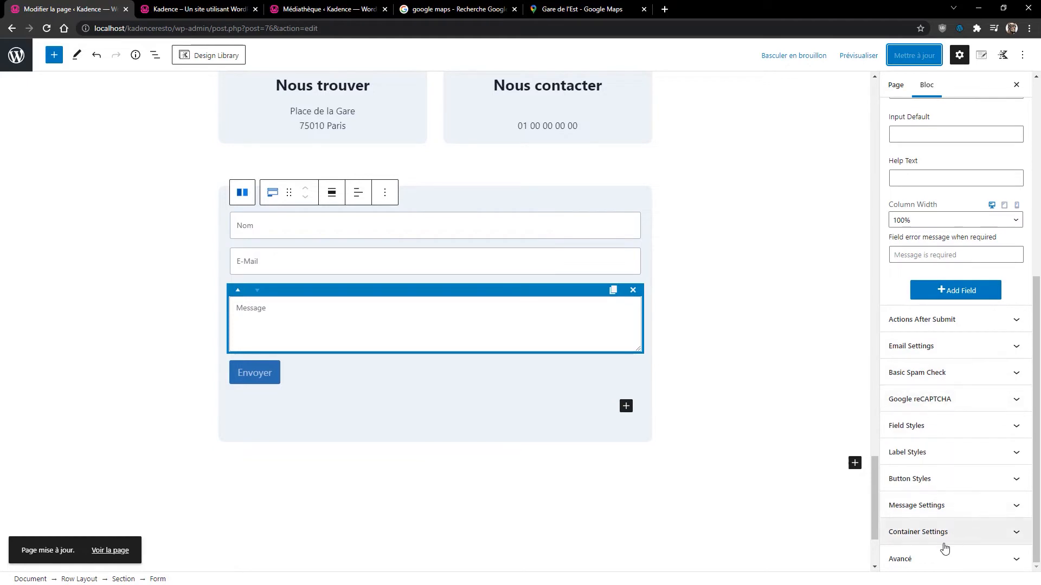
scroll(953, 412, up, 2)
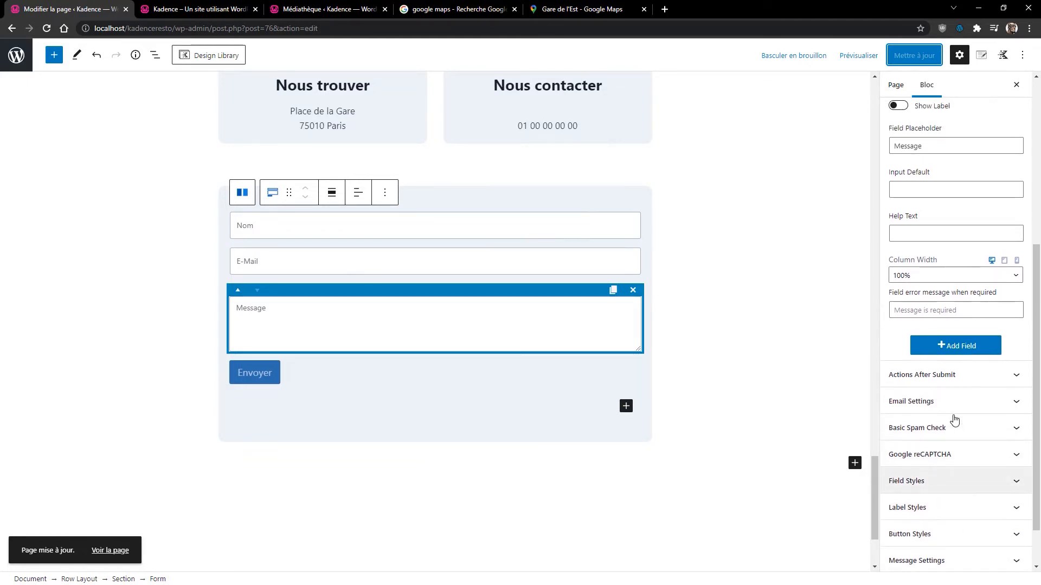
scroll(958, 409, up, 4)
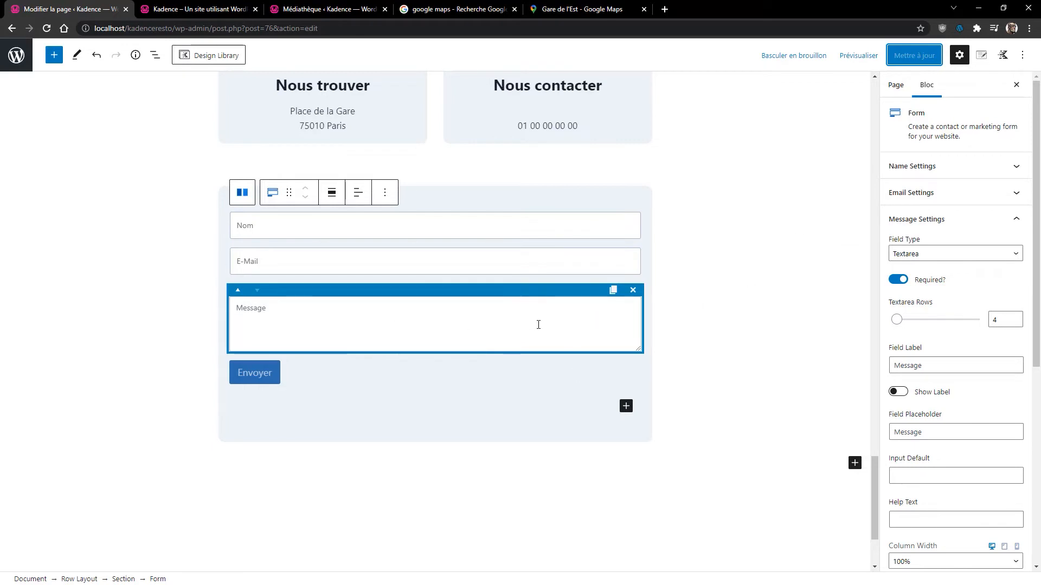
Examine the whole published page, from the hero image and menus to the opening hours, map, contact cards and form
click(198, 9)
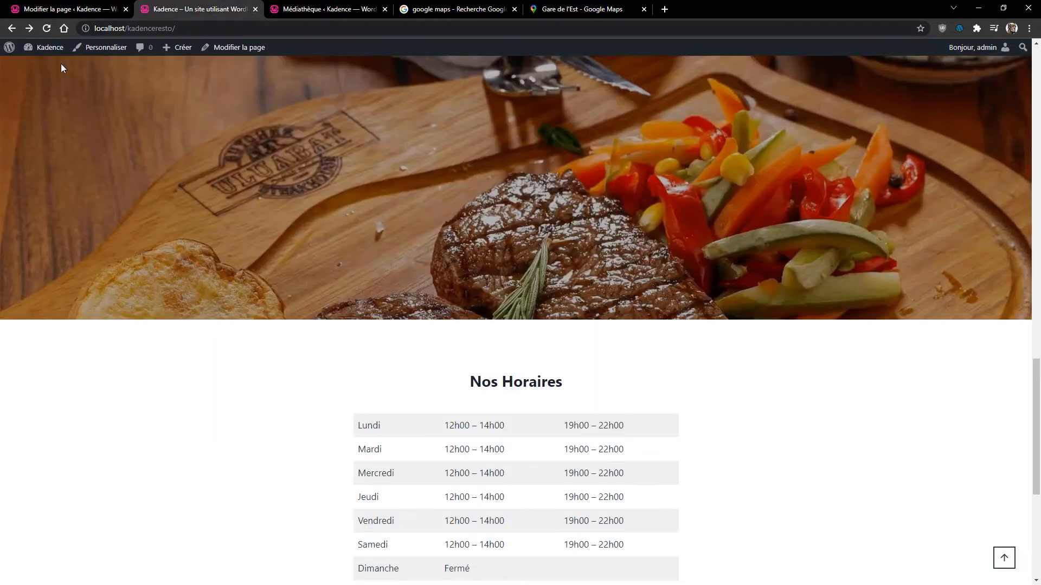
scroll(732, 360, down, 5)
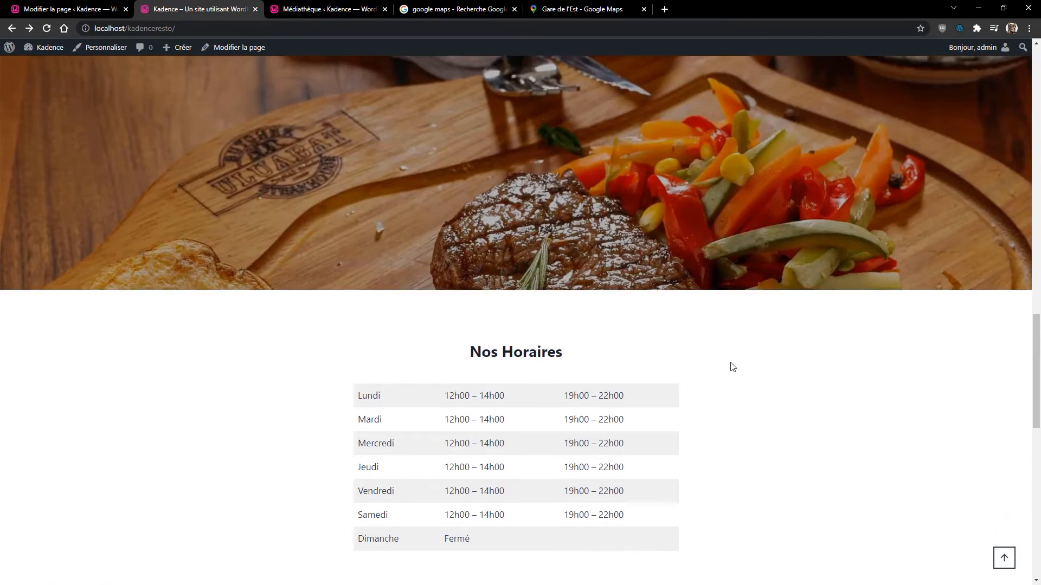
scroll(733, 361, down, 8)
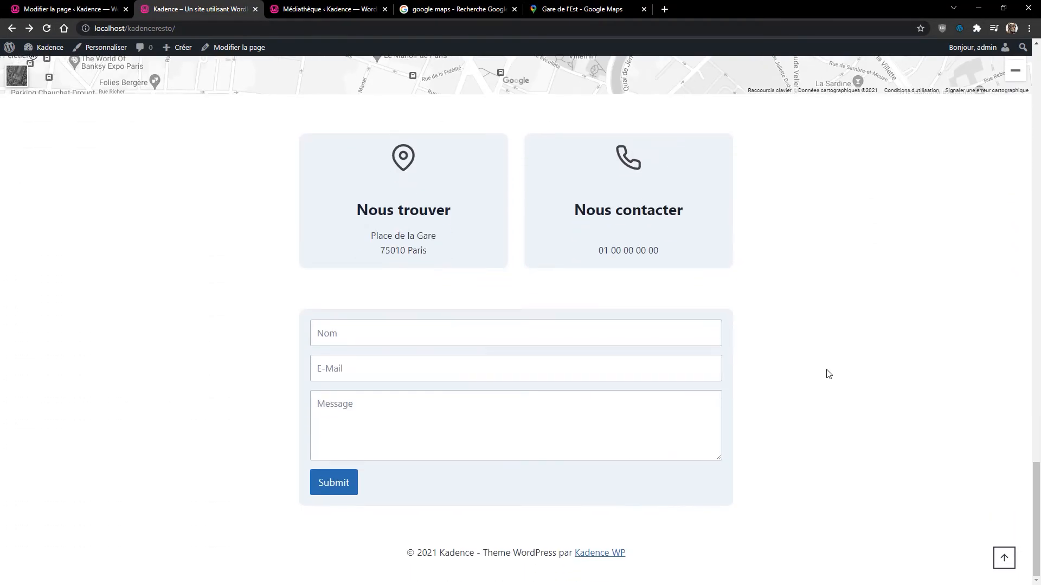
scroll(819, 407, up, 12)
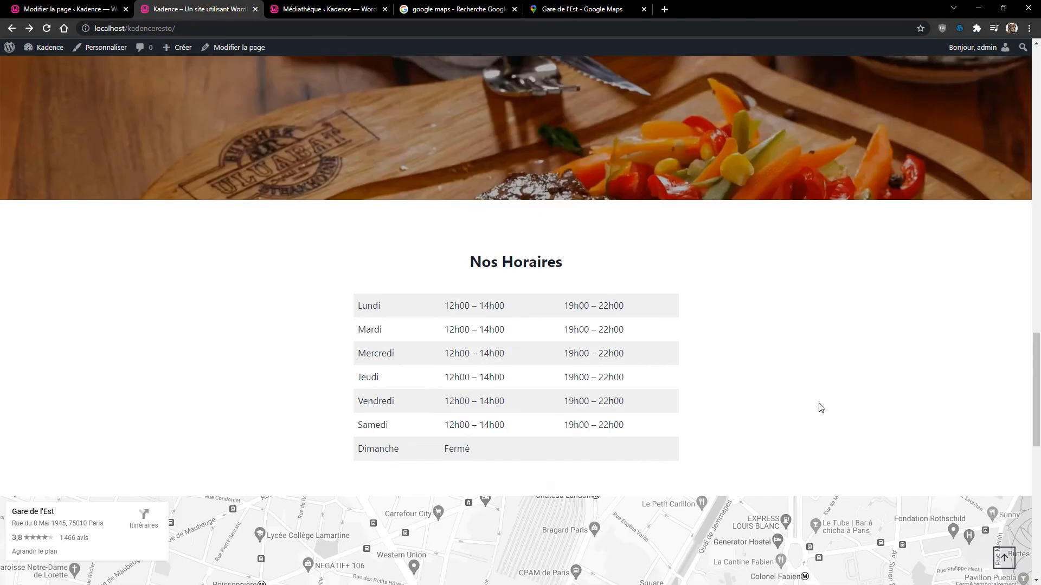
scroll(820, 412, down, 5)
scroll(821, 422, down, 7)
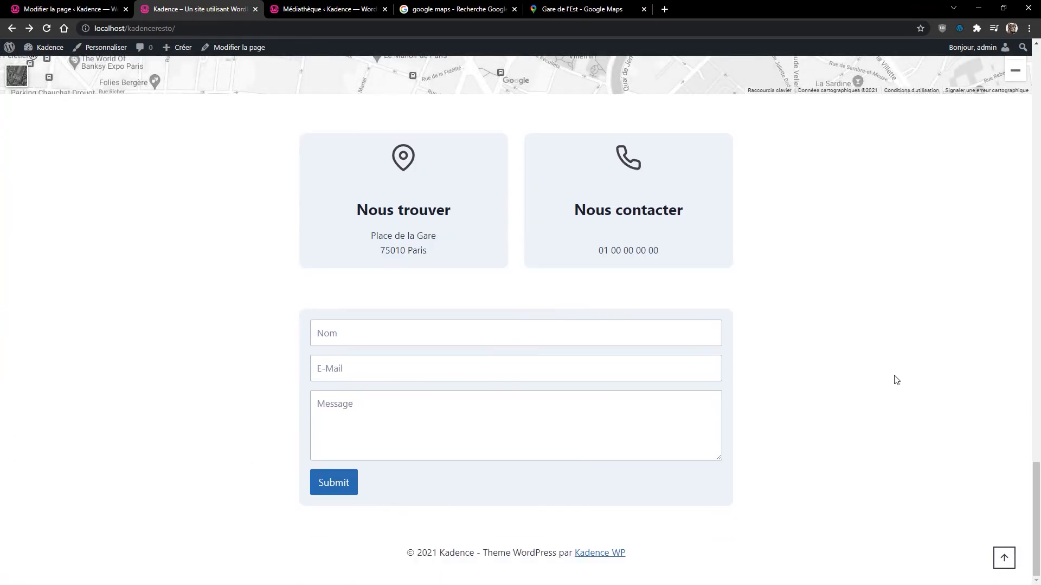
scroll(897, 409, up, 10)
scroll(863, 371, up, 20)
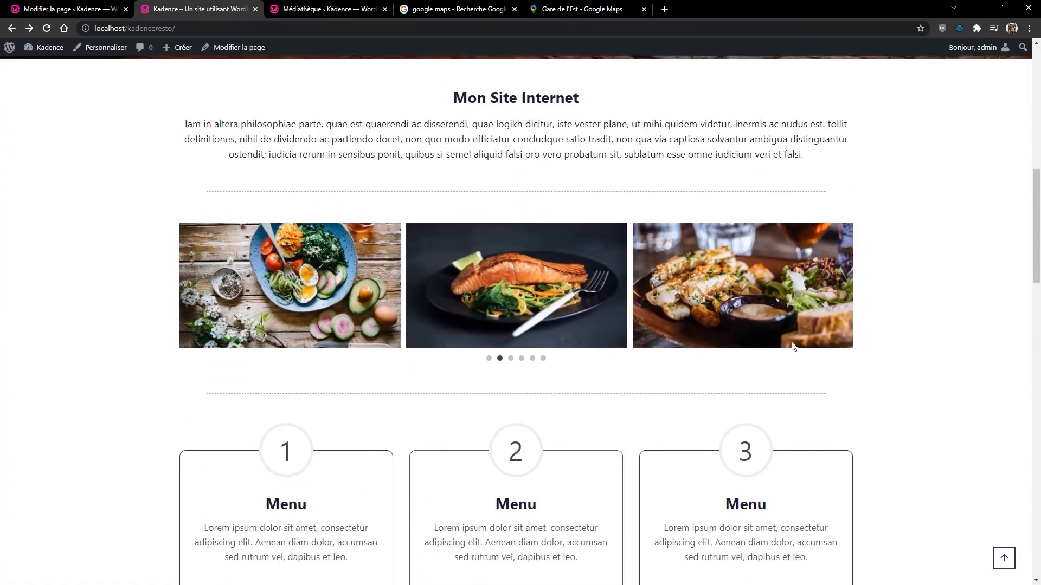
scroll(708, 287, down, 20)
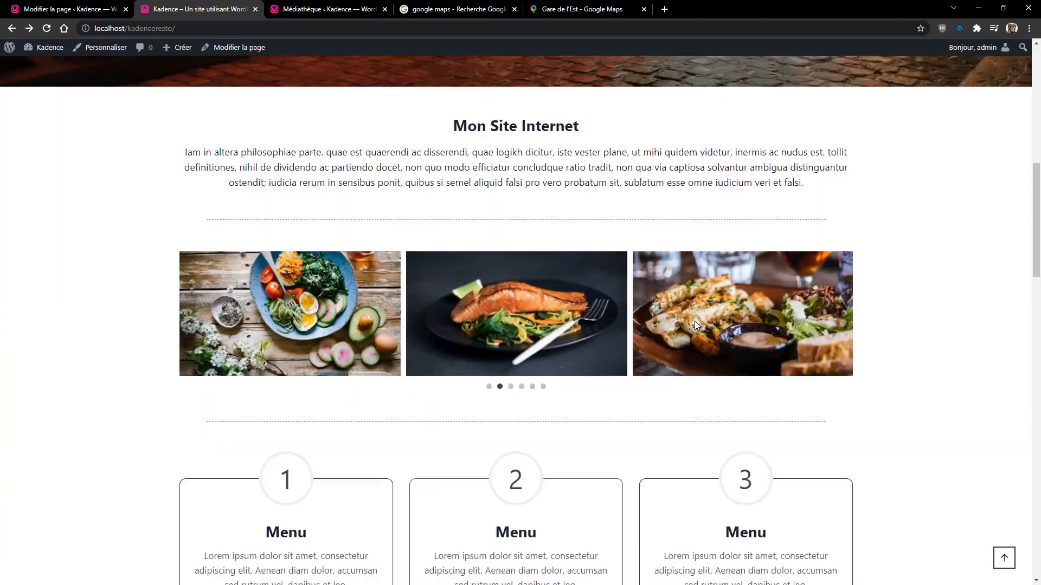
scroll(699, 354, down, 11)
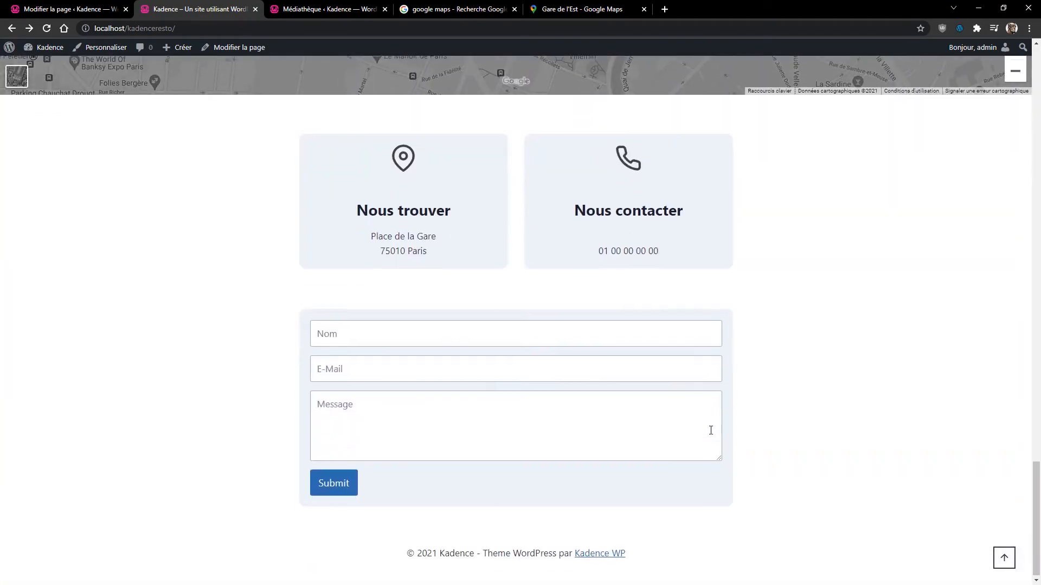
scroll(697, 331, up, 15)
scroll(697, 331, up, 12)
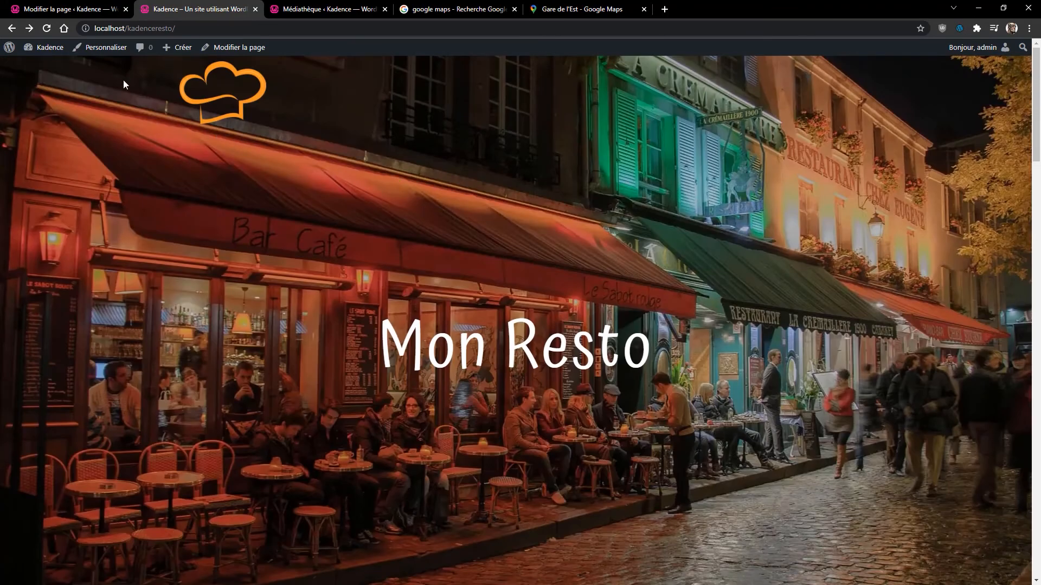
Compare the page layout in the editor with the published version, down to the contact form
click(64, 9)
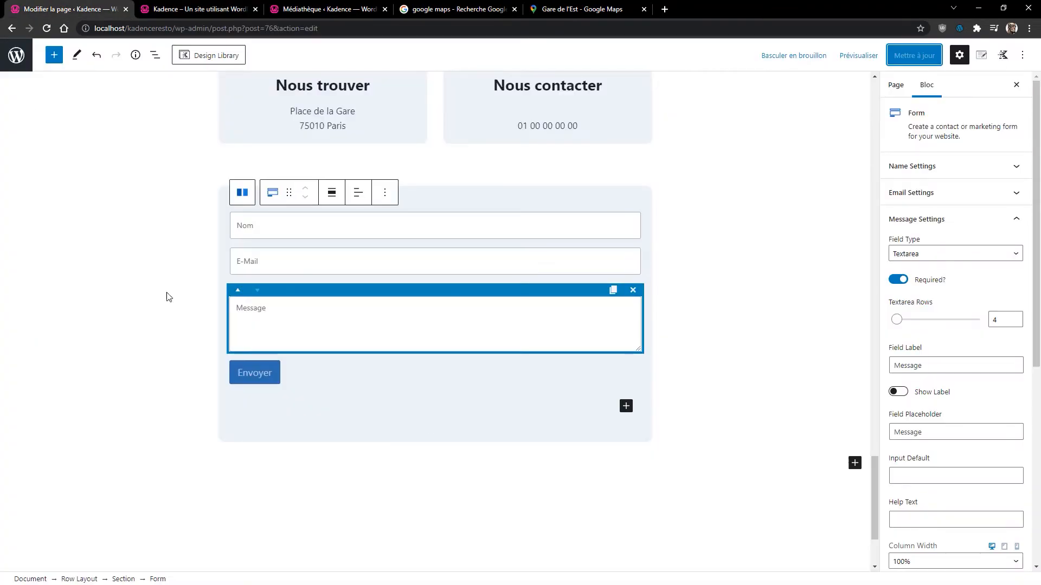
scroll(574, 542, down, 3)
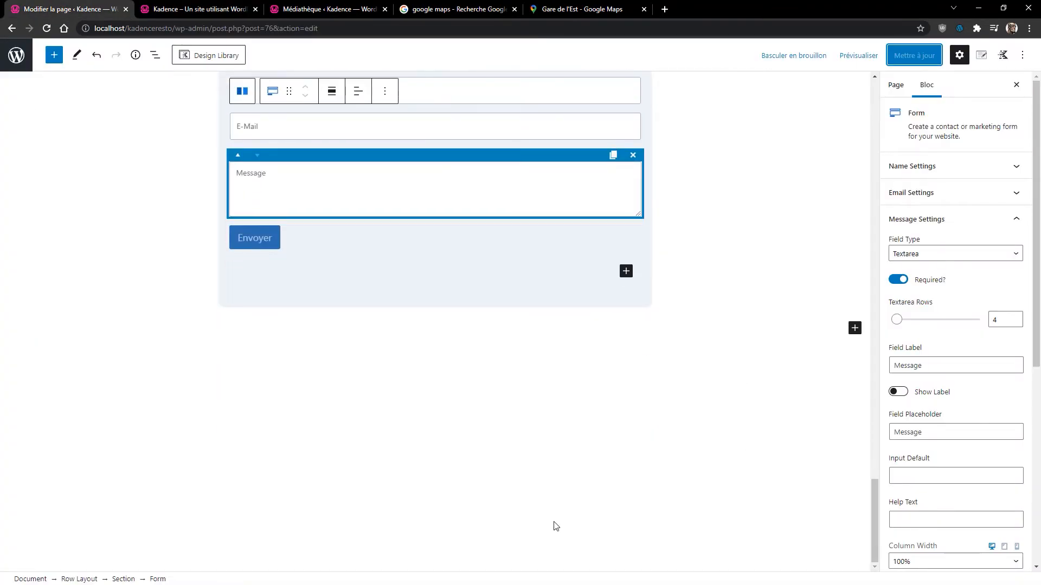
scroll(557, 527, up, 15)
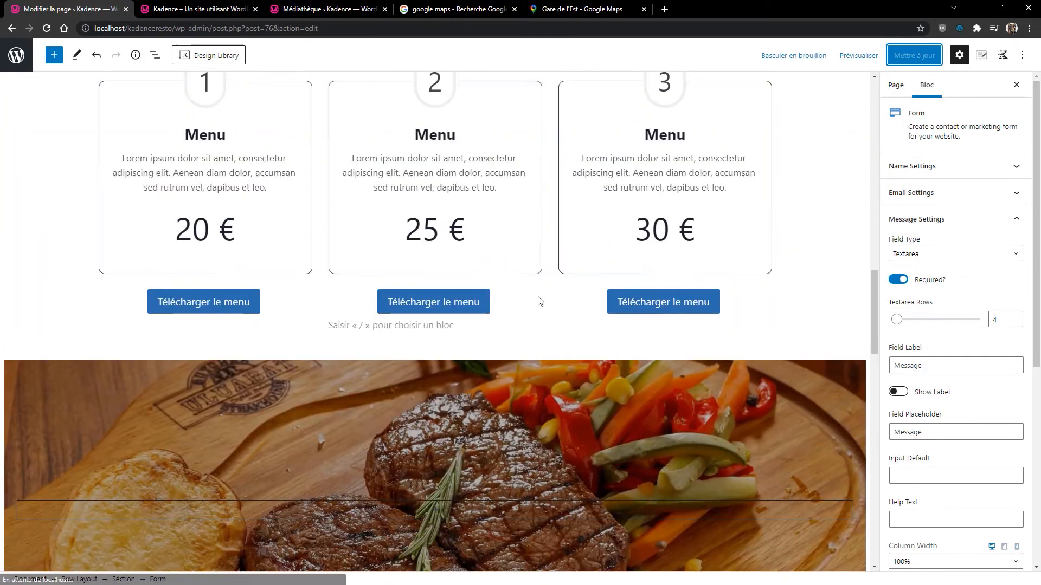
scroll(546, 303, up, 5)
scroll(597, 282, up, 5)
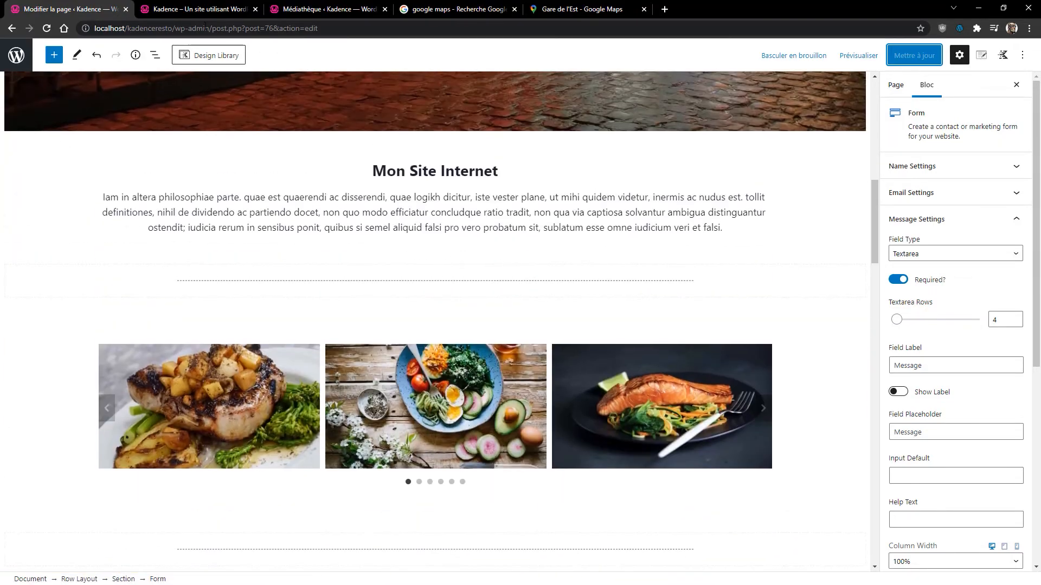
click(196, 11)
scroll(516, 415, down, 15)
scroll(515, 416, down, 15)
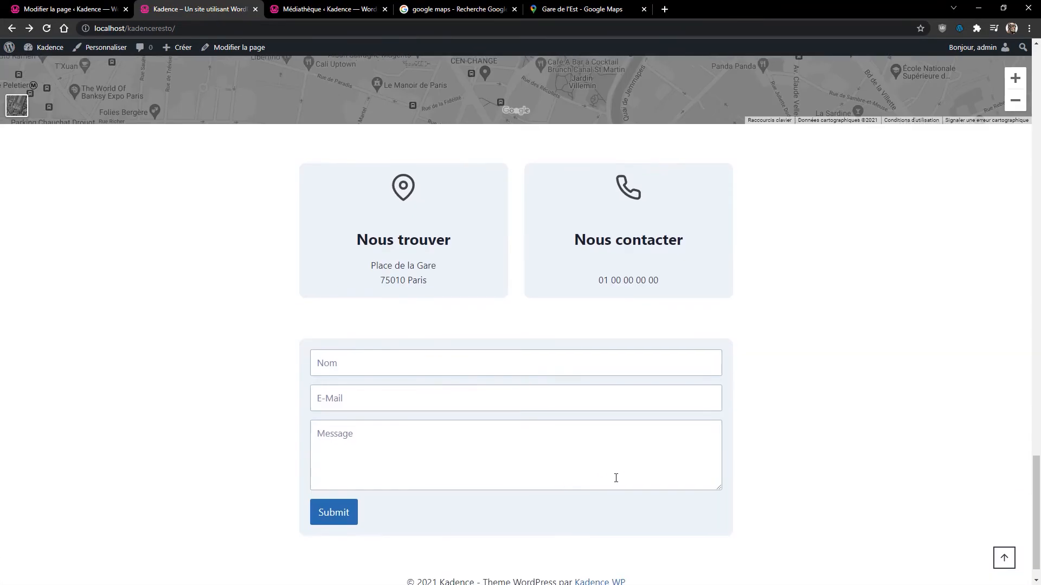
Leave the page editor and open the footer's copyright element settings in the theme customizer
scroll(616, 478, down, 1)
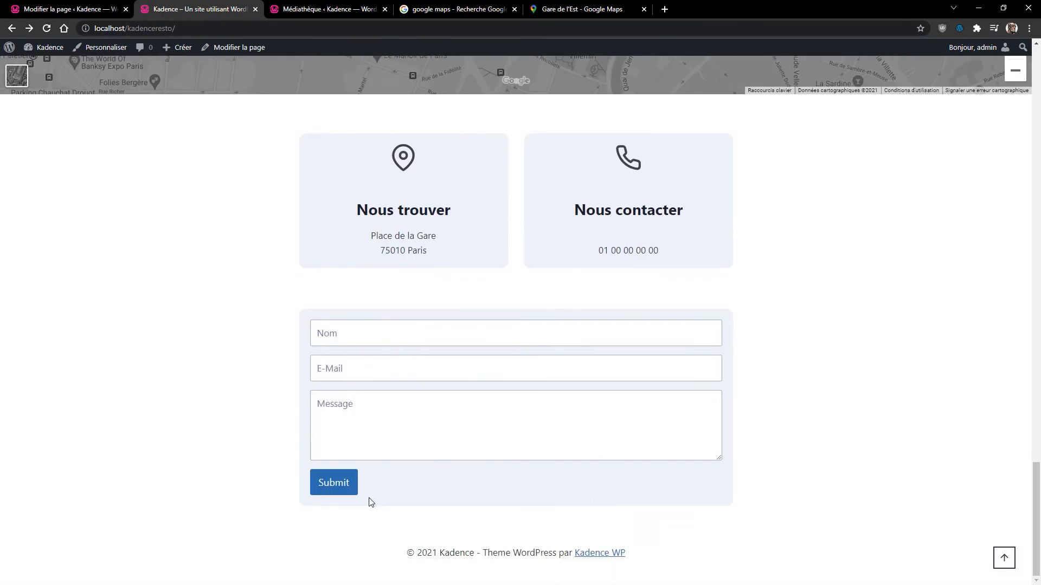
click(64, 11)
scroll(512, 350, down, 6)
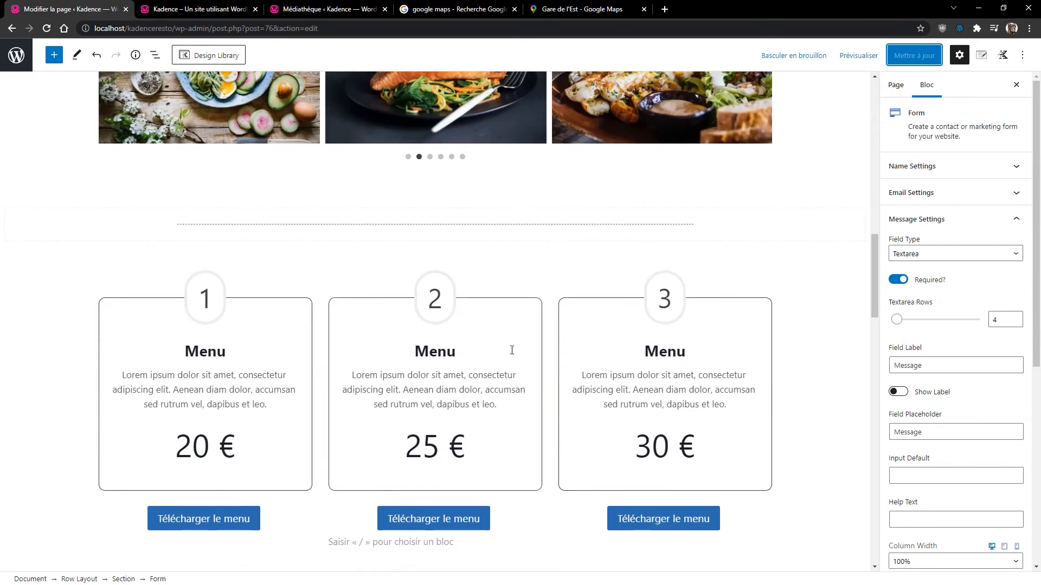
click(17, 55)
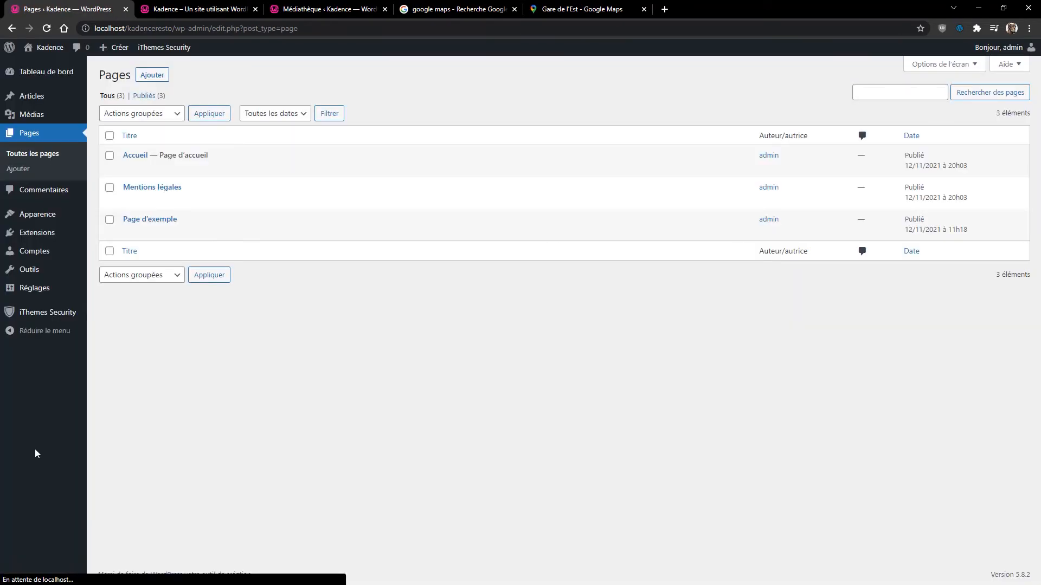
mouse_move(34, 219)
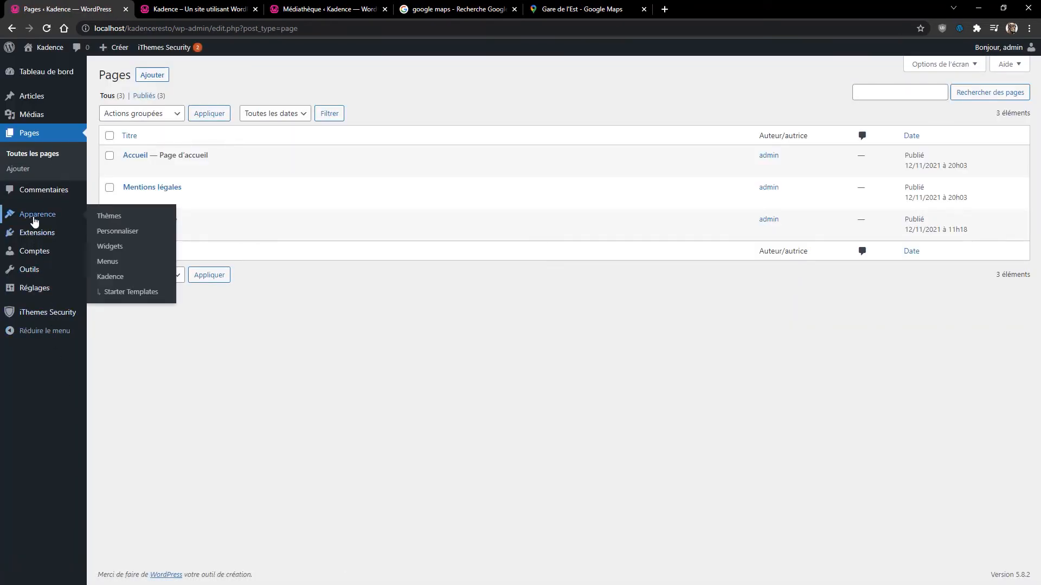
click(113, 233)
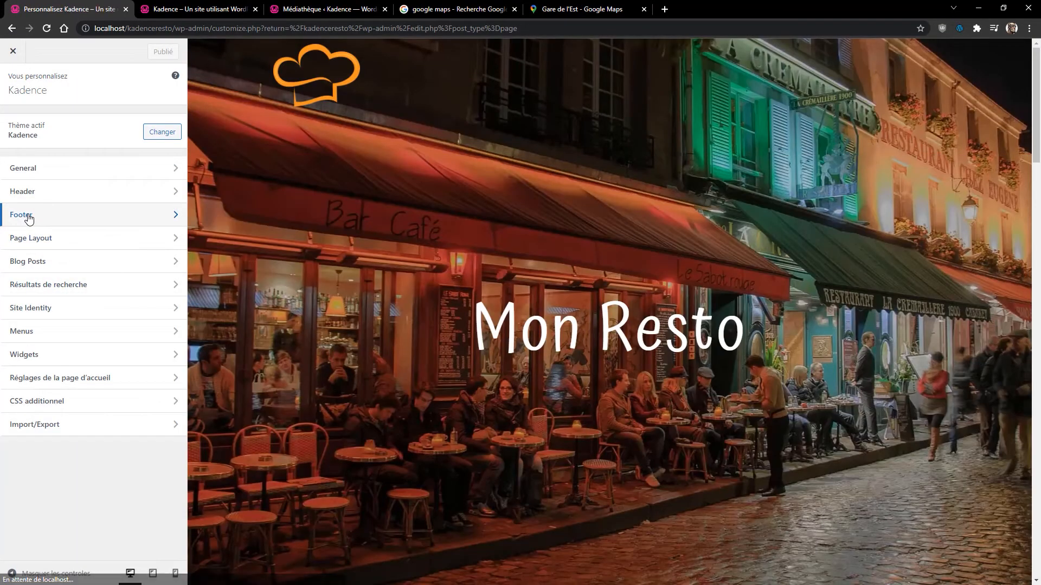
click(29, 217)
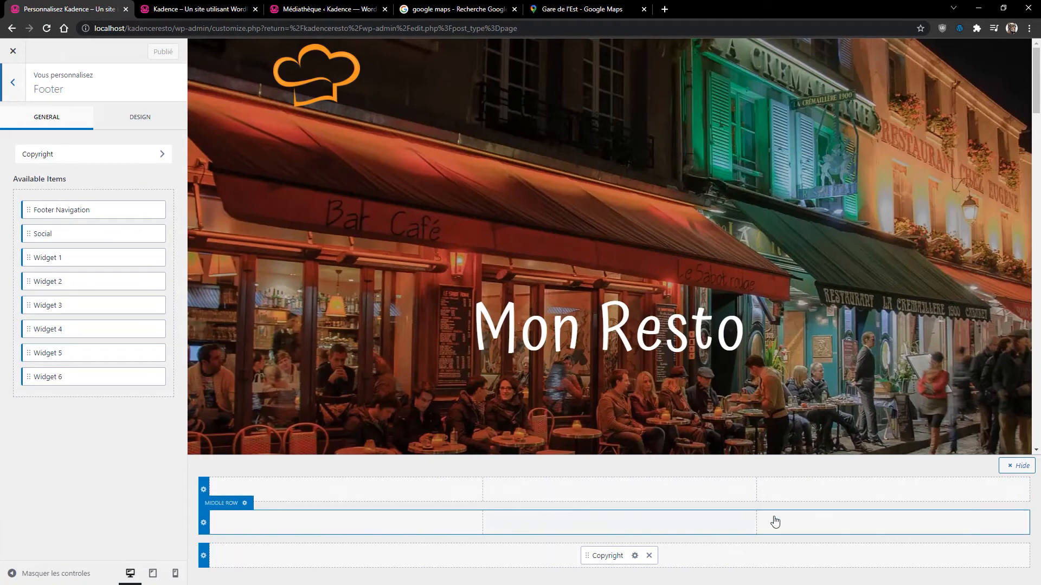
click(635, 556)
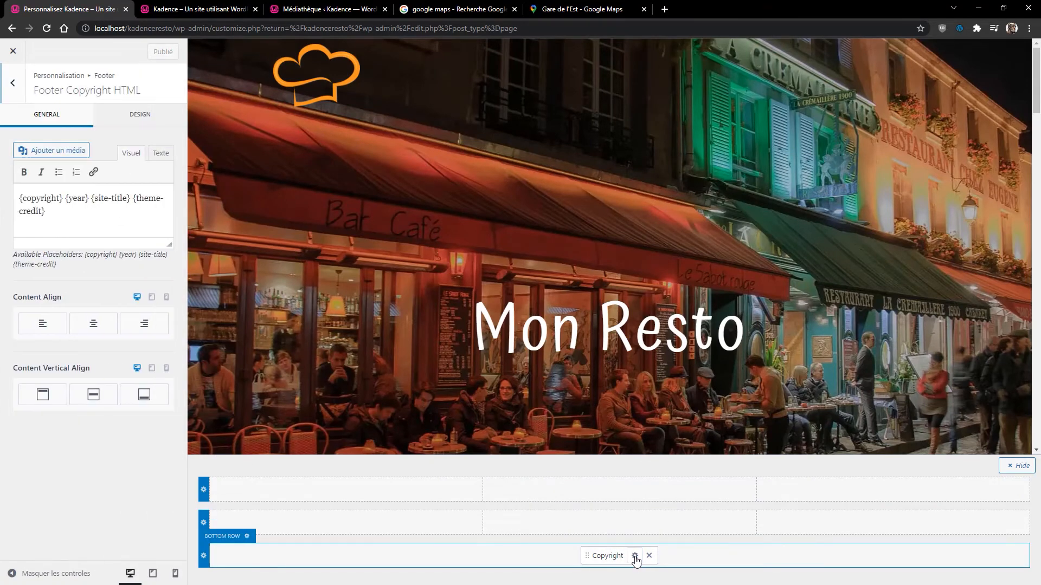
Delete the {theme-credit} placeholder from the footer copyright text
scroll(567, 336, down, 20)
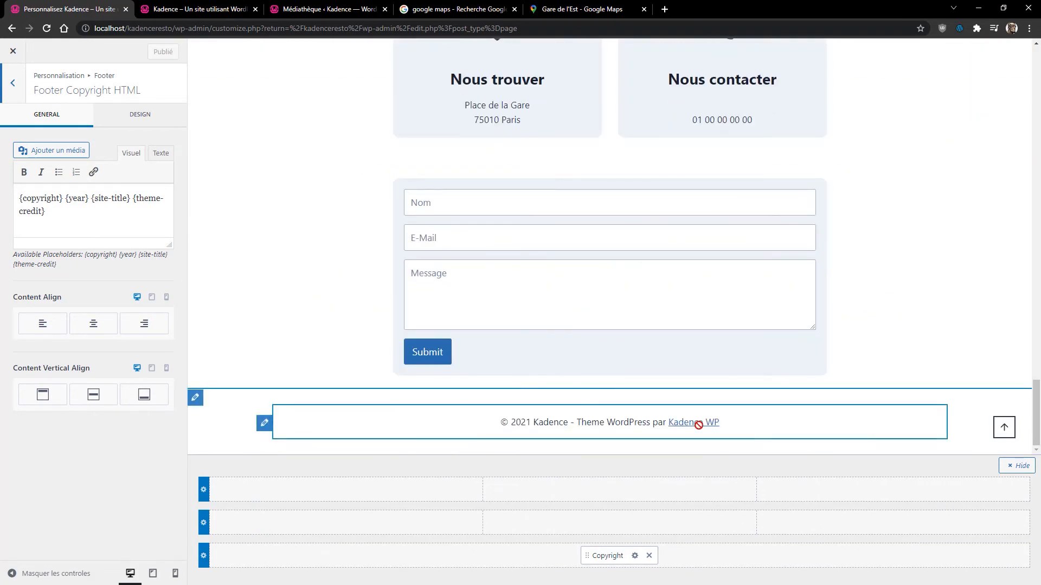
click(55, 216)
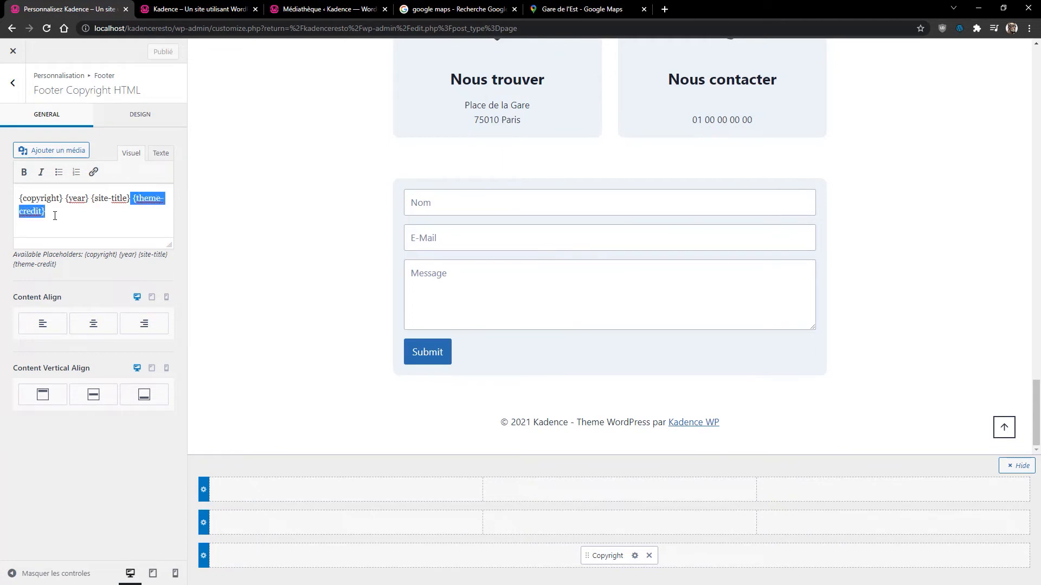
key(BackSpace)
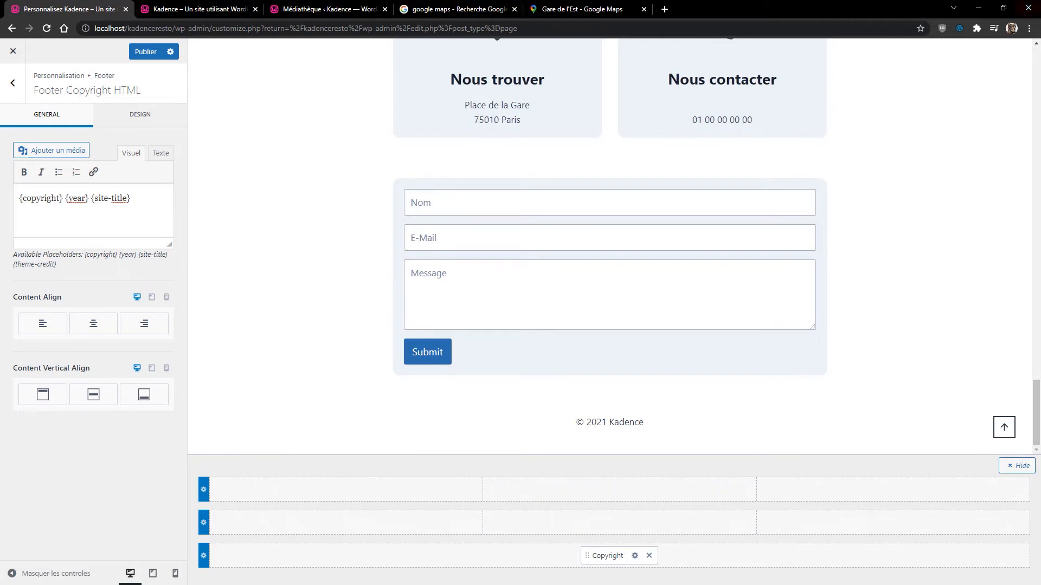
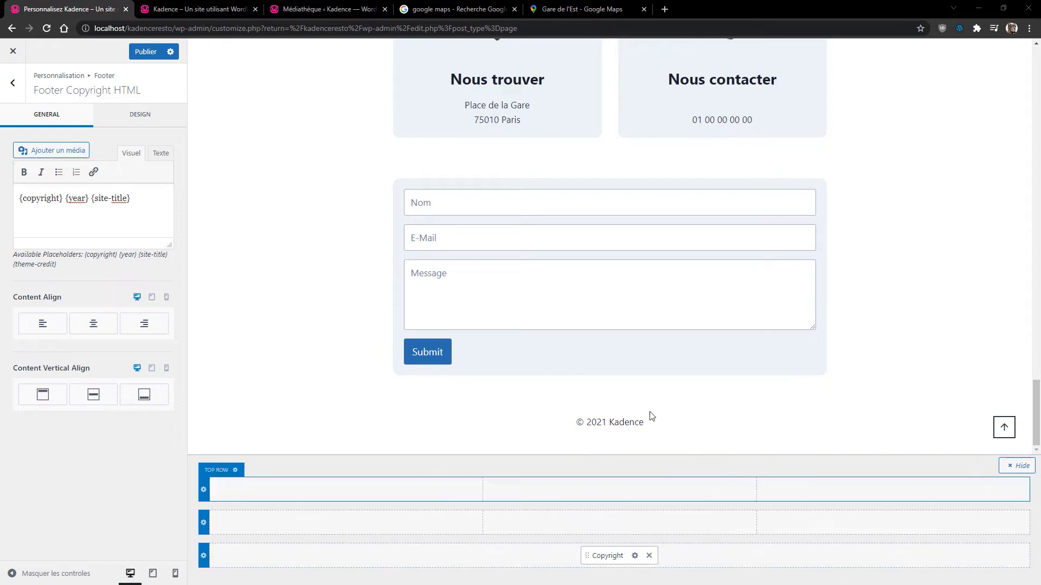
Try to append `- <a href="#" target="_blank">Mentions légales</a>` to the copyright text in visual mode, publish it, and check the live footer
click(155, 203)
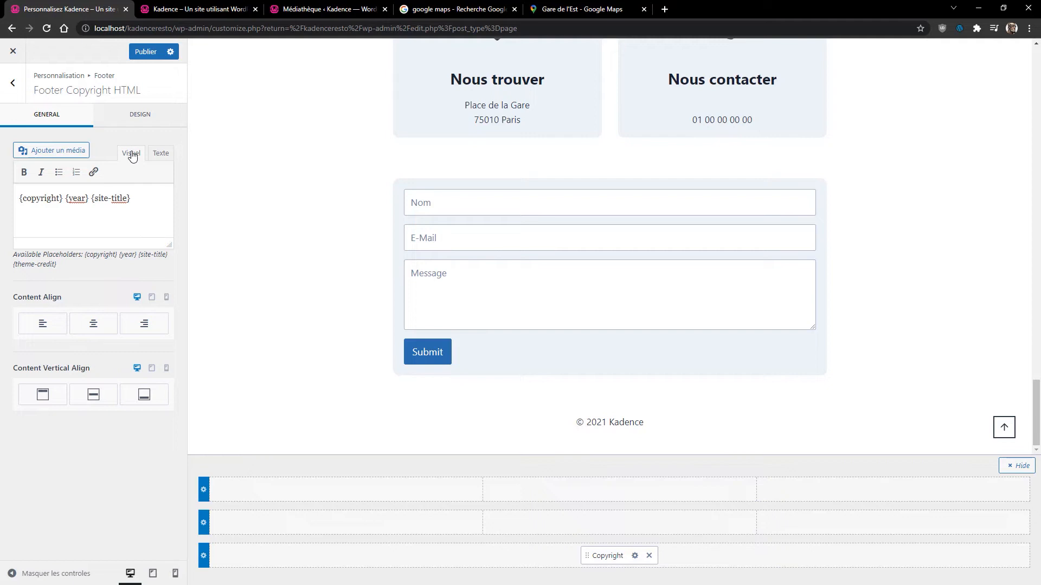
click(161, 155)
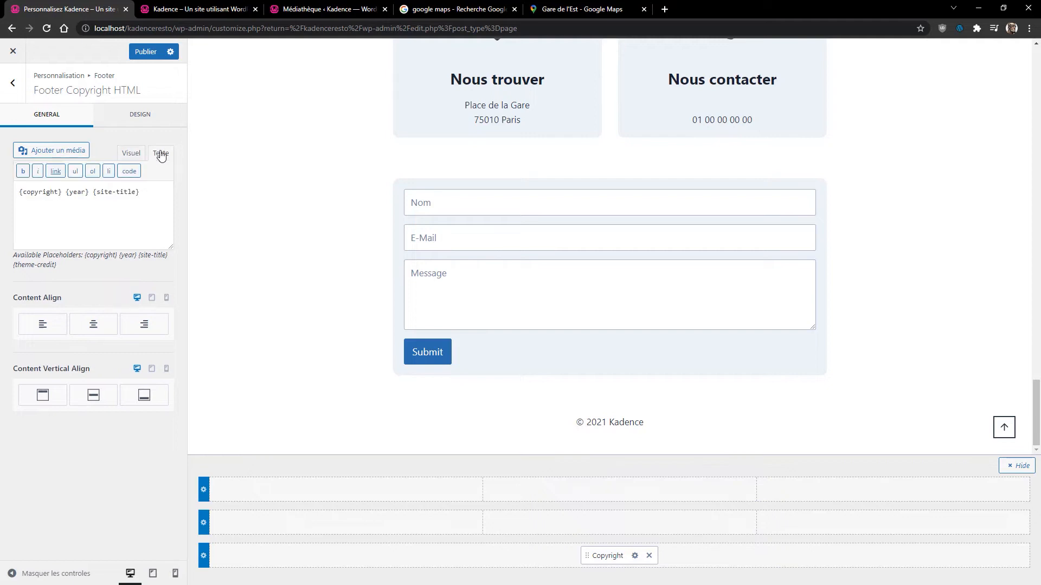
click(121, 156)
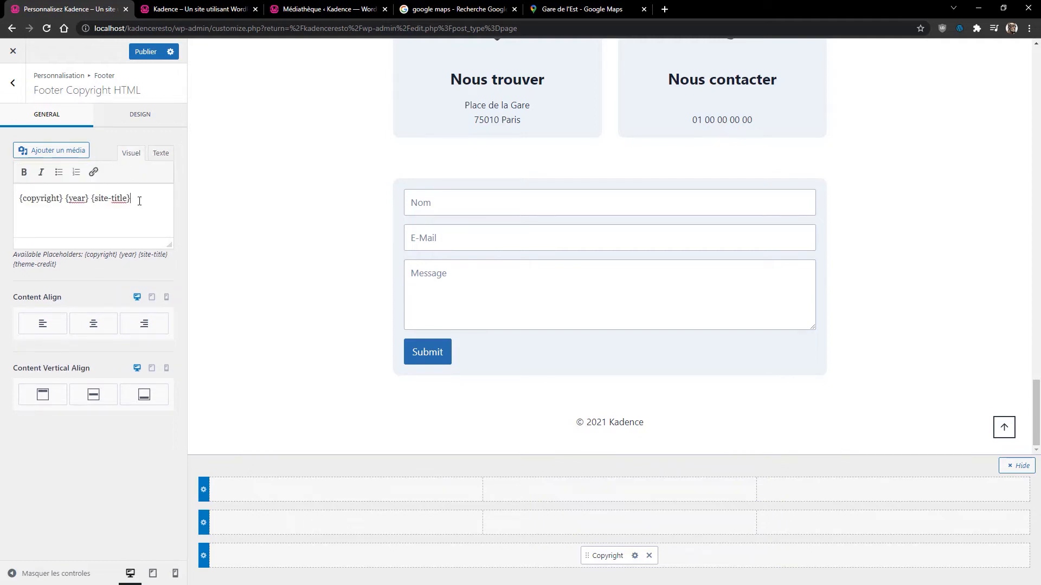
text(- <a href="#" target="_blank">Mentions légales</a>)
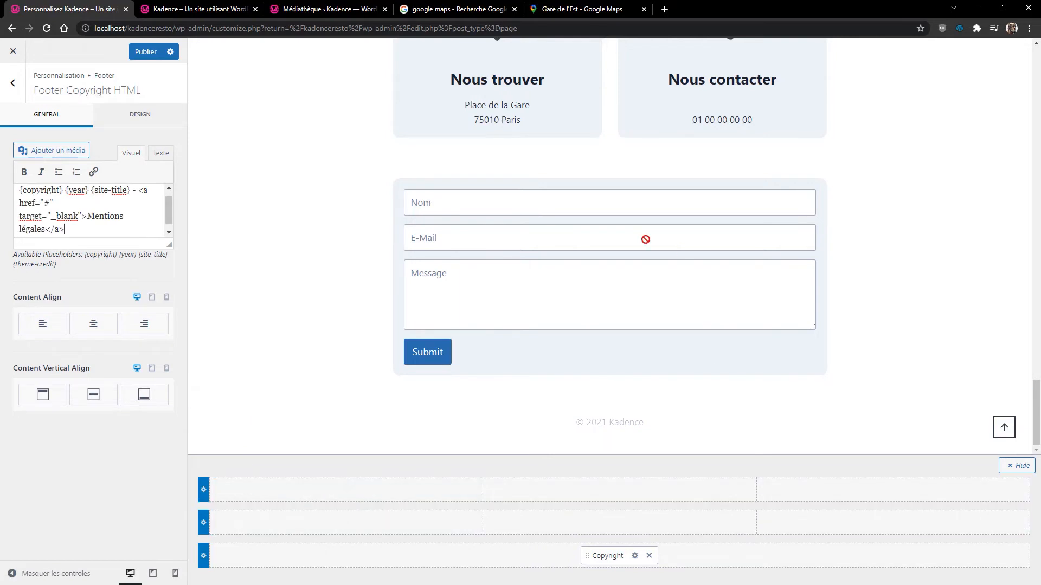
click(187, 11)
key(F5)
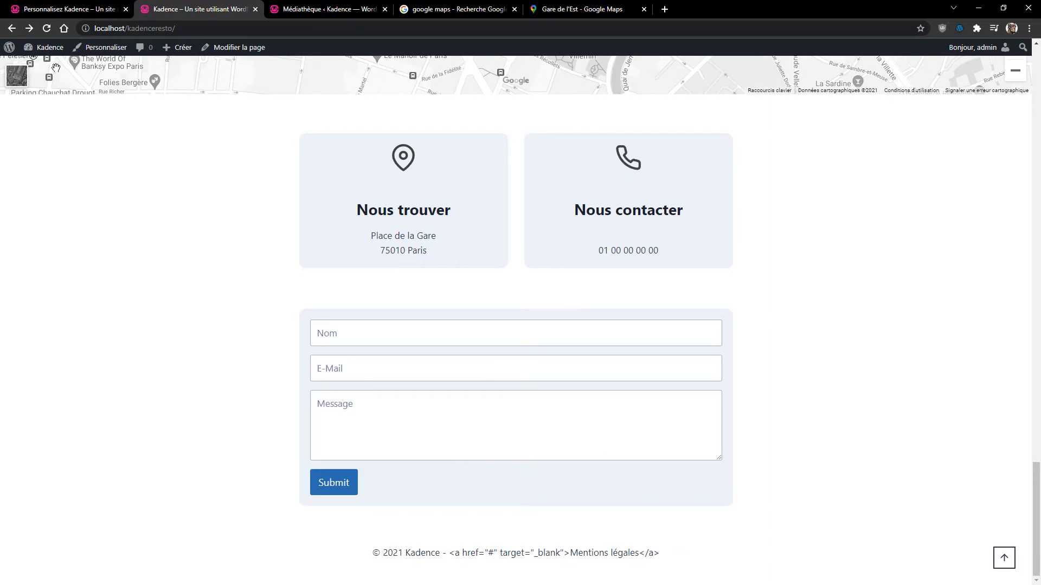
Delete the Mentions légales link code from the copyright text, keeping only {copyright} {year} {site-title}
click(44, 11)
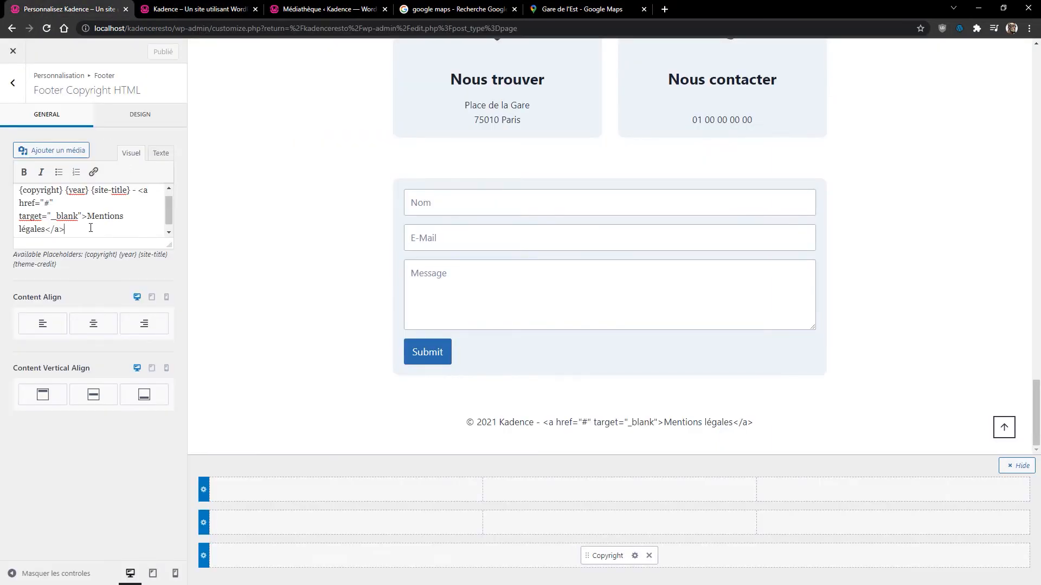
key(shift+Up)
key(shift+Up)
key(shift+Up)
key(shift+End)
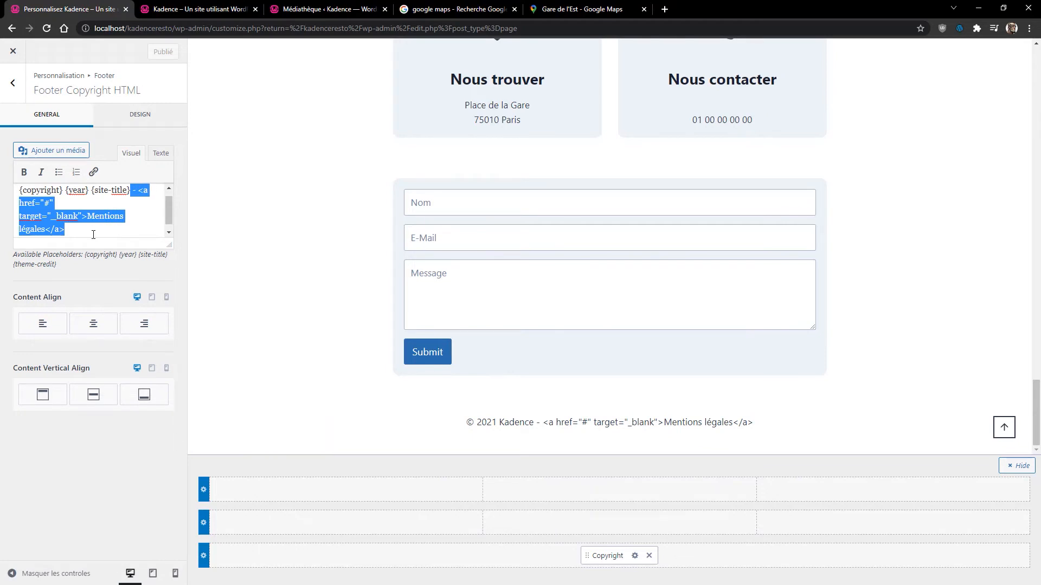
key(BackSpace)
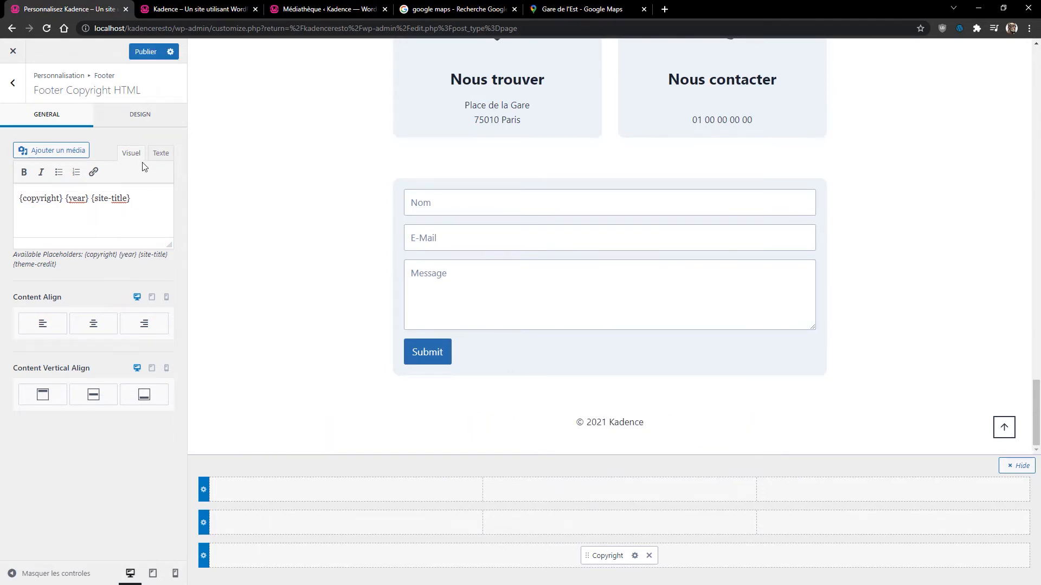
Append `- <a href="#" target="_blank">Mentions légales</a>` to the copyright text in its HTML source mode, publish, and check the reloaded site
click(160, 155)
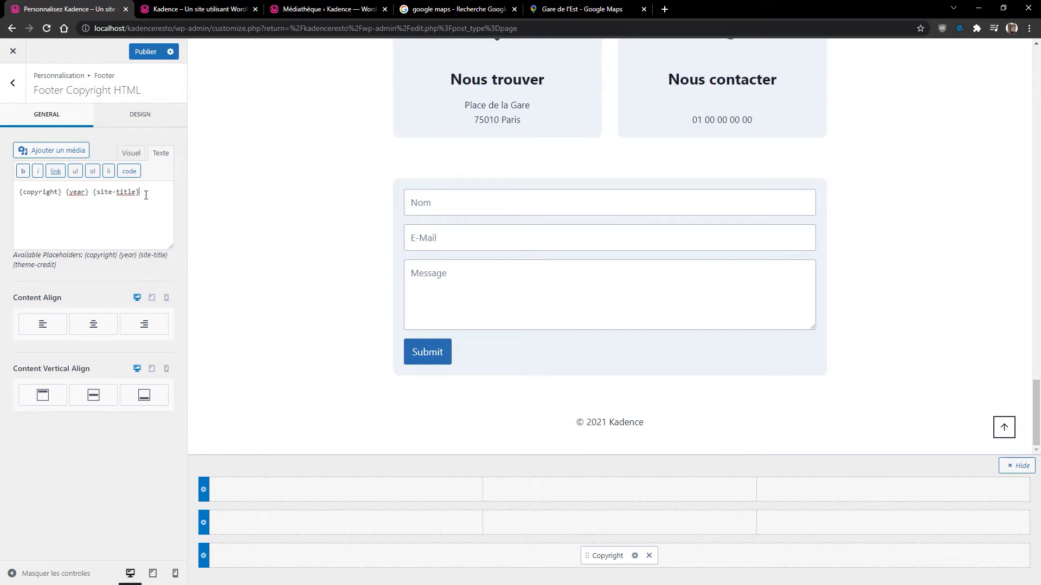
text(- <a href="#" target="_blank">Mentions légales</a>)
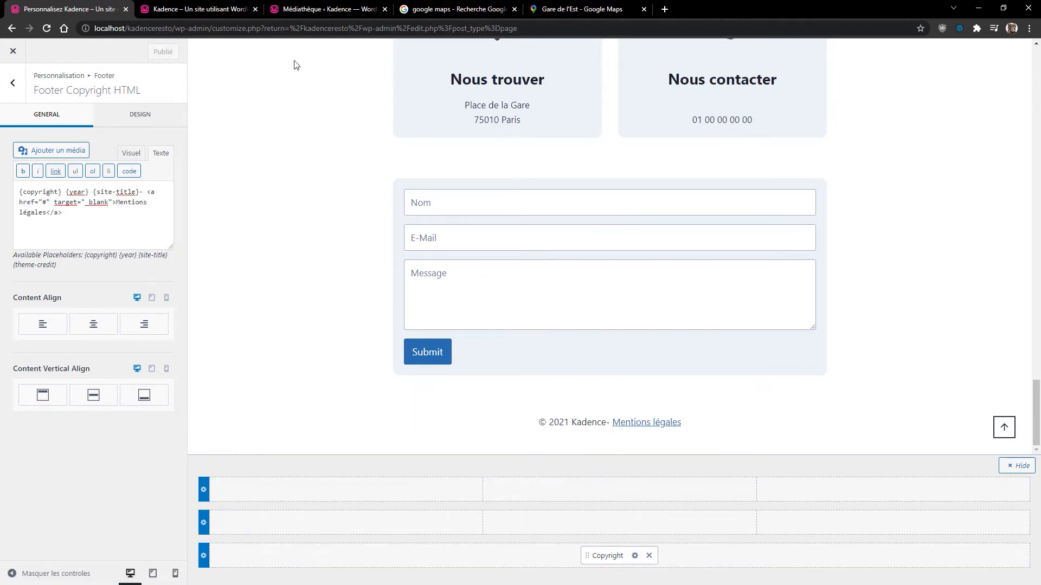
click(202, 10)
key(F5)
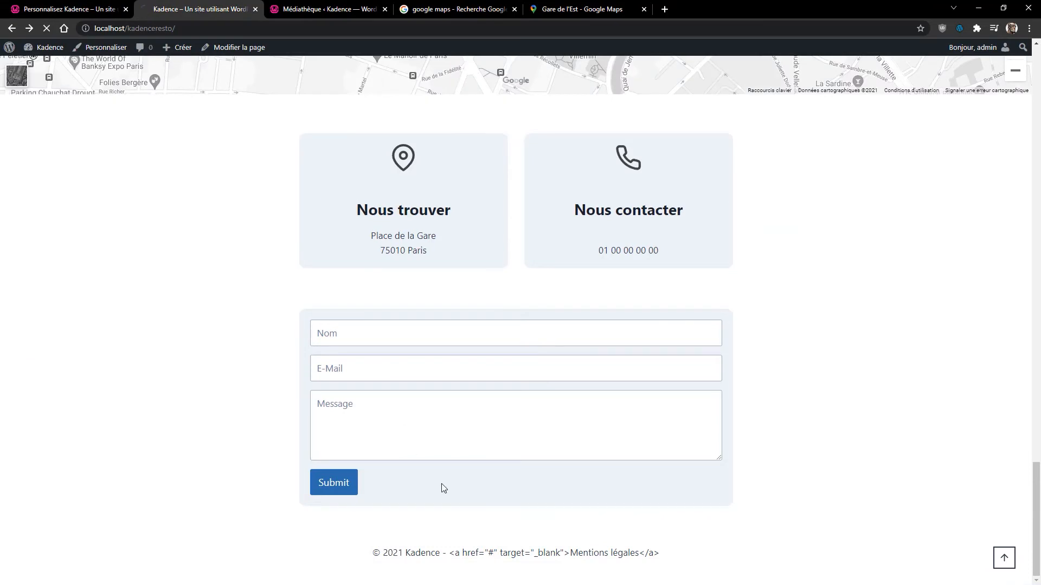
scroll(549, 564, up, 1)
scroll(549, 580, down, 1)
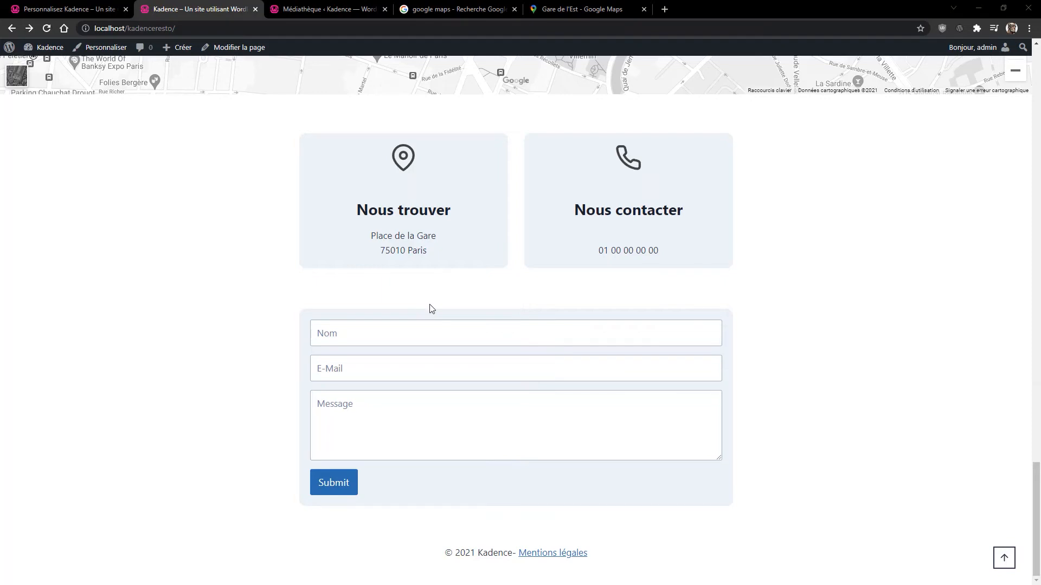
scroll(522, 343, up, 7)
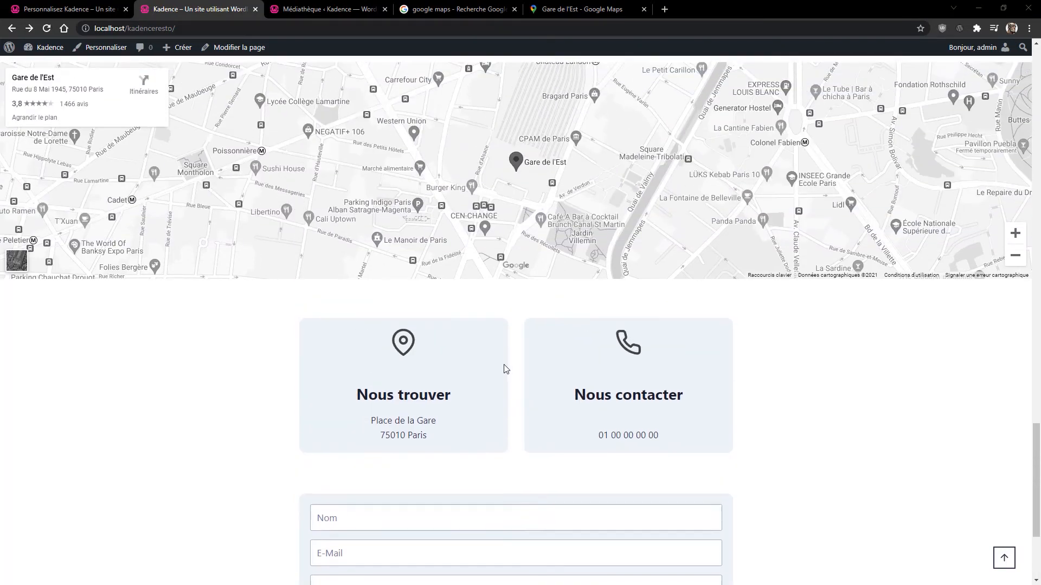
scroll(502, 373, down, 5)
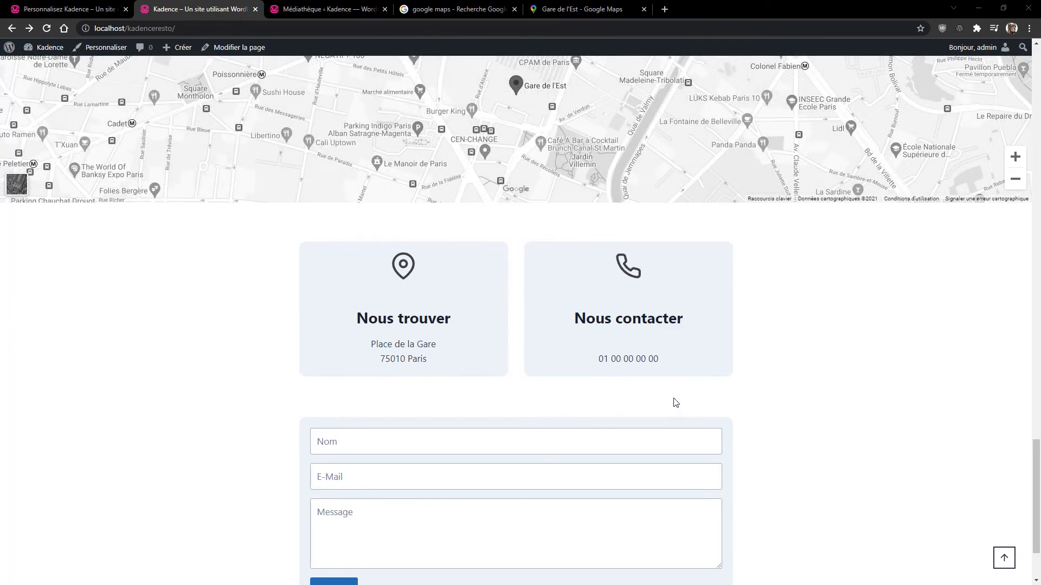
Open the Mentions légales page for editing from the list of pages, keeping the customizer open
click(69, 9)
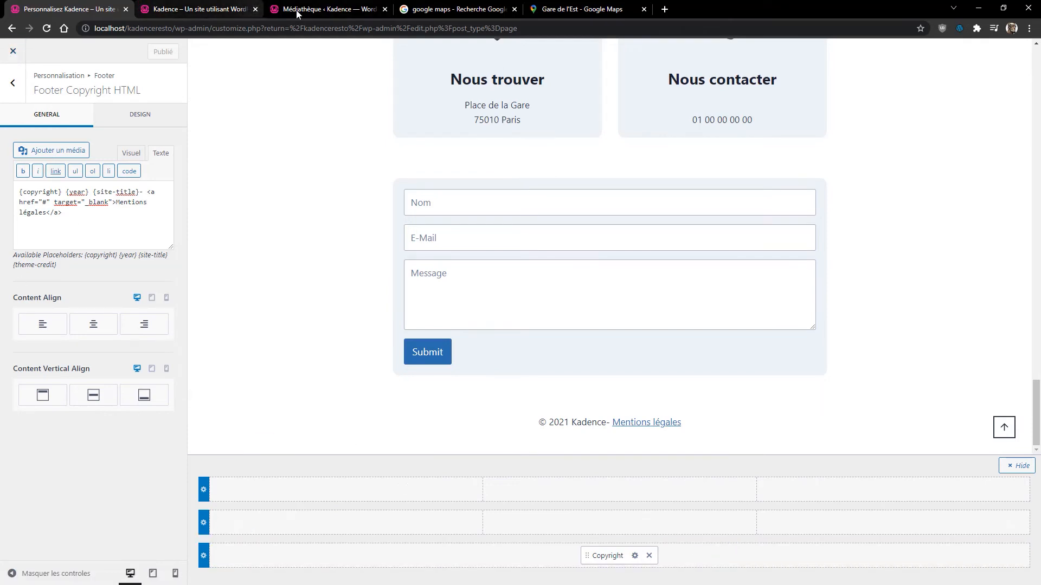
click(314, 13)
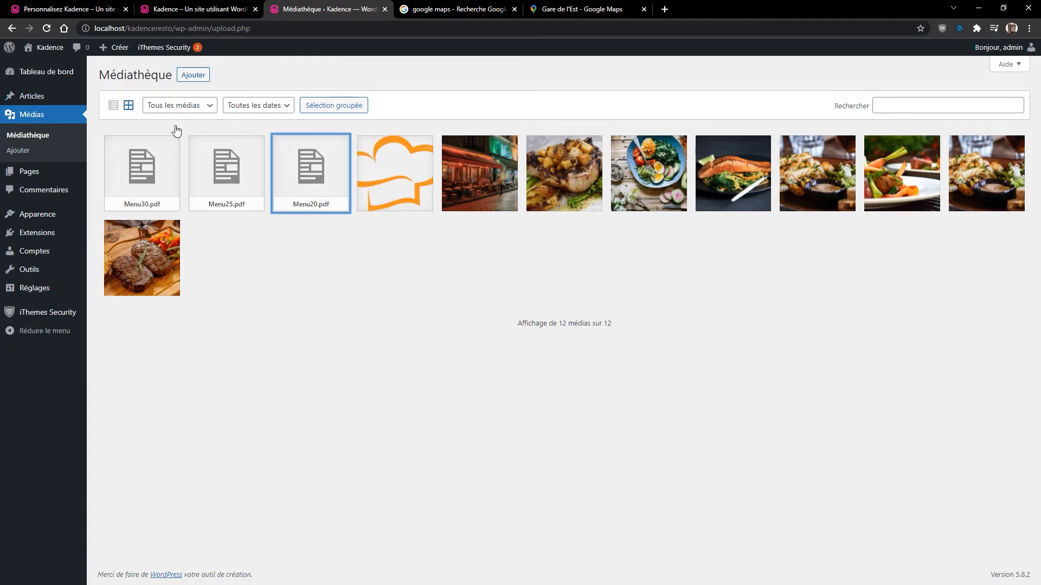
click(43, 190)
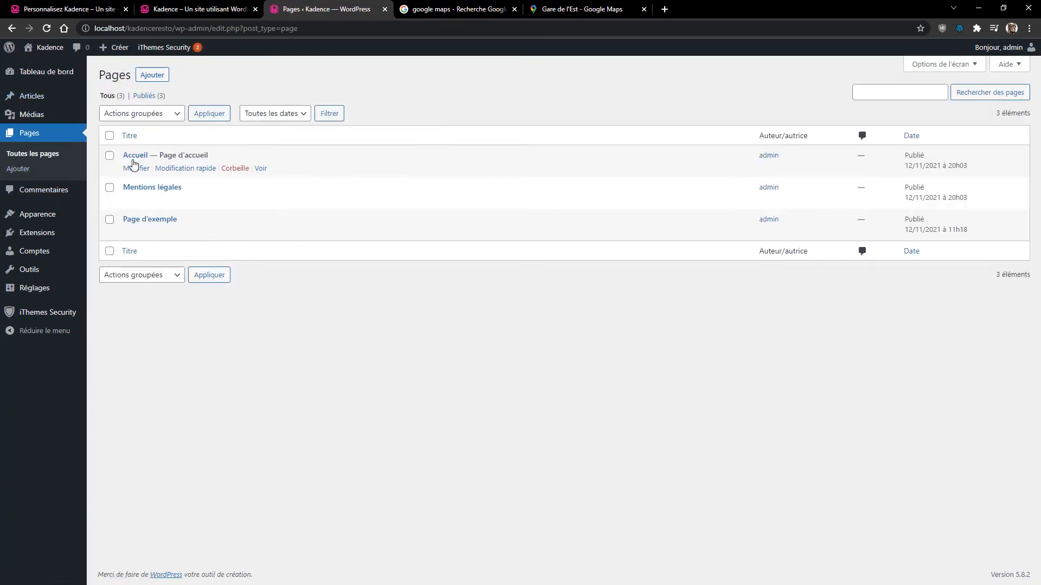
click(130, 191)
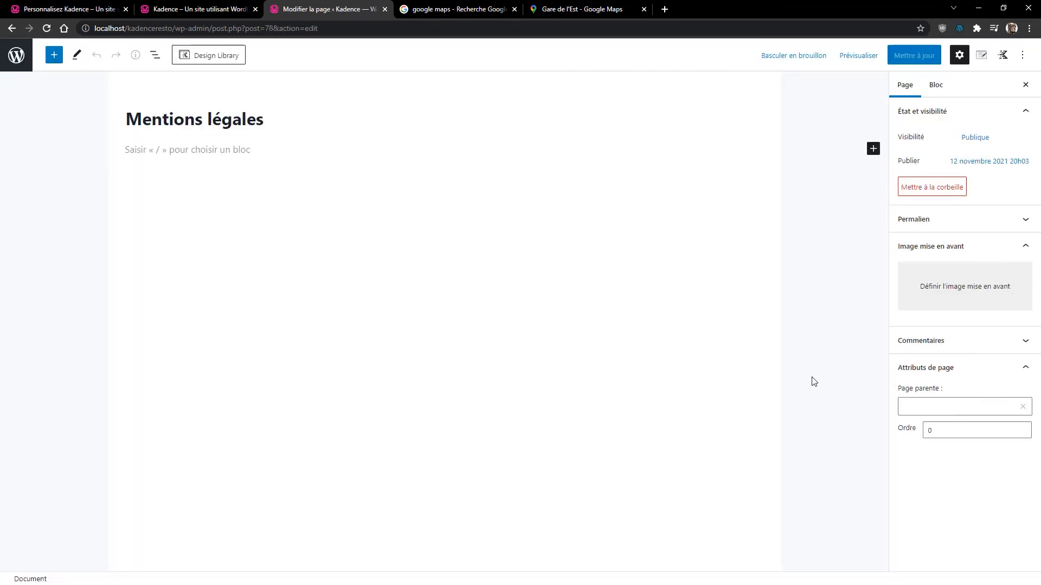
Add a single-column Row Layout to the page and make its content max width inherit from the theme
click(872, 148)
click(855, 238)
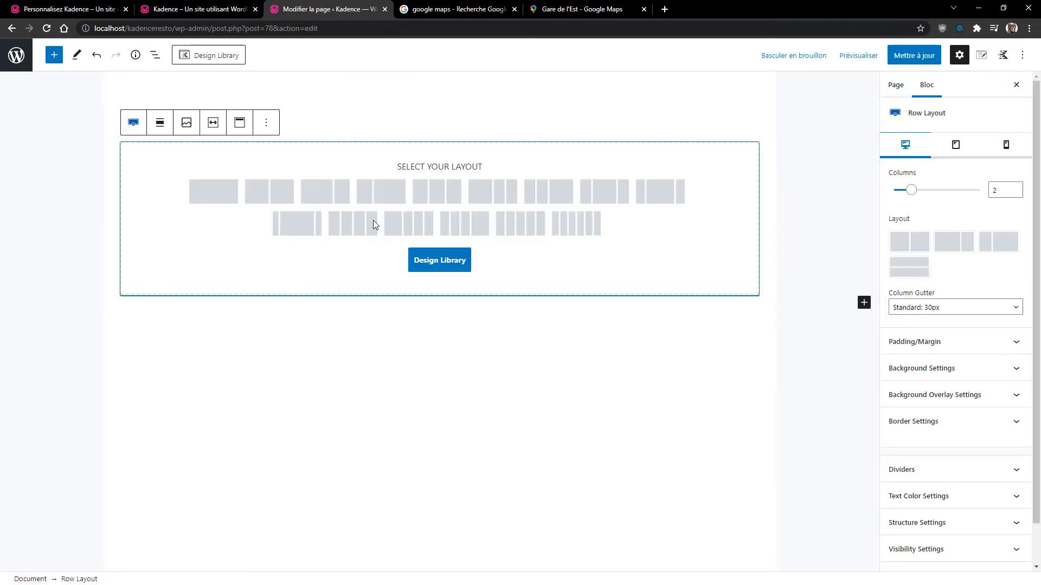
click(232, 206)
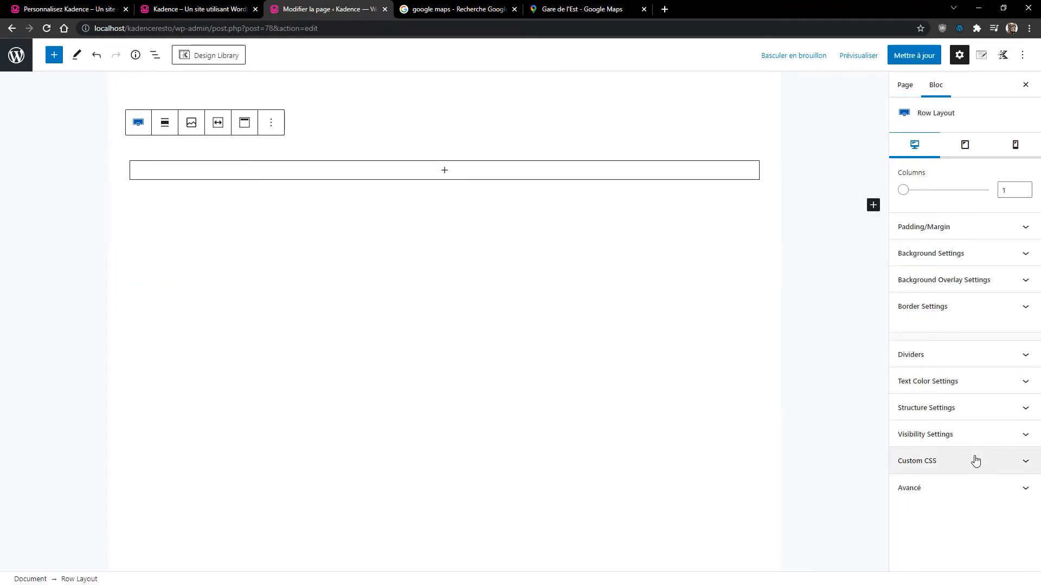
click(940, 422)
click(898, 473)
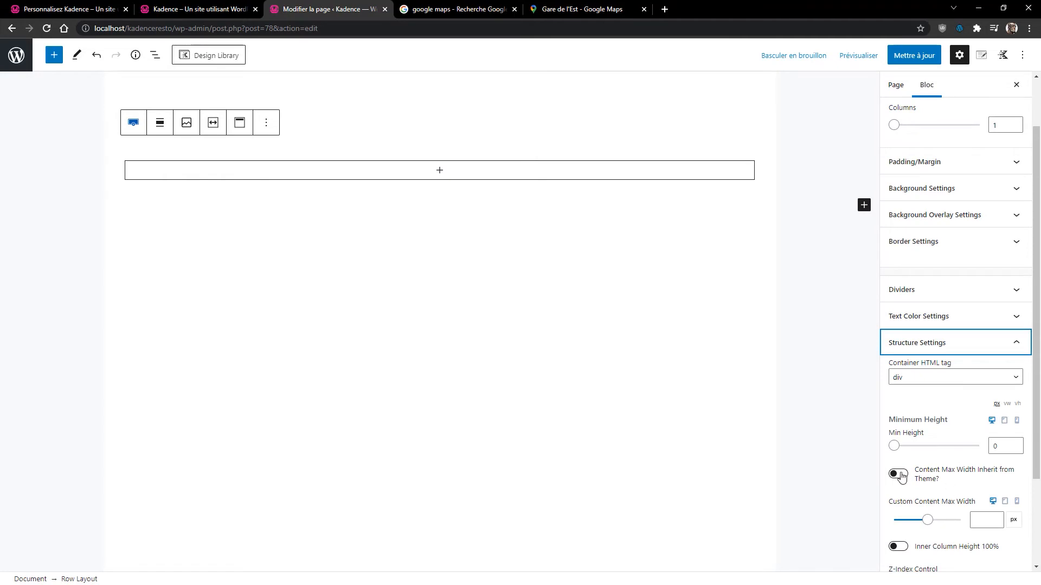
Insert a Classique block in the row and fill it with three Latin placeholder paragraphs starting "Procedente igitur mox tempore"
click(438, 170)
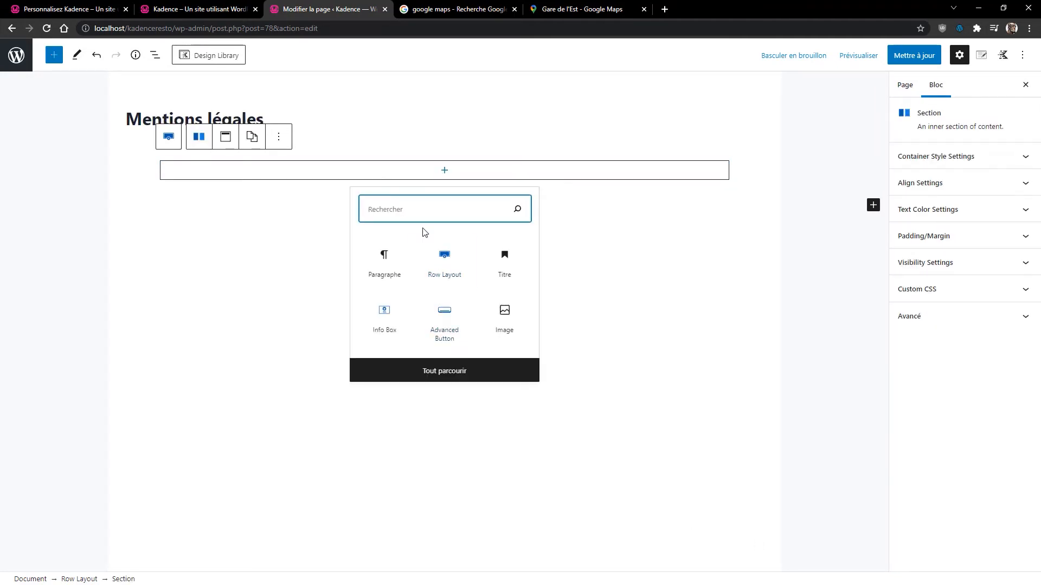
text(class)
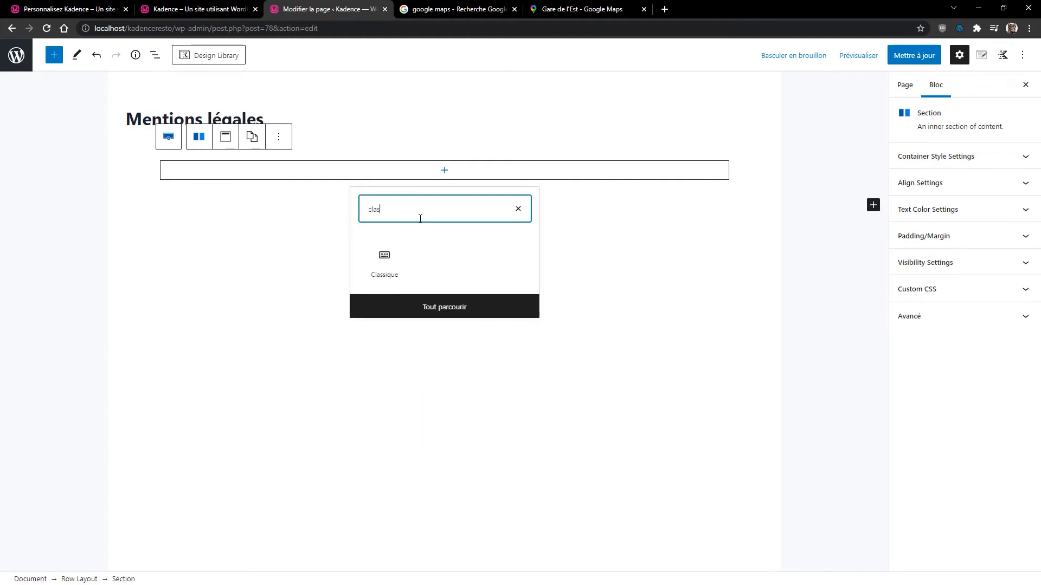
click(386, 260)
text(Procedente igitur mox tempore cum adventicium nihil inveniretur, relicta ora maritima in Lycaoniam adnexam Isauriae se contulerunt ibique densis intersaepientes itinera praetenturis provincialium et viatorum opibus pascebantur.  Iam in altera philosophiae parte. quae est quaerendi ac disserendi, quae logikh dicitur, iste vester plane, ut mihi quidem videtur, inermis ac nudus est. tollit definitiones, nihil de dividendo ac partiendo docet, non quo modo efficiatur concludaturque ratio tradit, non qua via captiosa solvantur ambigua distinguantur ostendit; iudicia rerum in sensibus ponit, quibus si semel aliquid falsi pro vero probatum sit, sublatum esse omne iudicium veri et falsi putat.  Haec igitur Epicuri non probo, inquam. De cetero vellem equidem aut ipse doctrinis fuisset instructior est enim, quod tibi ita videri necesse est, non satis politus iis artibus, quas qui tenent, eruditi appellantur aut ne deterruisset alios a studiis. quamquam te quidem video minime esse deterritum.)
scroll(255, 223, up, 3)
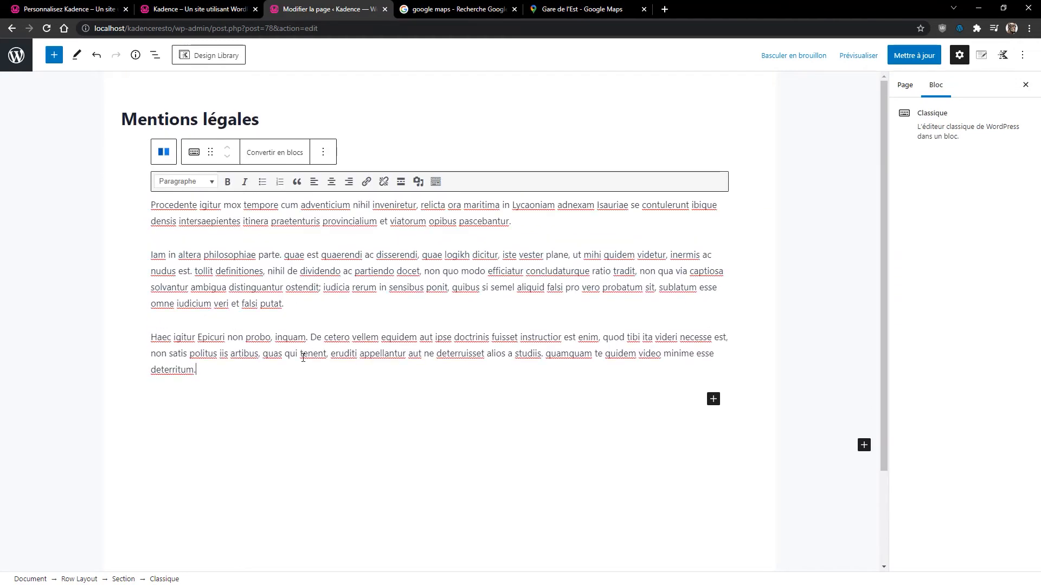
Append a second copy of the three Latin paragraphs to the Classique block and update the page
key(Return)
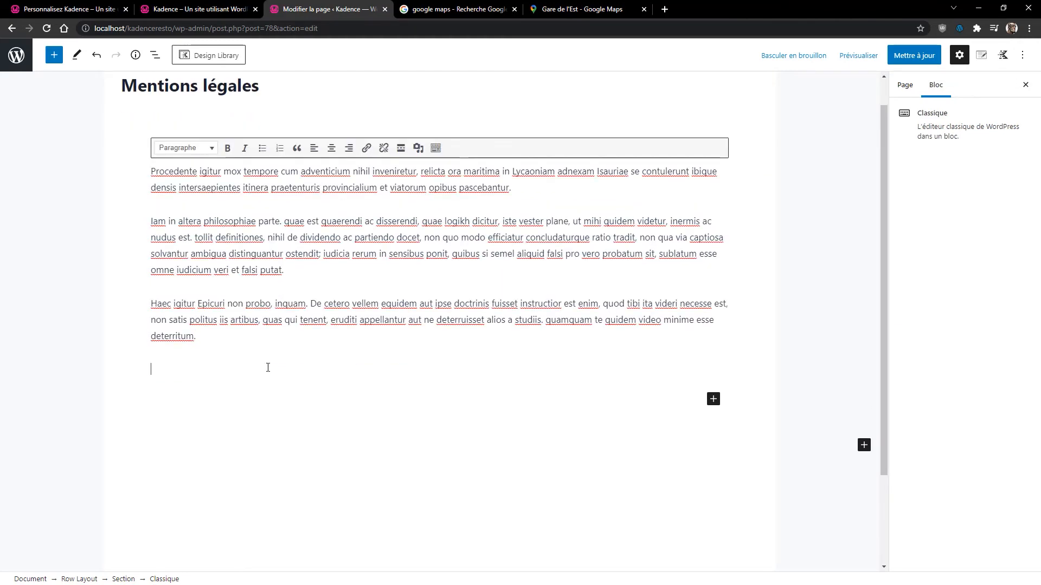
text(Procedente igitur mox tempore cum adventicium nihil inveniretur, relicta ora maritima in Lycaoniam adnexam Isauriae se contulerunt ibique densis intersaepientes itinera praetenturis provincialium et viatorum opibus pascebantur. Iam in altera philosophiae parte. quae est quaerendi ac disserendi, quae logikh dicitur, iste vester plane, ut mihi quidem videtur, inermis ac nudus est. tollit definitiones, nihil de dividendo ac partiendo docet, non quo modo efficiatur concludaturque ratio tradit, non qua via captiosa solvantur ambigua distinguantur ostendit; iudicia rerum in sensibus ponit, quibus si semel aliquid falsi pro vero probatum sit, sublatum esse omne iudicium veri et falsi putat. Haec igitur Epicuri non probo, inquam. De cetero vellem equidem aut ipse doctrinis fuisset instructior est enim, quod tibi ita videri necesse est, non satis politus iis artibus, quas qui tenent, eruditi appellantur aut ne deterruisset alios a studiis. quamquam te quidem video minime esse deterritum.)
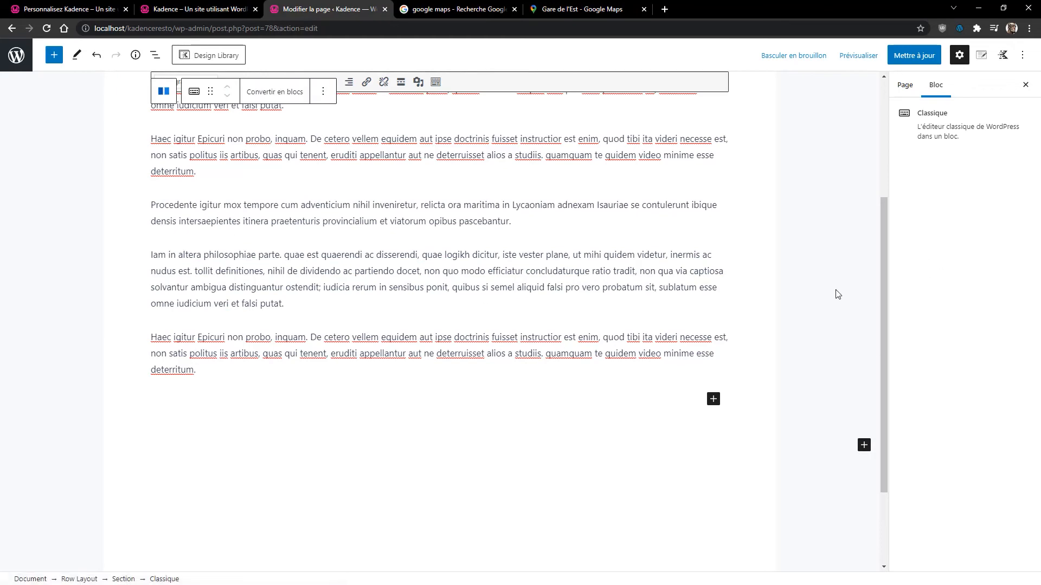
scroll(534, 397, up, 4)
key(ctrl+s)
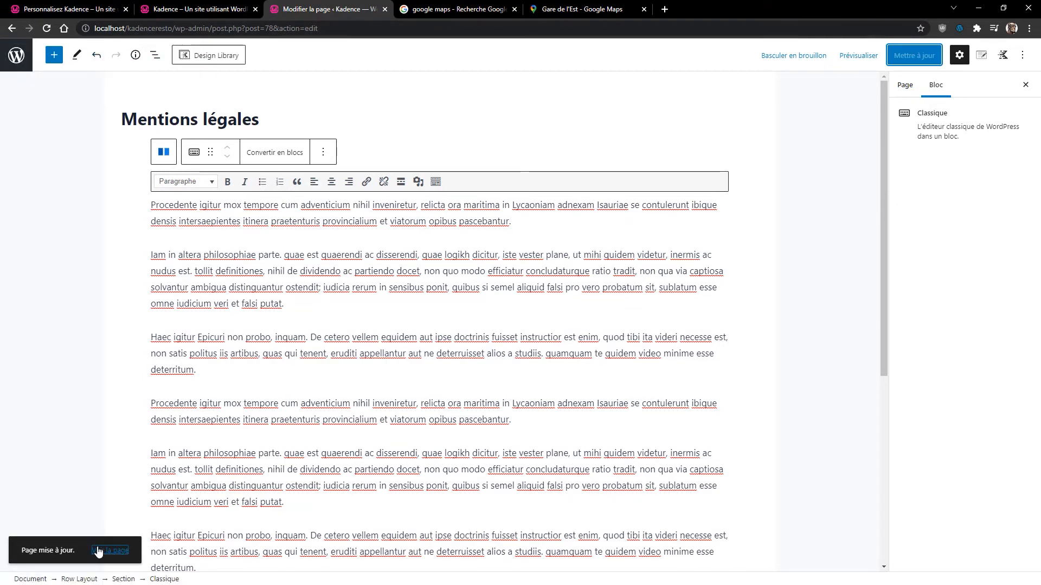
Preview the Mentions légales page in a new browser tab and close the preview
click(858, 55)
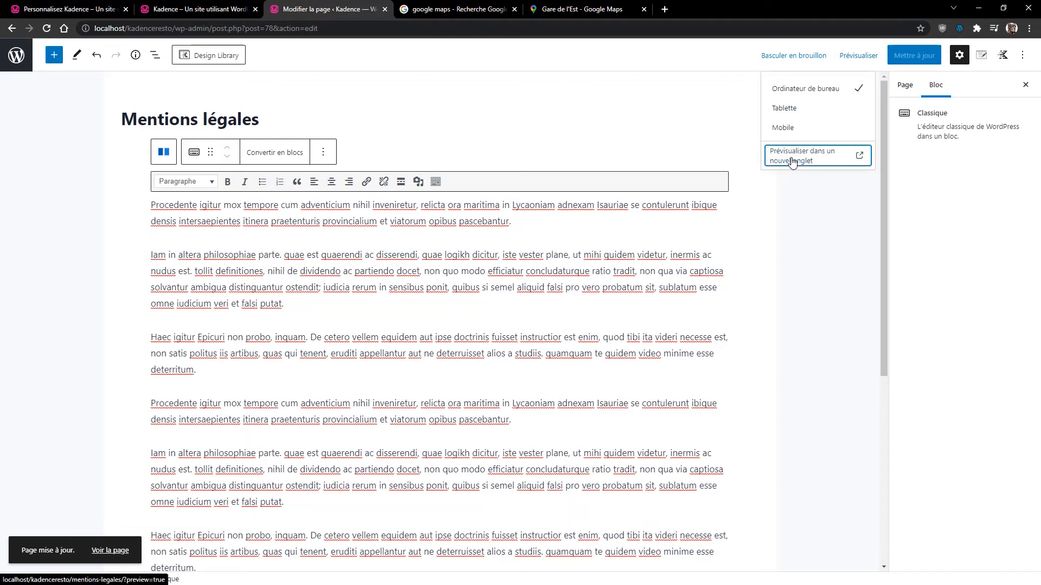
click(791, 160)
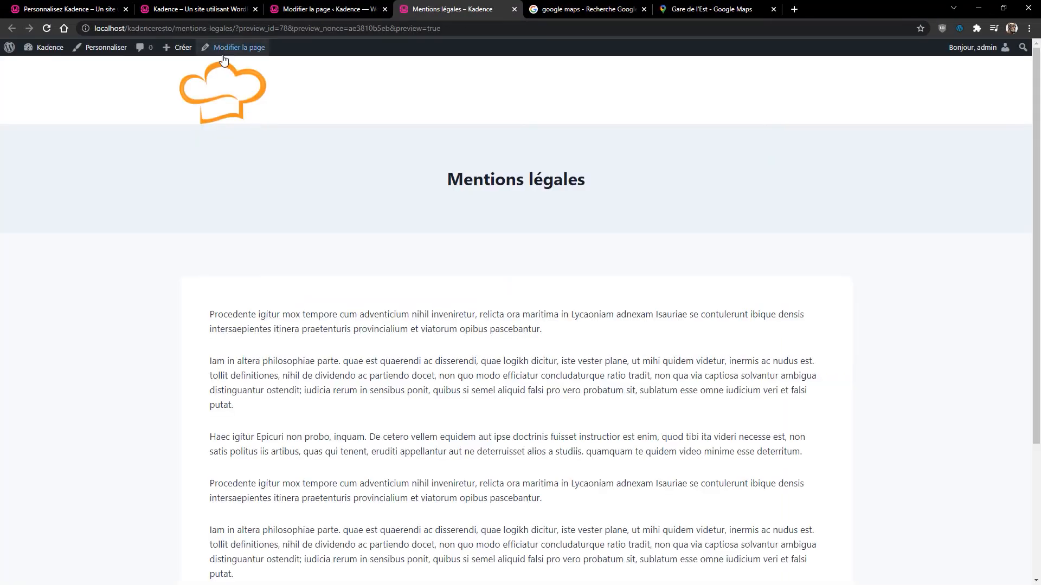
click(515, 9)
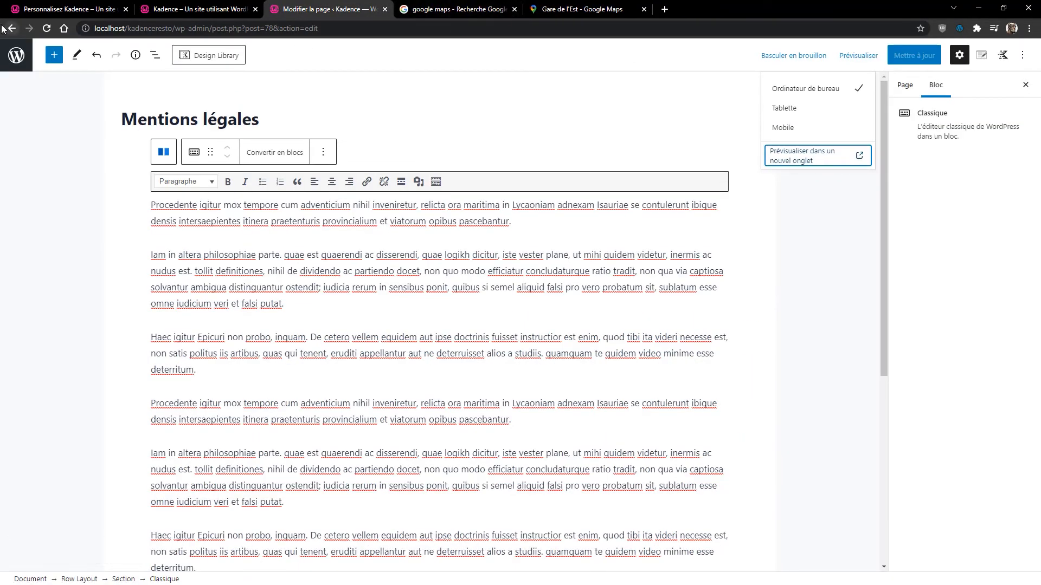
Leave the page editor and examine the site's permalink structure in the permalink settings
click(18, 56)
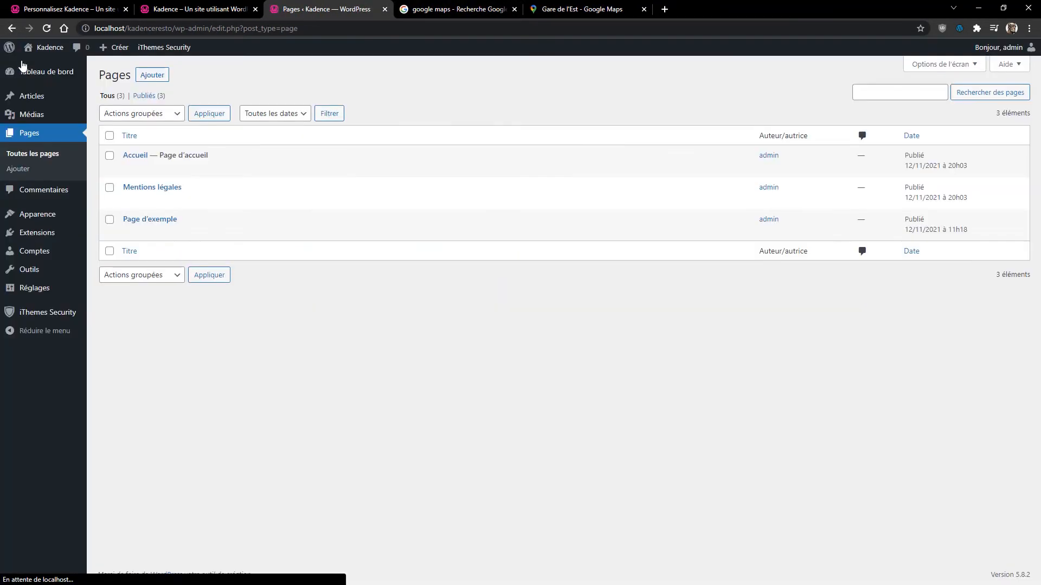
click(33, 289)
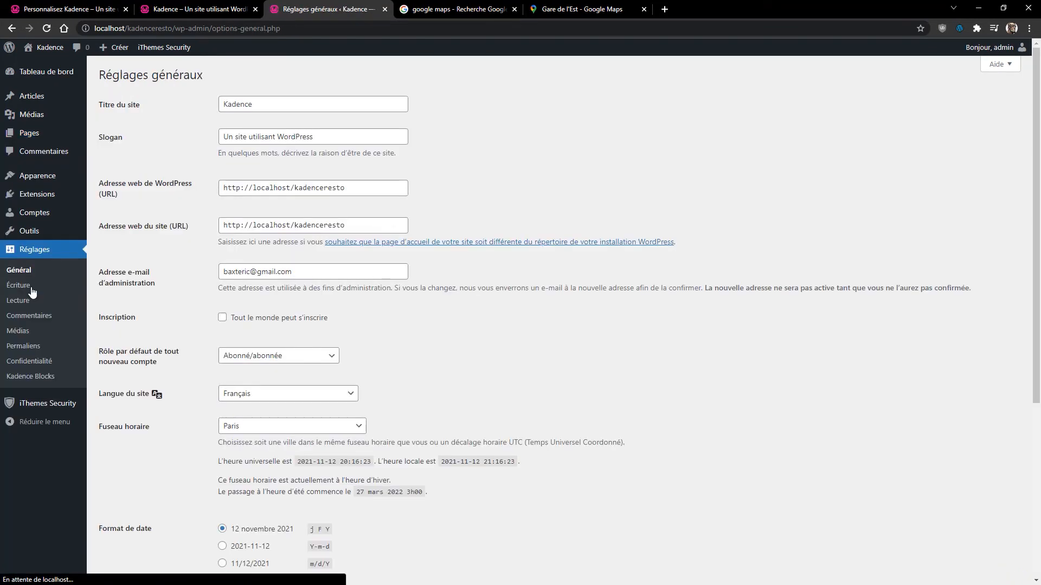
click(31, 348)
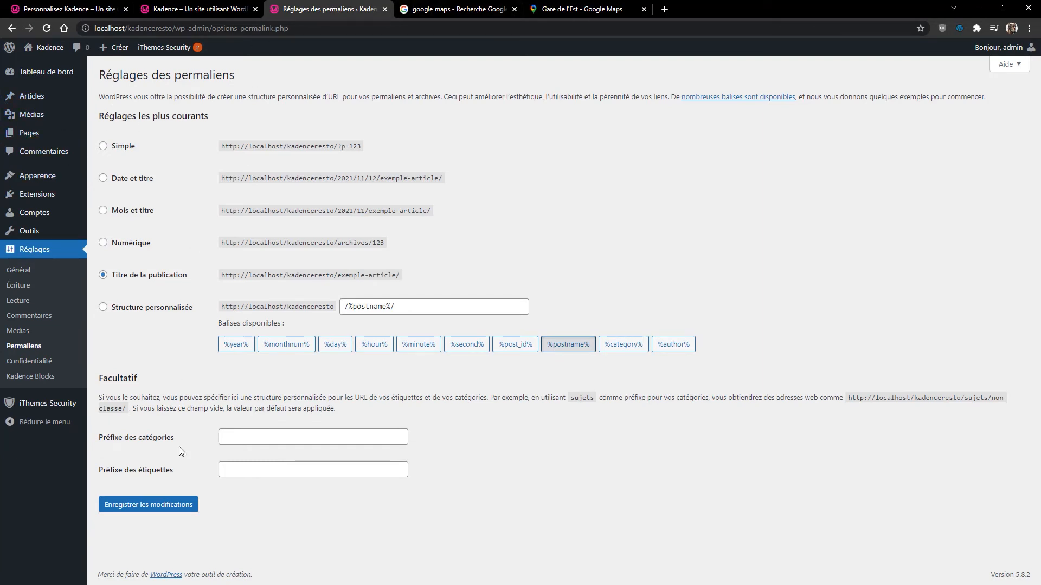
Reopen the Mentions légales page for editing from the list of pages and dismiss the autosave notice
click(34, 136)
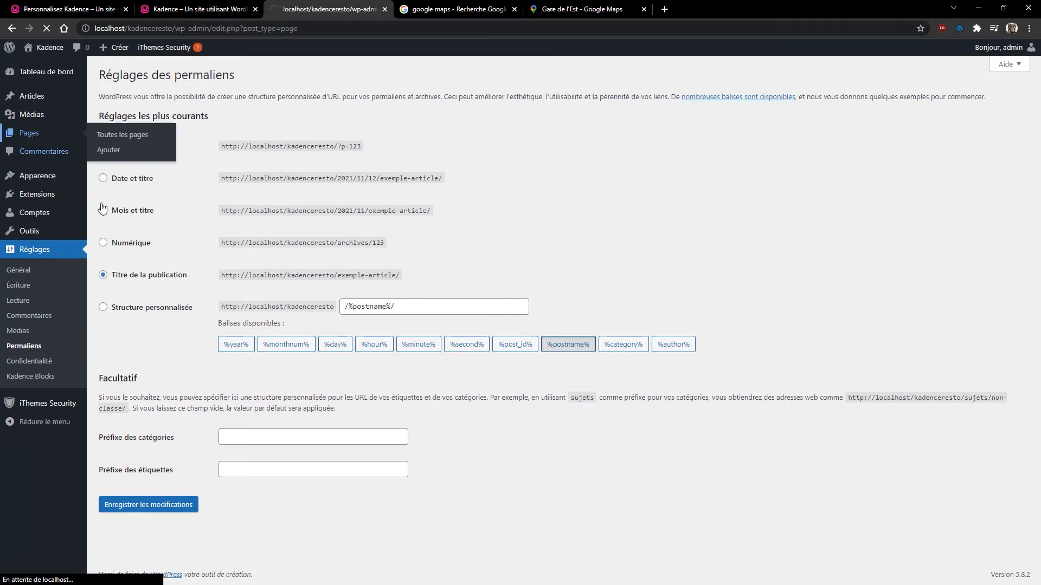
click(140, 188)
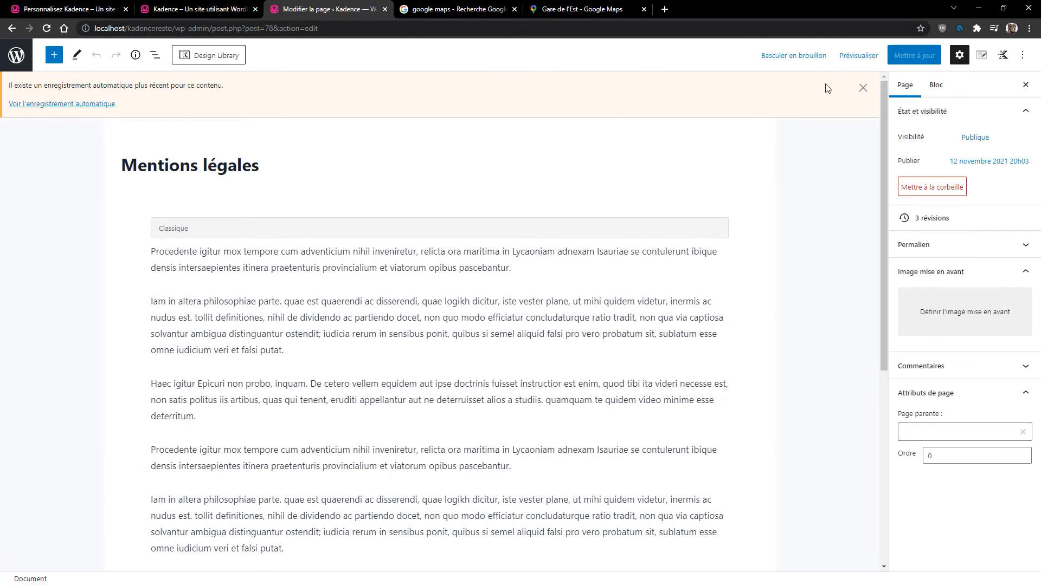
click(862, 88)
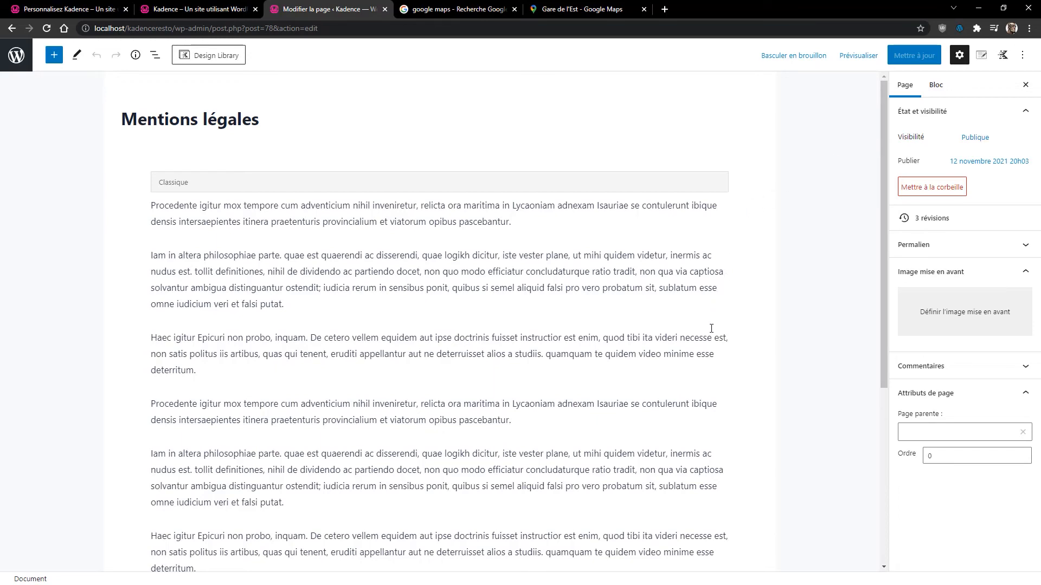
Copy the Mentions légales page address without its preview parameters from a new-tab preview, and return to the list of pages
click(847, 60)
click(803, 161)
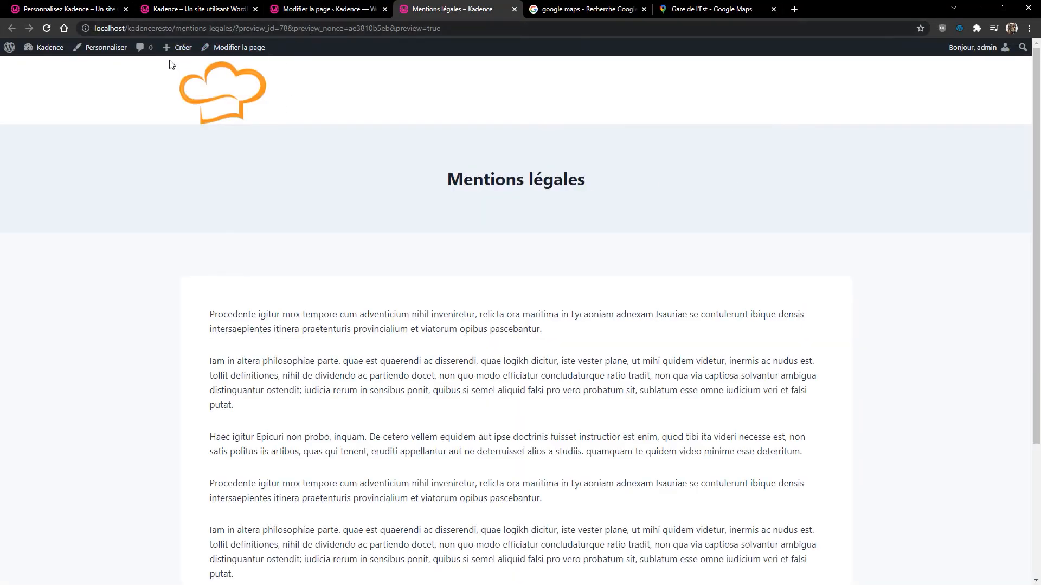
click(233, 28)
click(233, 28)
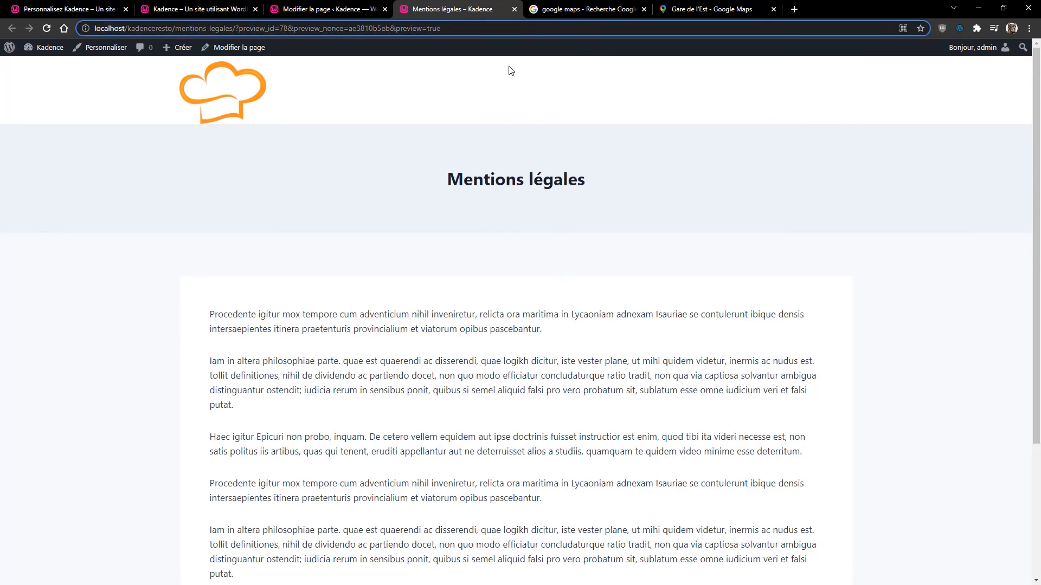
key(shift+Home)
key(ctrl+c)
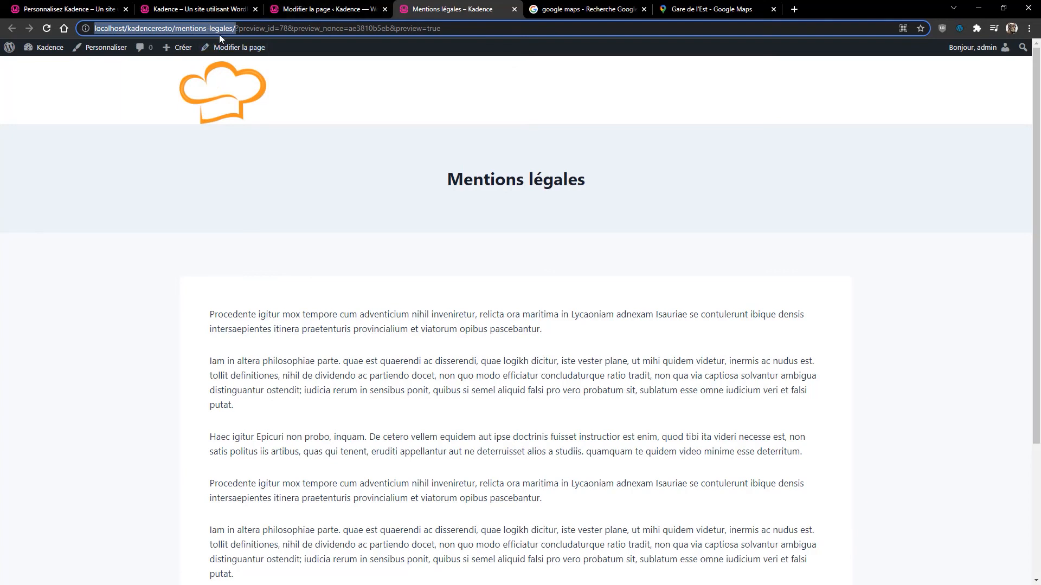
click(514, 10)
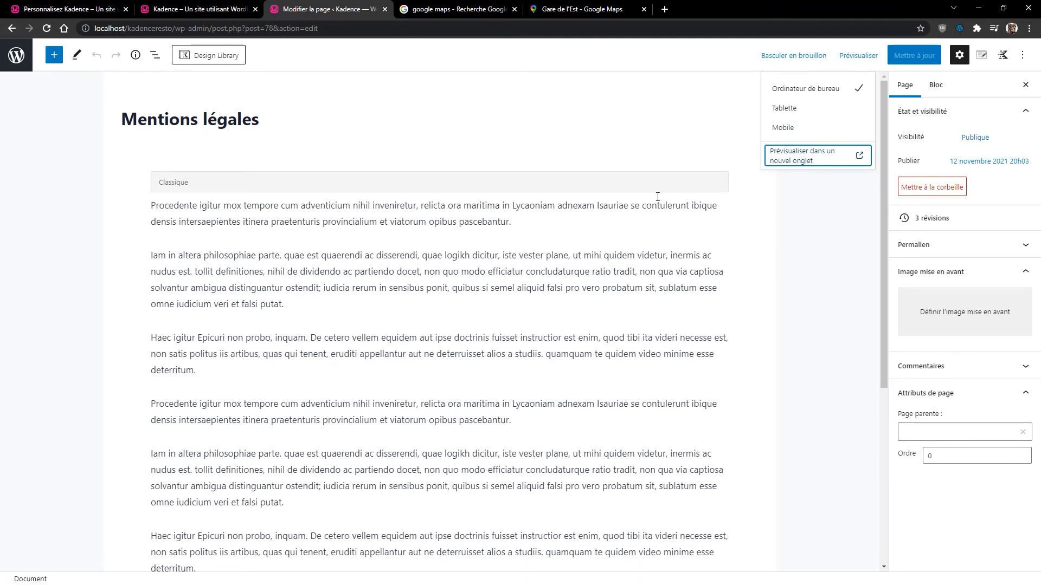
click(682, 135)
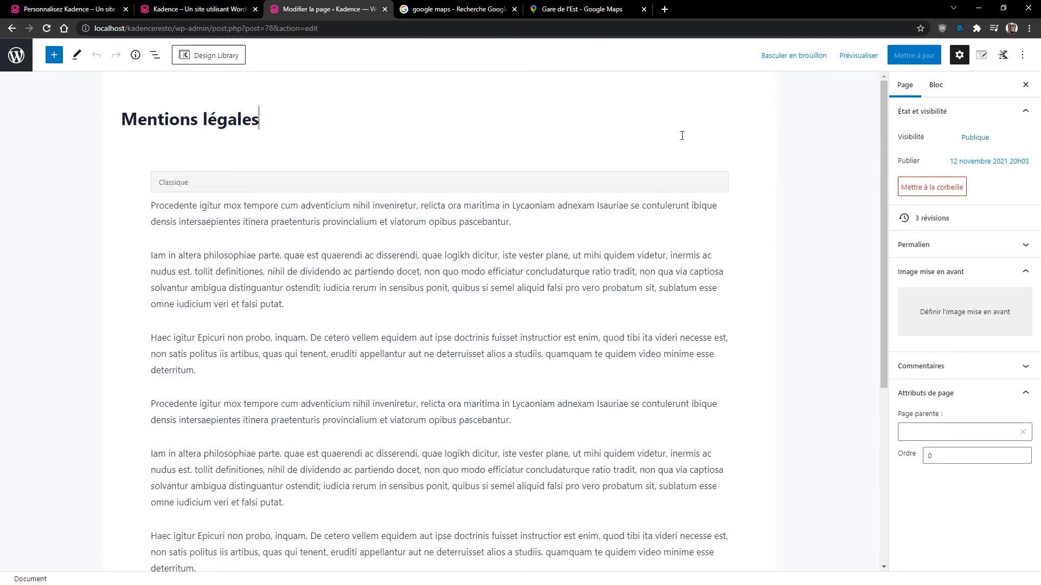
click(15, 64)
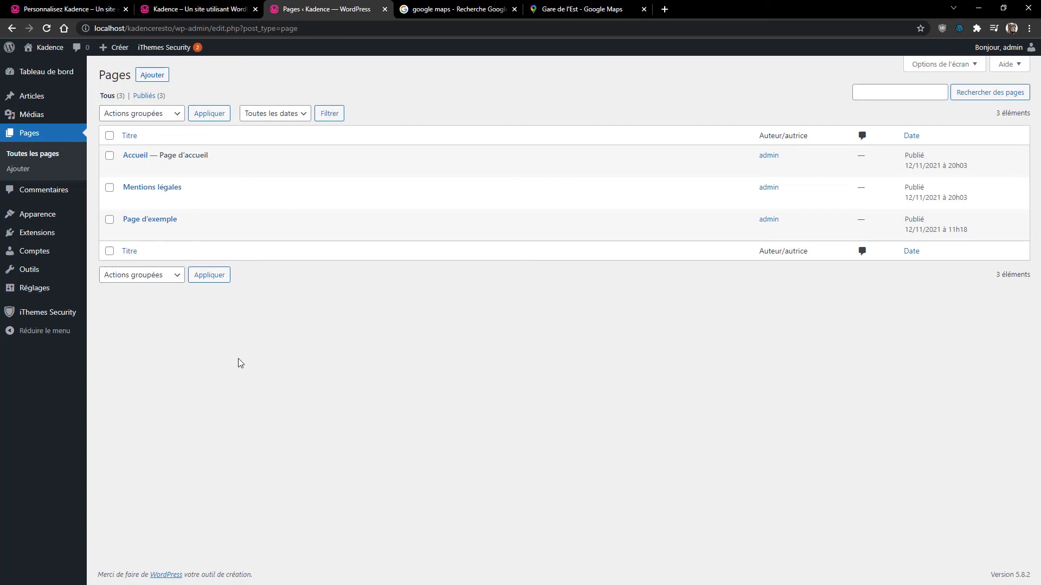
mouse_move(56, 231)
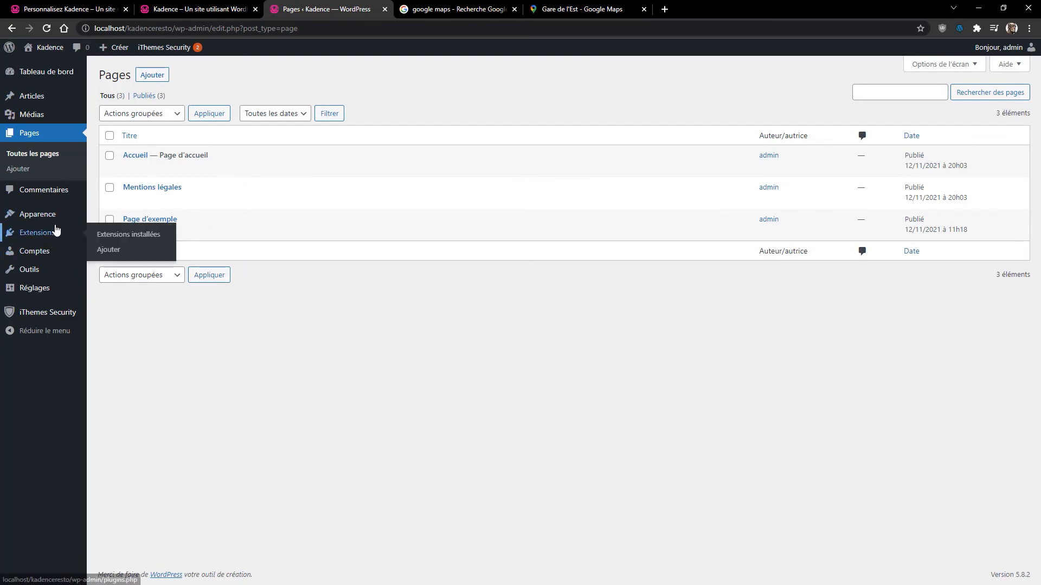
click(54, 9)
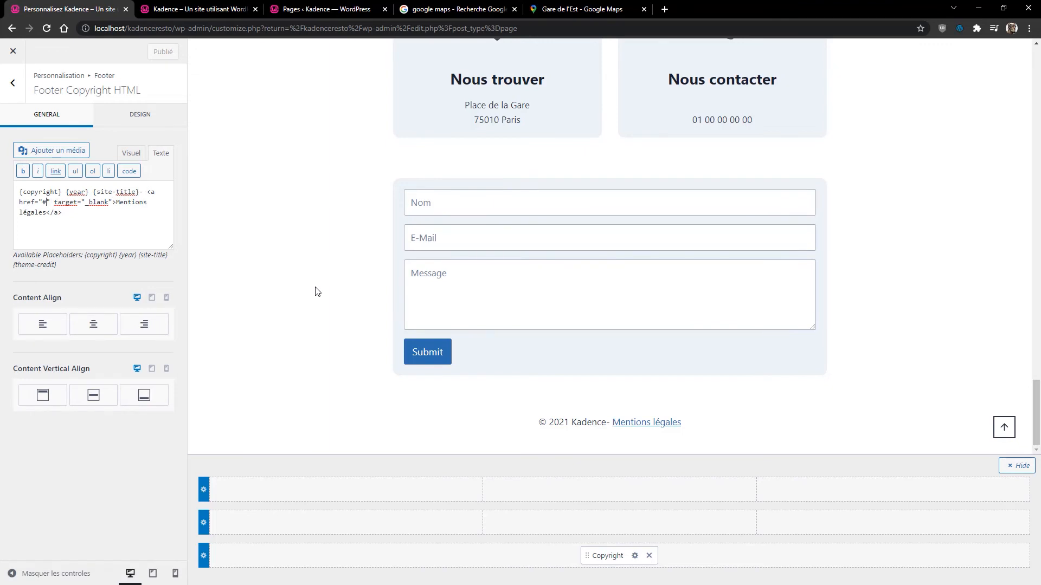
key(BackSpace)
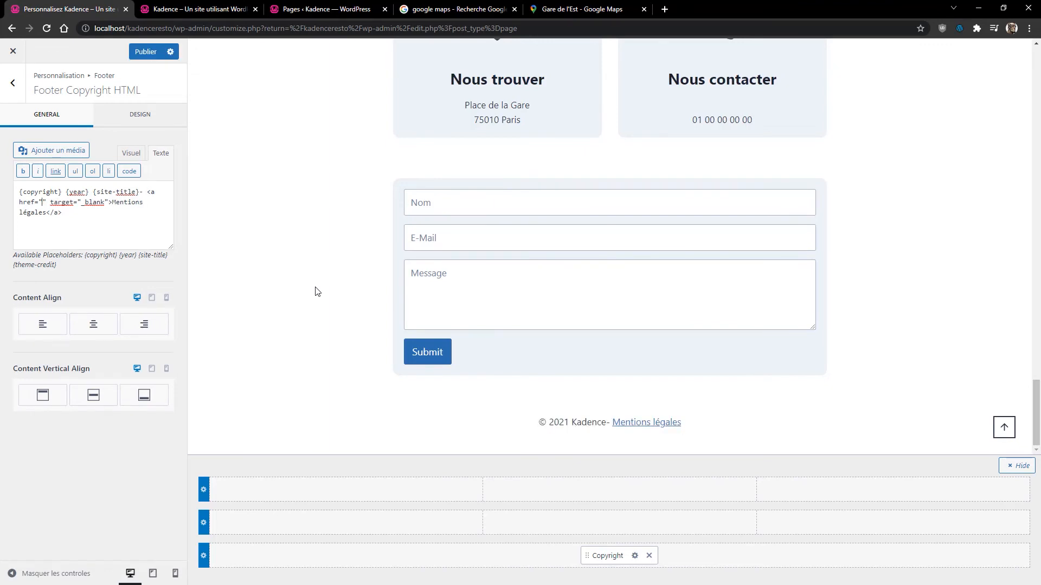
key(ctrl+v)
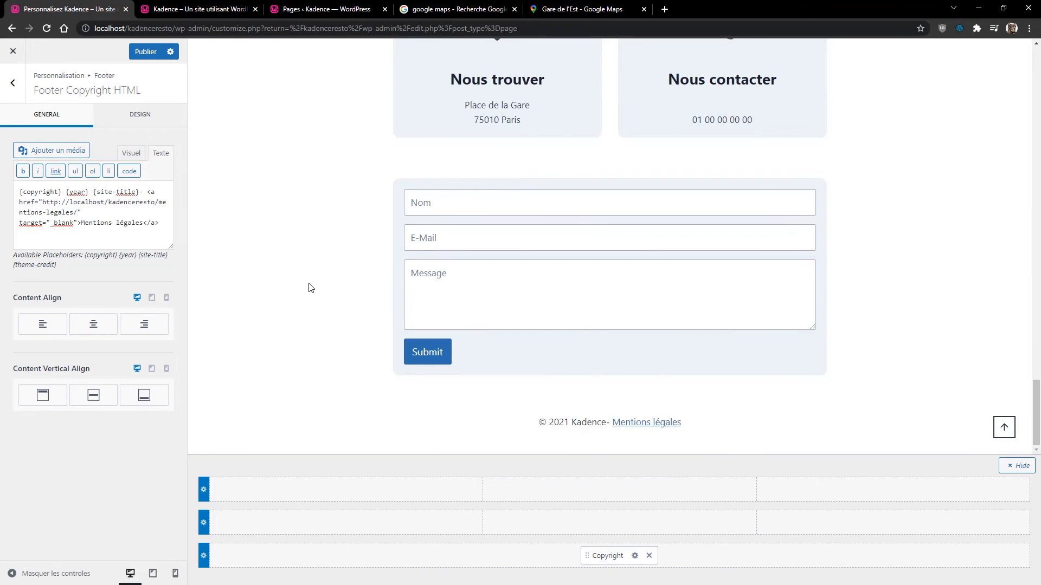
click(151, 54)
Reload the site's home page, test the footer's Mentions légales link, review the whole legal notice page and close it
click(174, 12)
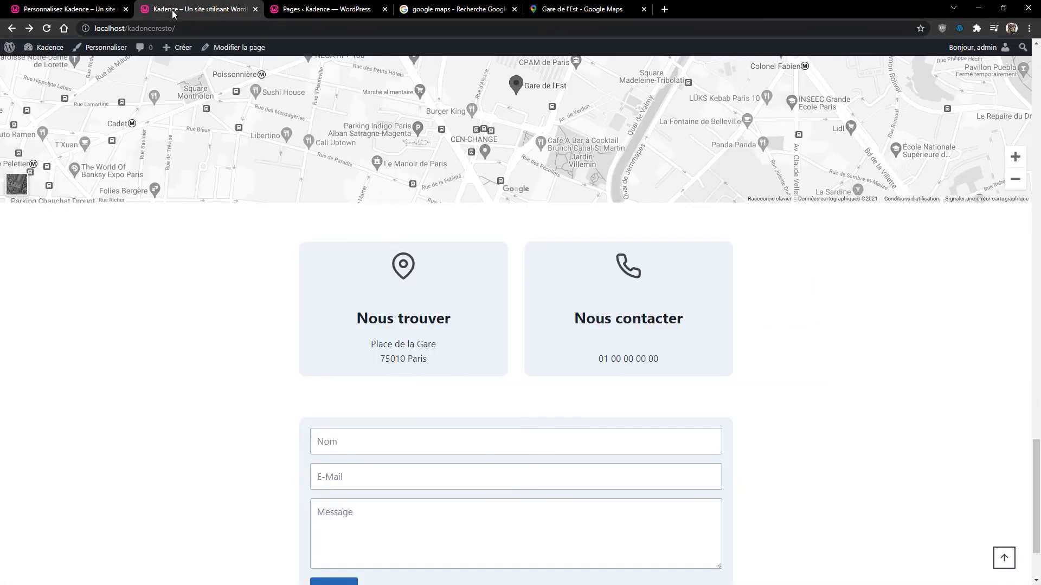
click(47, 29)
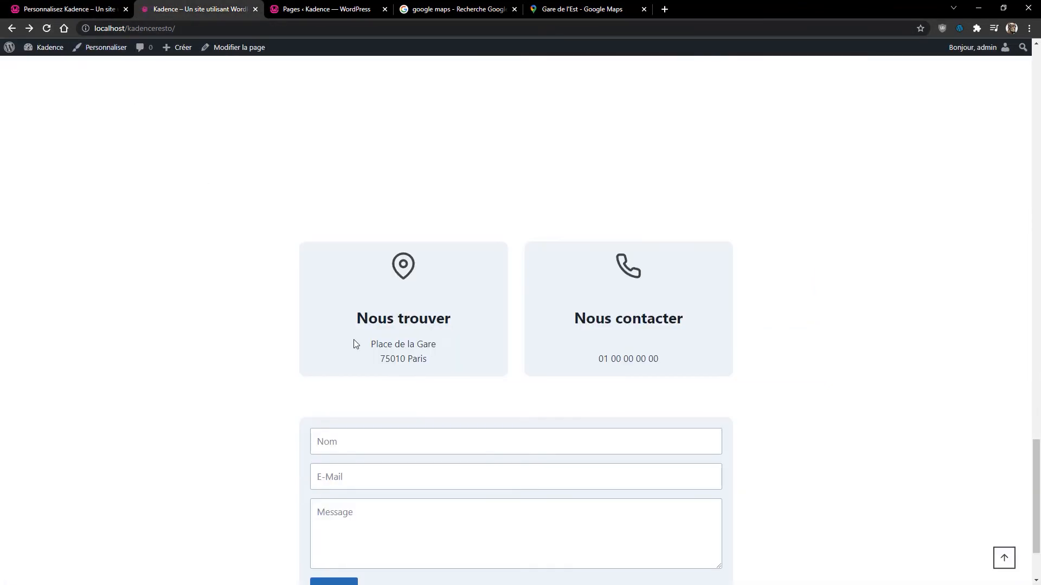
scroll(353, 347, down, 2)
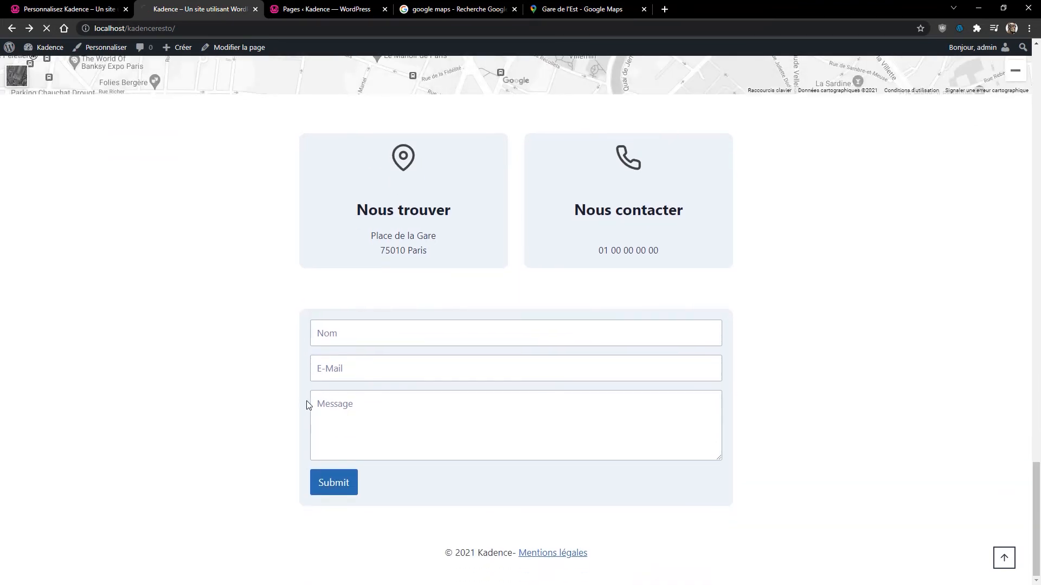
click(555, 554)
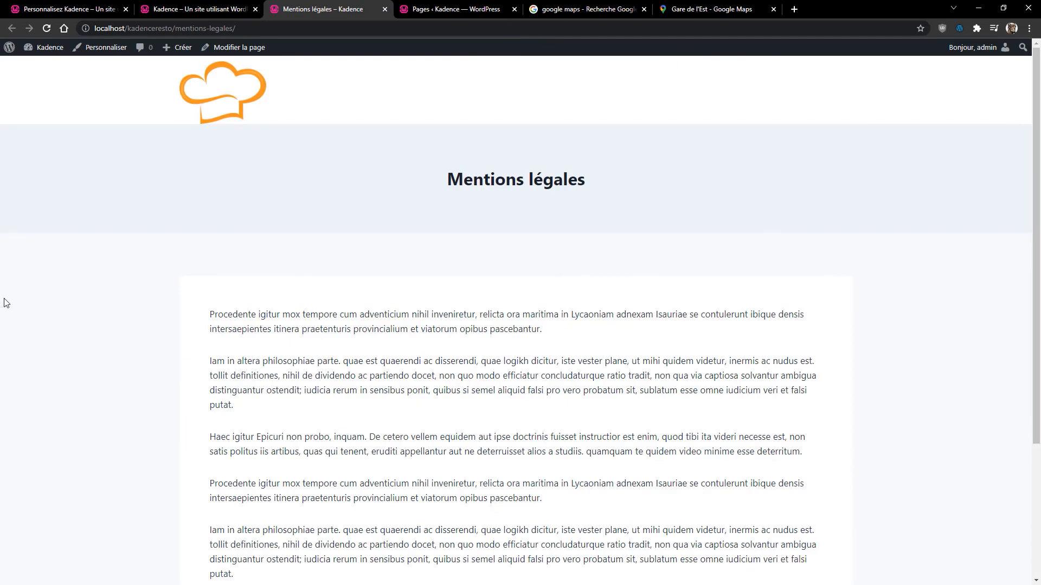
scroll(205, 158, down, 3)
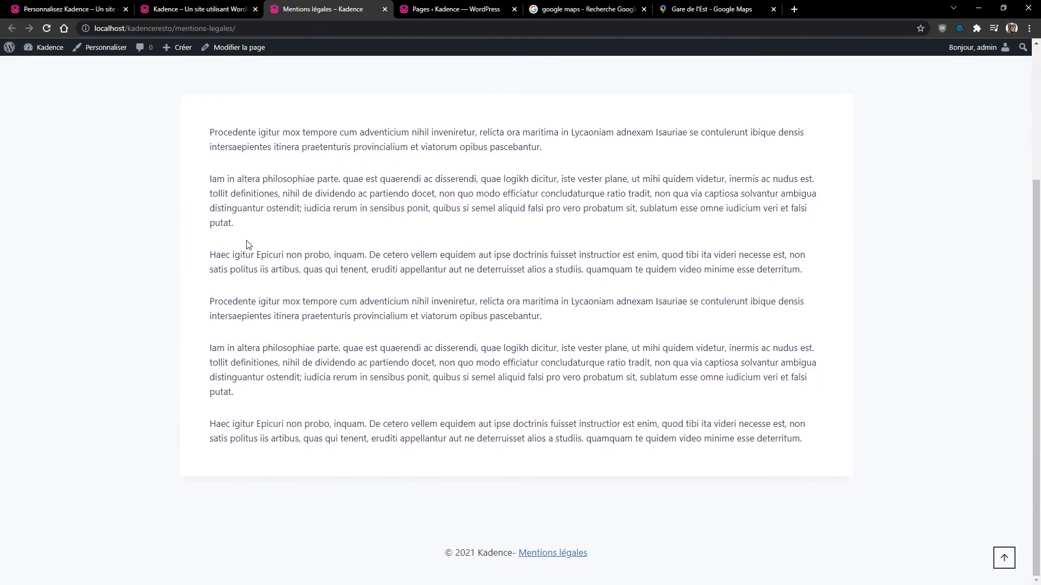
scroll(453, 394, up, 3)
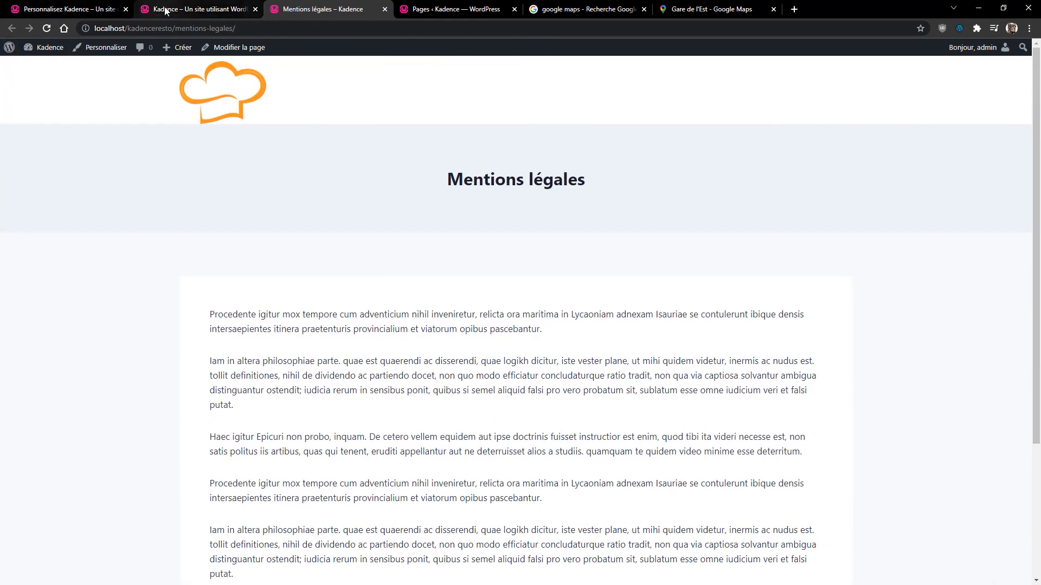
scroll(349, 225, down, 3)
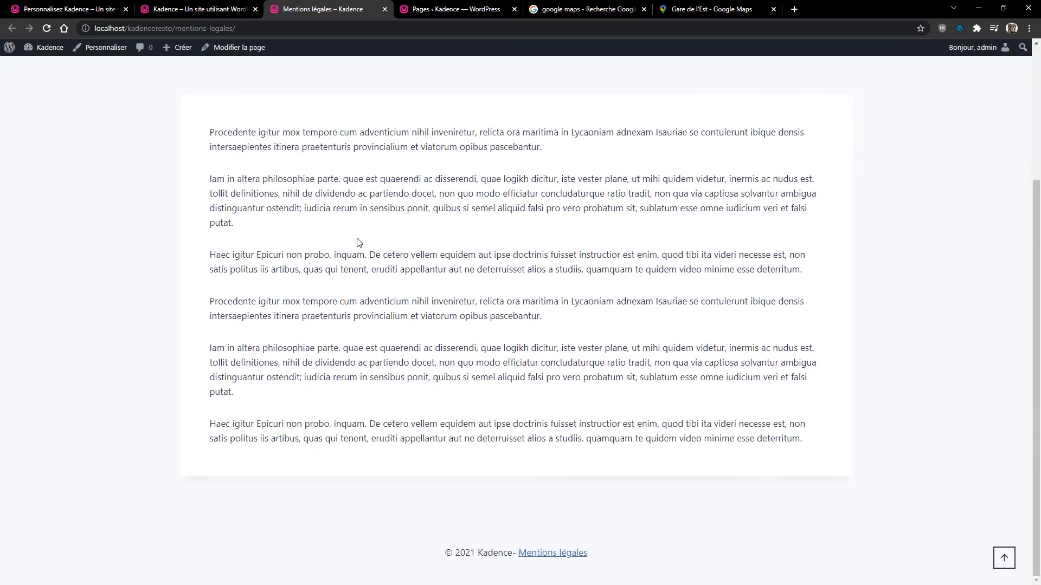
scroll(501, 264, up, 3)
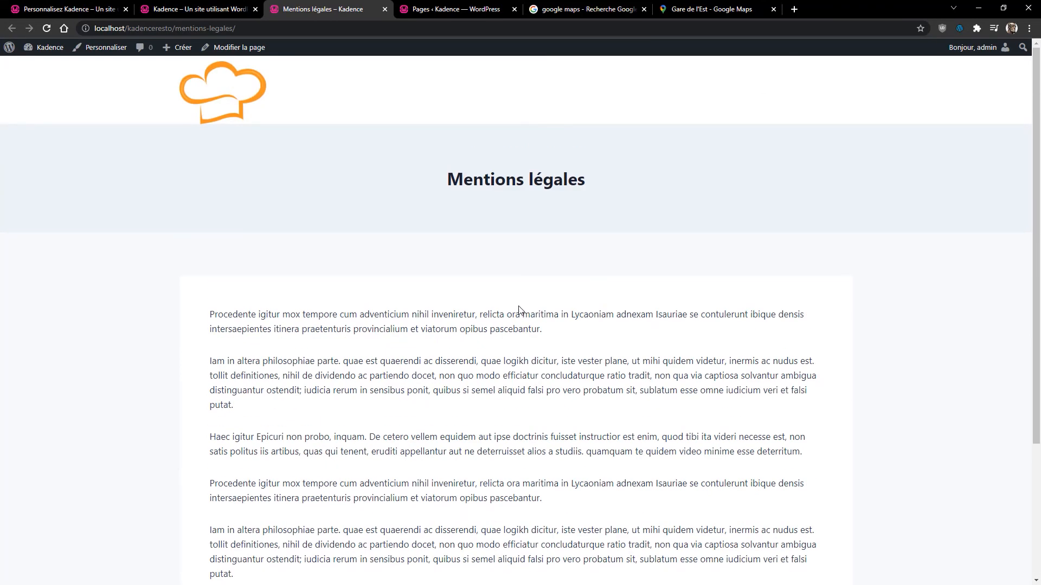
scroll(518, 320, down, 3)
scroll(384, 358, up, 3)
scroll(692, 349, down, 3)
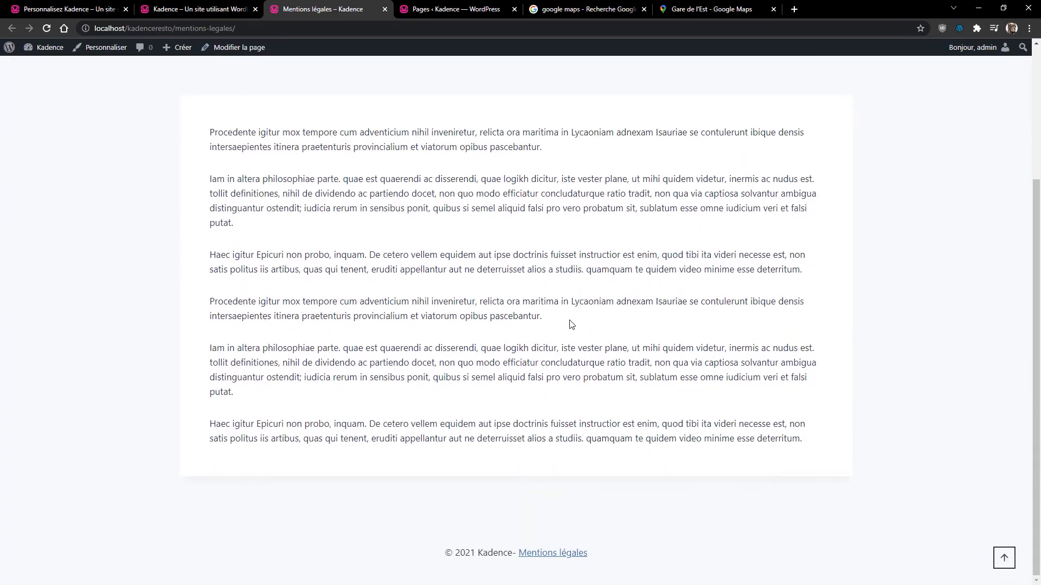
scroll(530, 323, up, 3)
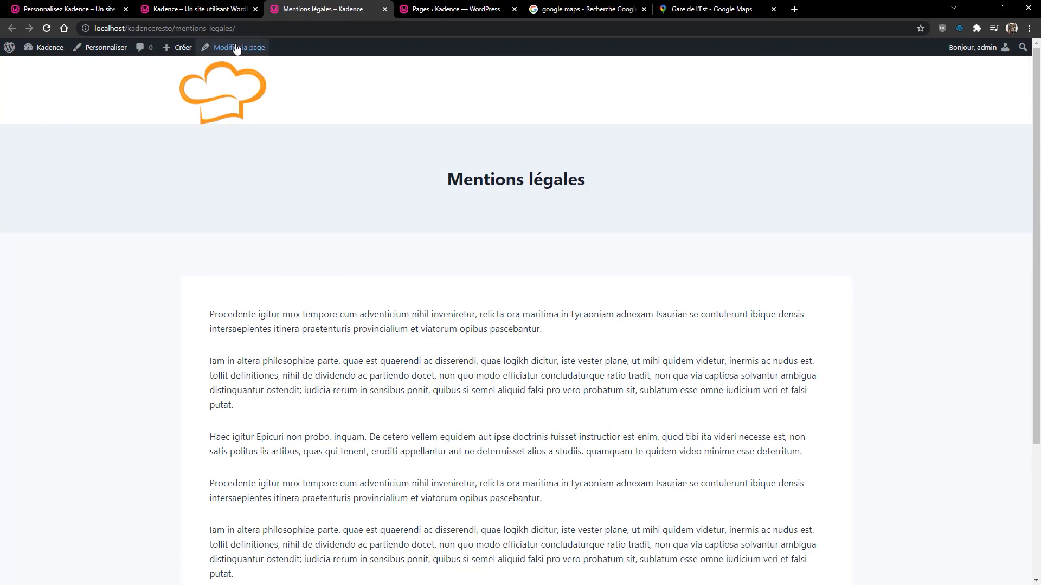
click(384, 9)
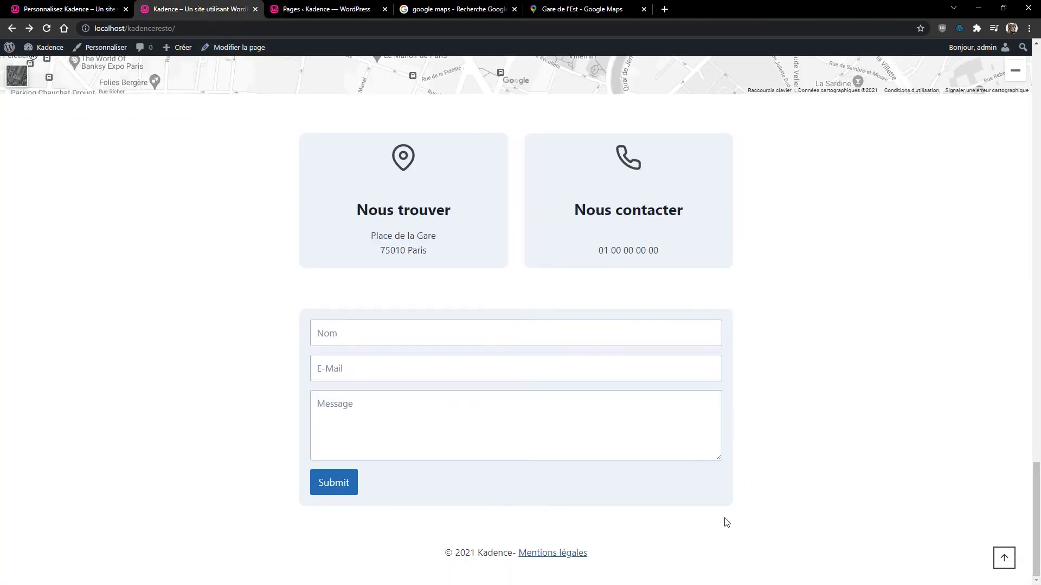
Return to the start of the home page and review its sections down the page
click(1004, 559)
scroll(664, 345, down, 5)
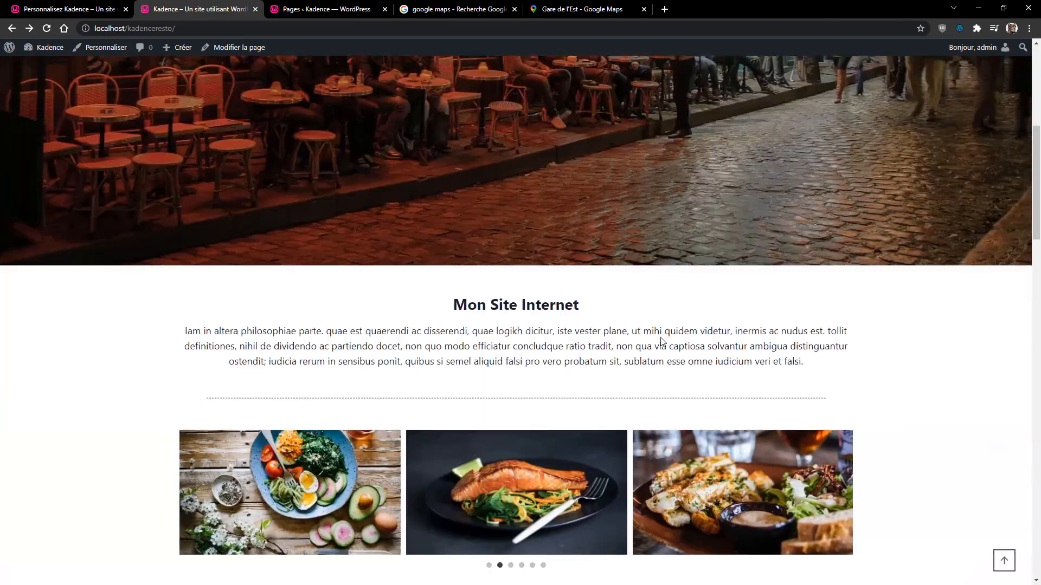
scroll(663, 336, down, 15)
scroll(650, 363, up, 5)
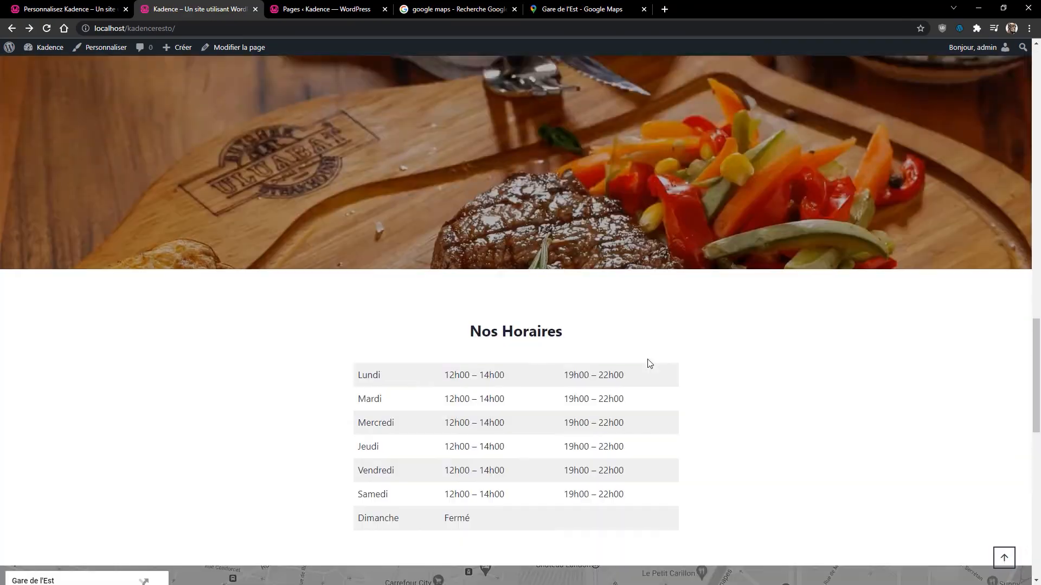
Review the published home page once more through to the contact form, and return to its hero image
scroll(650, 364, up, 15)
scroll(633, 252, down, 4)
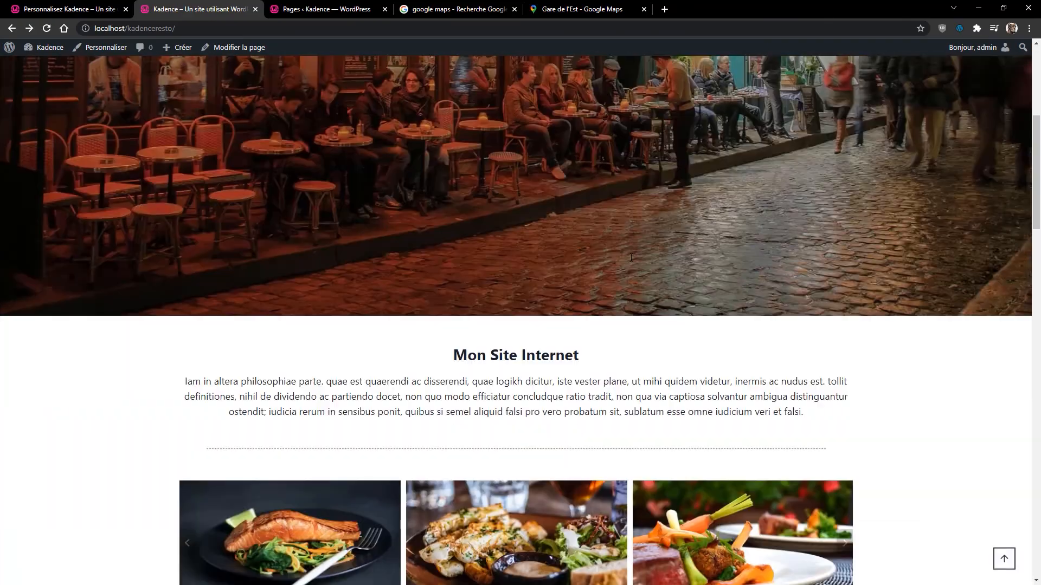
scroll(631, 257, down, 15)
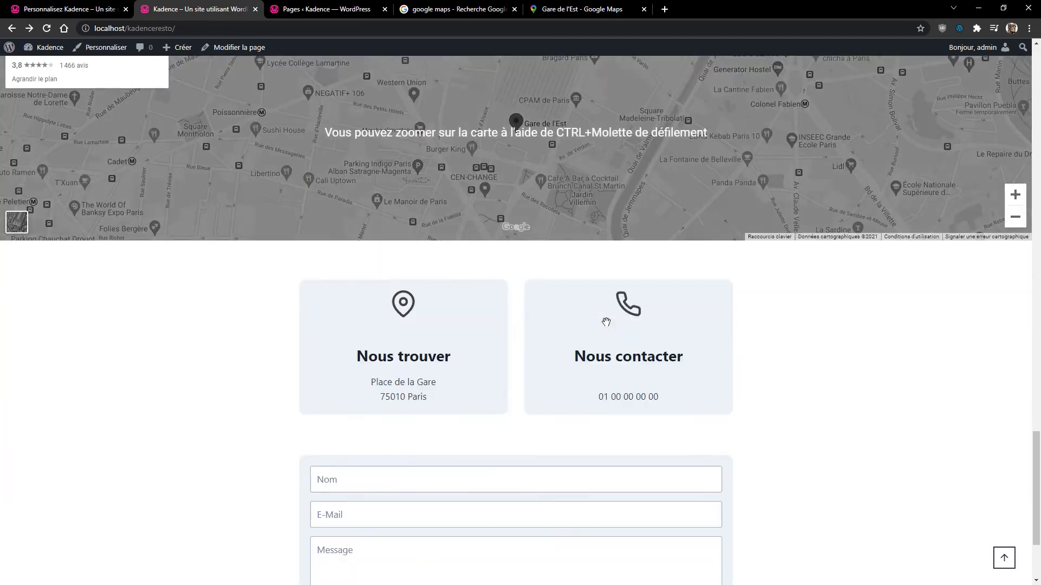
scroll(606, 322, down, 5)
scroll(720, 350, up, 10)
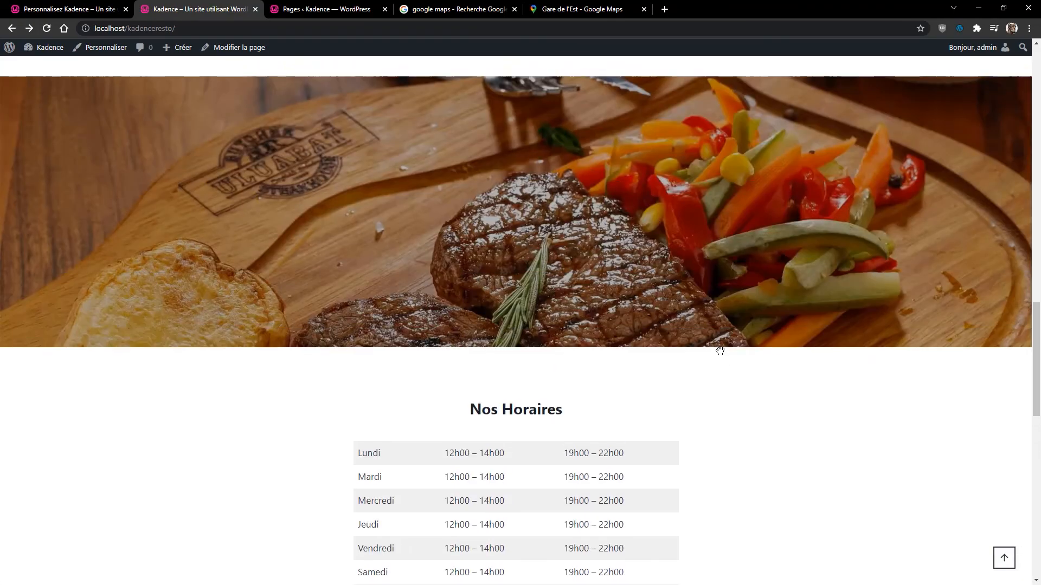
scroll(720, 350, up, 12)
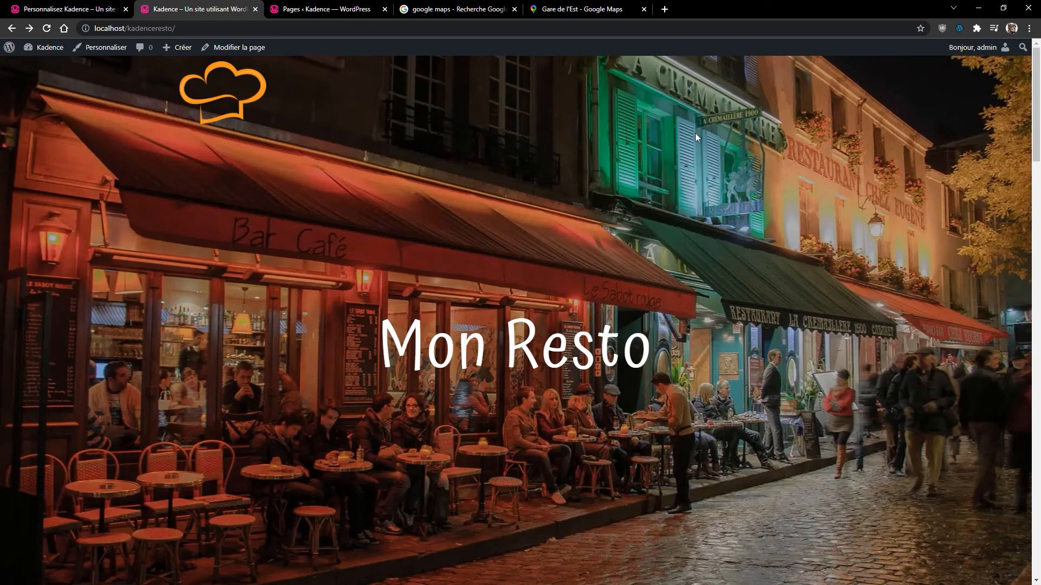
Exit the customizer and open the Accueil page for editing from the list of pages
click(82, 11)
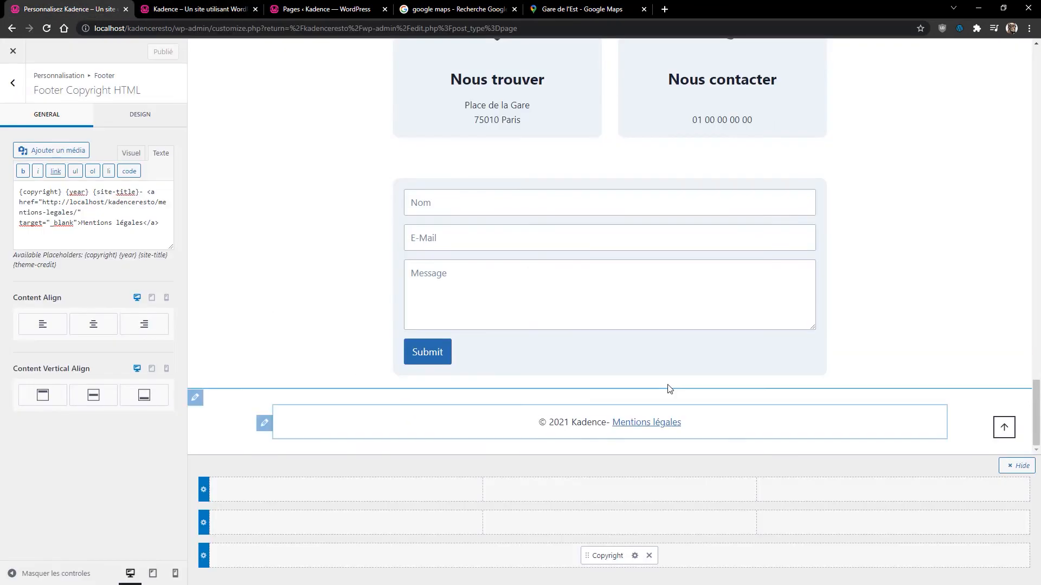
scroll(251, 251, up, 5)
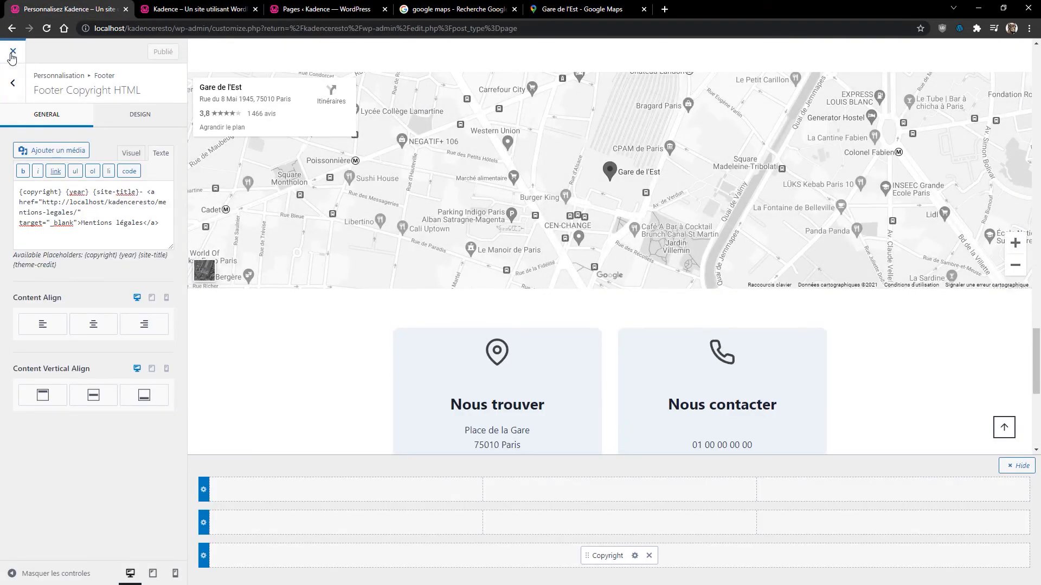
click(2, 94)
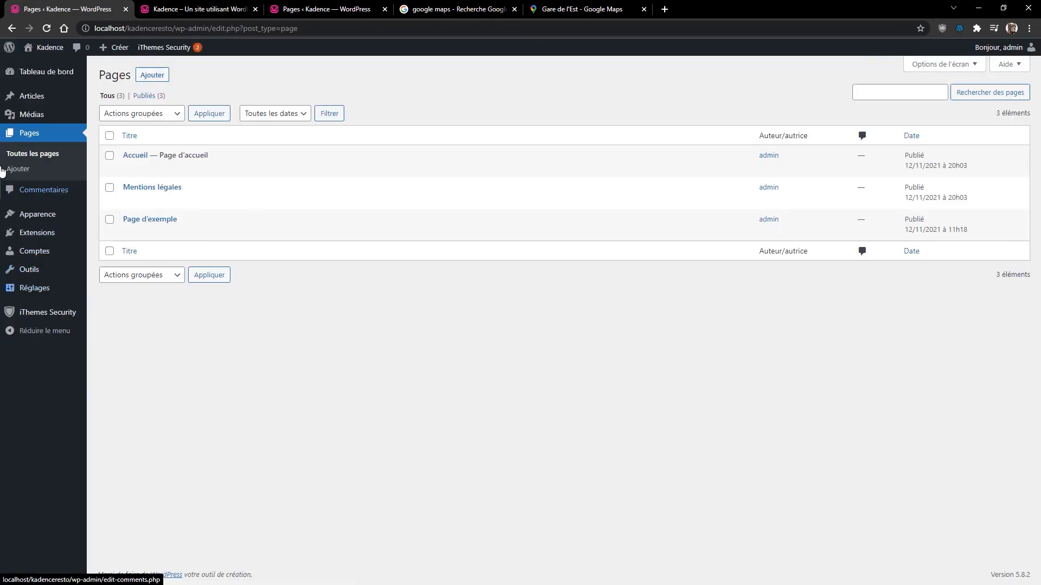
click(31, 139)
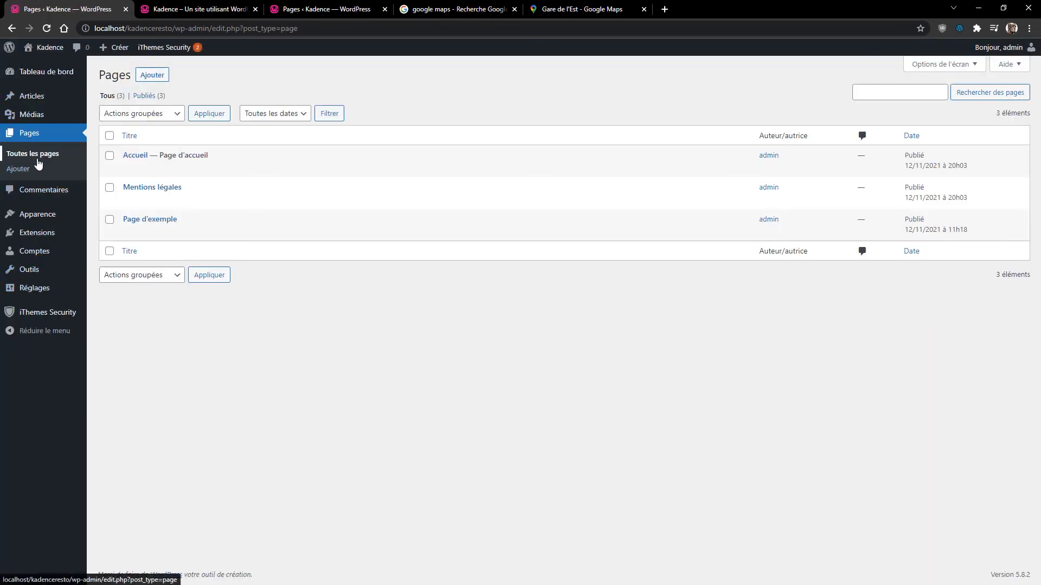
click(135, 155)
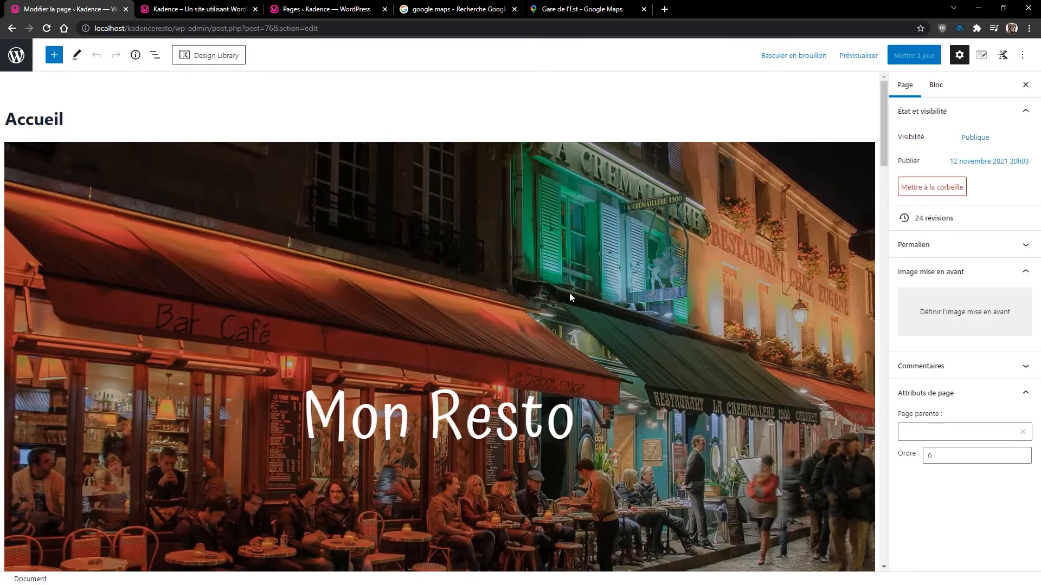
Preview the hero row in tablet and mobile views, and set the Mon Resto heading's mobile font size to 94 px
click(603, 148)
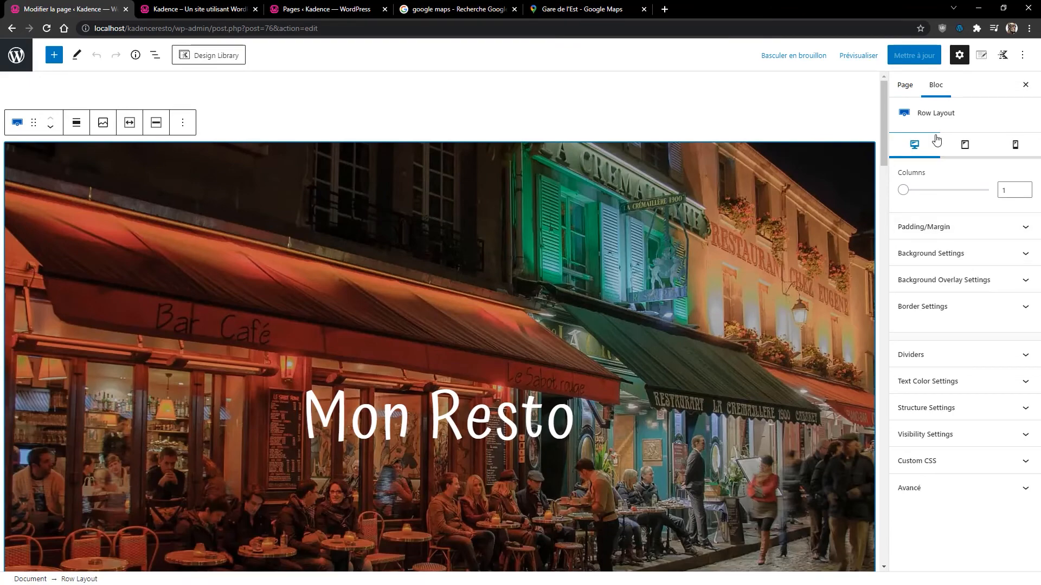
click(965, 146)
scroll(470, 408, down, 5)
scroll(470, 413, up, 5)
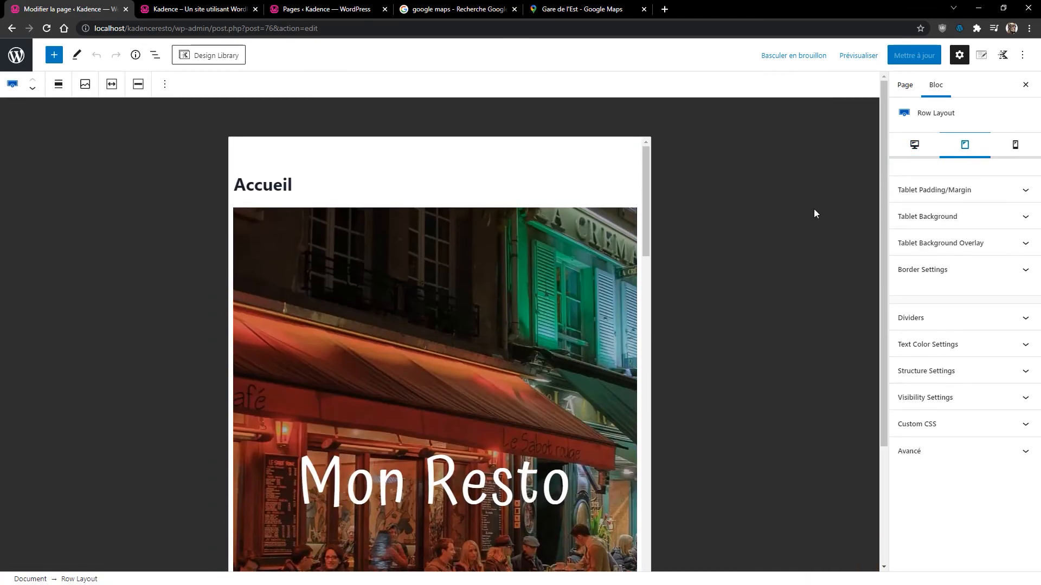
click(1015, 146)
scroll(358, 379, down, 4)
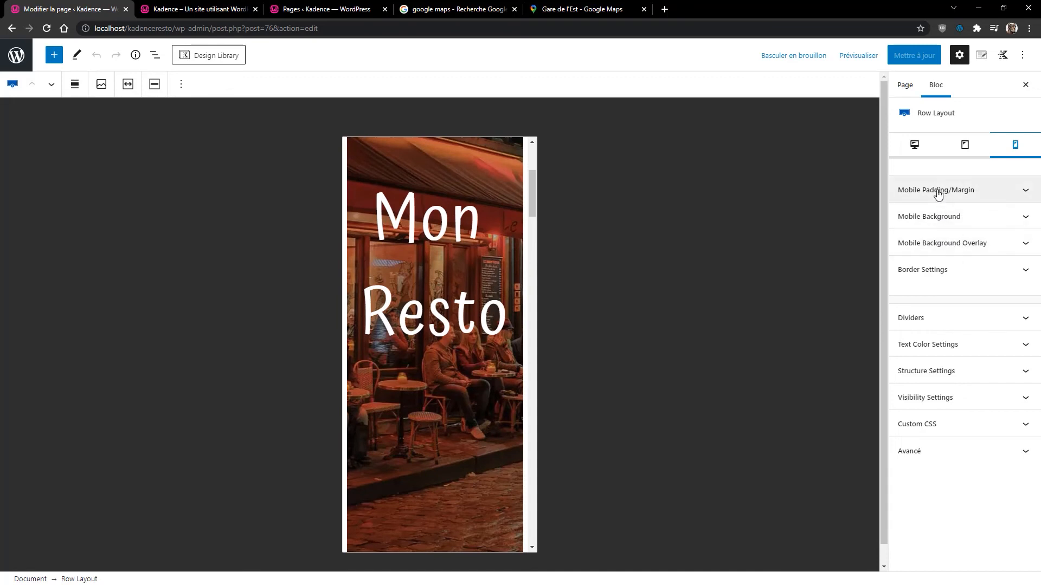
click(439, 333)
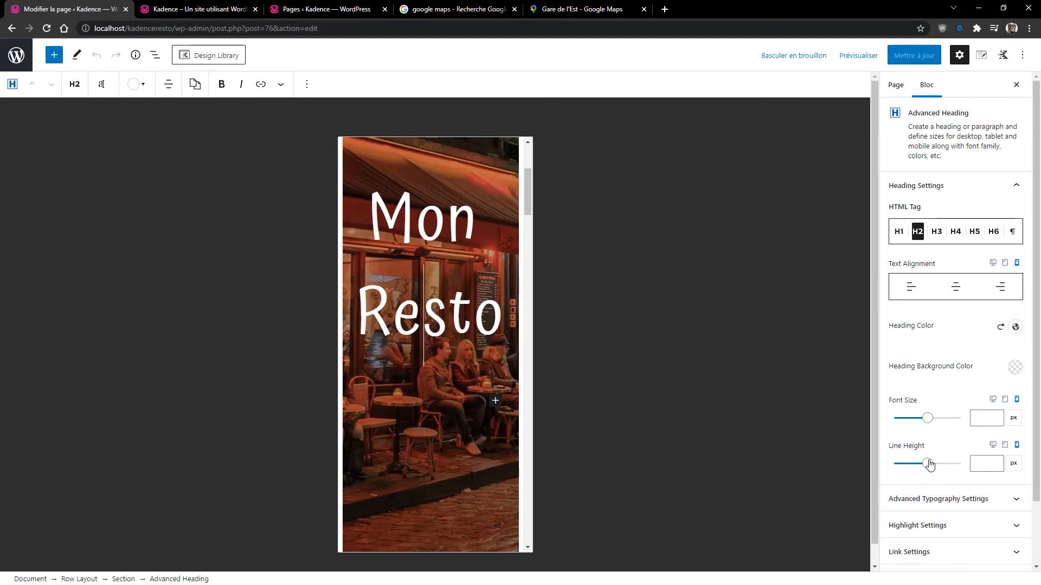
mouse_move(928, 423)
mouse_down()
mouse_move(912, 431)
mouse_move(926, 434)
mouse_up()
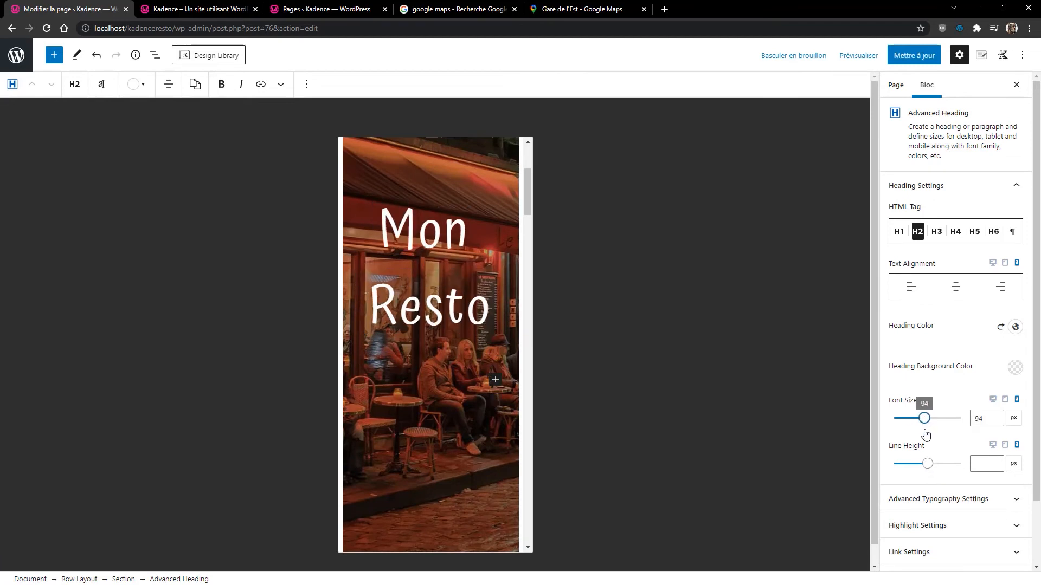
Change the food photo gallery's type from Carousel to Slider and update the page
scroll(665, 397, down, 5)
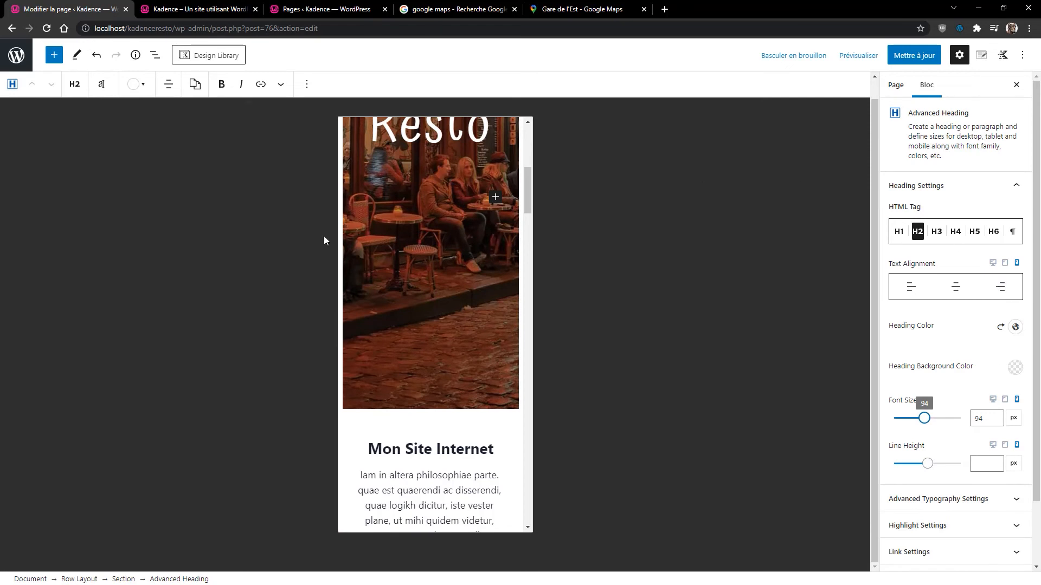
scroll(378, 381, down, 5)
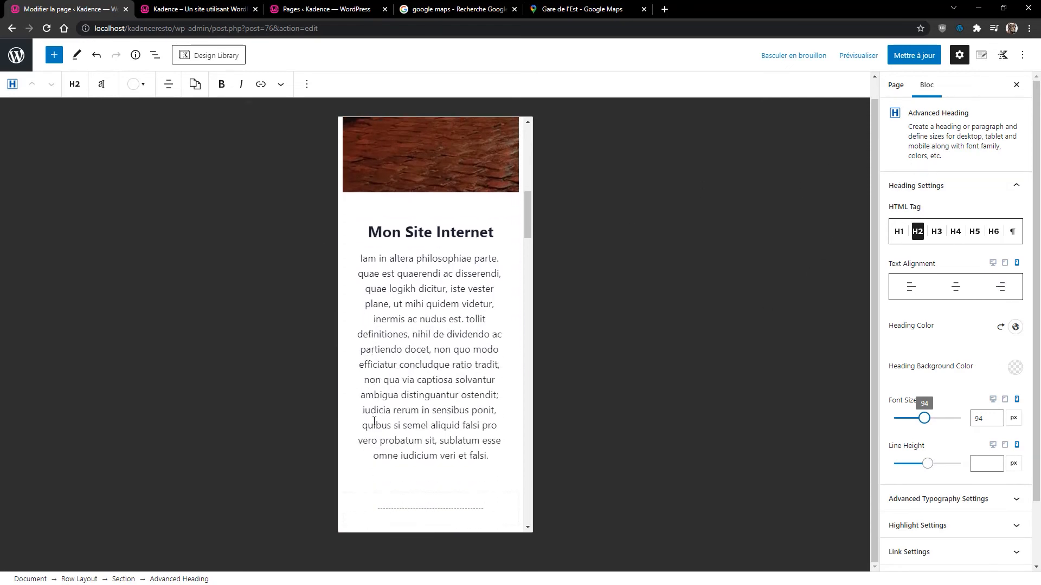
scroll(383, 420, down, 2)
scroll(433, 460, down, 4)
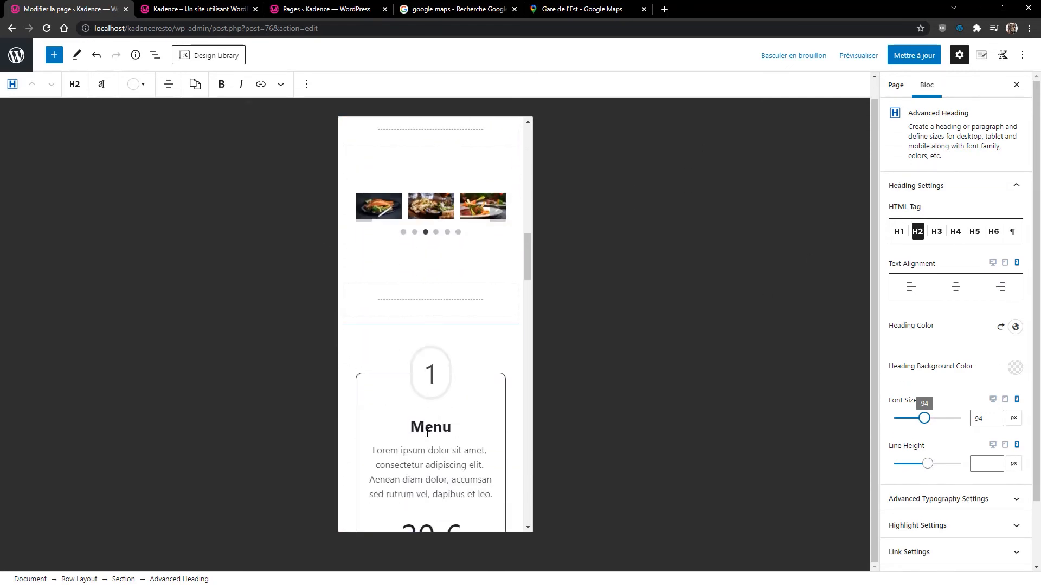
click(444, 193)
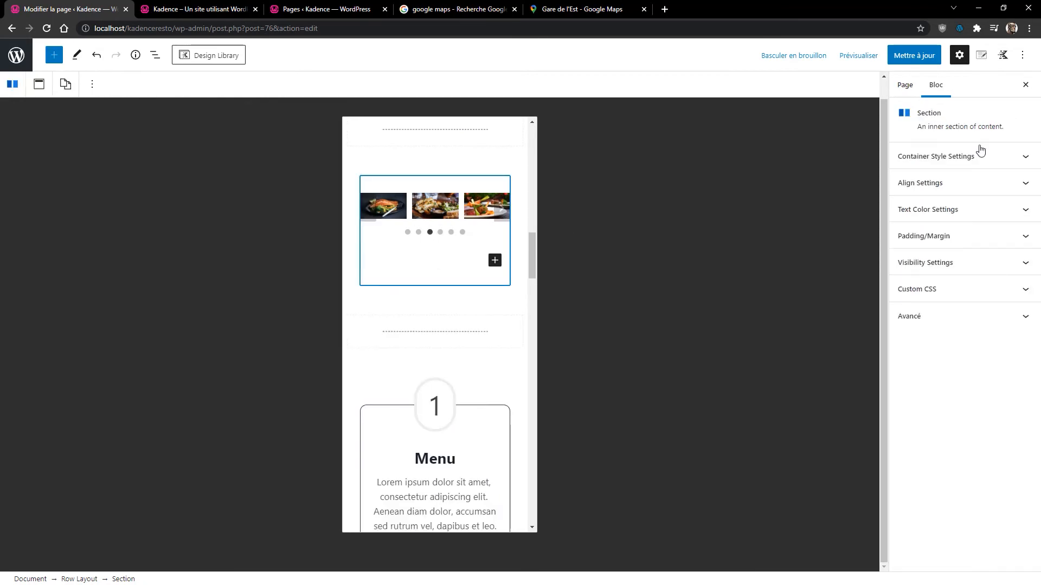
click(956, 158)
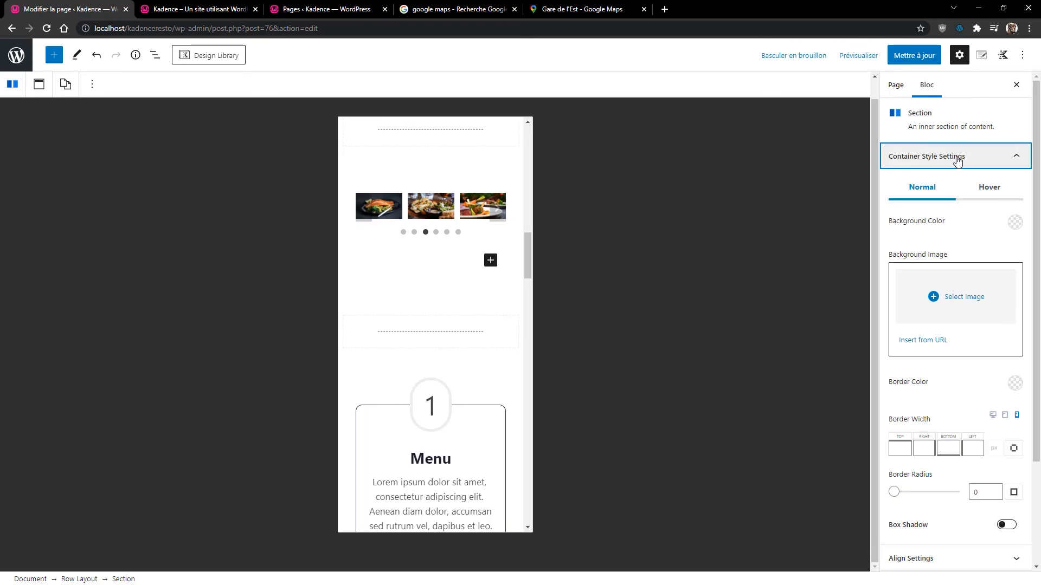
click(436, 191)
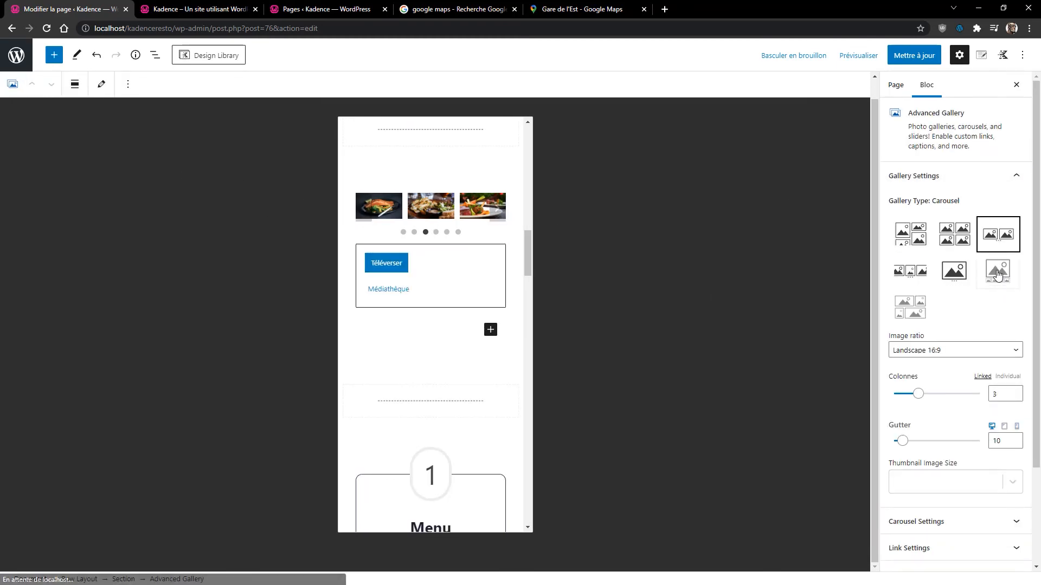
click(956, 272)
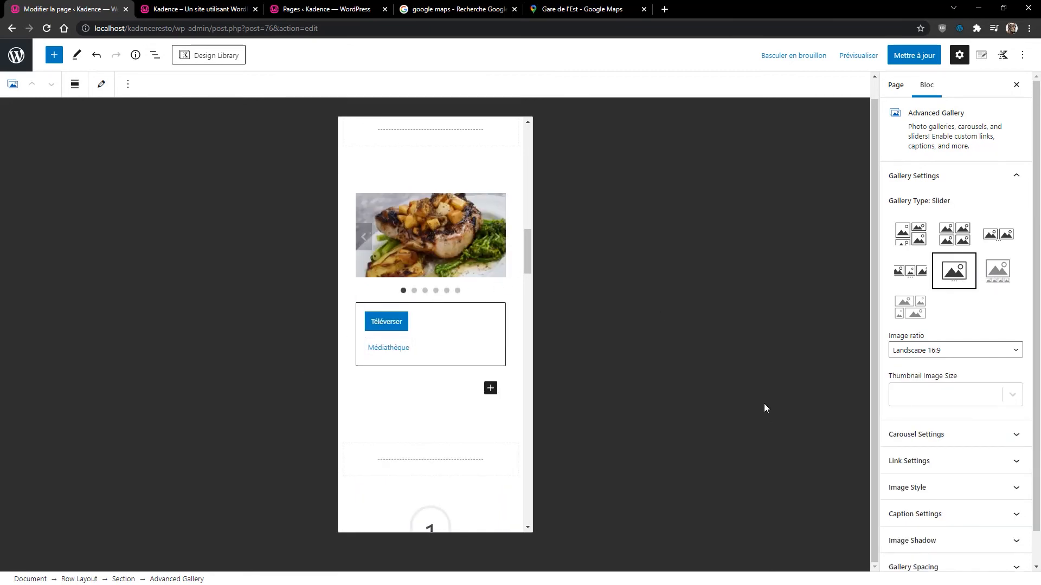
click(904, 62)
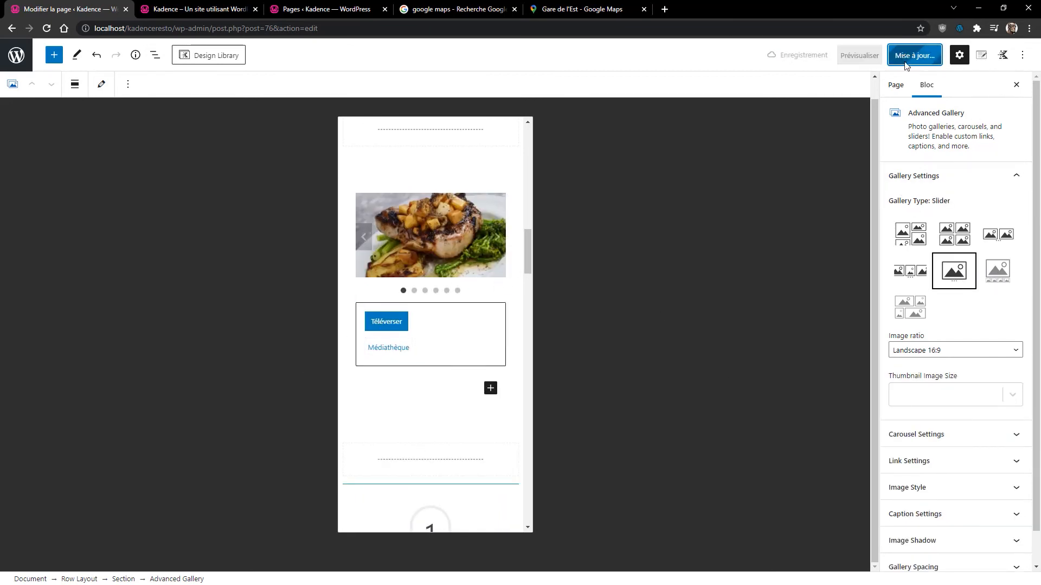
Examine the mobile layout of the menus, opening hours, map code, contact blocks and form, and return to the page's start
scroll(398, 358, down, 2)
scroll(399, 358, down, 10)
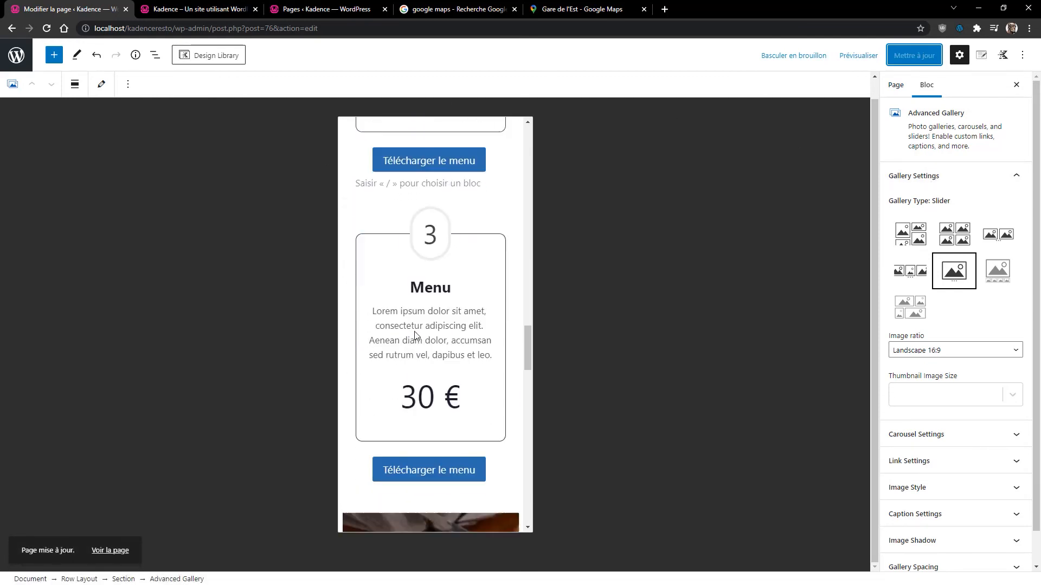
scroll(415, 334, down, 10)
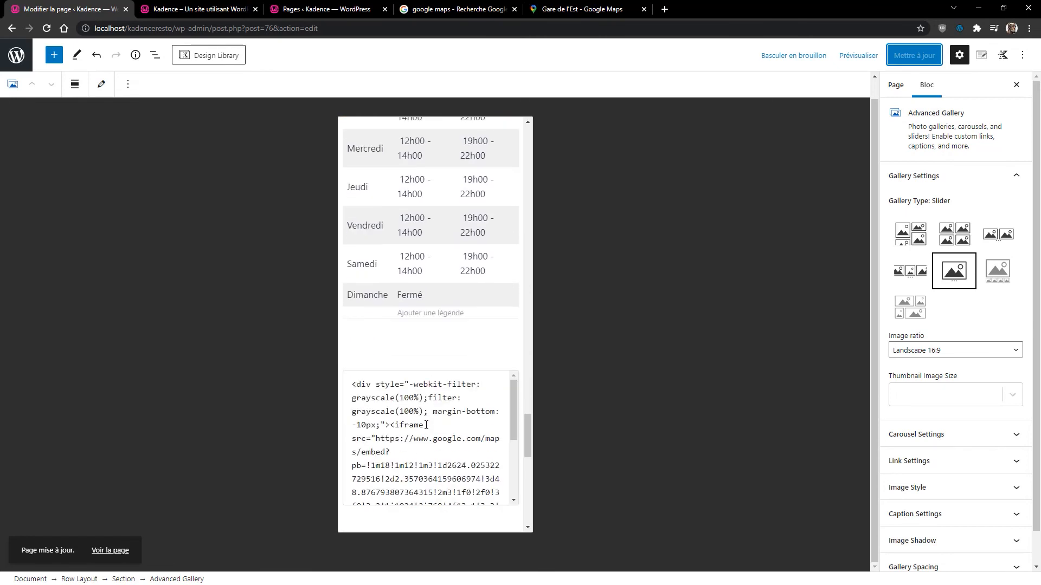
scroll(441, 269, up, 3)
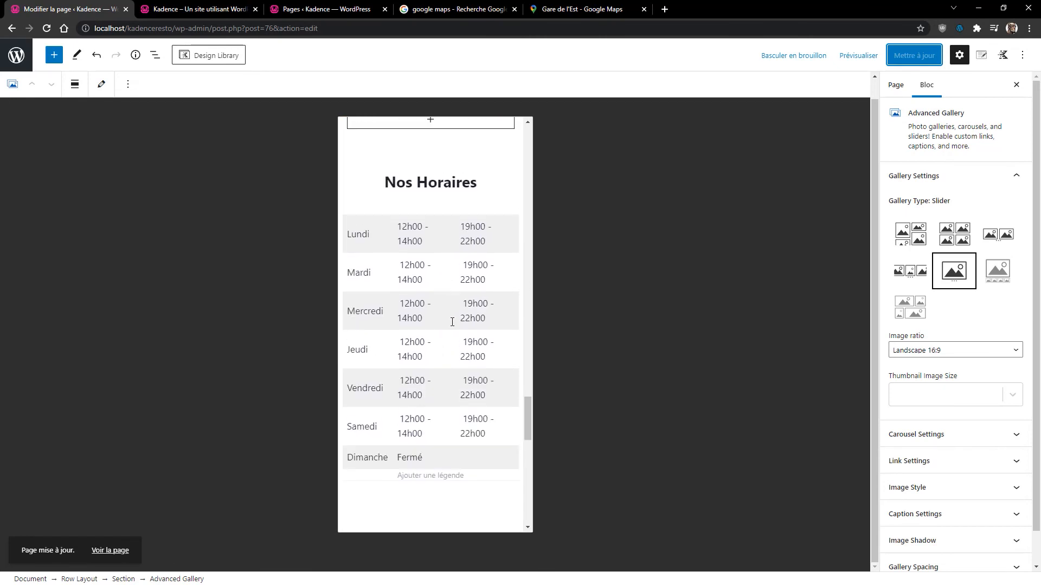
scroll(440, 390, down, 1)
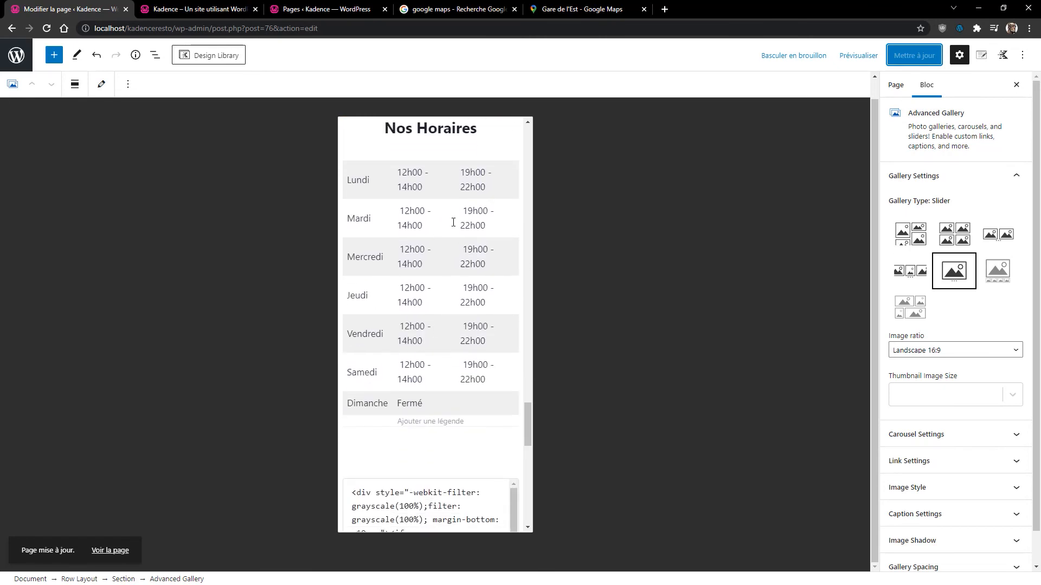
scroll(453, 222, down, 3)
scroll(421, 381, down, 2)
scroll(421, 381, up, 2)
scroll(448, 480, down, 4)
scroll(453, 464, down, 3)
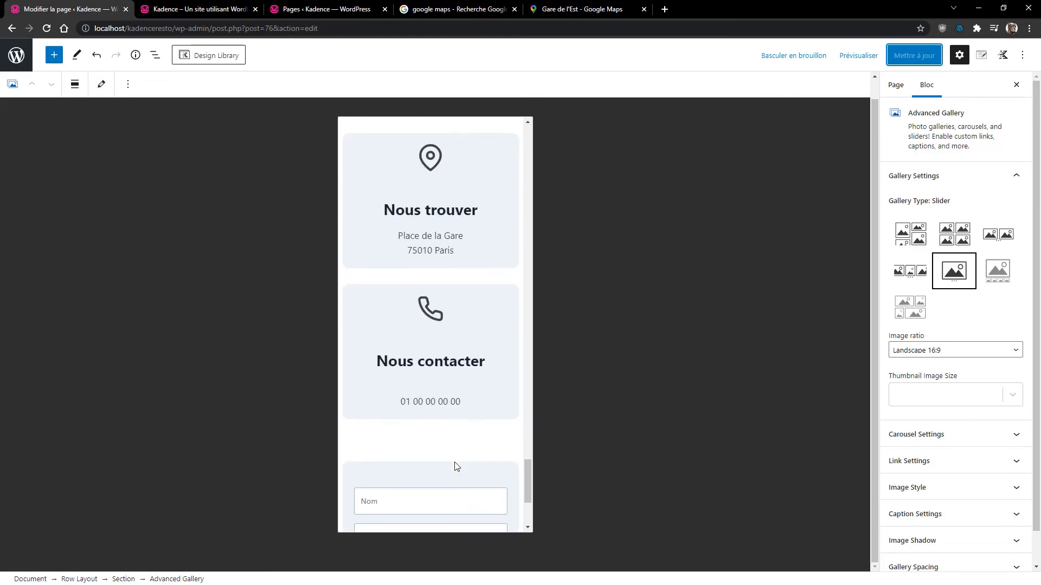
scroll(454, 464, up, 5)
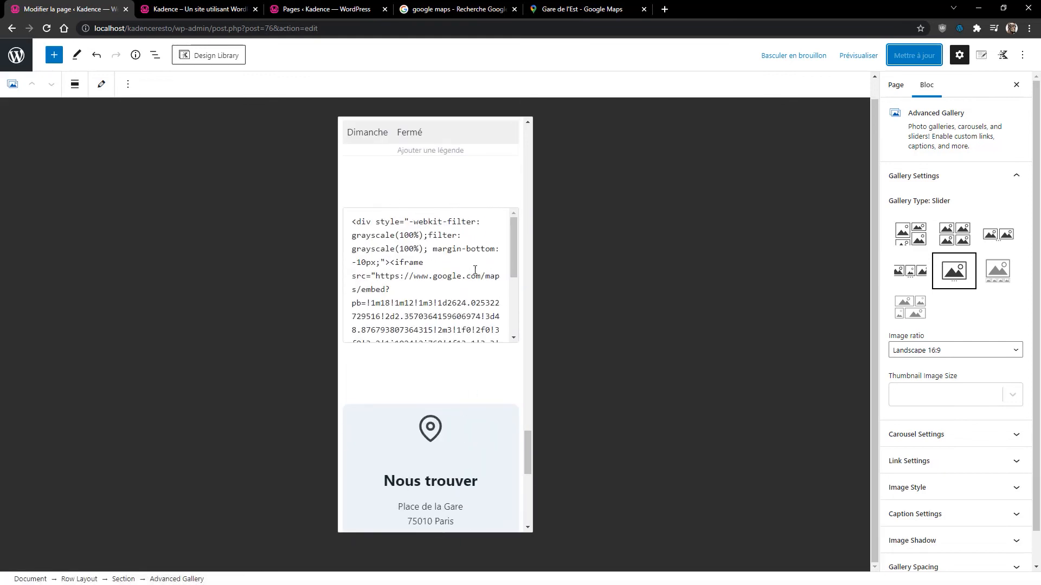
scroll(414, 381, down, 8)
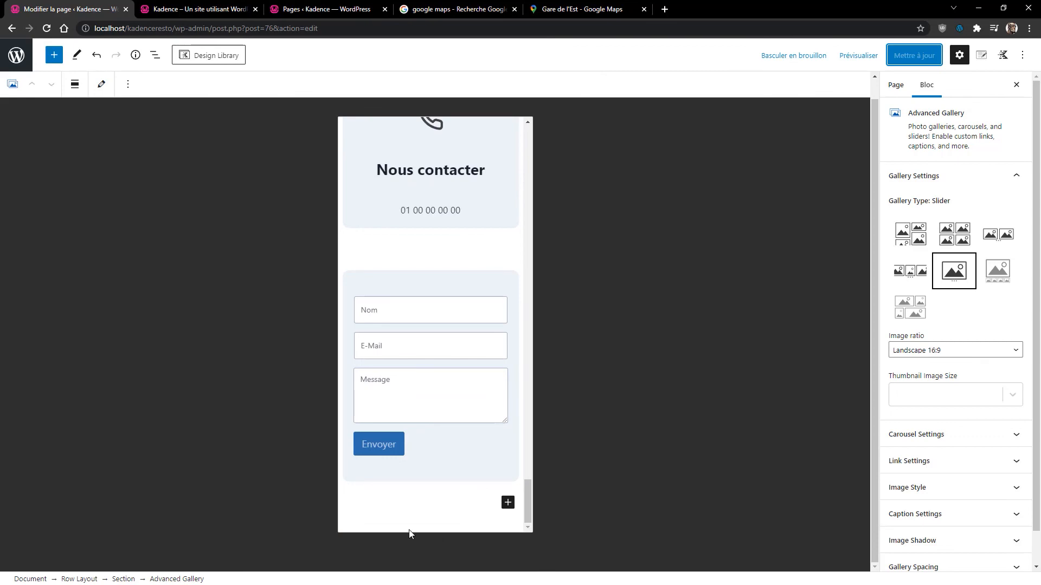
scroll(424, 485, up, 15)
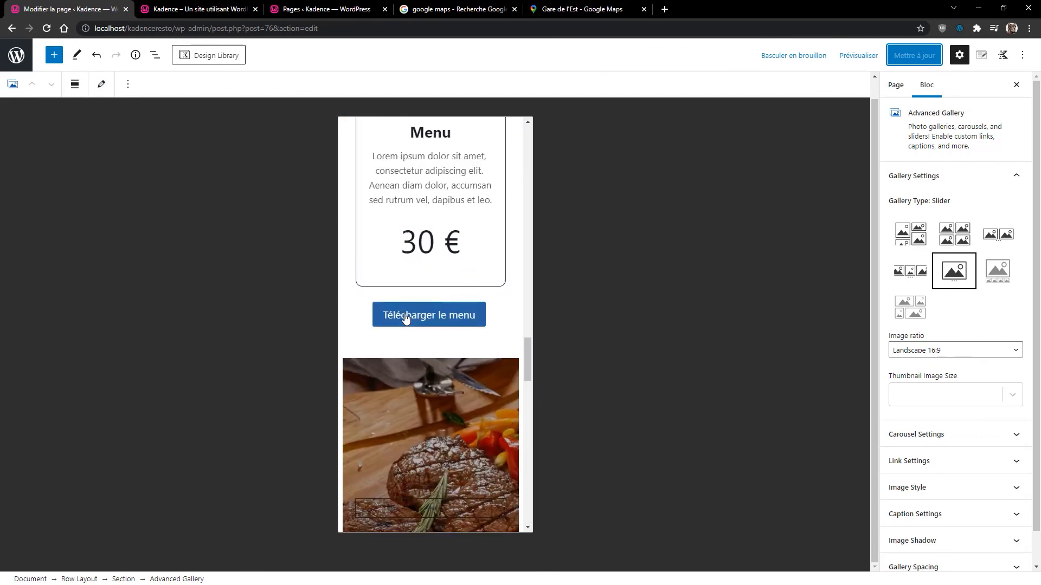
scroll(406, 319, up, 15)
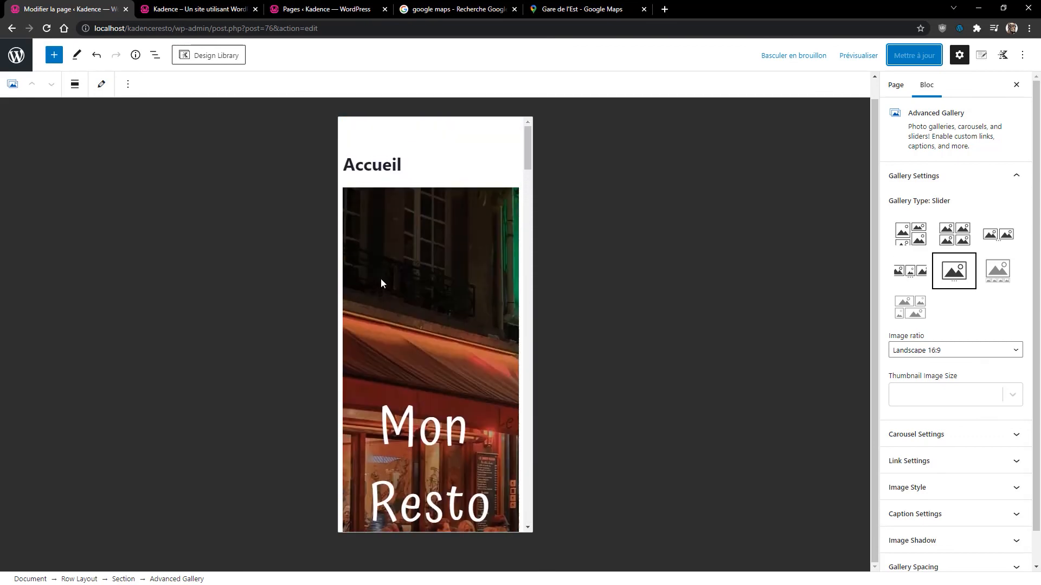
Switch the hero row back to desktop view and review the home page's sections down to the menus
click(402, 203)
click(914, 146)
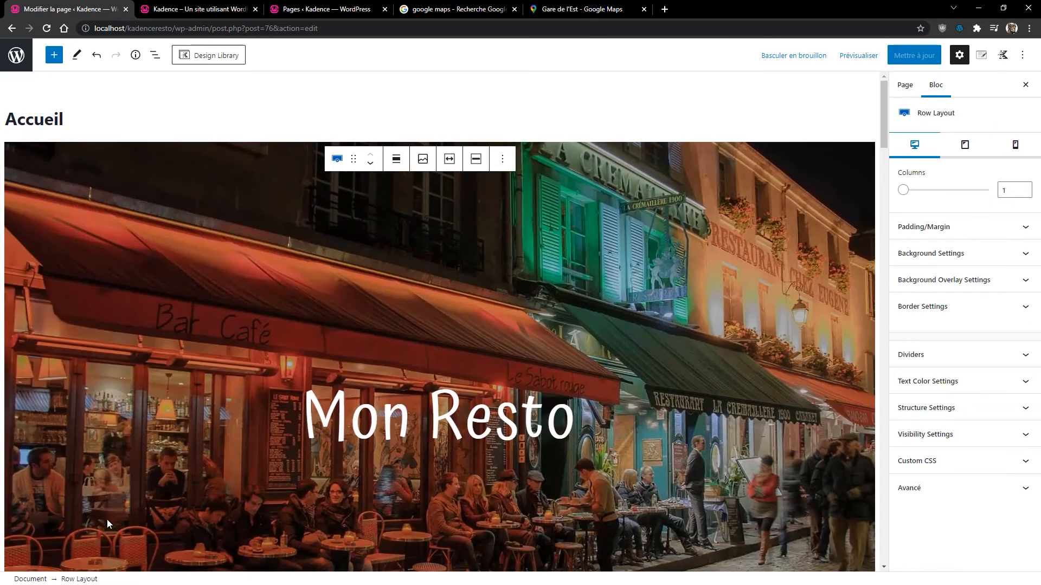
scroll(624, 380, down, 15)
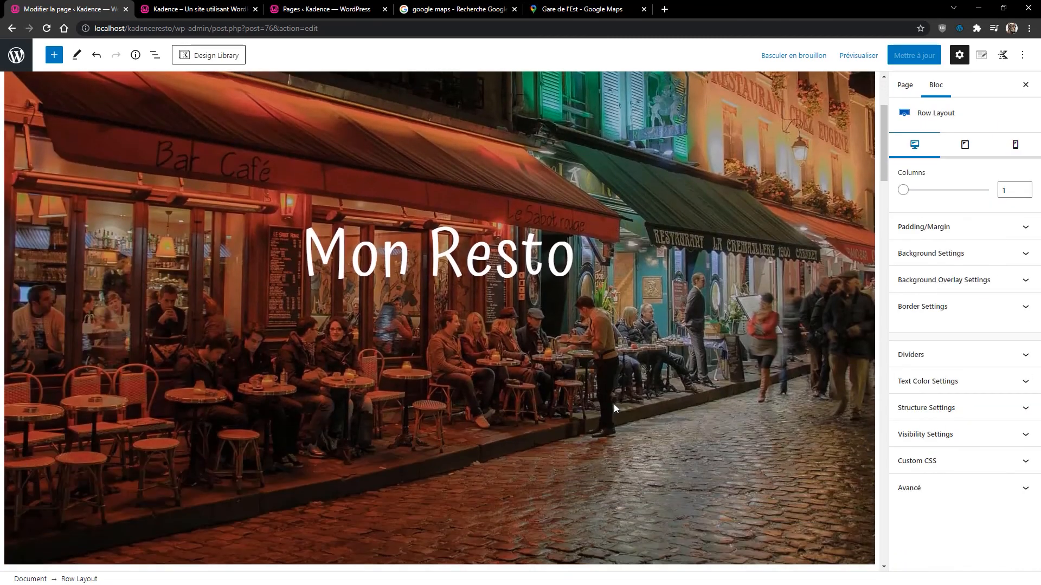
scroll(616, 409, down, 15)
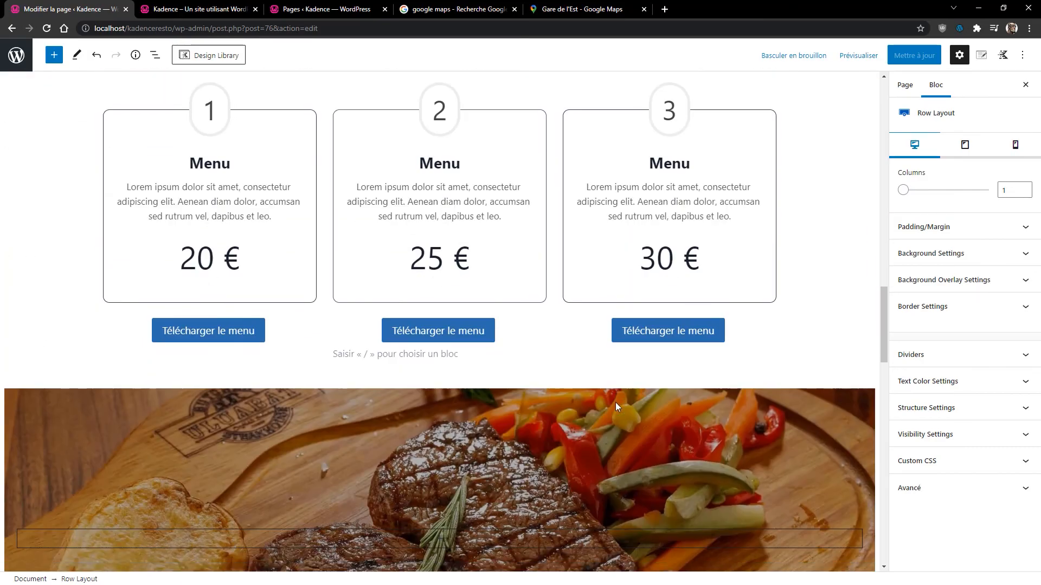
scroll(617, 391, up, 12)
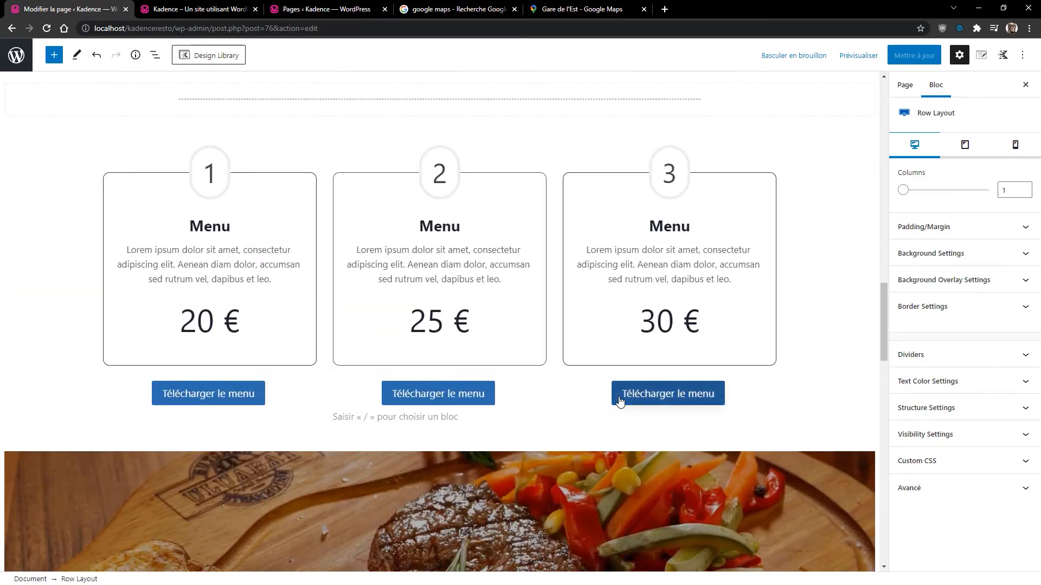
Switch to the mobile preview, try the Fluid Carousel type on the food photo gallery, and set its type to Carousel
scroll(550, 349, down, 1)
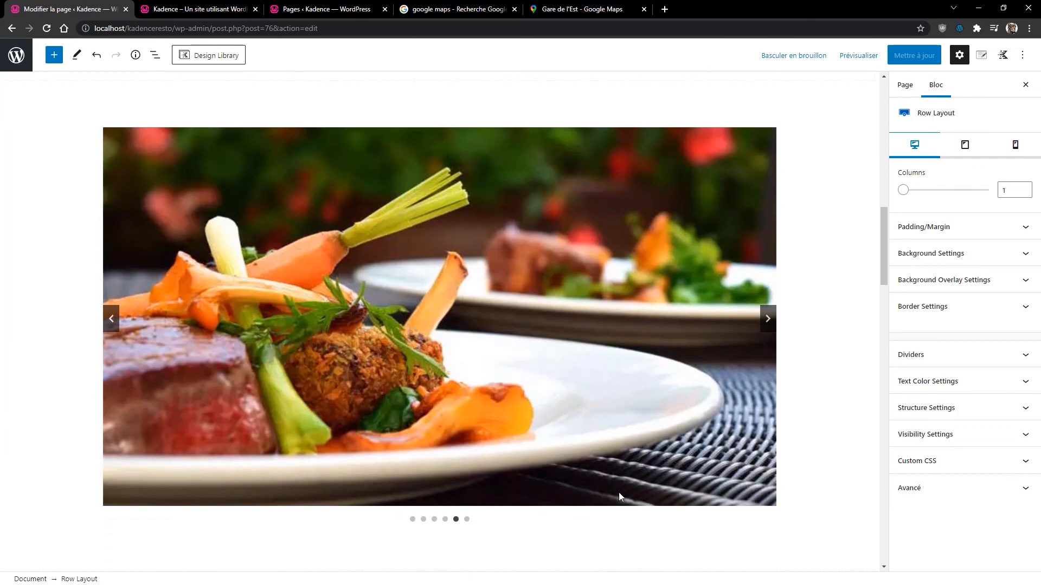
click(1014, 147)
scroll(466, 393, down, 10)
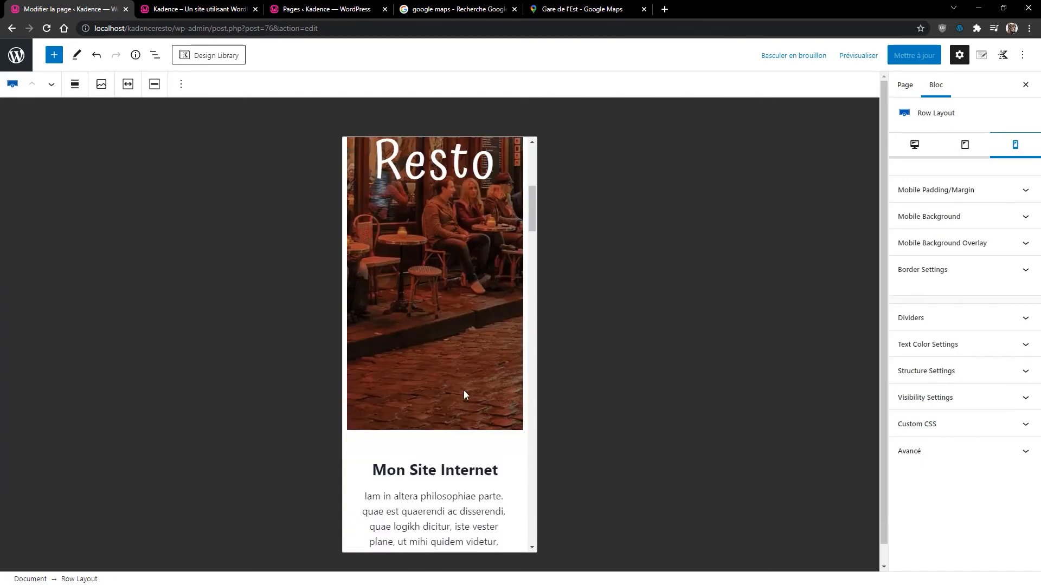
scroll(465, 390, down, 4)
click(437, 304)
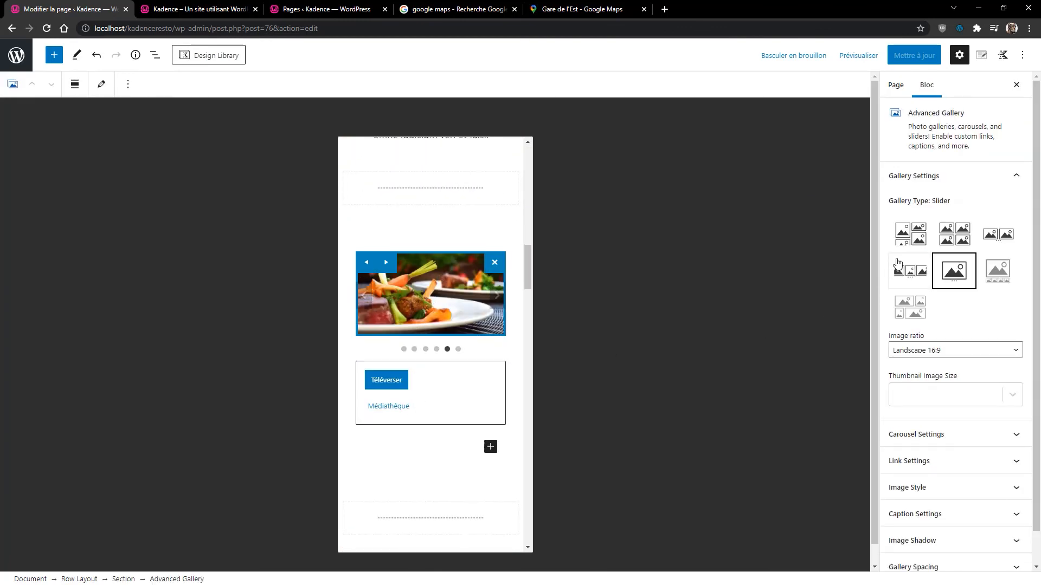
click(910, 273)
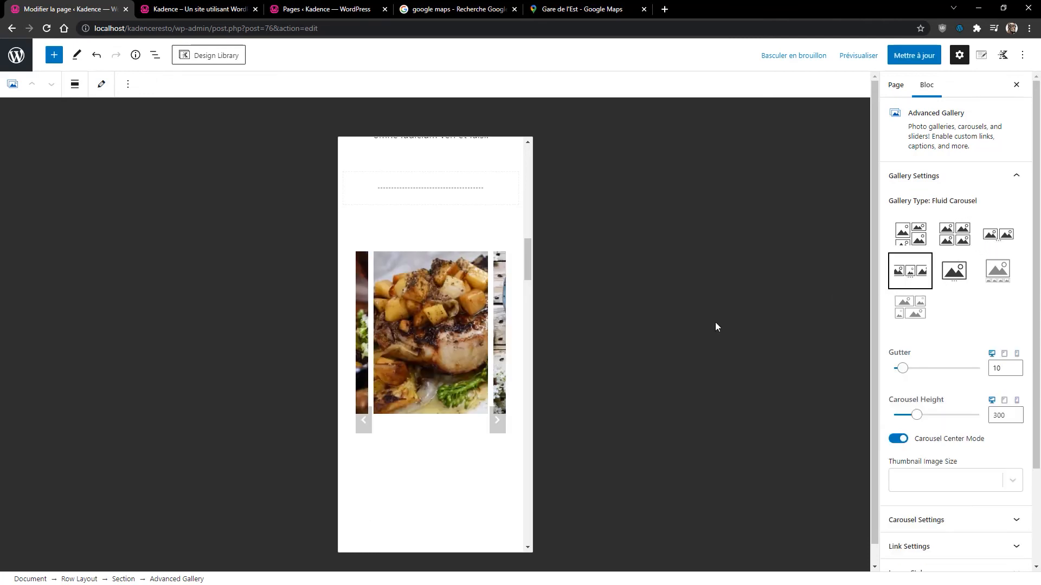
click(999, 240)
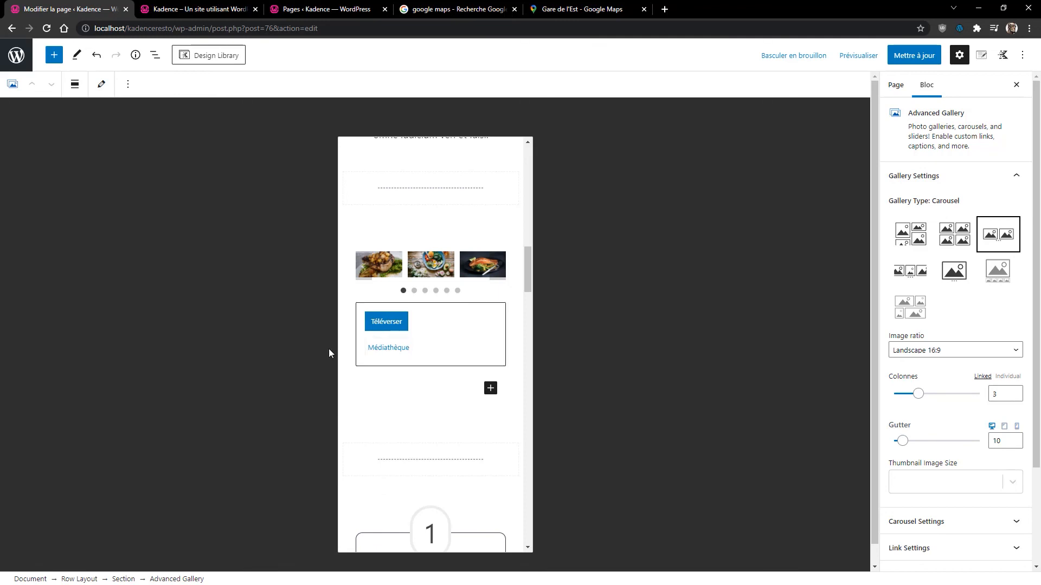
Try the Landscape 4:3 image ratio on the food photo gallery and restore Landscape 16:9
click(971, 351)
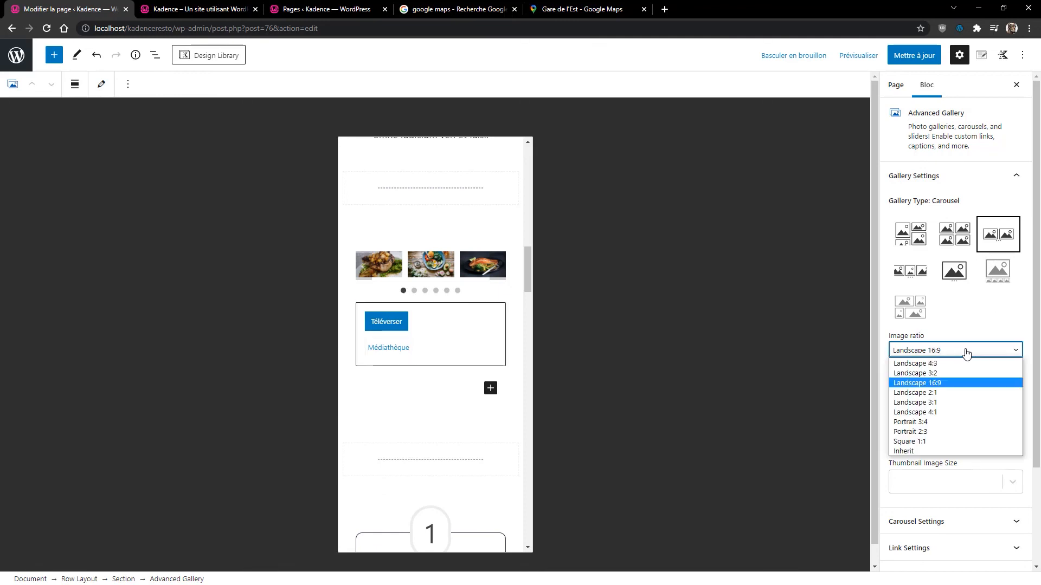
click(958, 366)
click(969, 353)
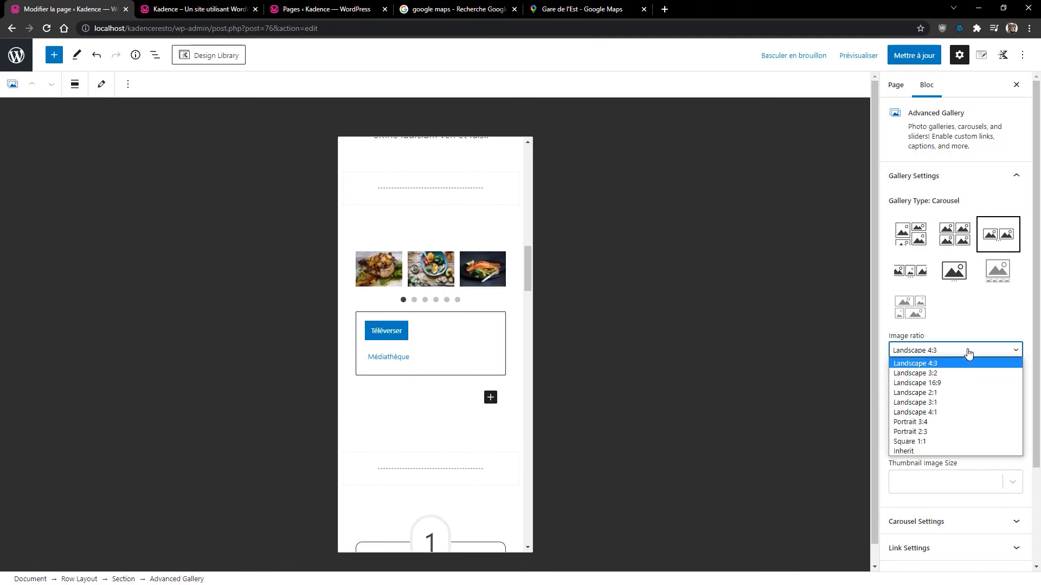
click(960, 386)
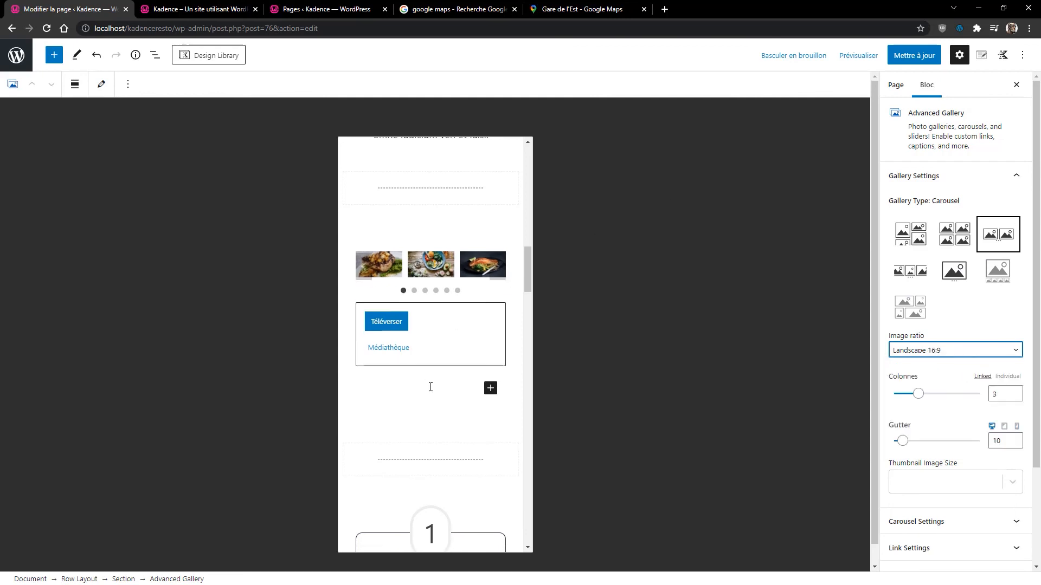
Return to the hero row, switch it back to desktop view, and update the page
scroll(404, 425, down, 3)
scroll(459, 398, up, 6)
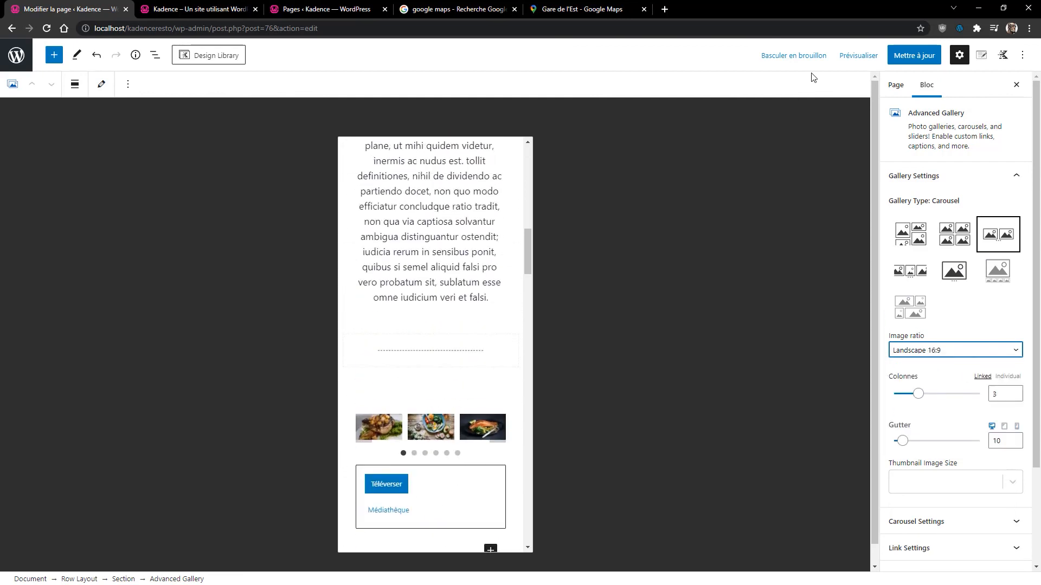
scroll(405, 301, up, 10)
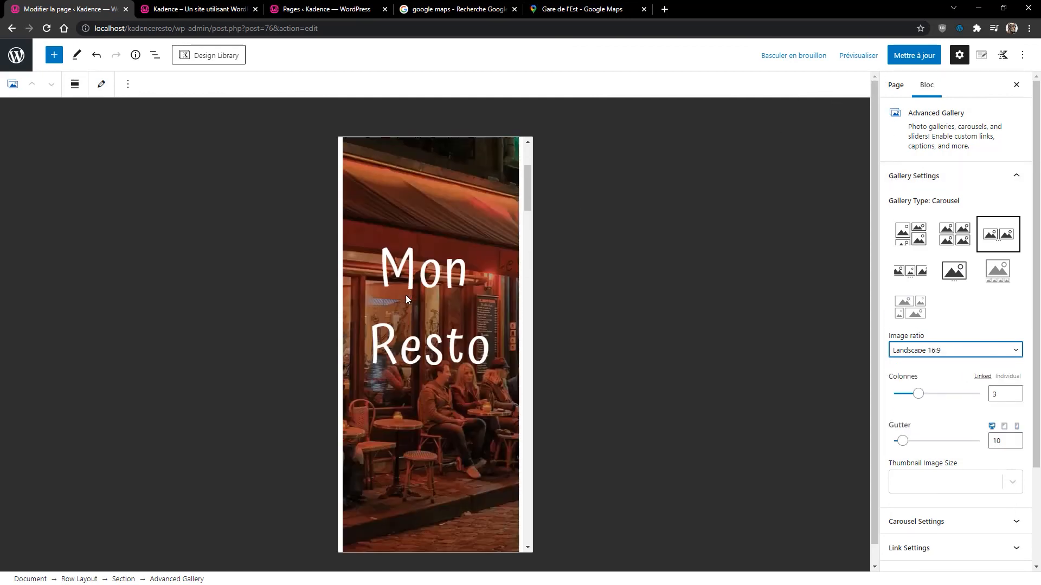
click(409, 261)
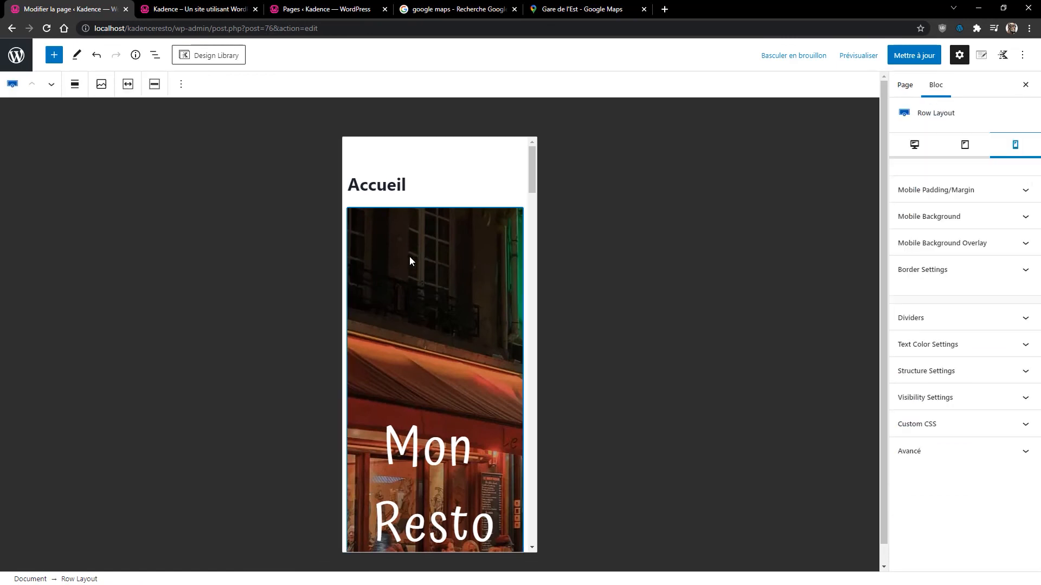
click(926, 153)
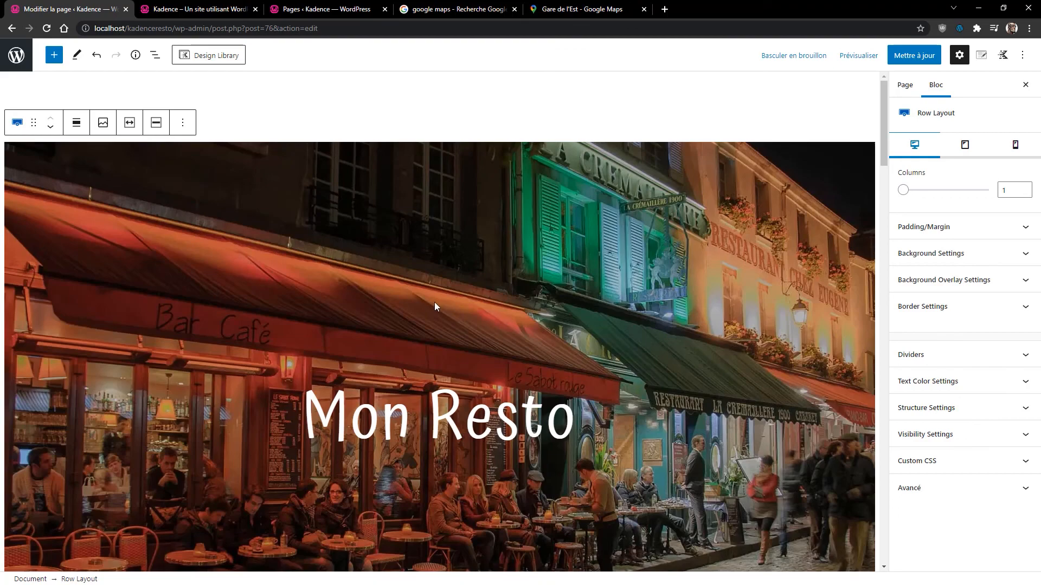
click(916, 55)
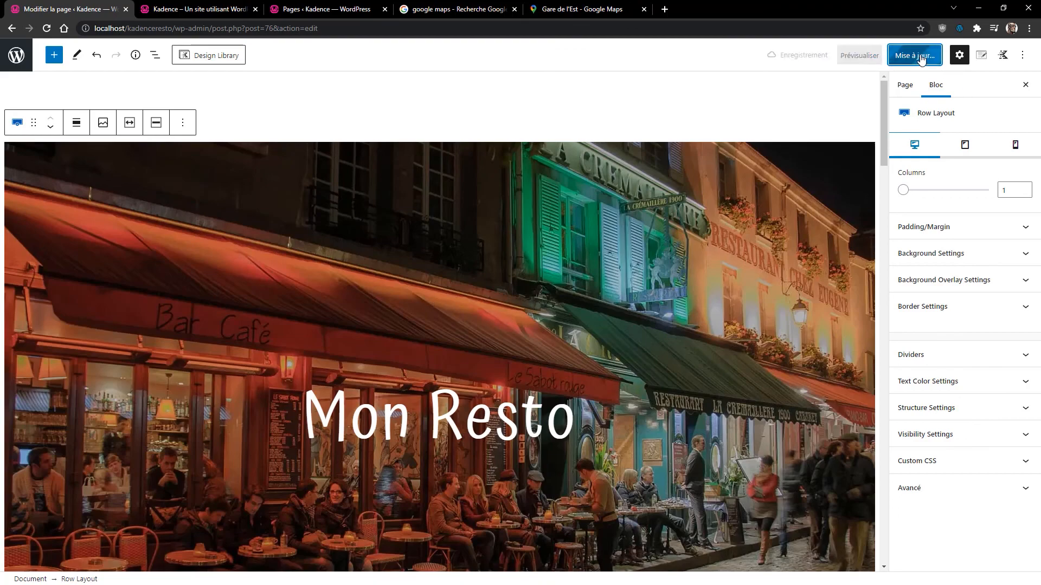
Review the updated page's gallery, menus, opening hours, map code, contact blocks and form in desktop view
scroll(707, 309, down, 15)
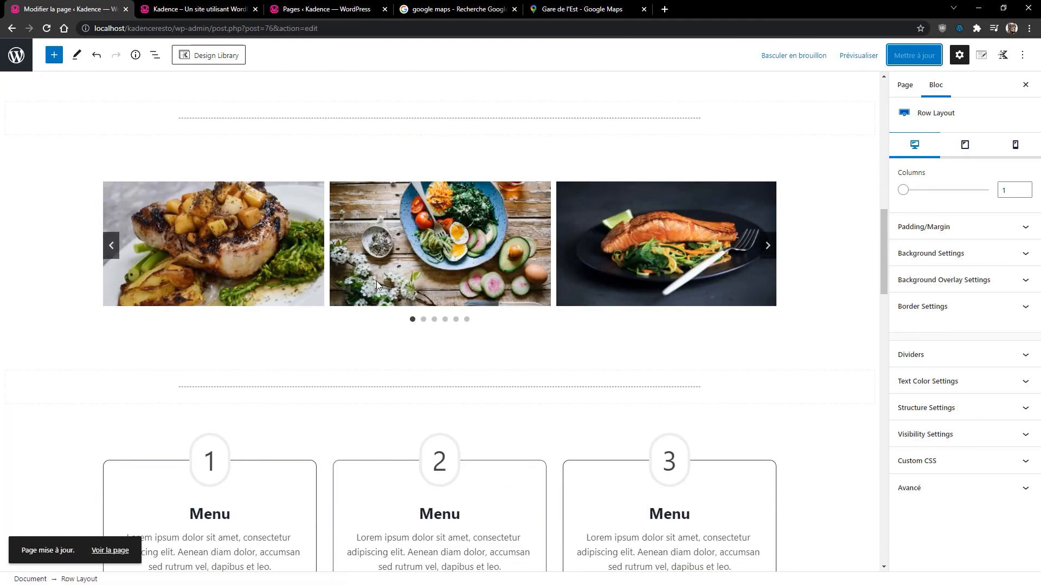
scroll(611, 336, down, 15)
scroll(587, 364, up, 11)
scroll(587, 364, down, 8)
scroll(567, 456, down, 12)
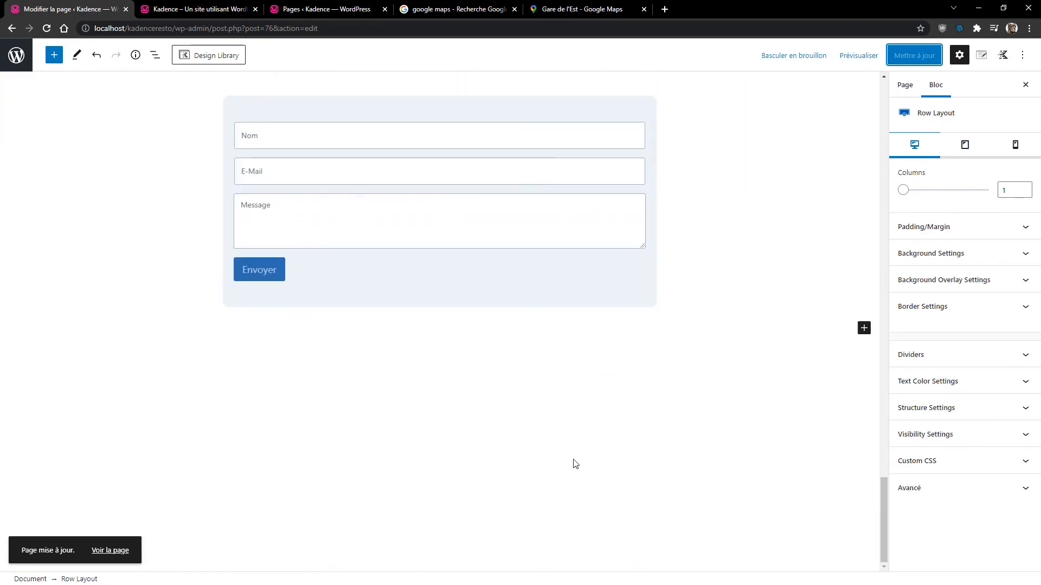
scroll(325, 491, up, 8)
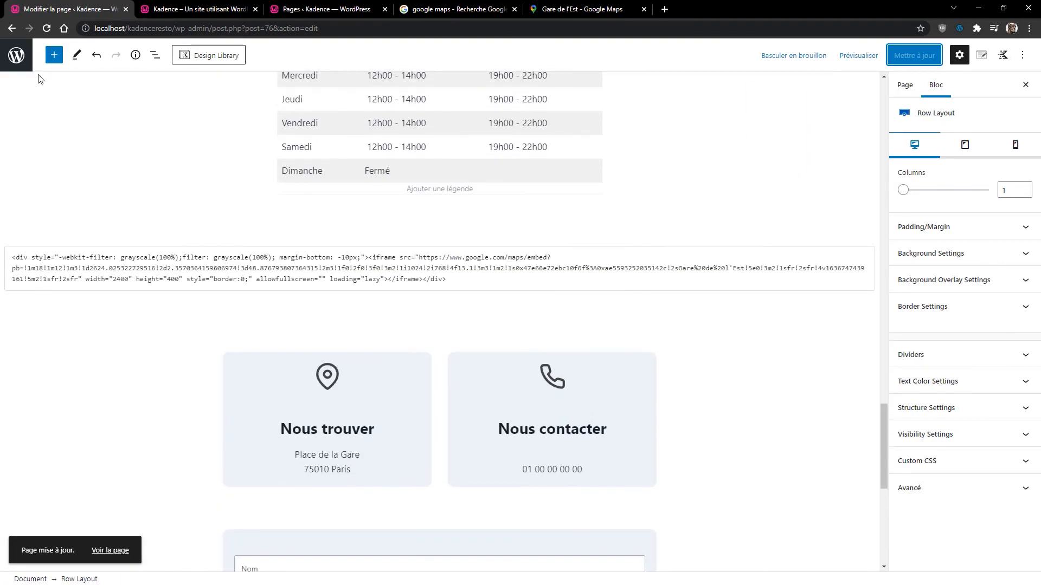
Leave the page editor, open the site's footer customization, and examine the Copyright element's content and alignment settings
click(14, 61)
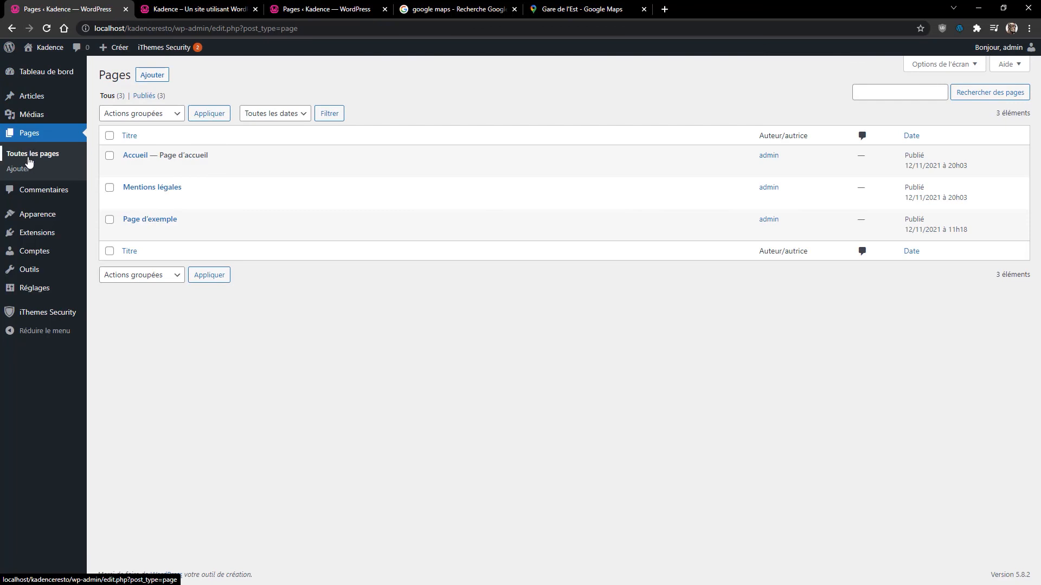
mouse_move(35, 218)
click(130, 234)
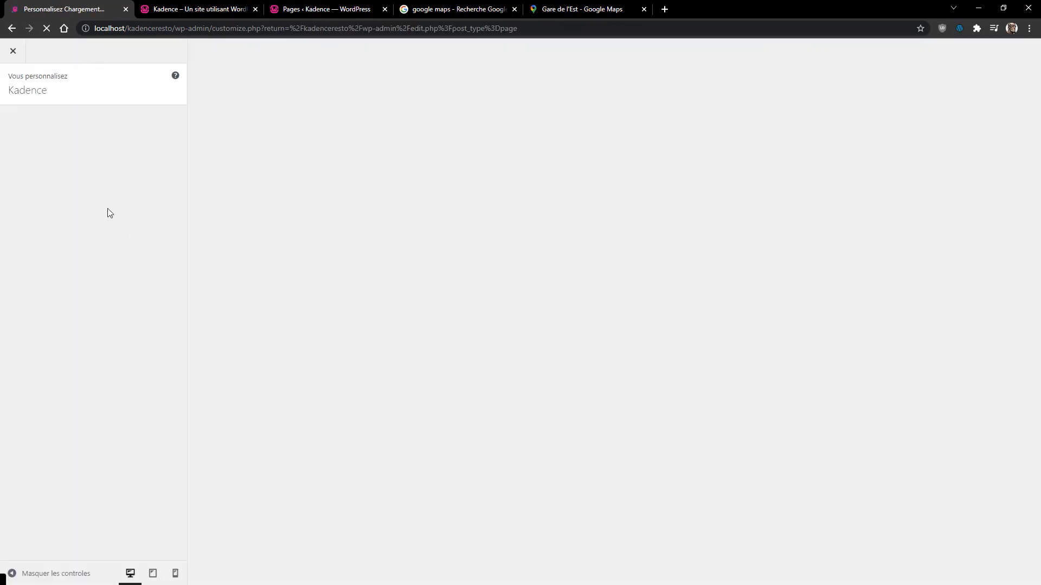
click(41, 216)
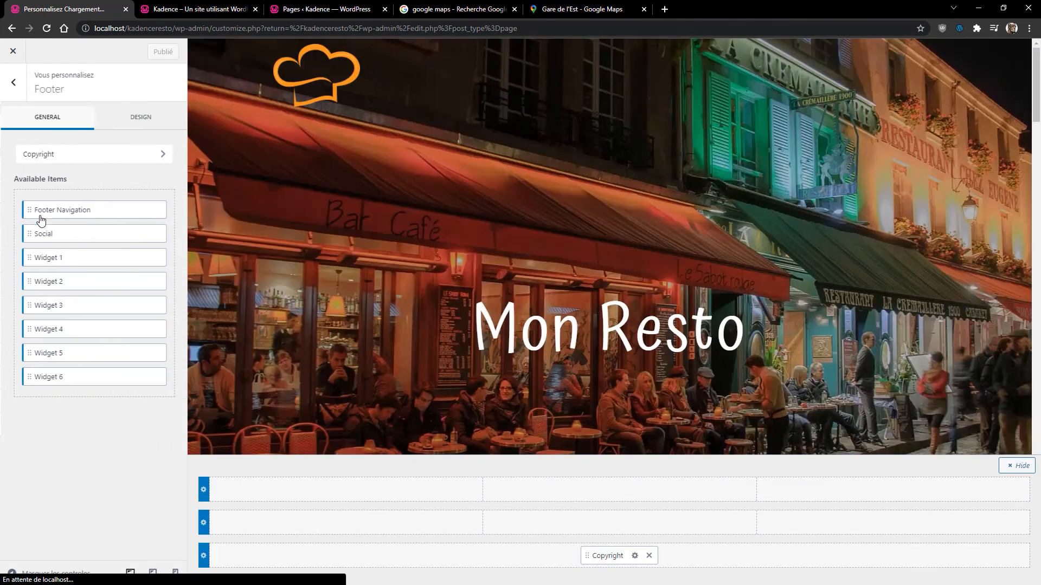
scroll(577, 359, down, 5)
scroll(634, 444, down, 1)
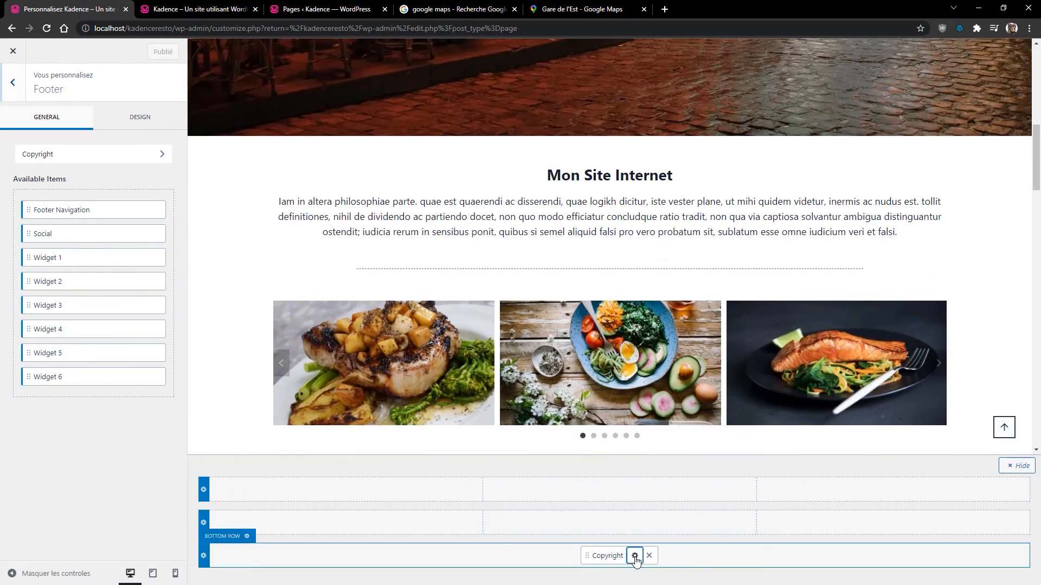
click(635, 556)
click(145, 51)
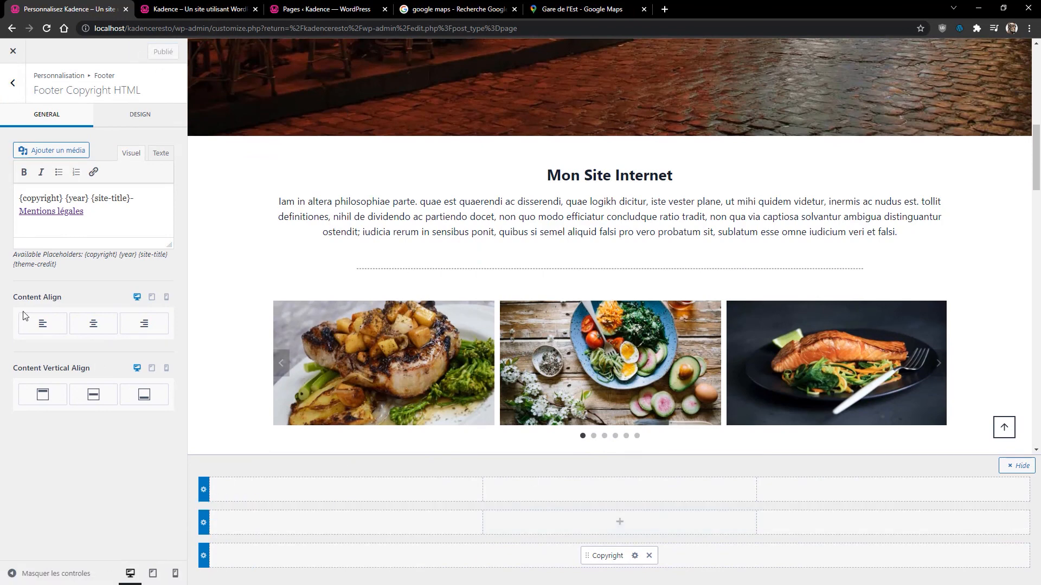
Reload the published home page and review it down to the footer's copyright line and back up to the hero
click(209, 12)
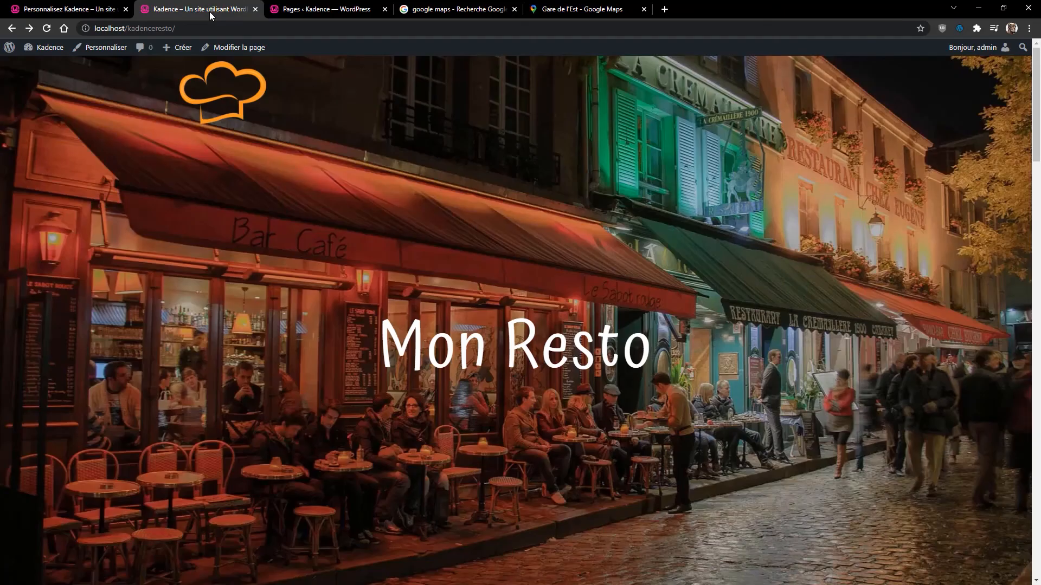
click(47, 30)
scroll(471, 218, down, 10)
scroll(470, 305, down, 3)
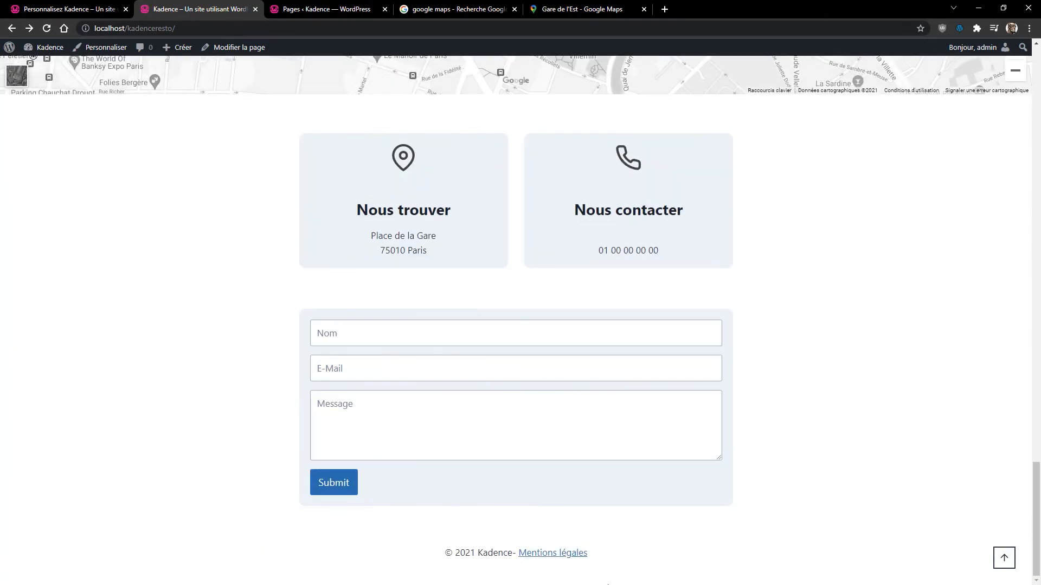
scroll(755, 327, up, 20)
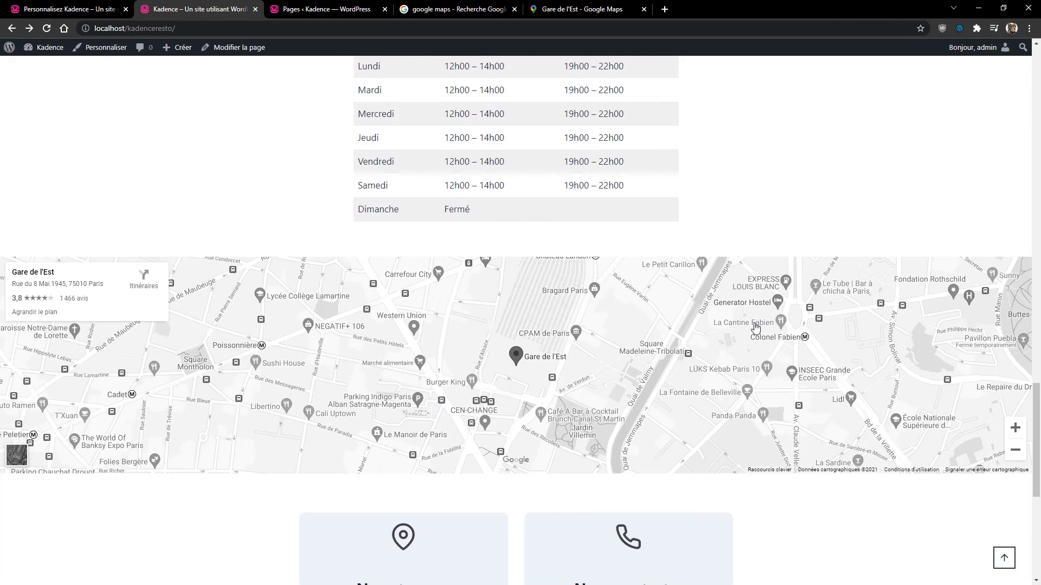
scroll(806, 315, up, 18)
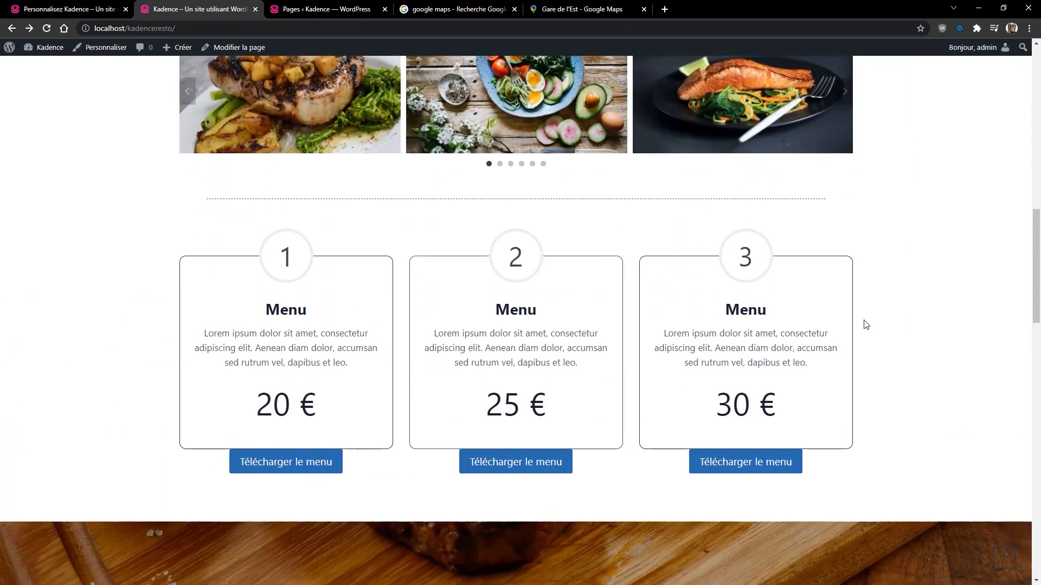
scroll(889, 324, up, 5)
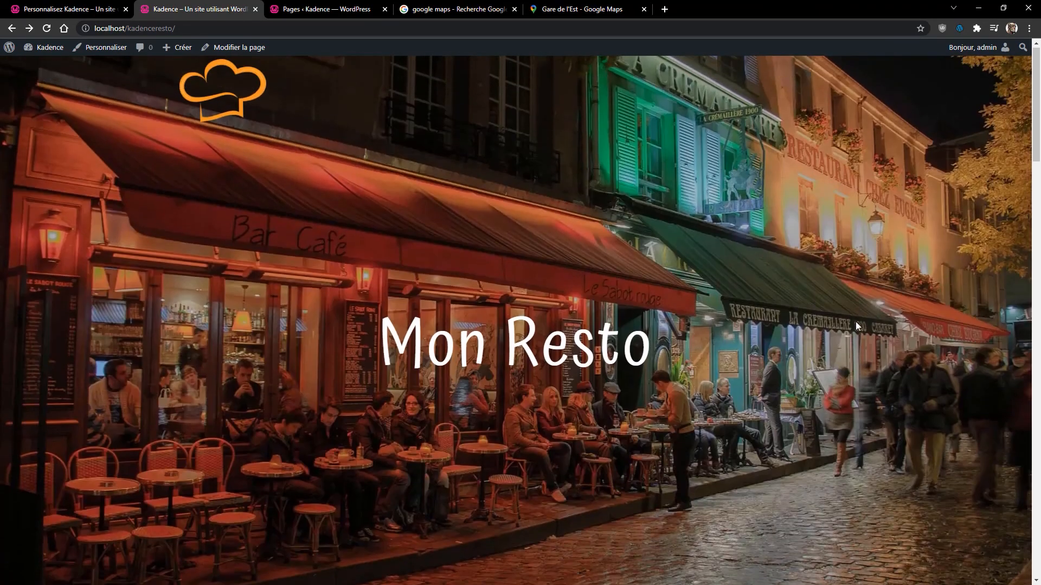